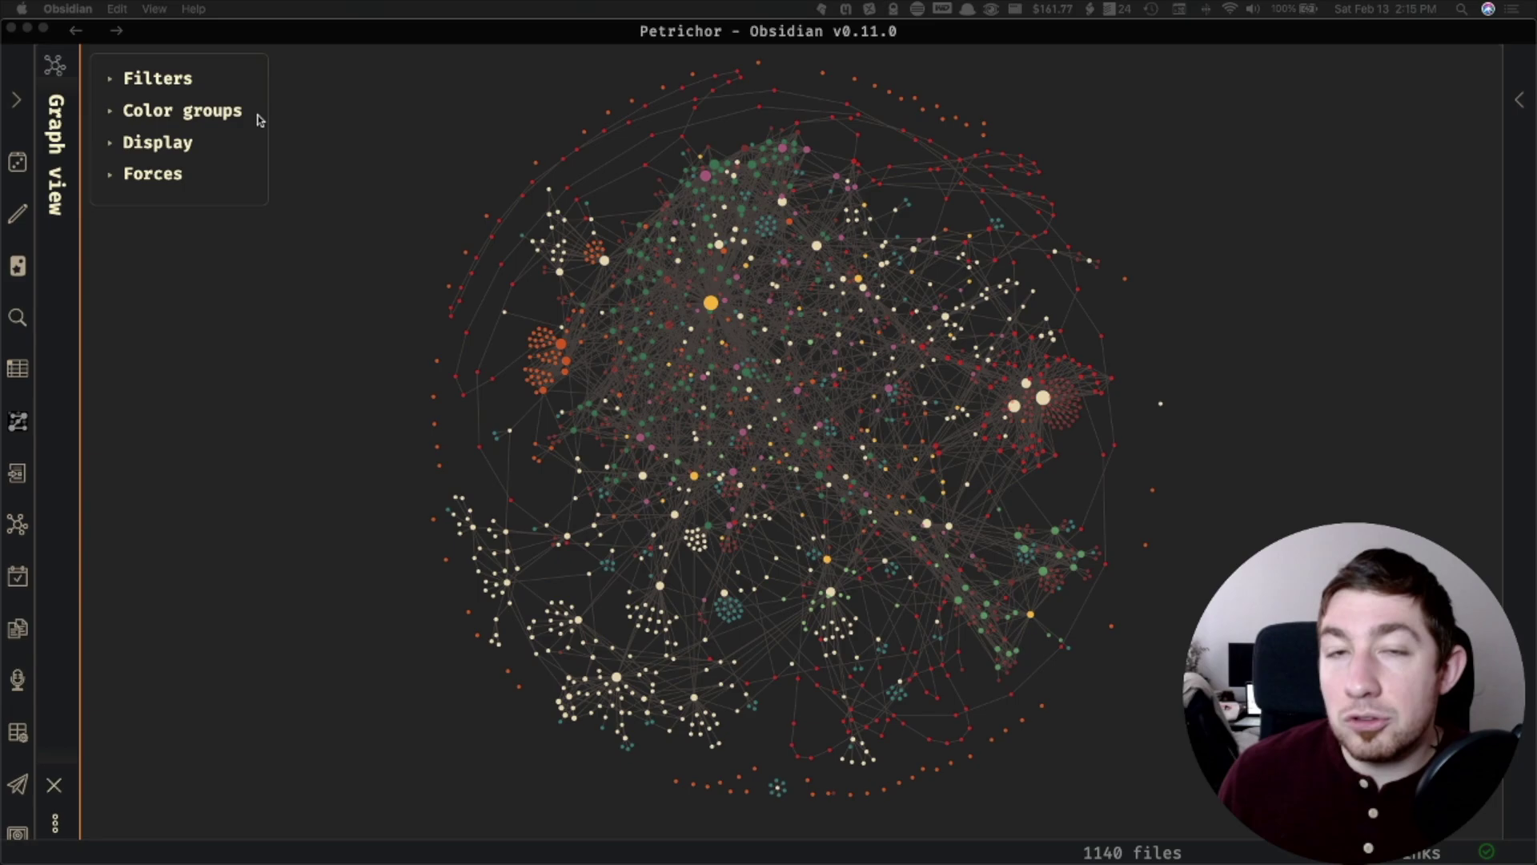
Expand the graph's Color groups list, then launch Visual Studio Code from the app launcher.
left_click(117, 122)
left_click(114, 116)
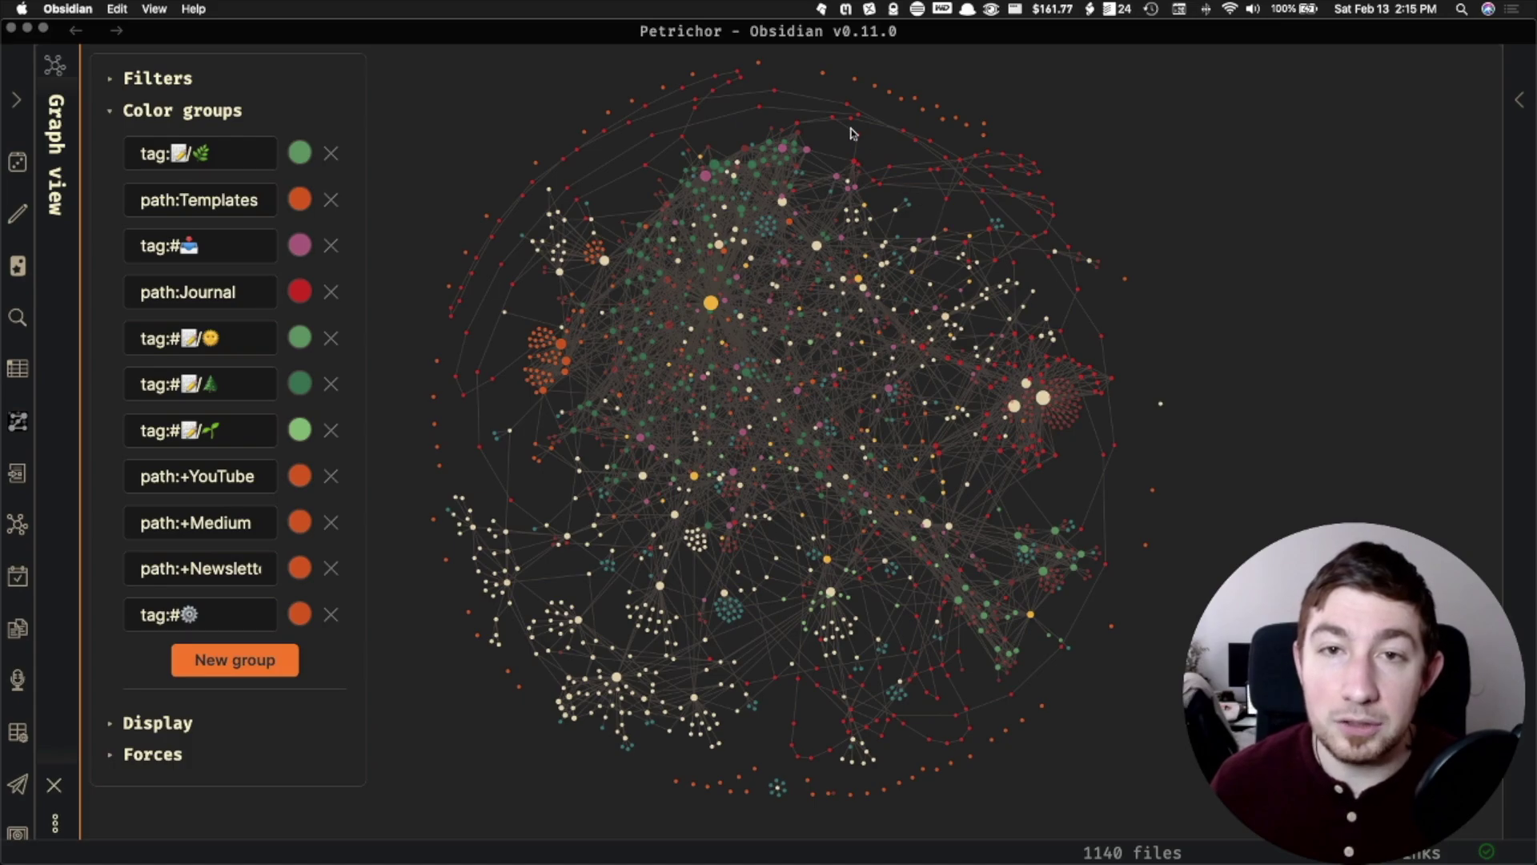
key("alt+space")
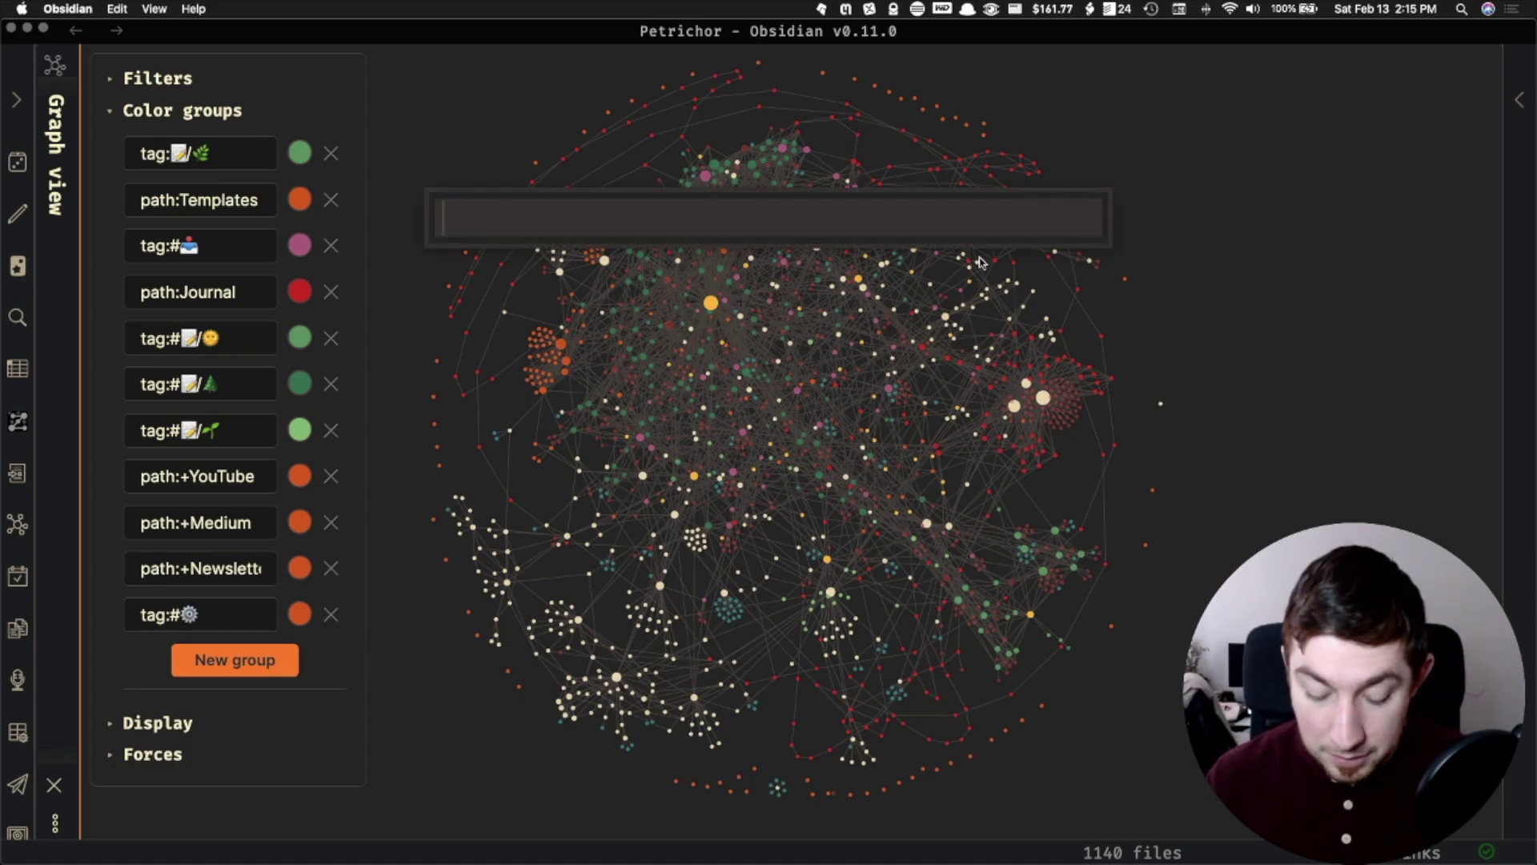
type("VSC")
key("Return")
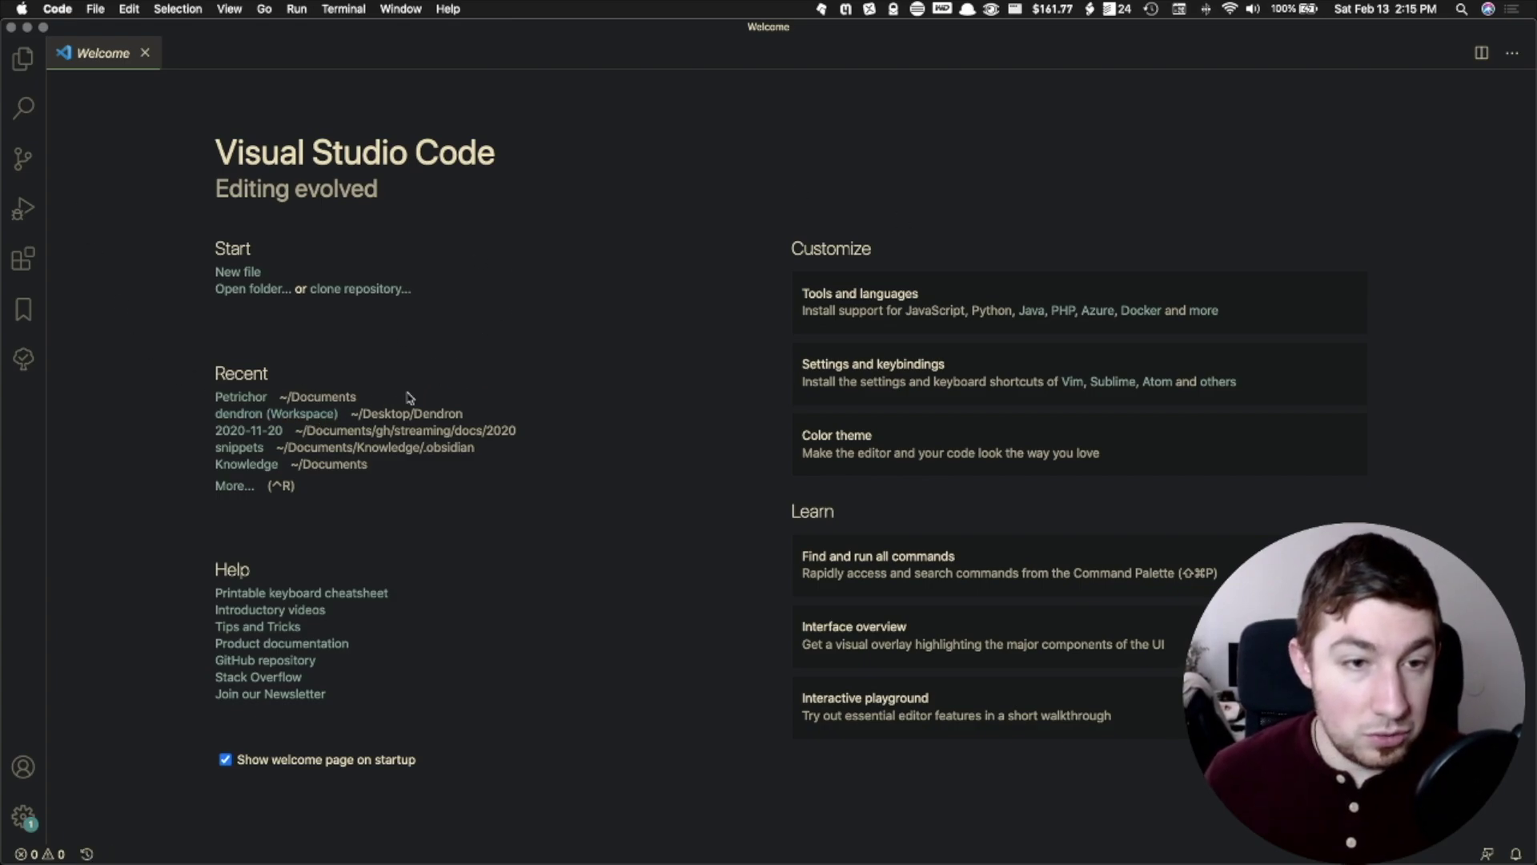
Open the recent Petrichor folder, select the 2.5.1 section number and enlarge the editor text.
left_click(240, 400)
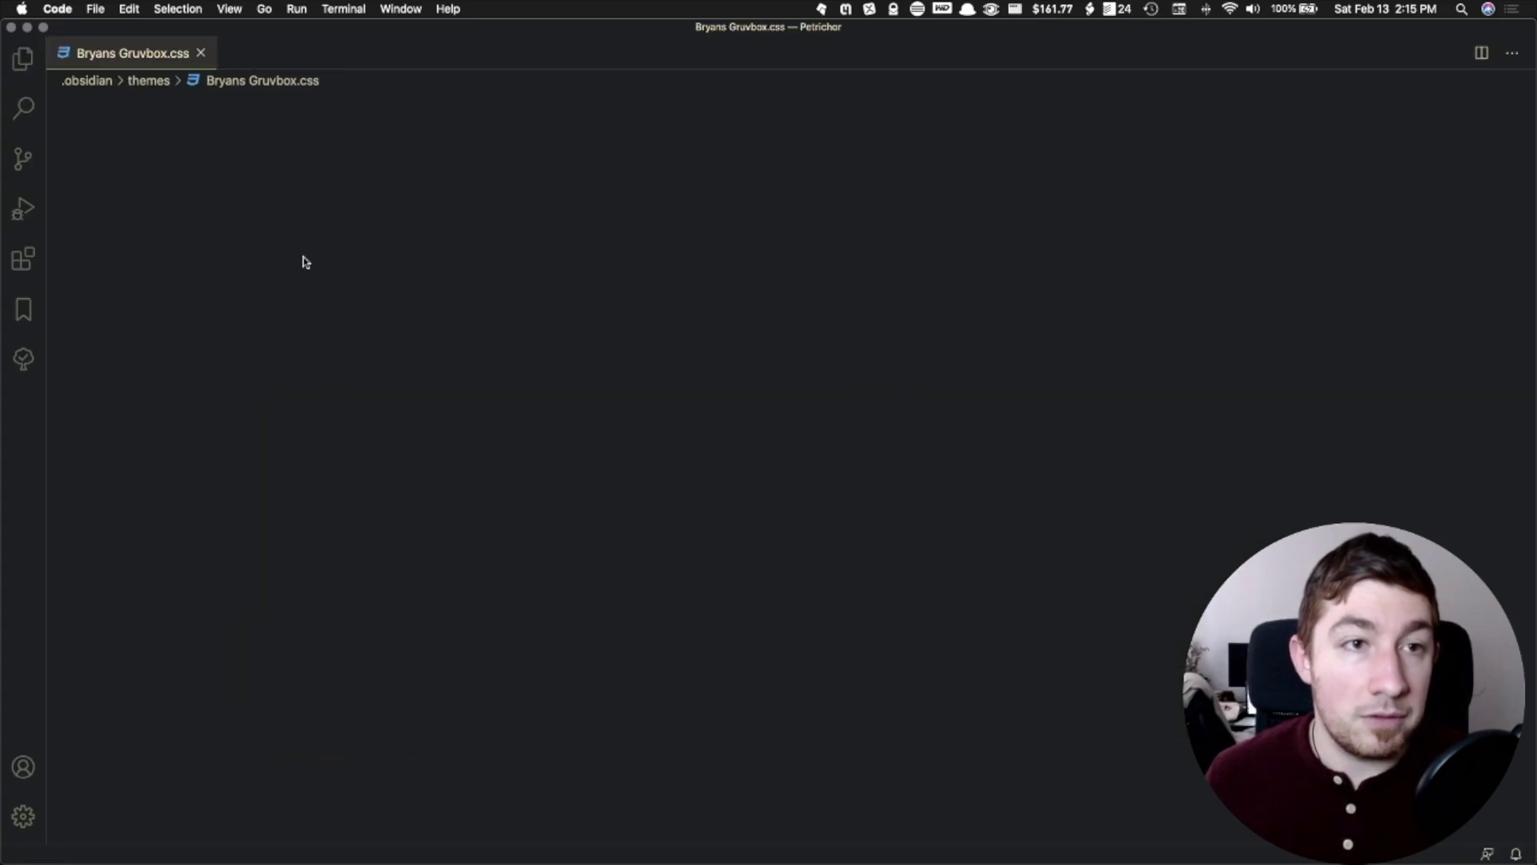
scroll(214, 441, "down", 9)
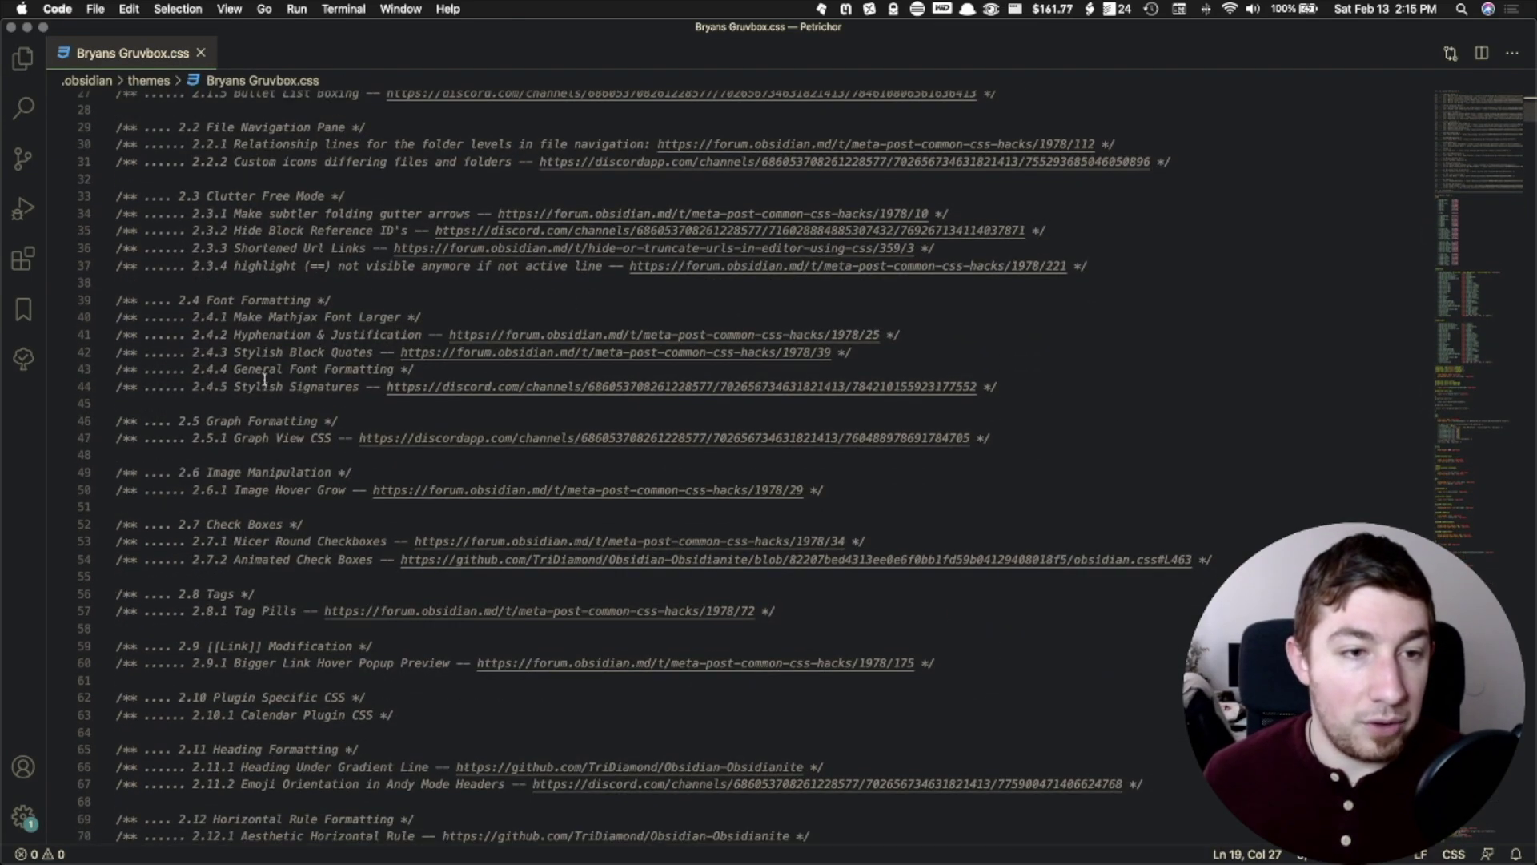
left_click_drag(227, 439, 180, 439)
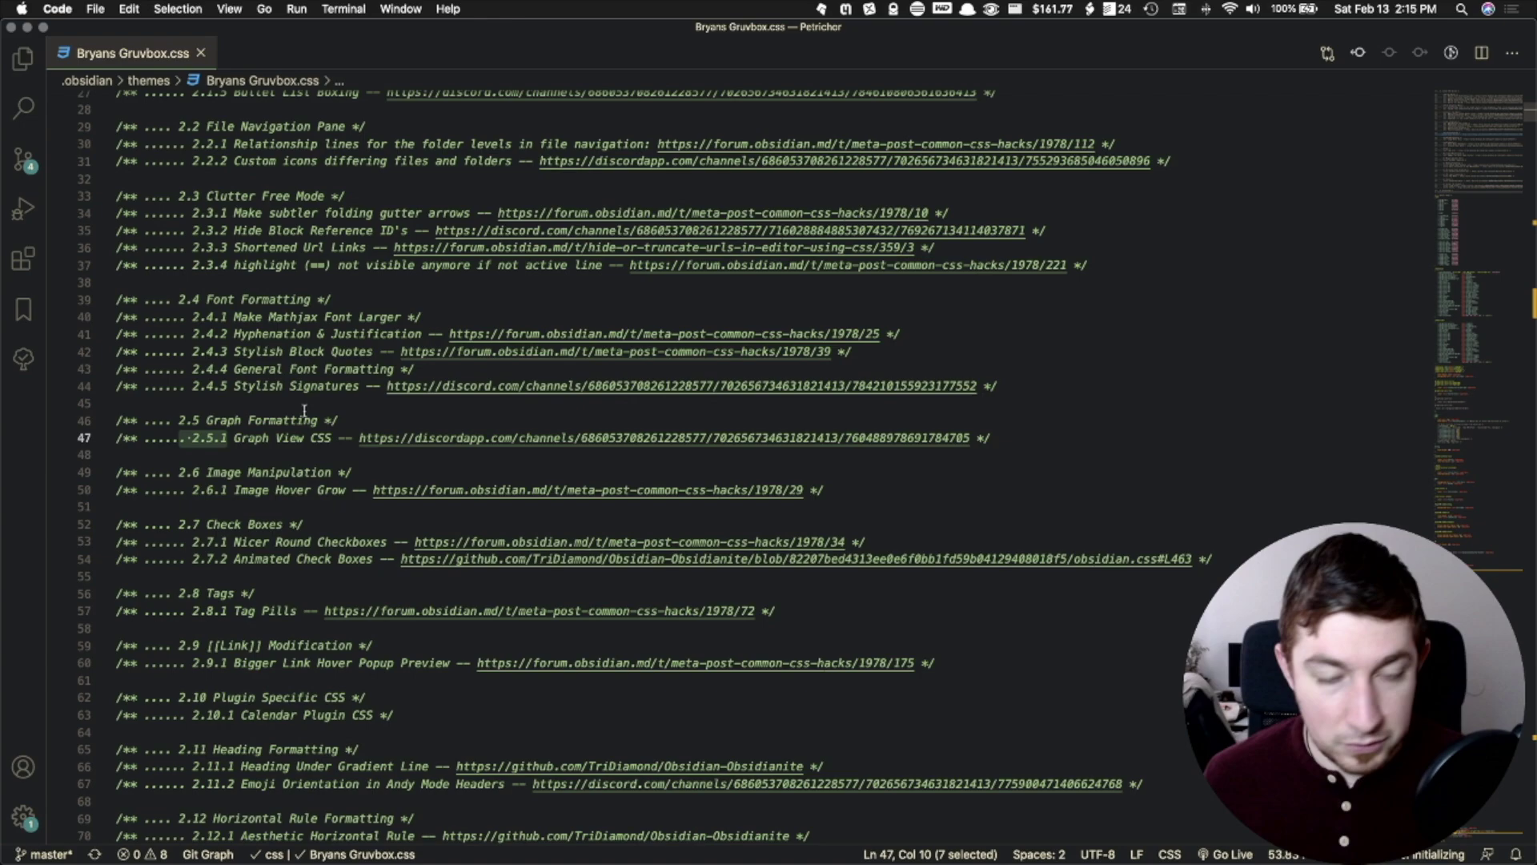
key("shift+Right")
key("shift+Right")
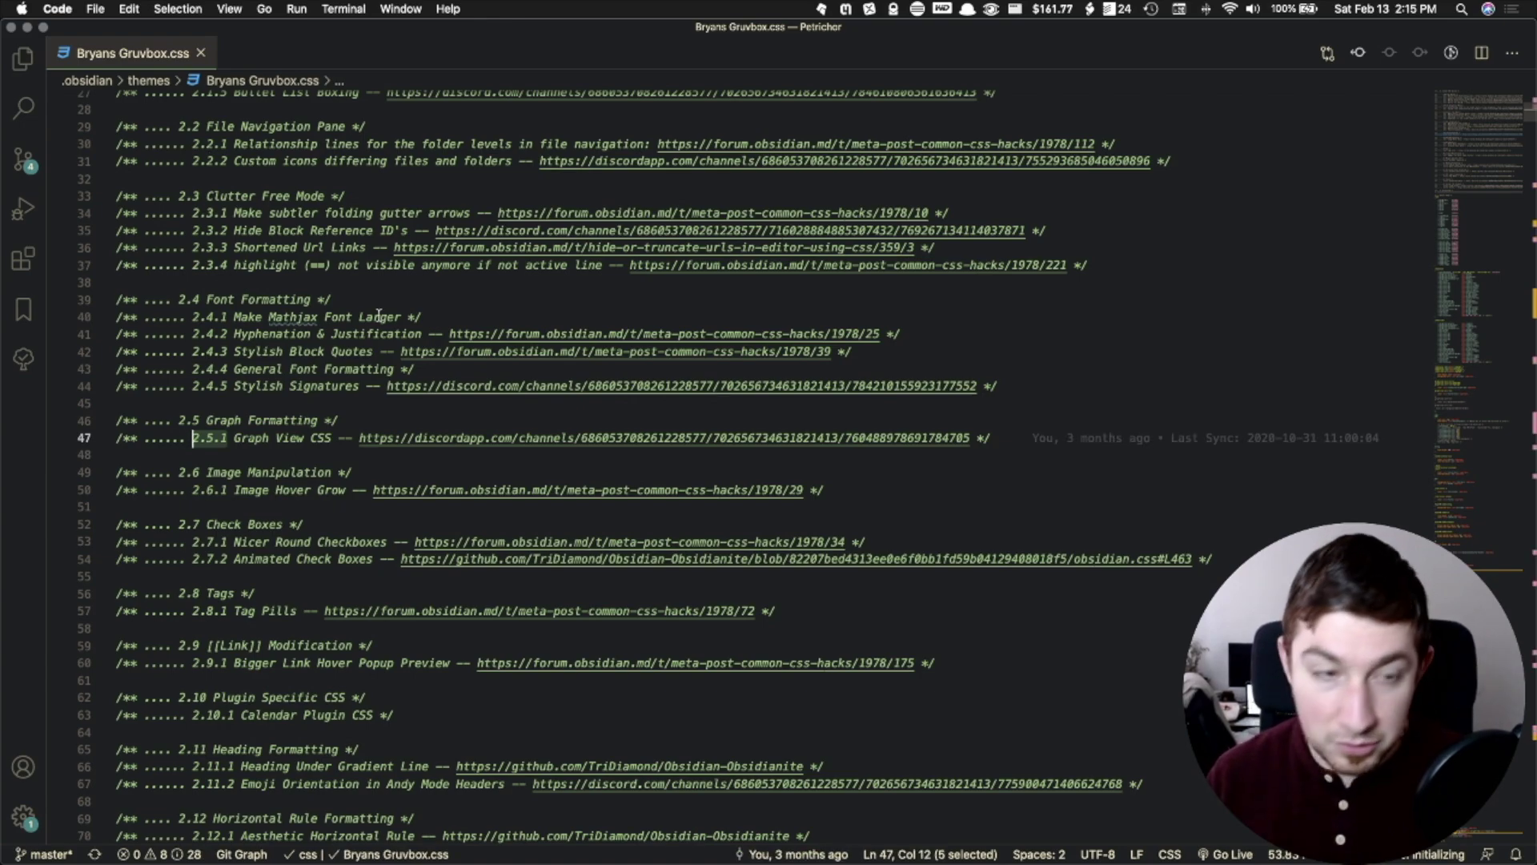
key("super+equal")
key("super+equal")
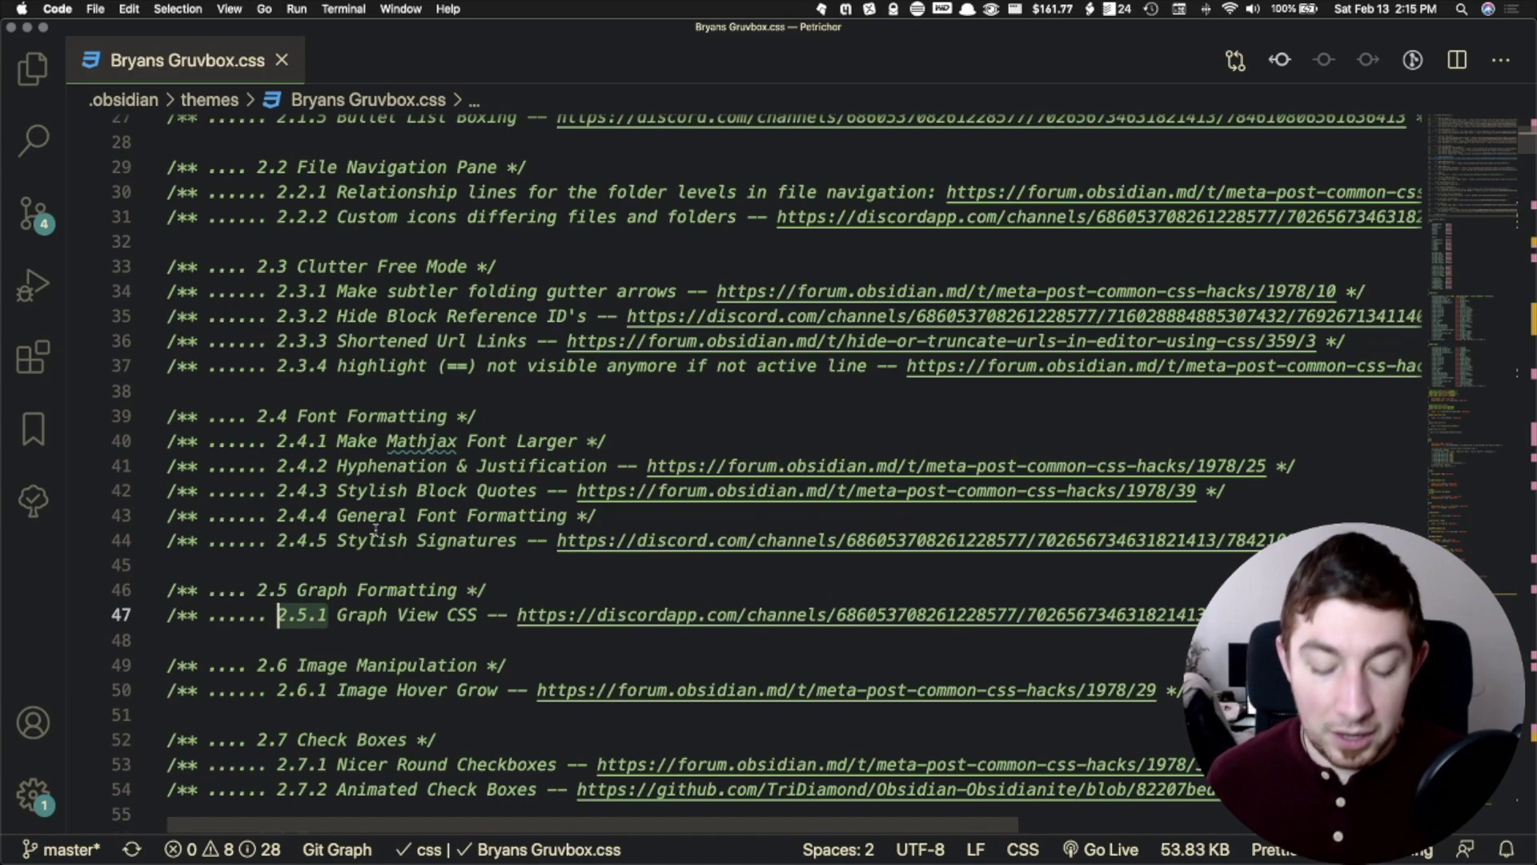
Search the stylesheet for 2.5.1 to jump to the Graph View CSS section.
key("super+f")
key("Return")
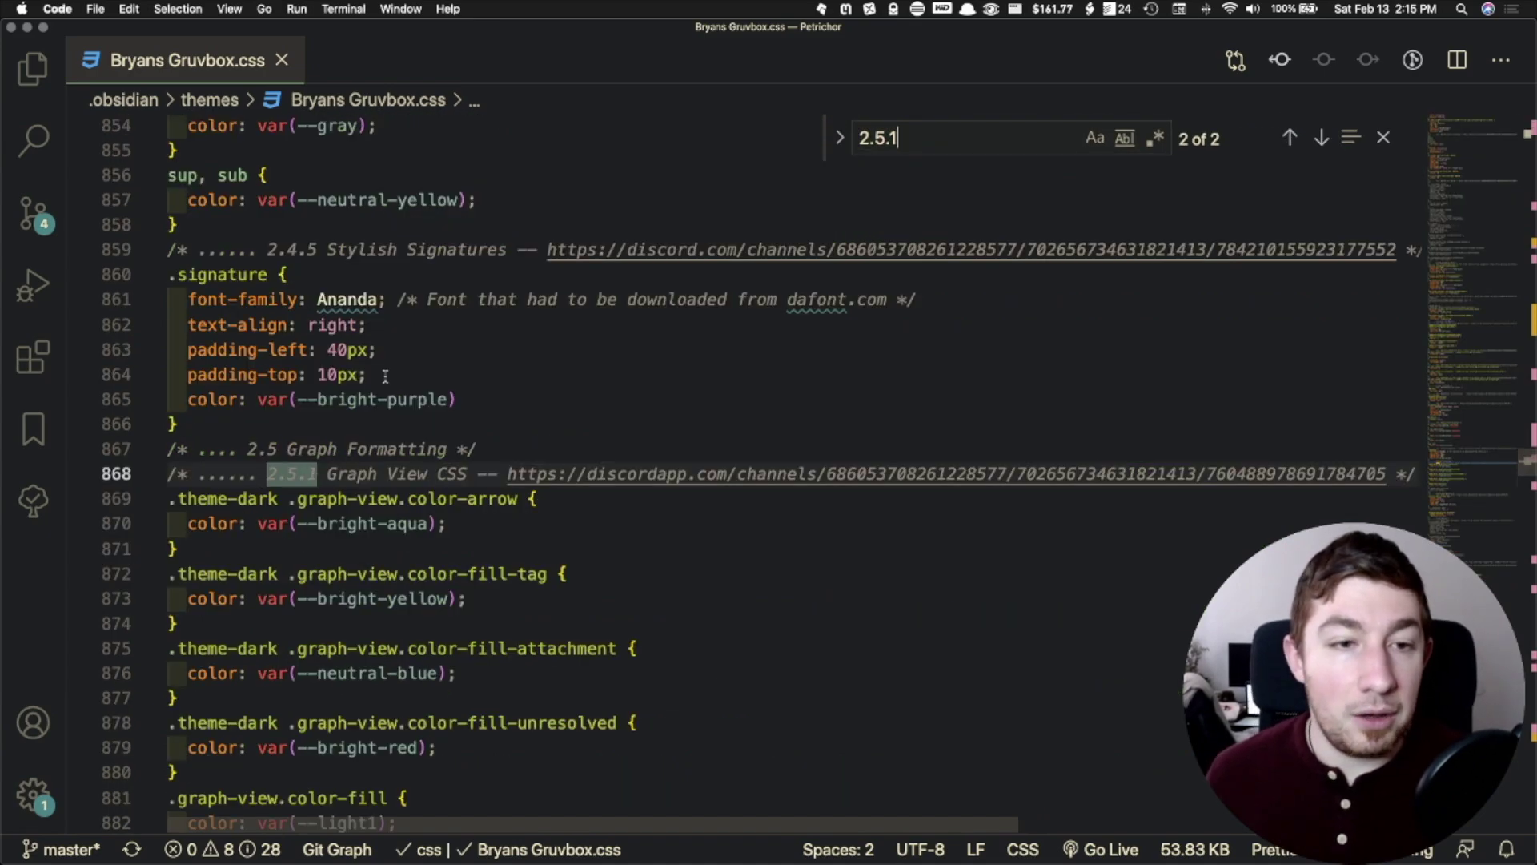
scroll(385, 375, "down", 5)
scroll(459, 298, "up", 2)
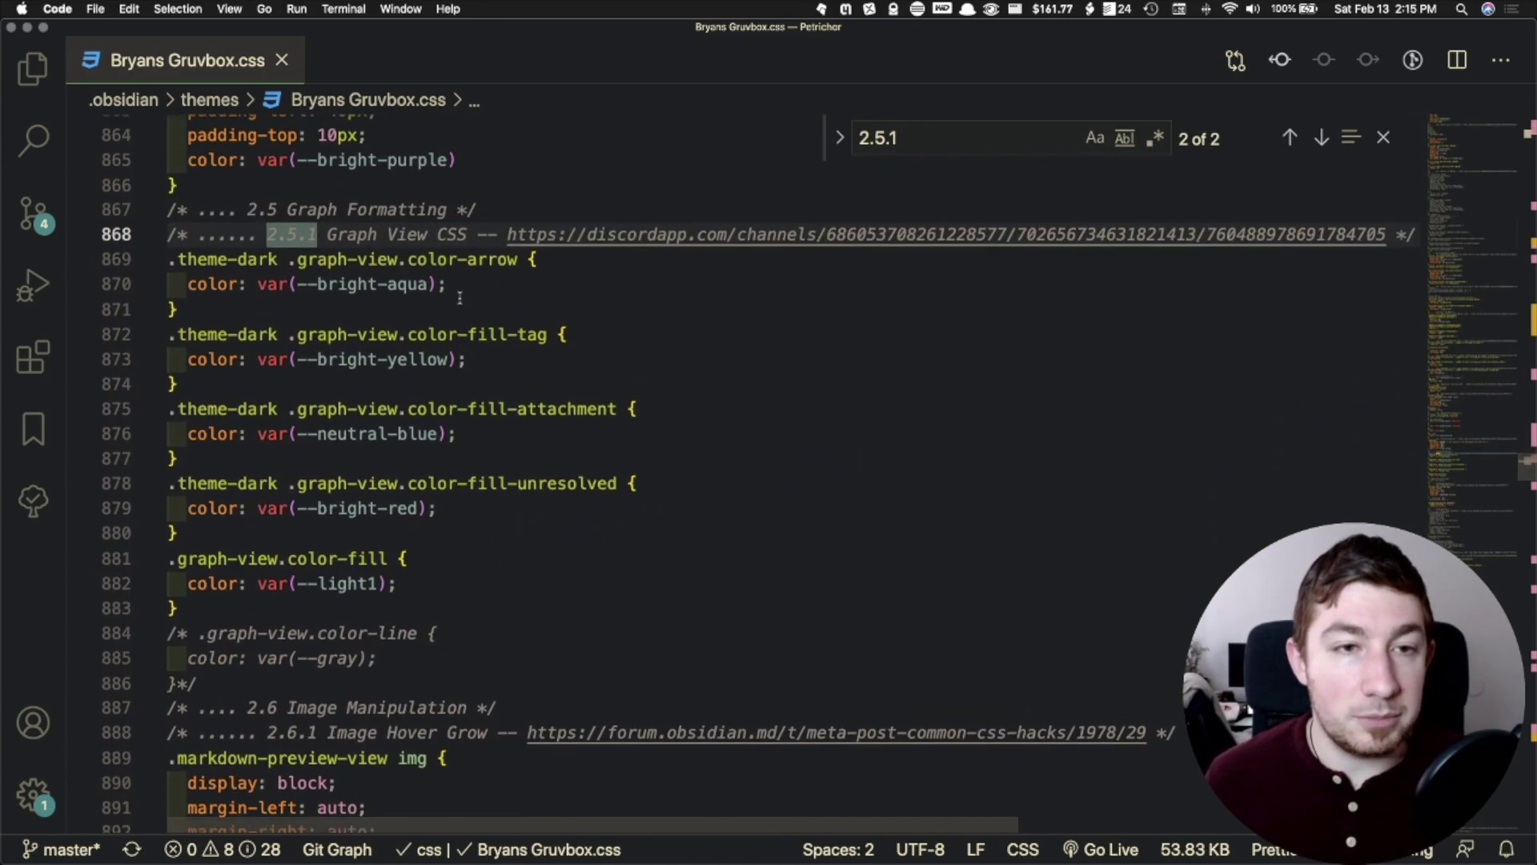
Highlight the graph colour rules on lines 869–882, then close VS Code.
left_click(414, 260)
left_click(449, 334)
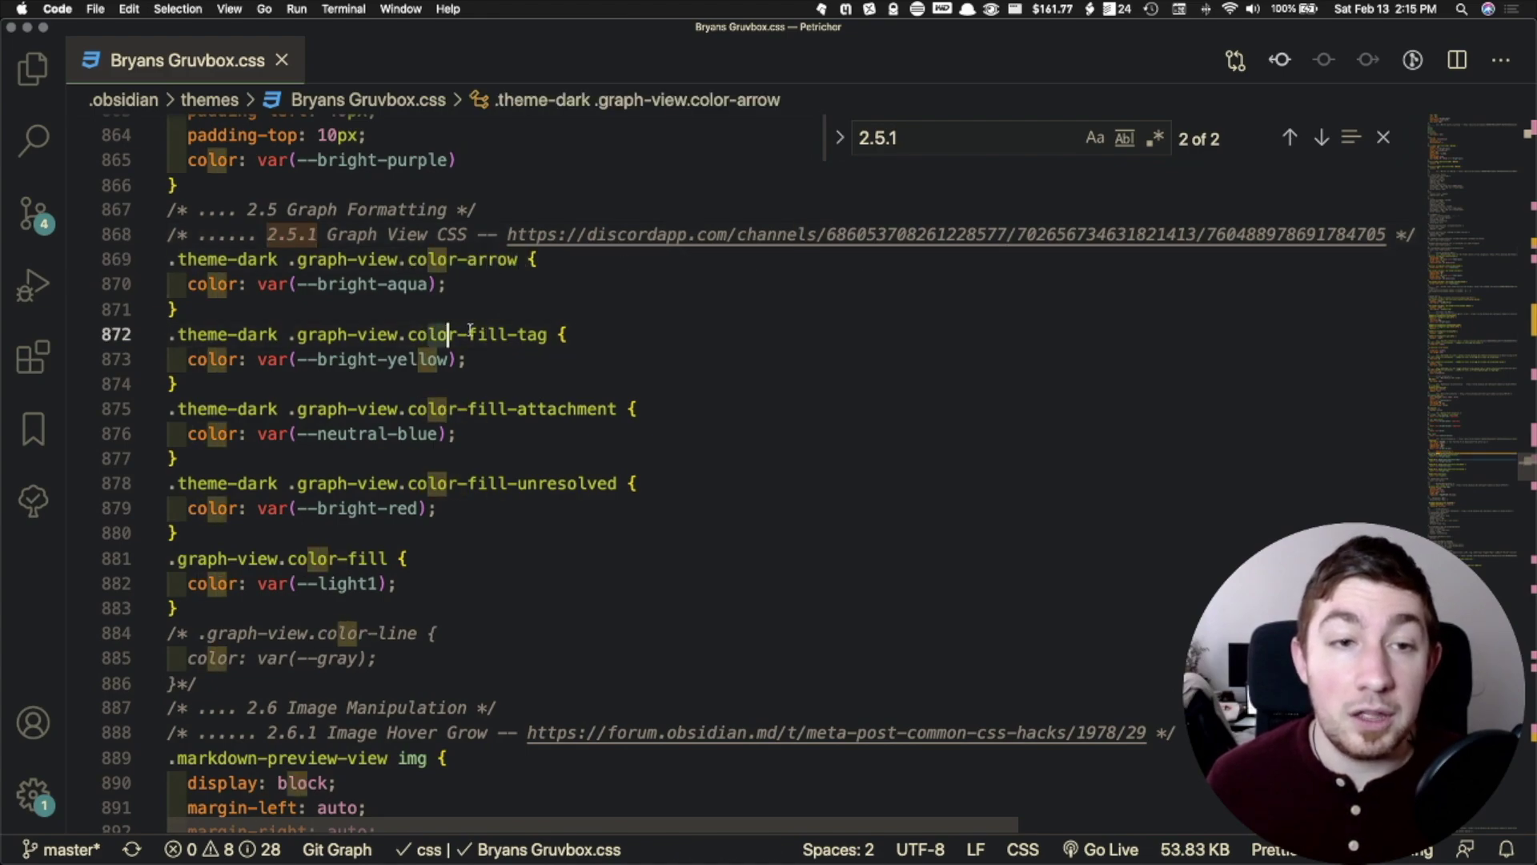
double_click(471, 334)
left_click(531, 408)
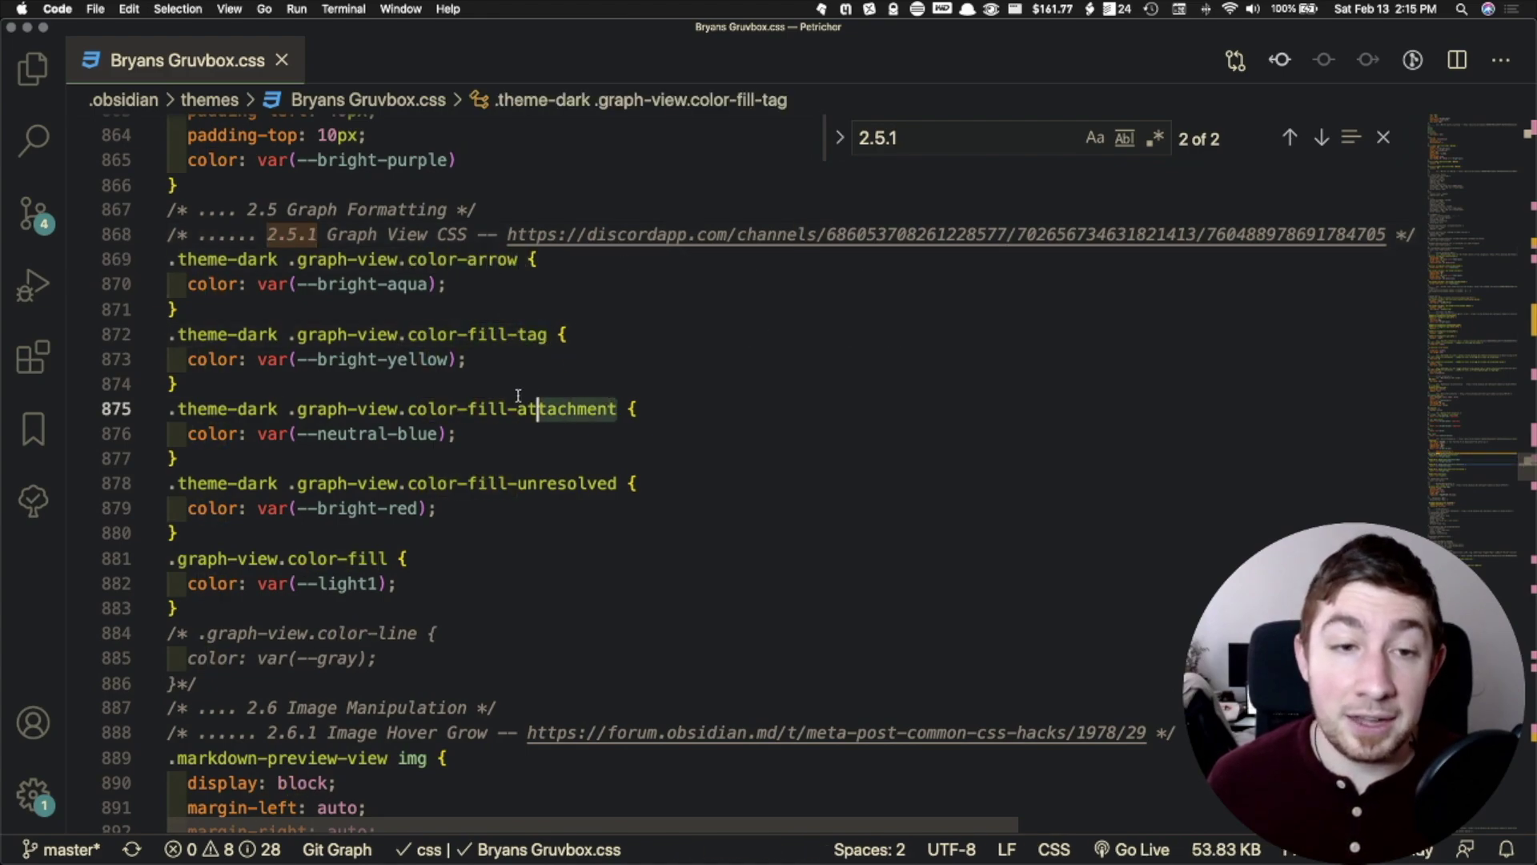
key("shift+Up")
left_click(616, 485)
left_click_drag(616, 485, 436, 484)
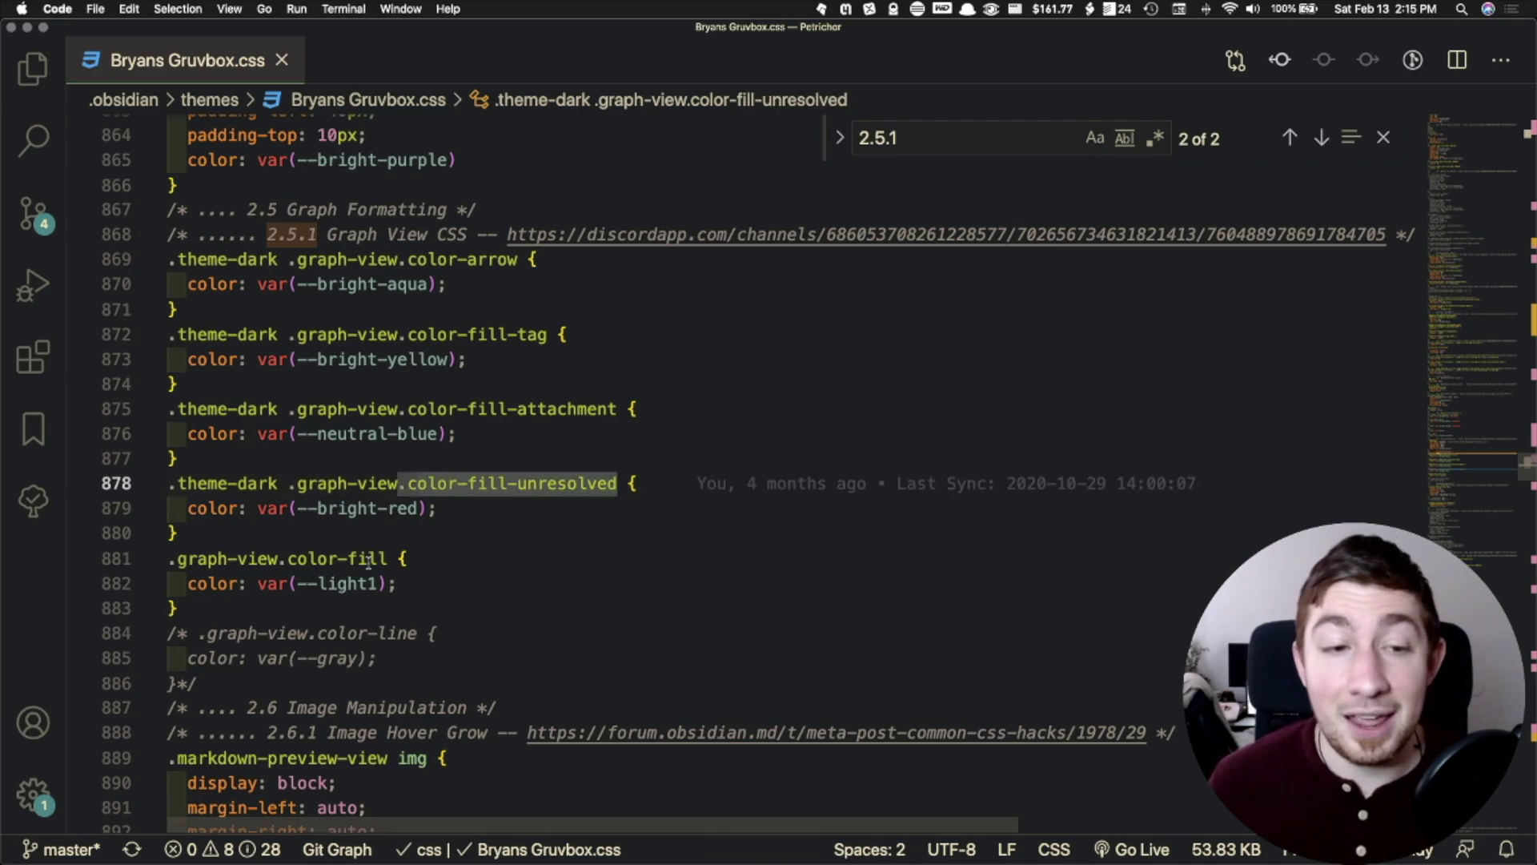
left_click_drag(388, 558, 295, 558)
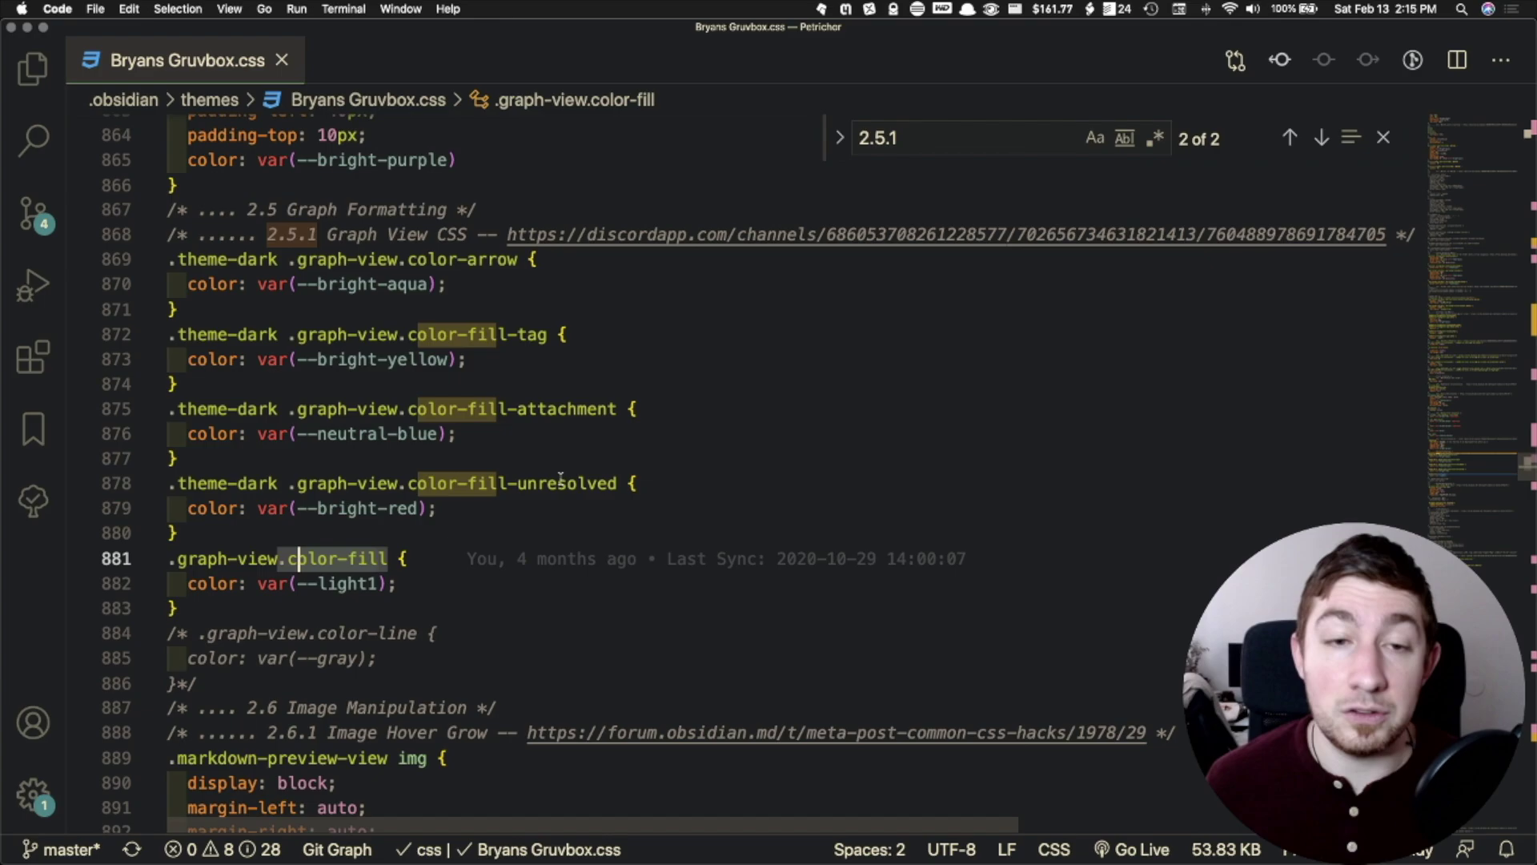
left_click(178, 558)
left_click(397, 583)
left_click_drag(396, 582, 317, 260)
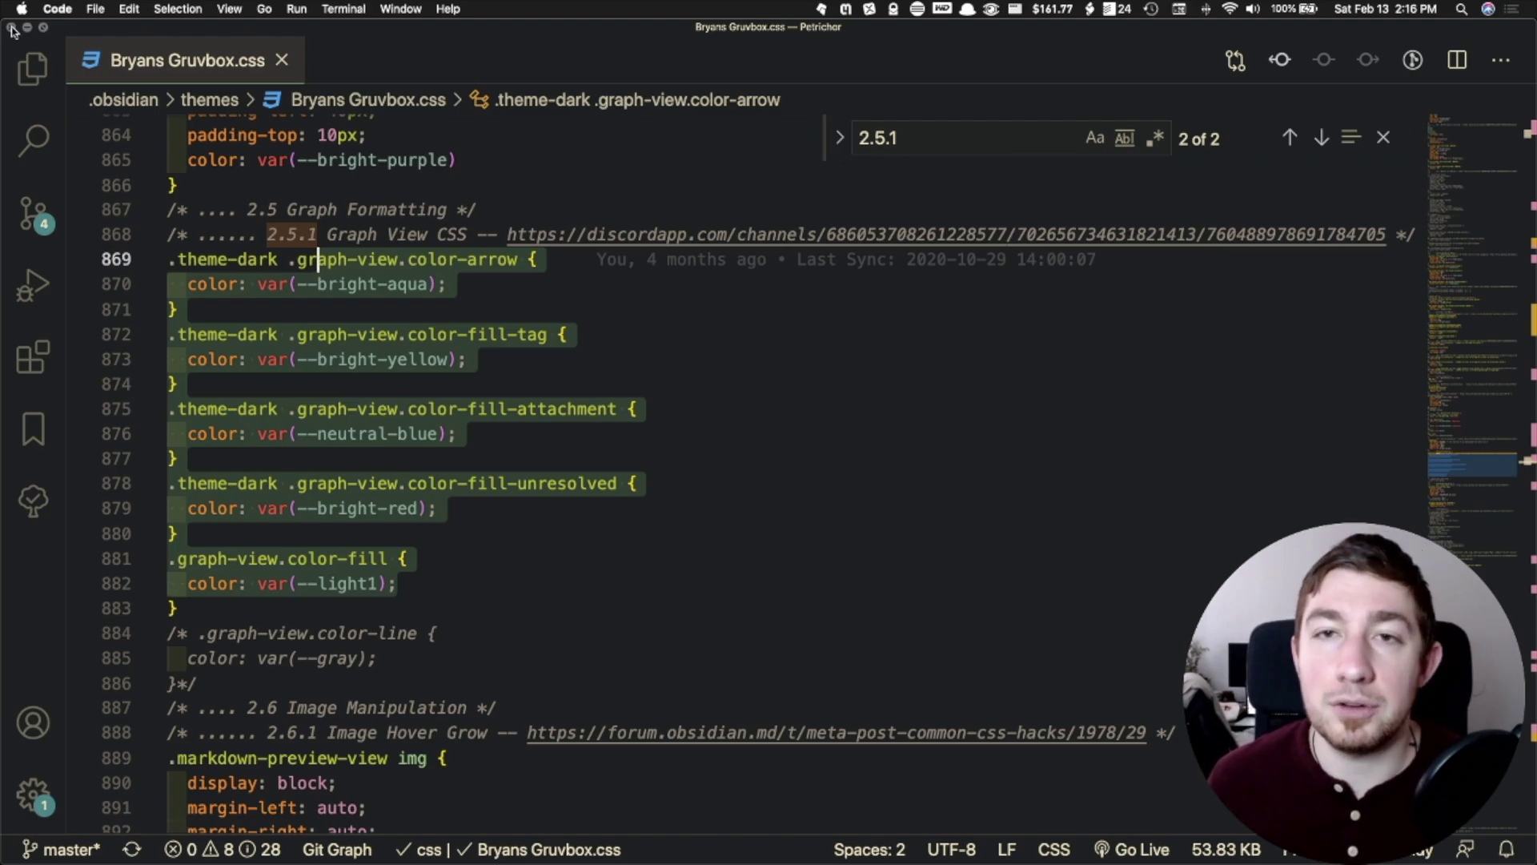
left_click(11, 28)
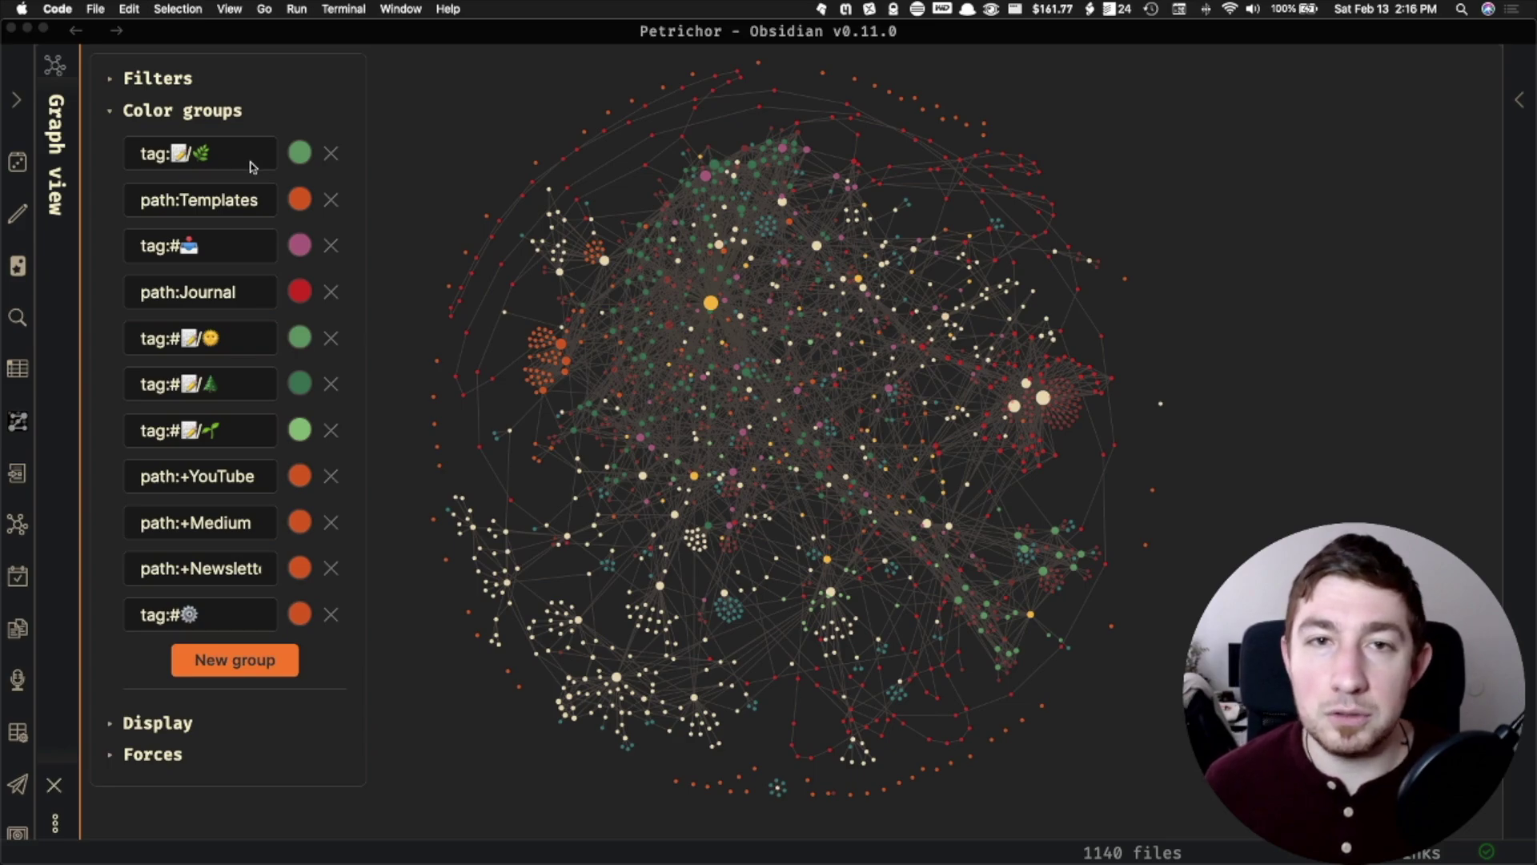
Bring the Obsidian graph view back into focus.
left_click(516, 280)
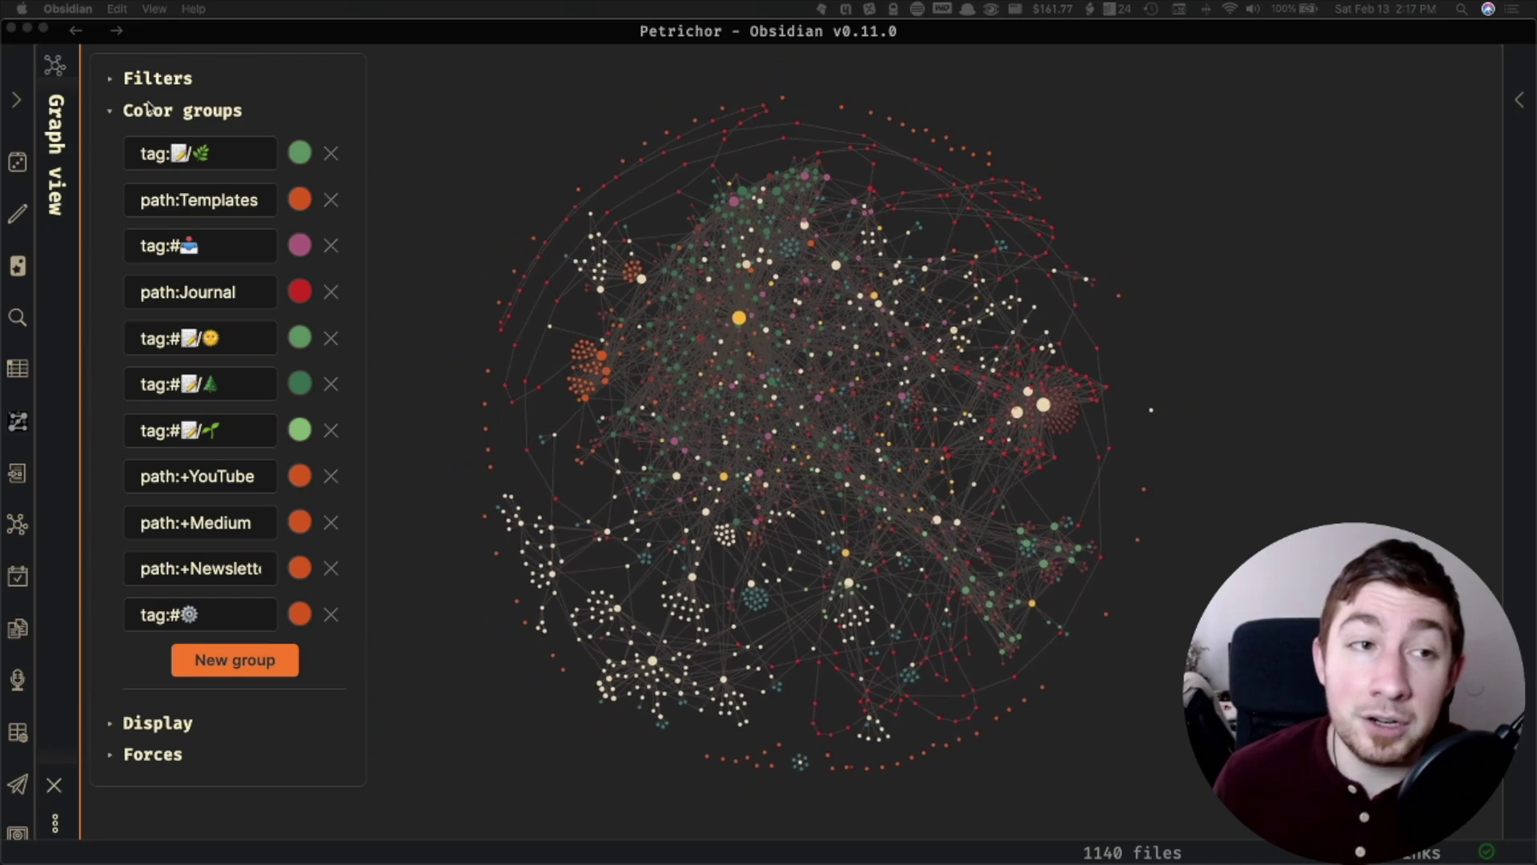
Hide tags, attachments and orphans, show existing files only, and search the graph for 'adhd'.
left_click(111, 81)
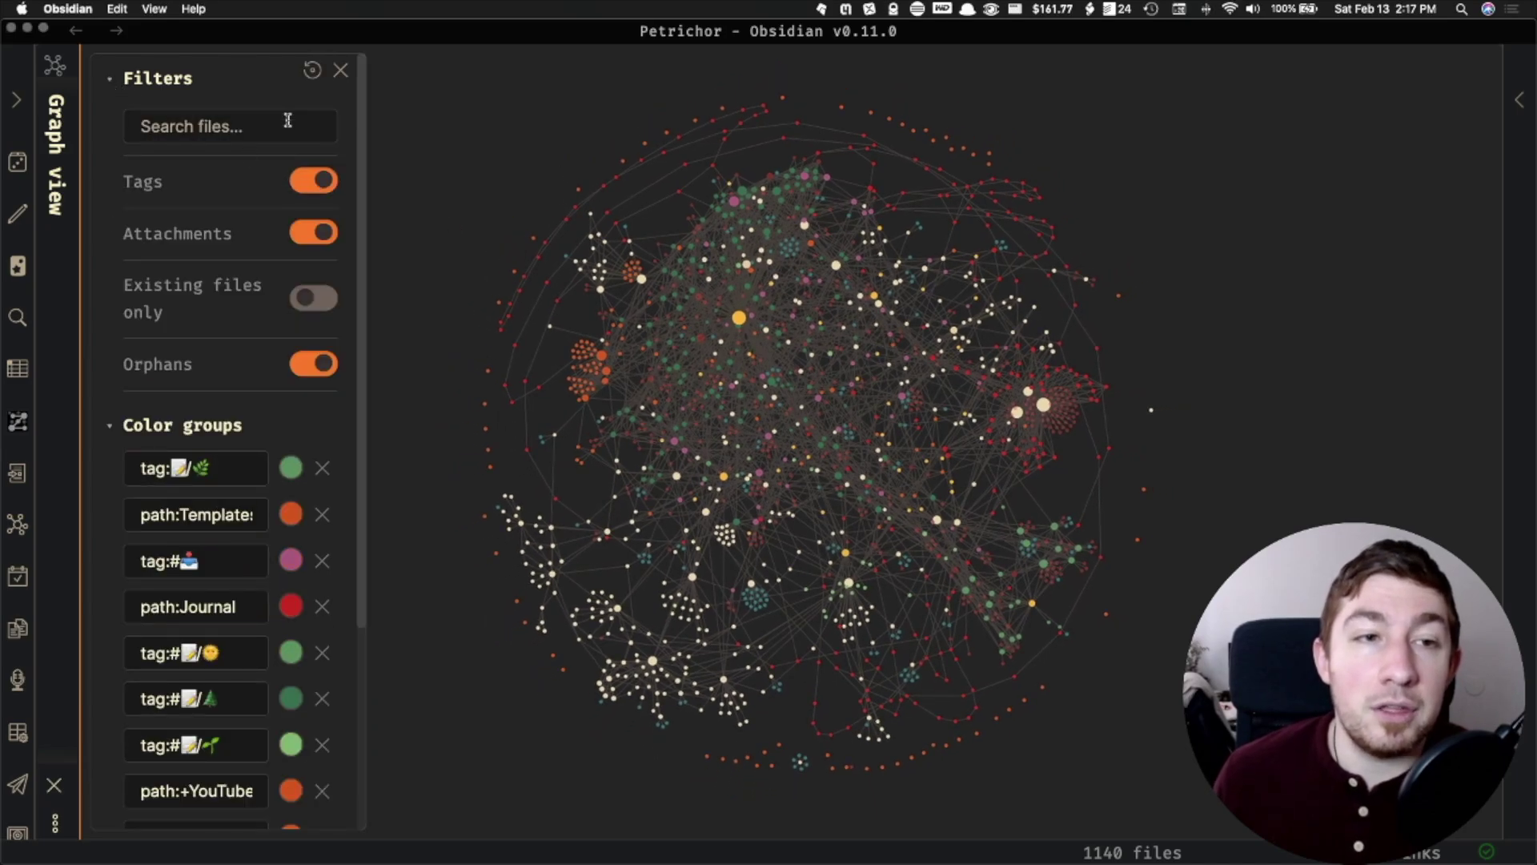
left_click(313, 180)
left_click(314, 233)
left_click(318, 302)
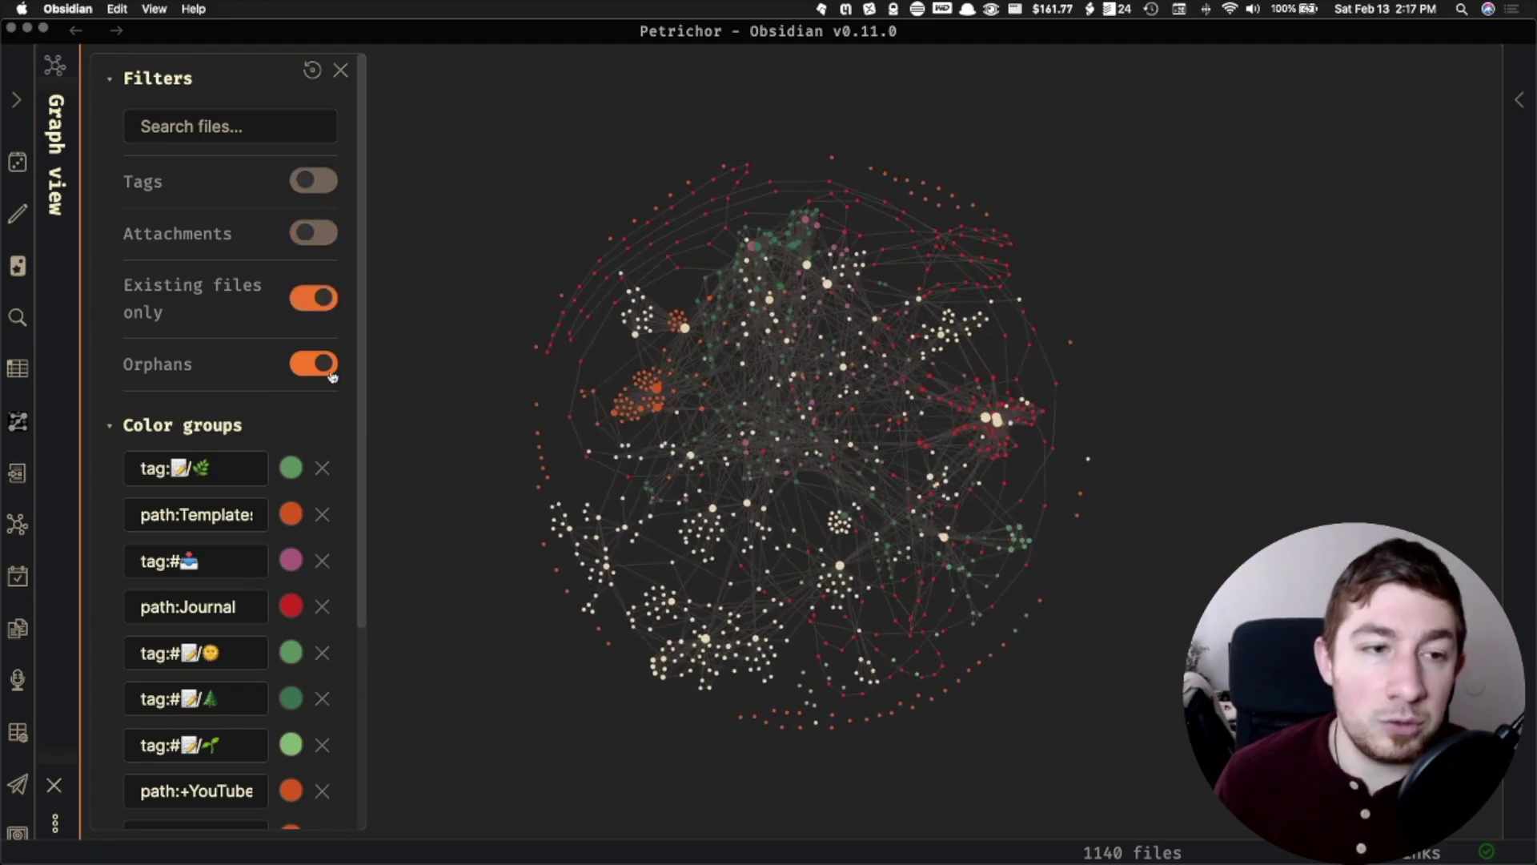
left_click(320, 366)
left_click(226, 135)
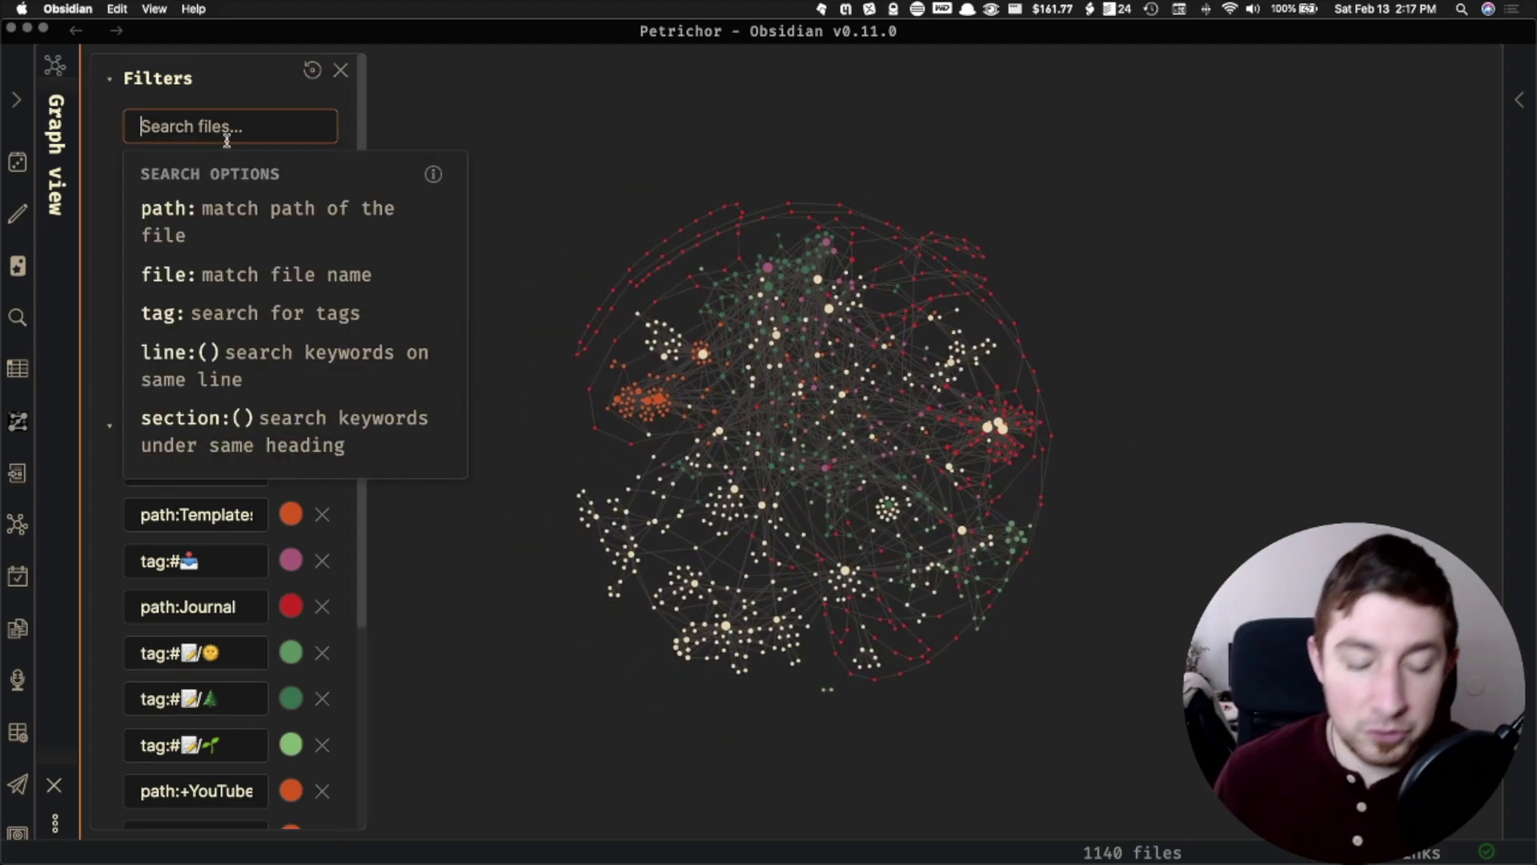
type("adhd")
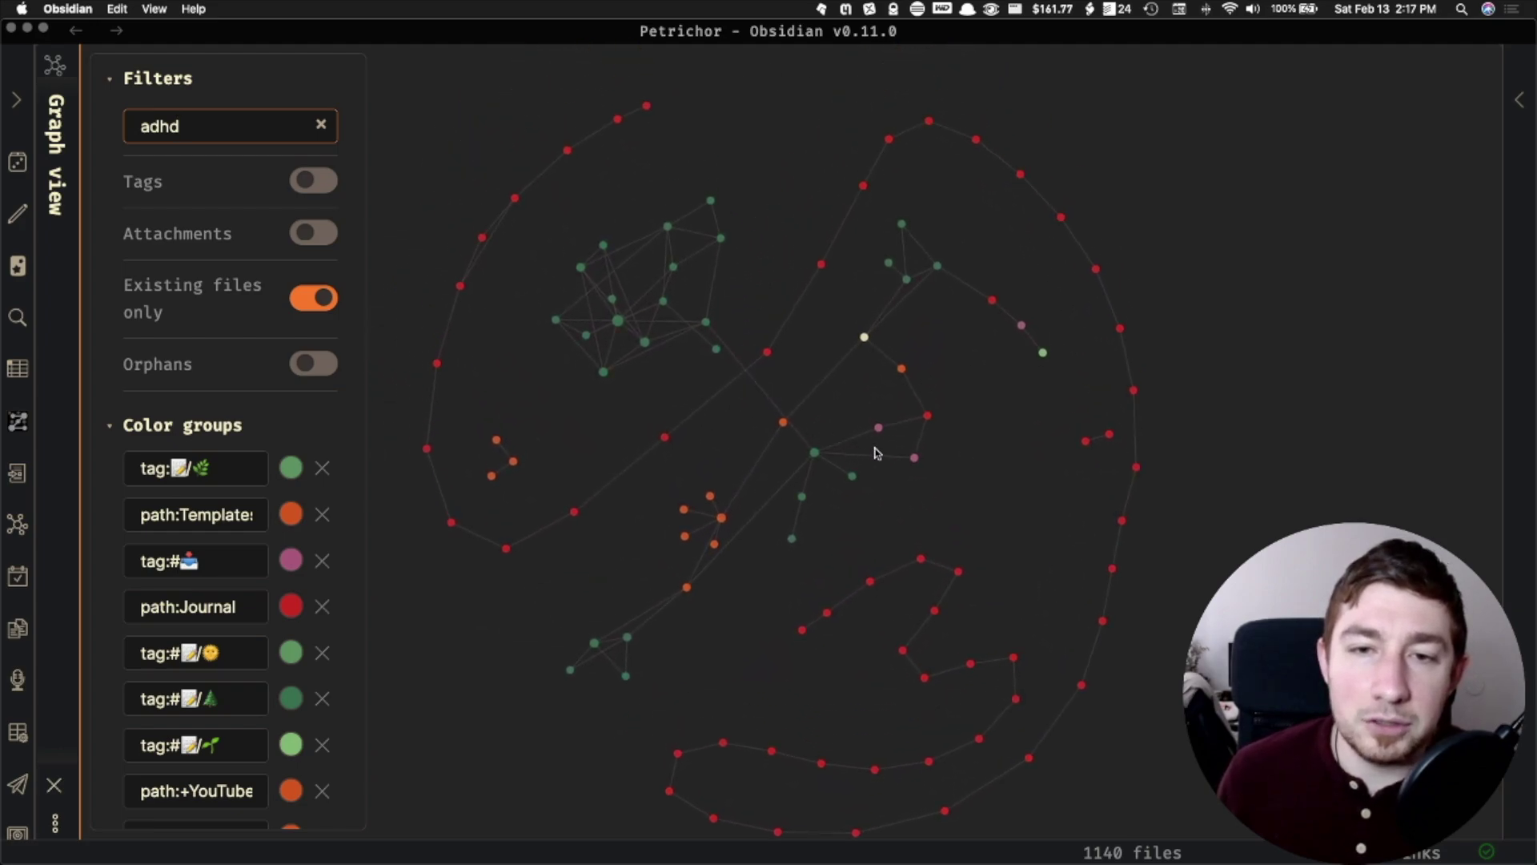
scroll(154, 560, "down", 1)
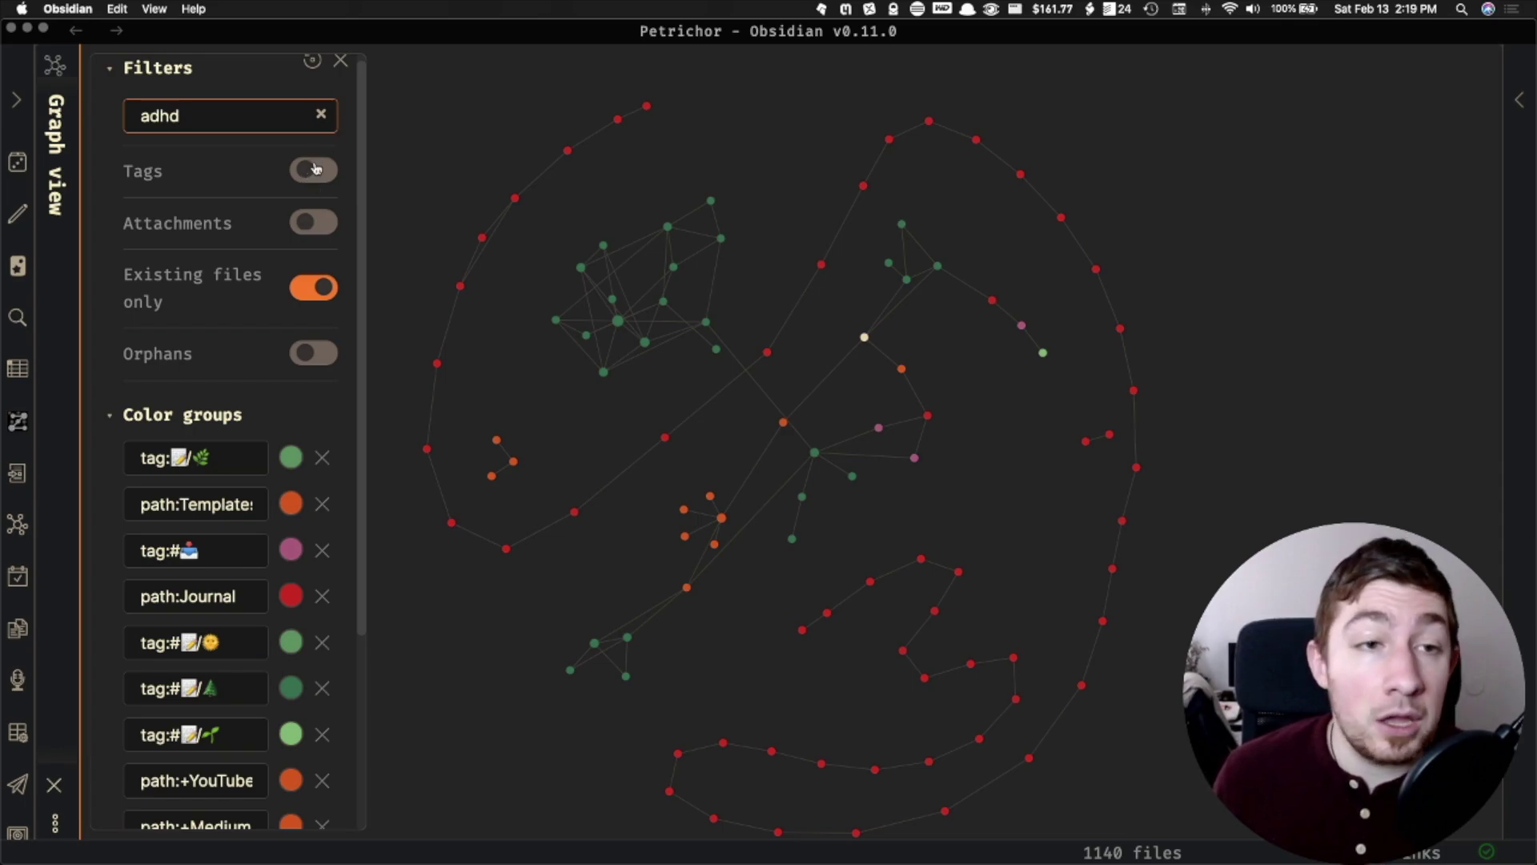
Re-enable tags, attachments, unresolved links and orphans, and clear the adhd search filter.
left_click(314, 169)
left_click(316, 222)
left_click(313, 286)
left_click(314, 353)
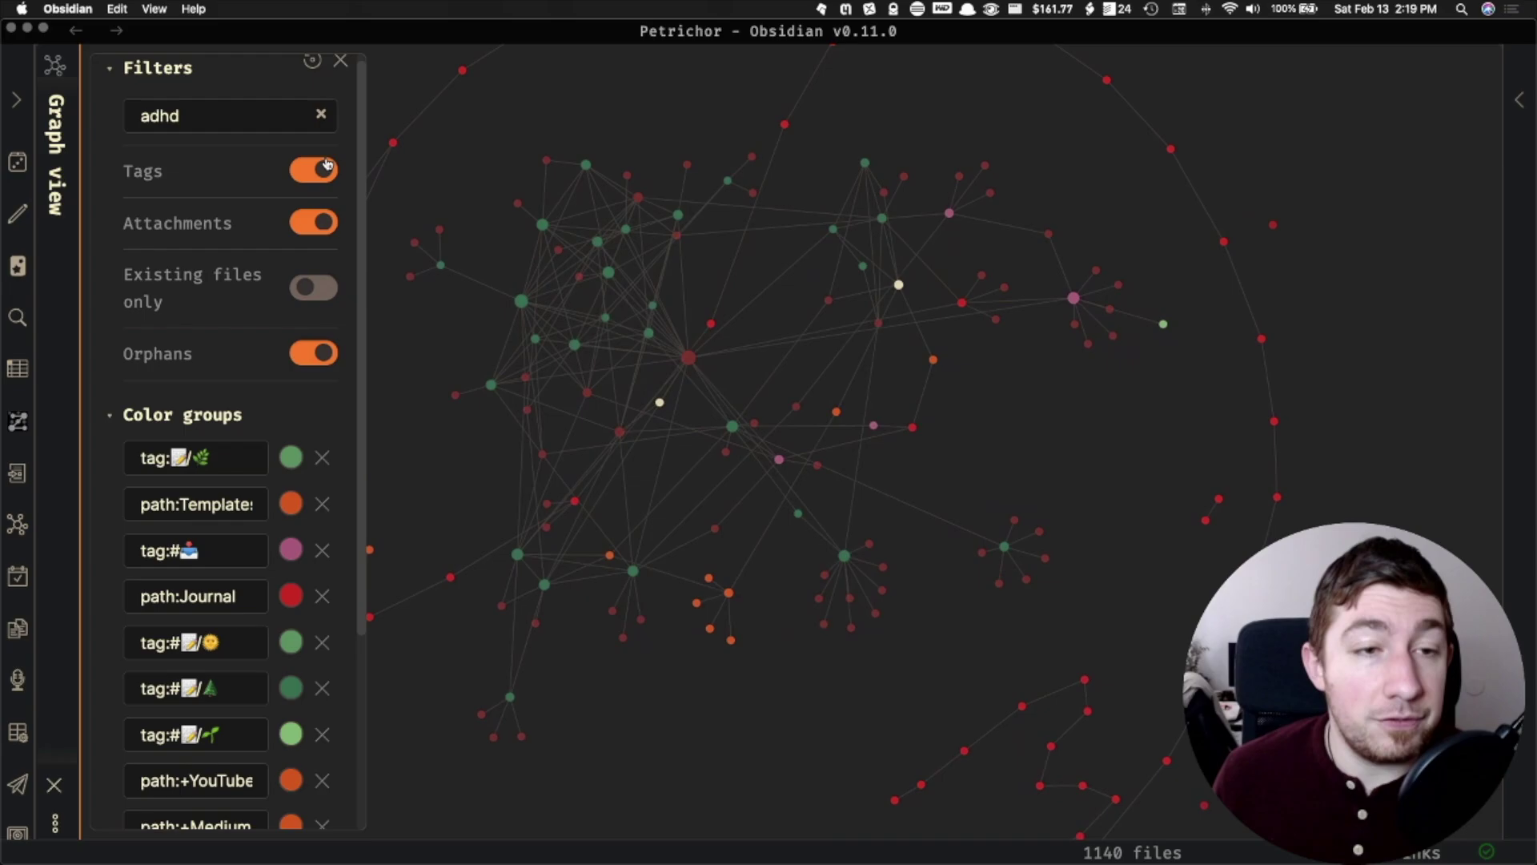
left_click(321, 114)
Open the LaTeX Graphicx note, go back to the release note, then reopen the Graph view.
left_click(542, 347)
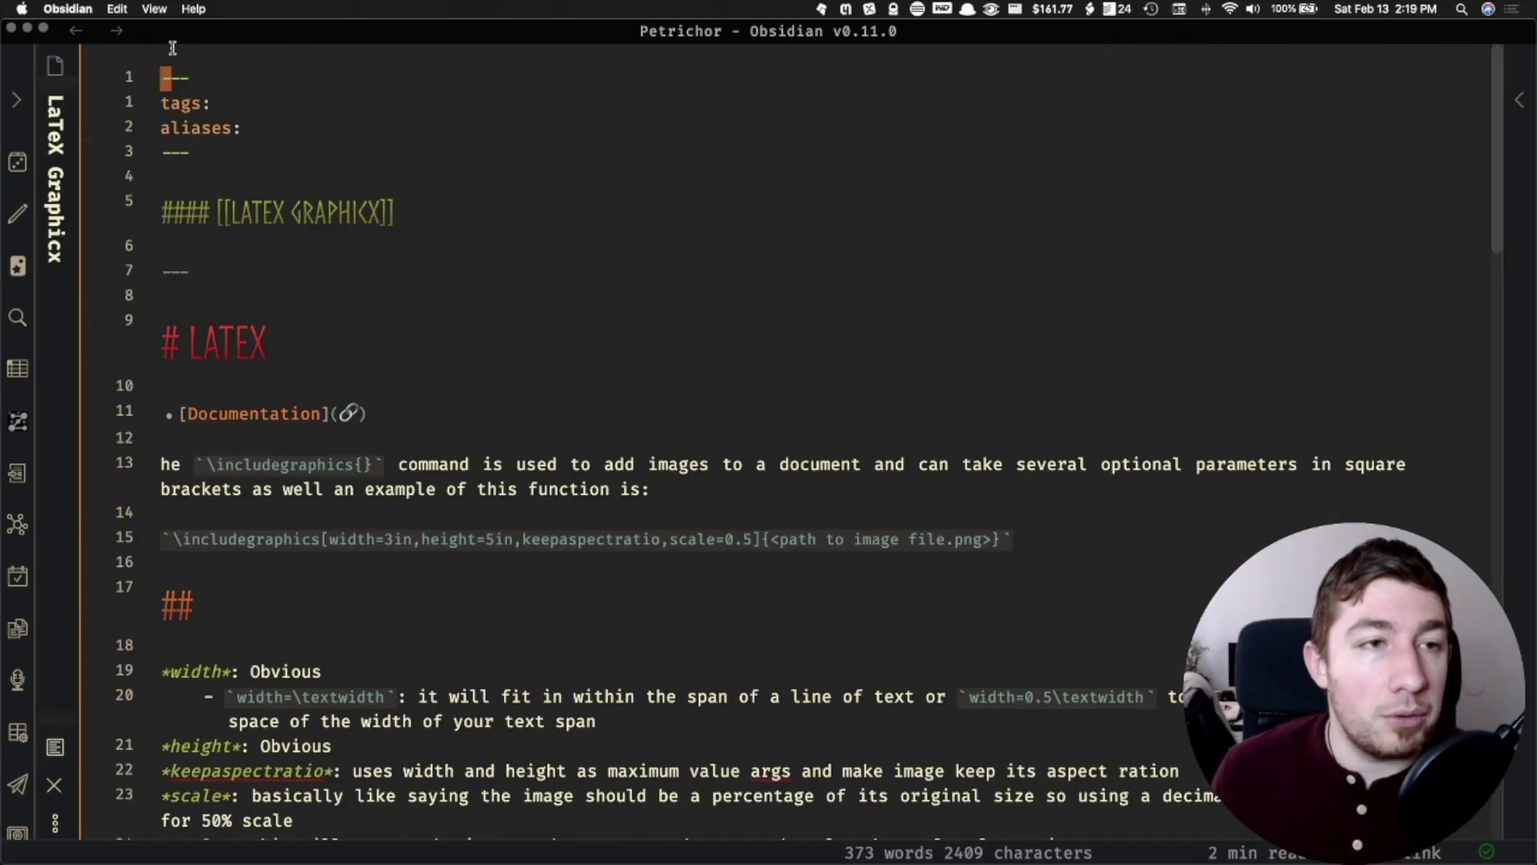
key("super+alt+Left")
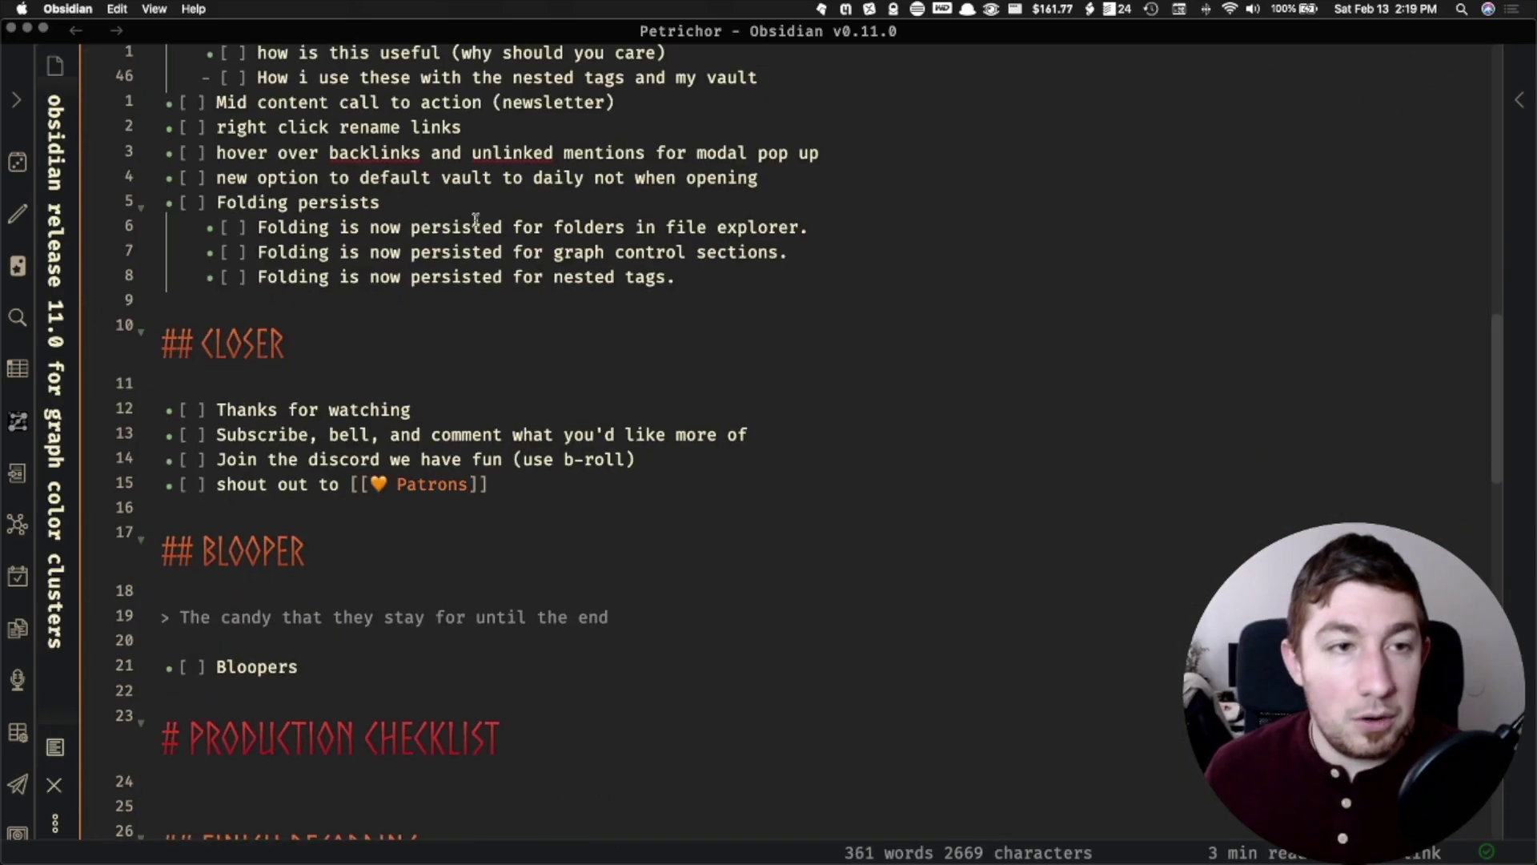
key("super+p")
type("gr")
key("Return")
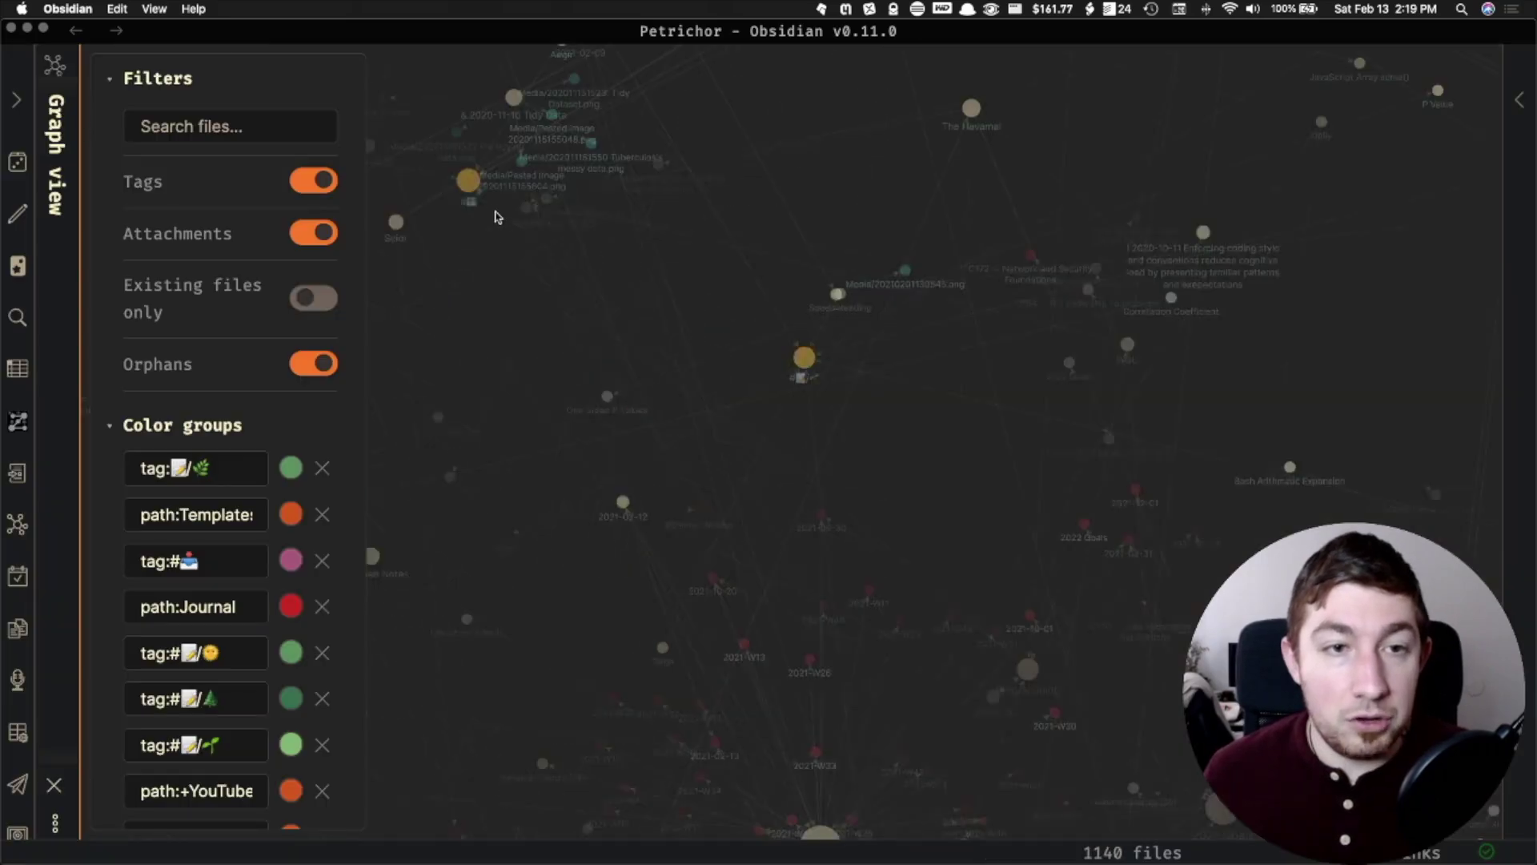
Collapse the Filters and Color groups sections of the graph settings.
left_click(114, 77)
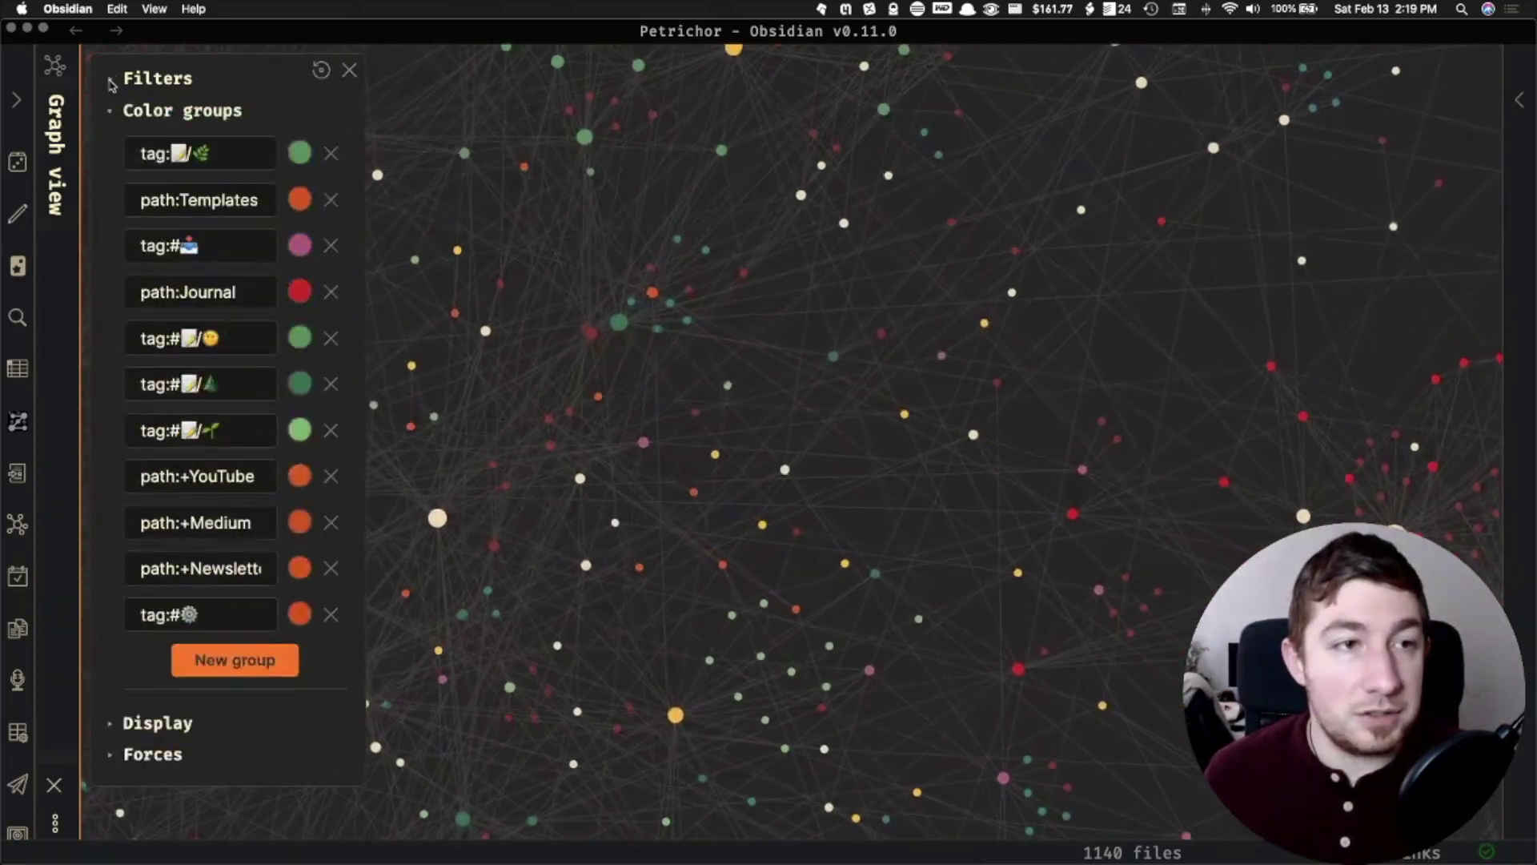
left_click(128, 110)
scroll(801, 459, "down", 10)
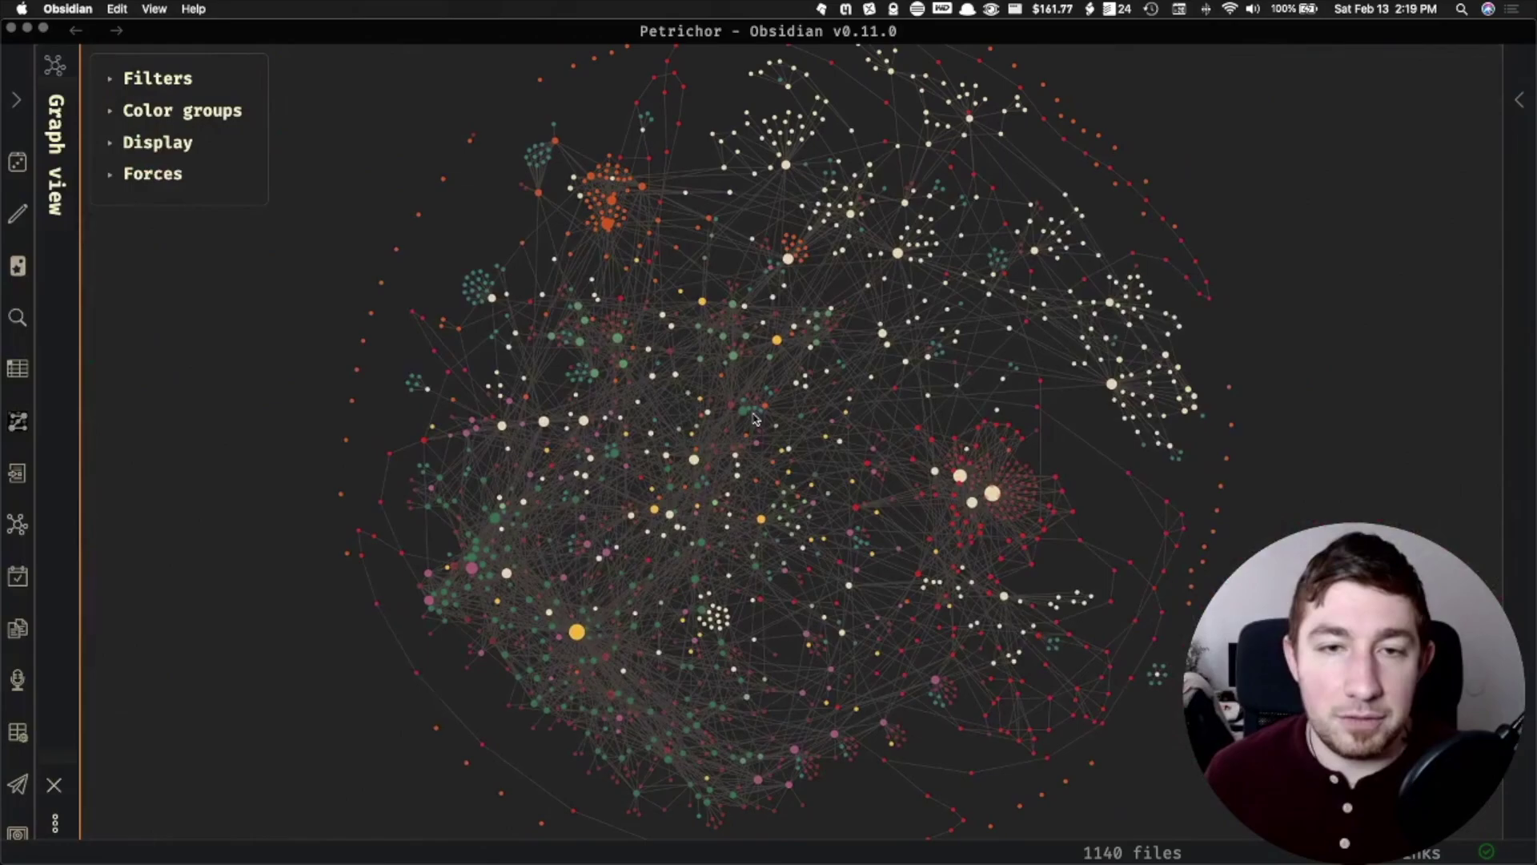
scroll(801, 459, "up", 2)
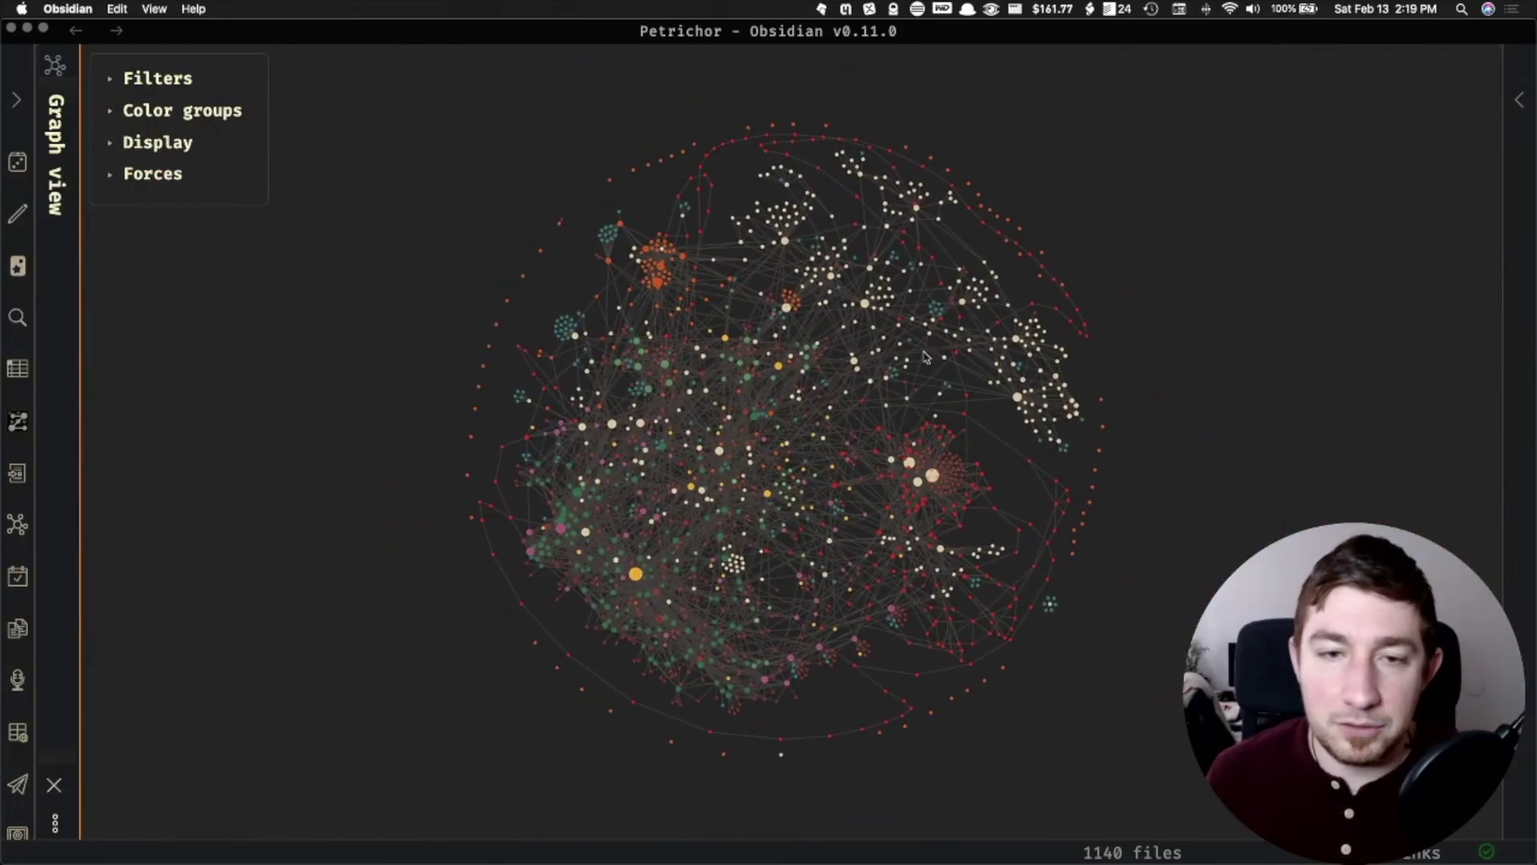
Show the vault's tag list in the sidebar and browse the nested emoji tags.
left_click(16, 100)
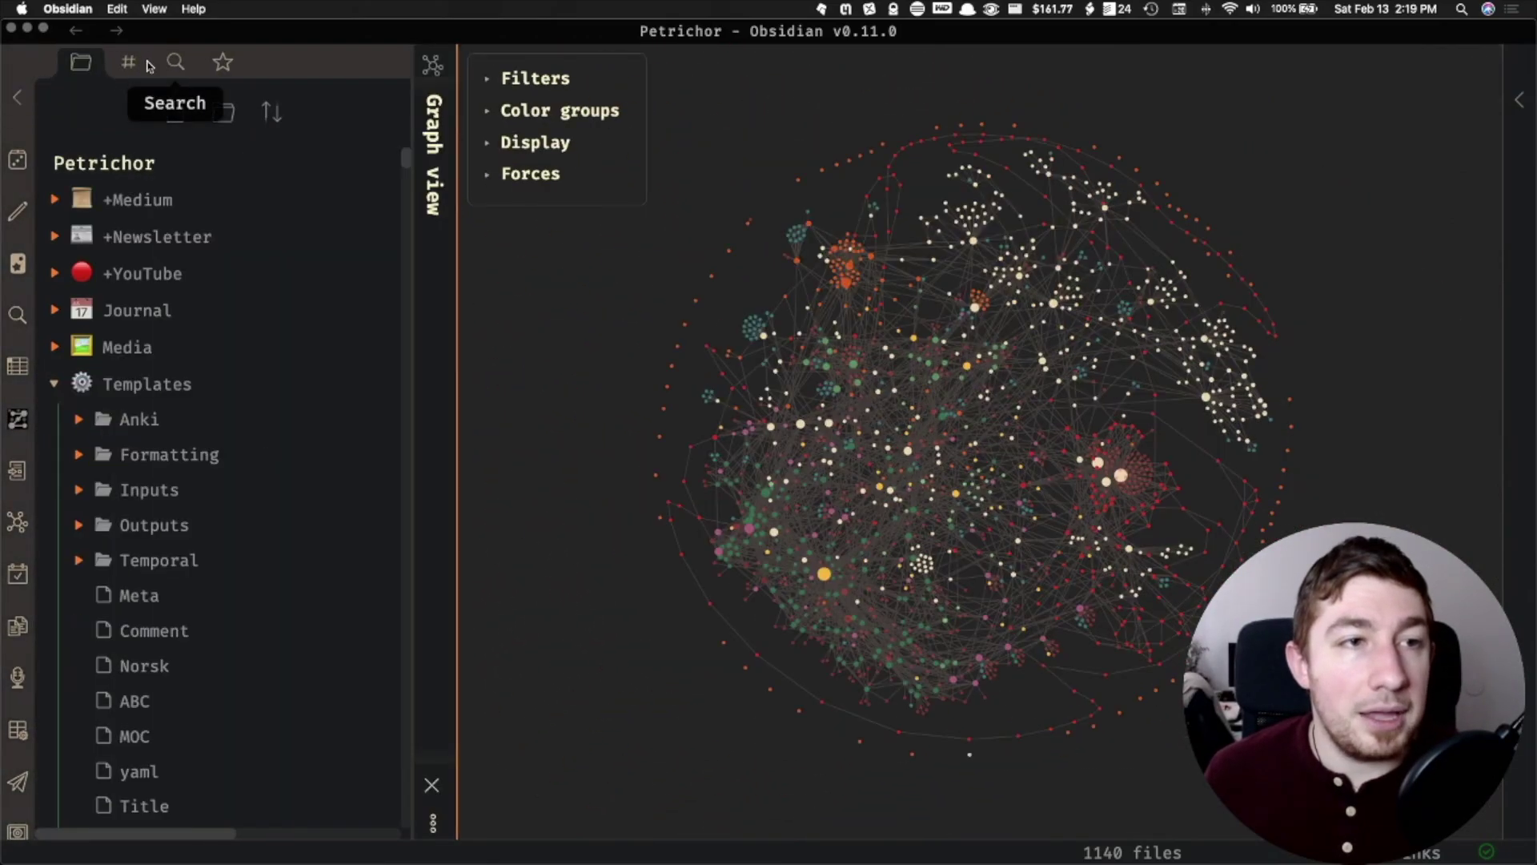
left_click(129, 64)
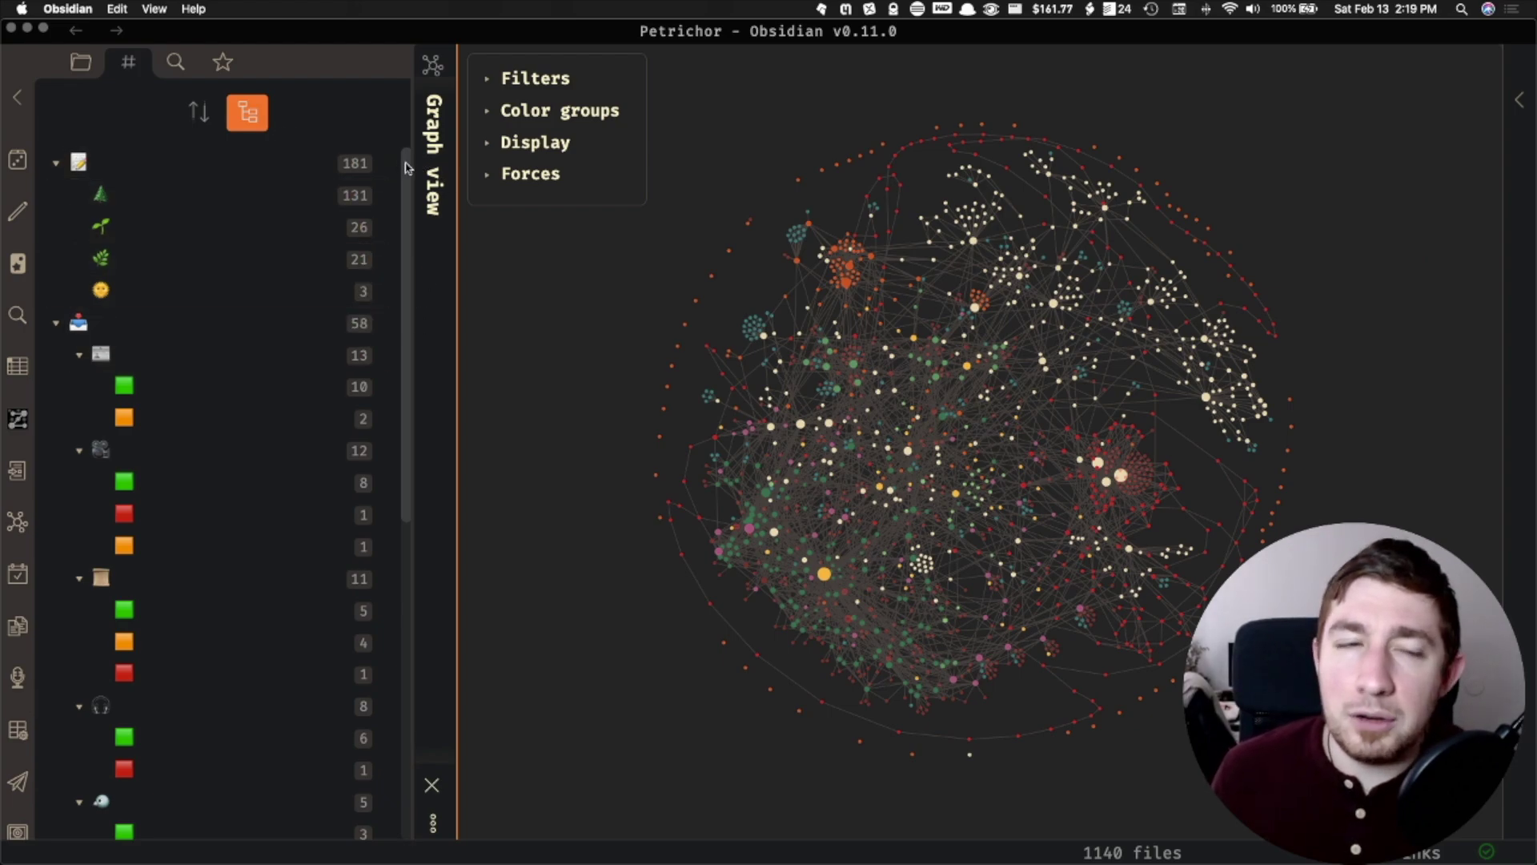
mouse_move(405, 168)
left_mouse_down()
mouse_move(413, 462)
mouse_move(408, 192)
left_mouse_up()
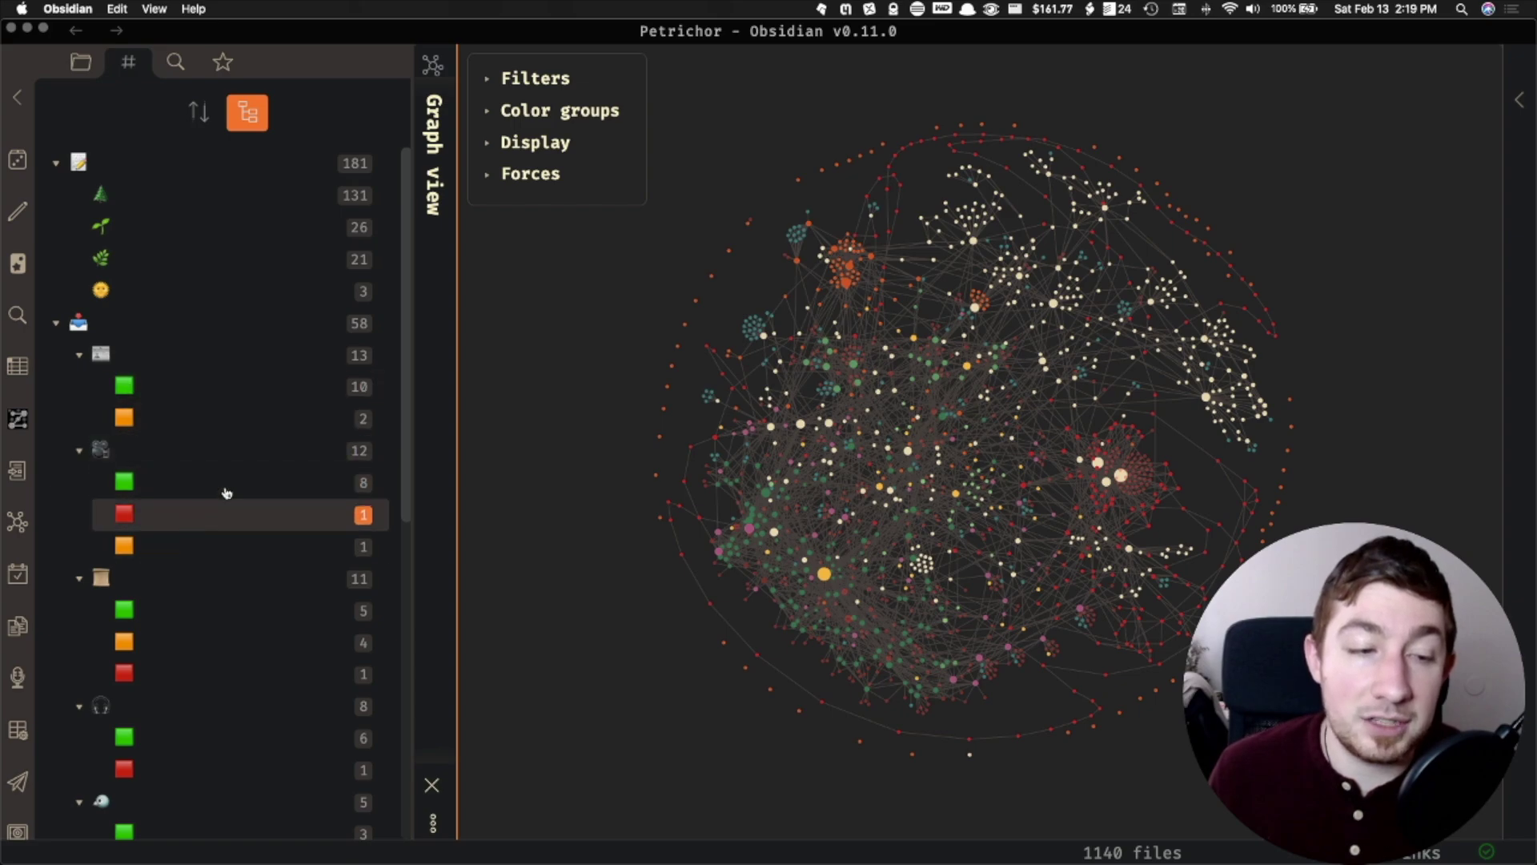
scroll(263, 430, "down", 7)
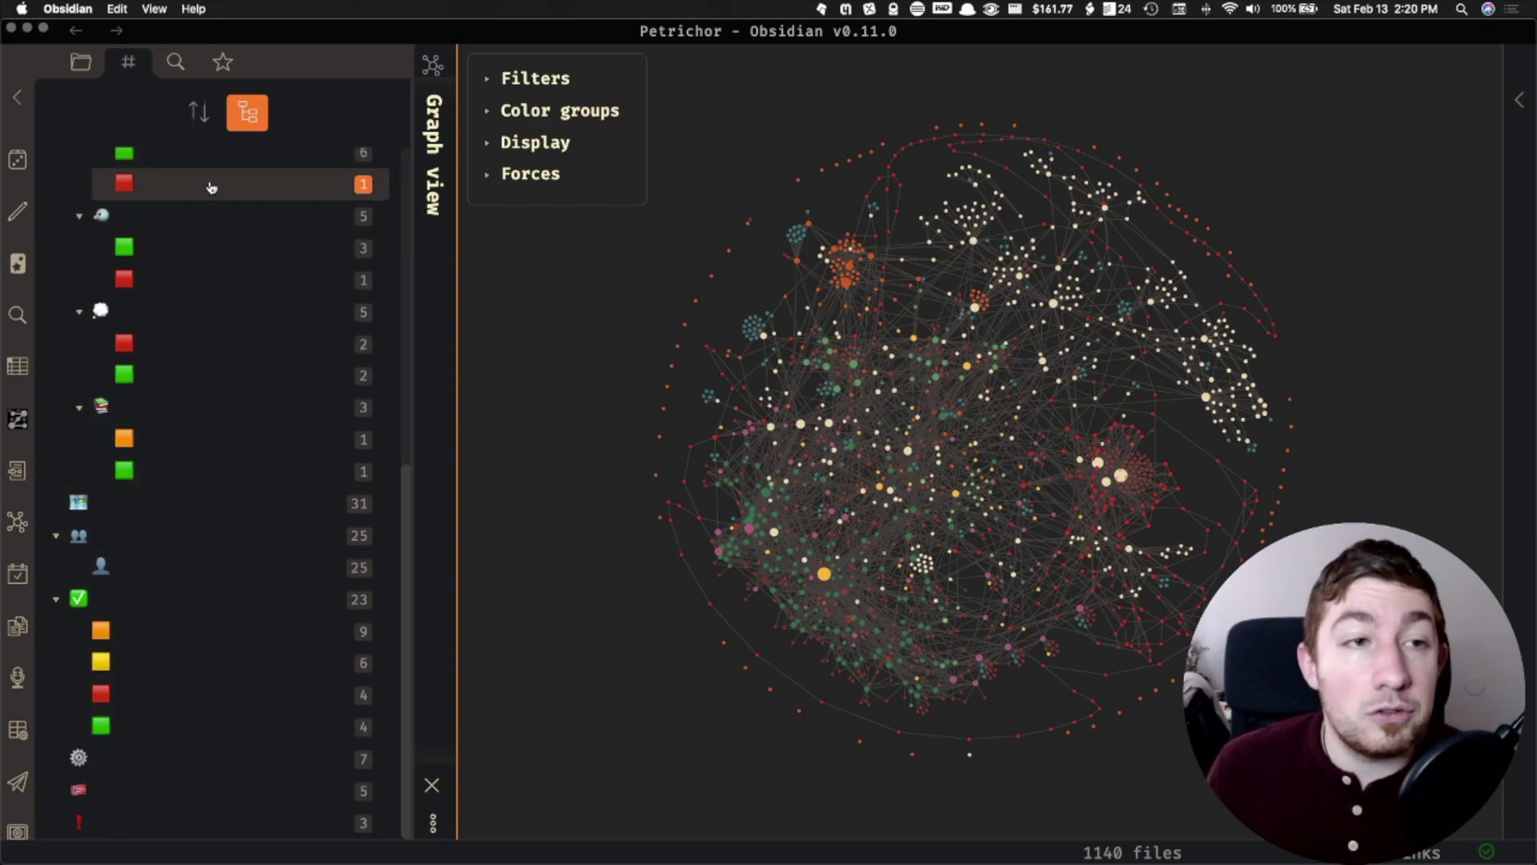
scroll(196, 206, "up", 7)
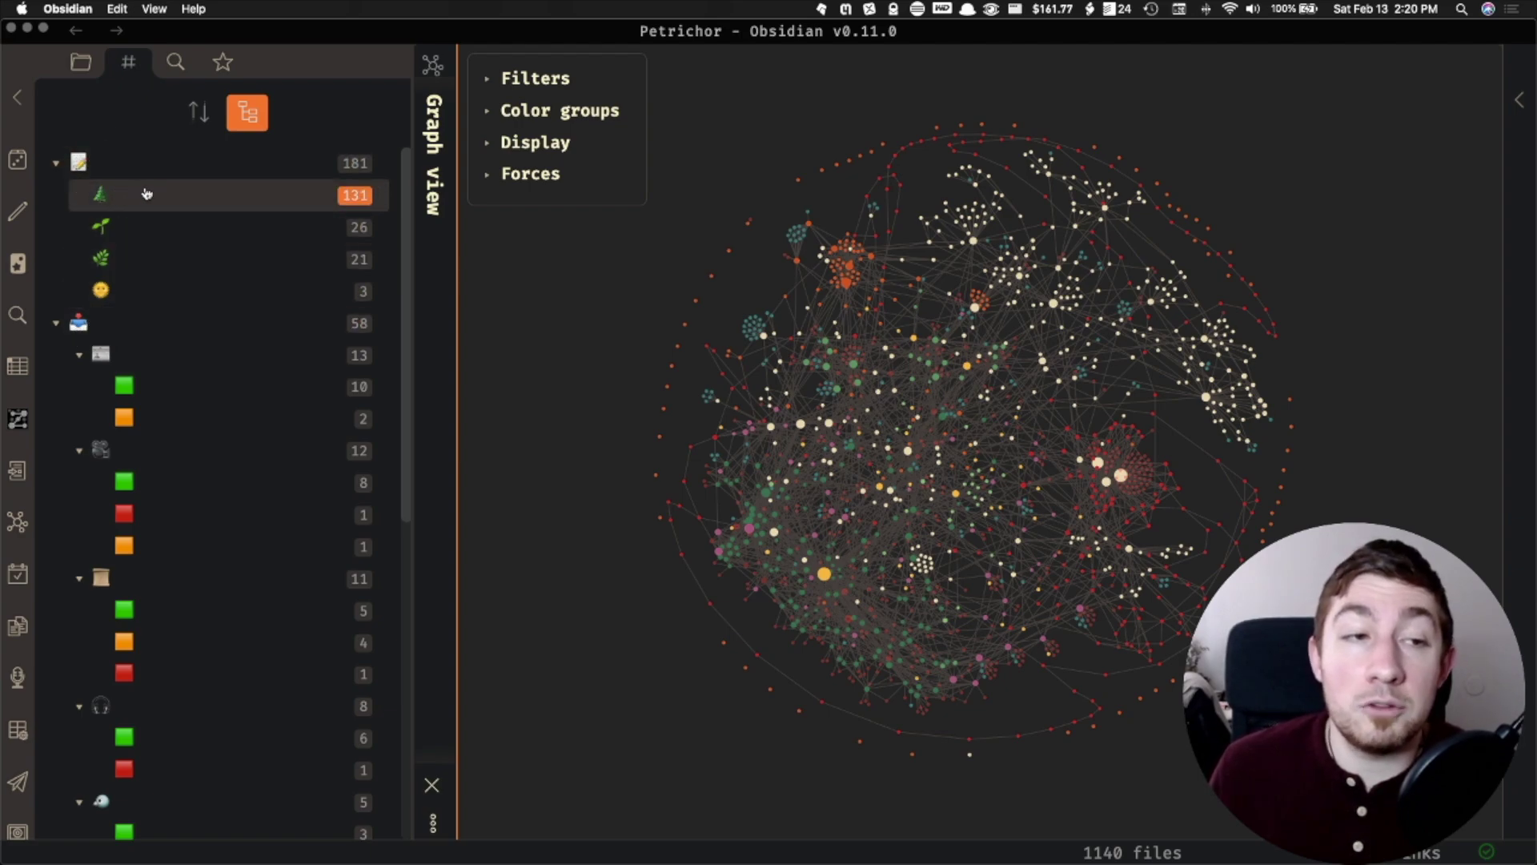
Hide the sidebar, expand Color groups and inspect the group queries.
left_click(17, 97)
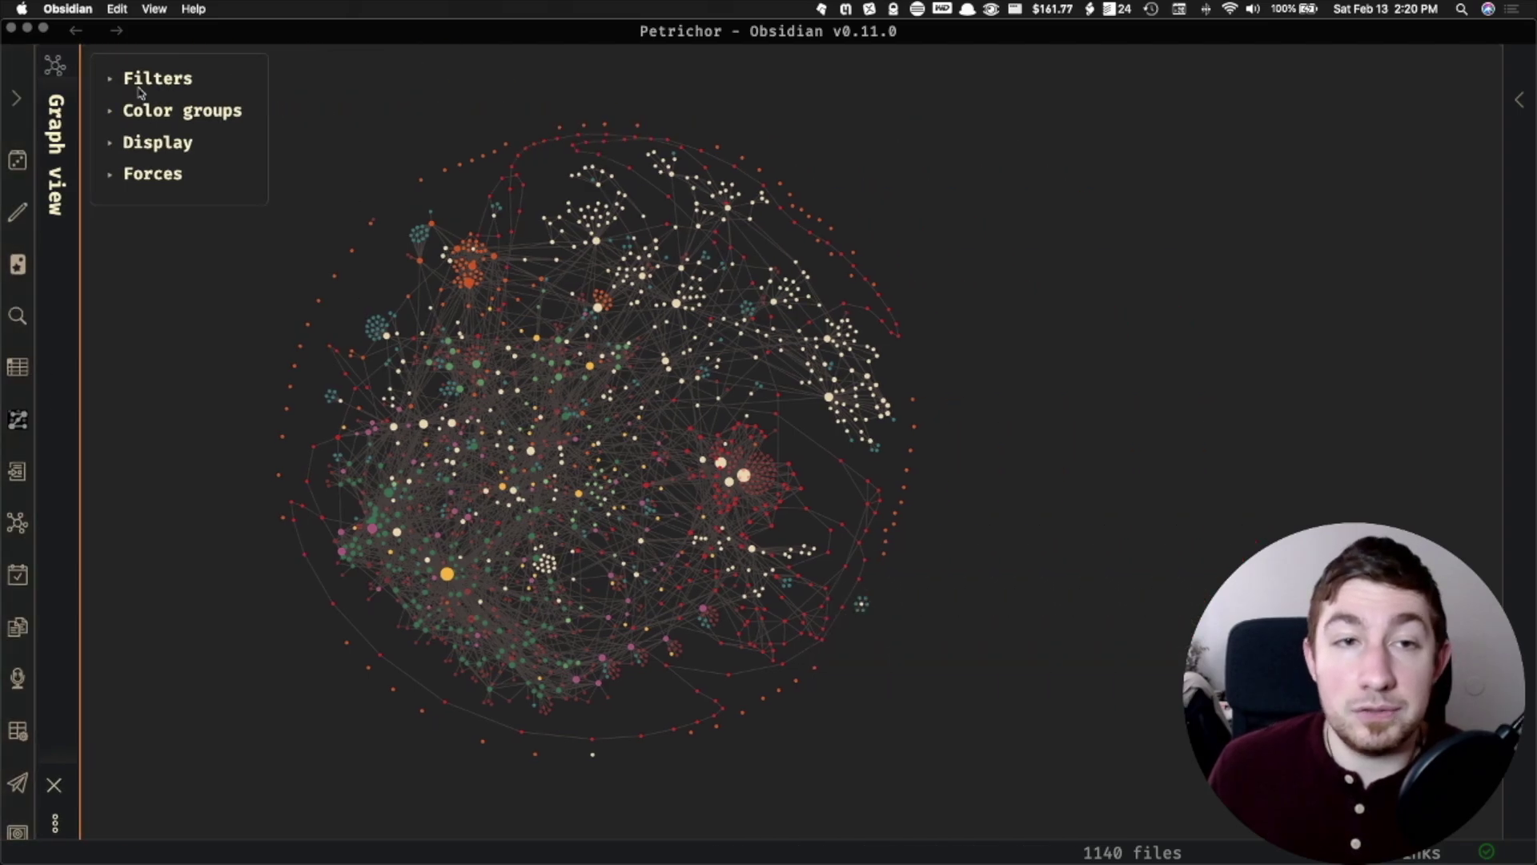
left_click(111, 112)
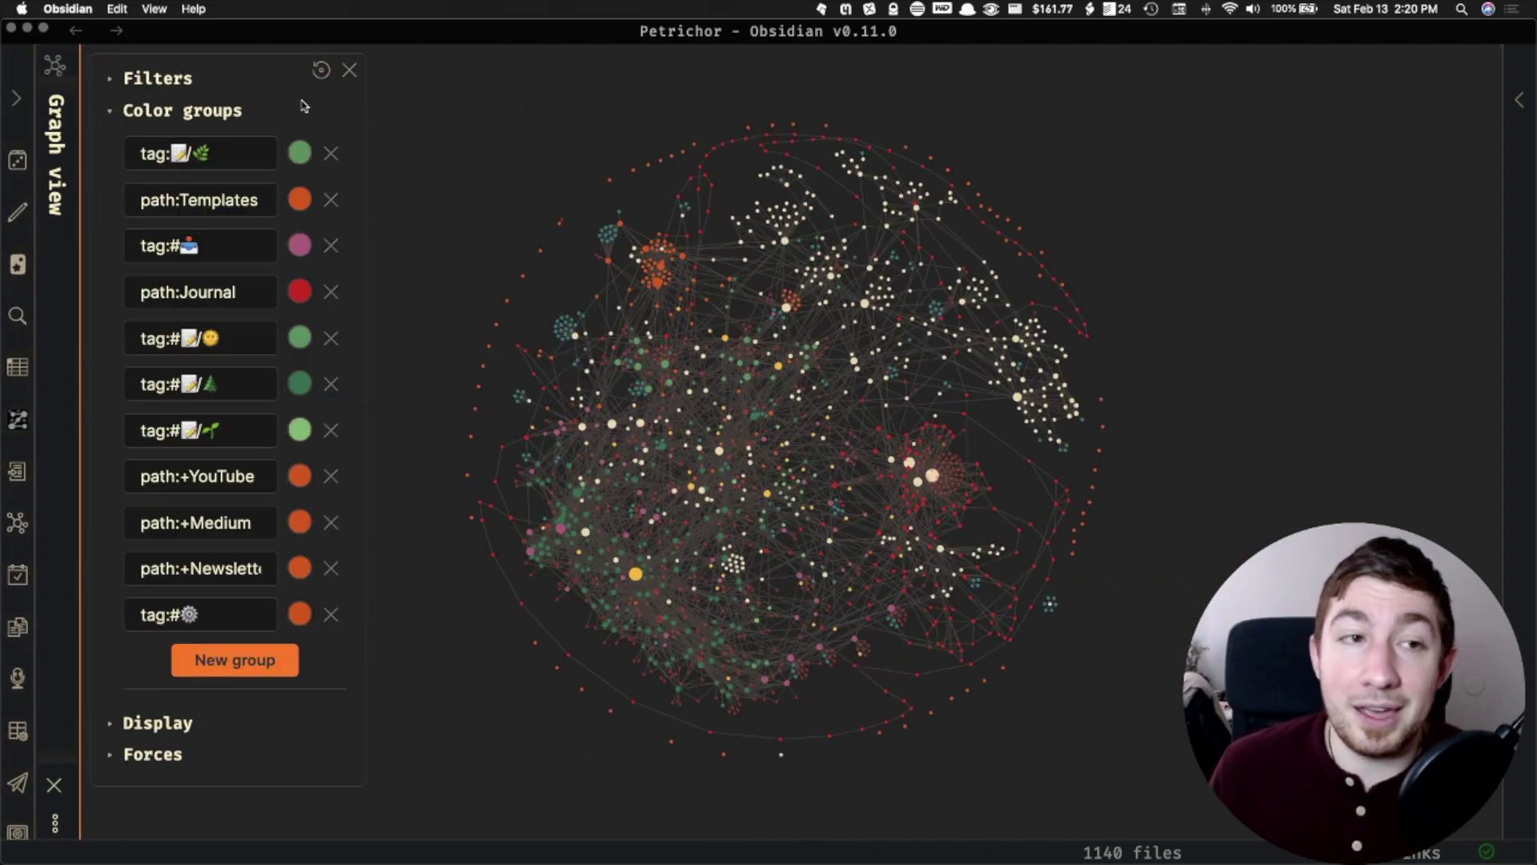
left_click(221, 159)
left_click(240, 430)
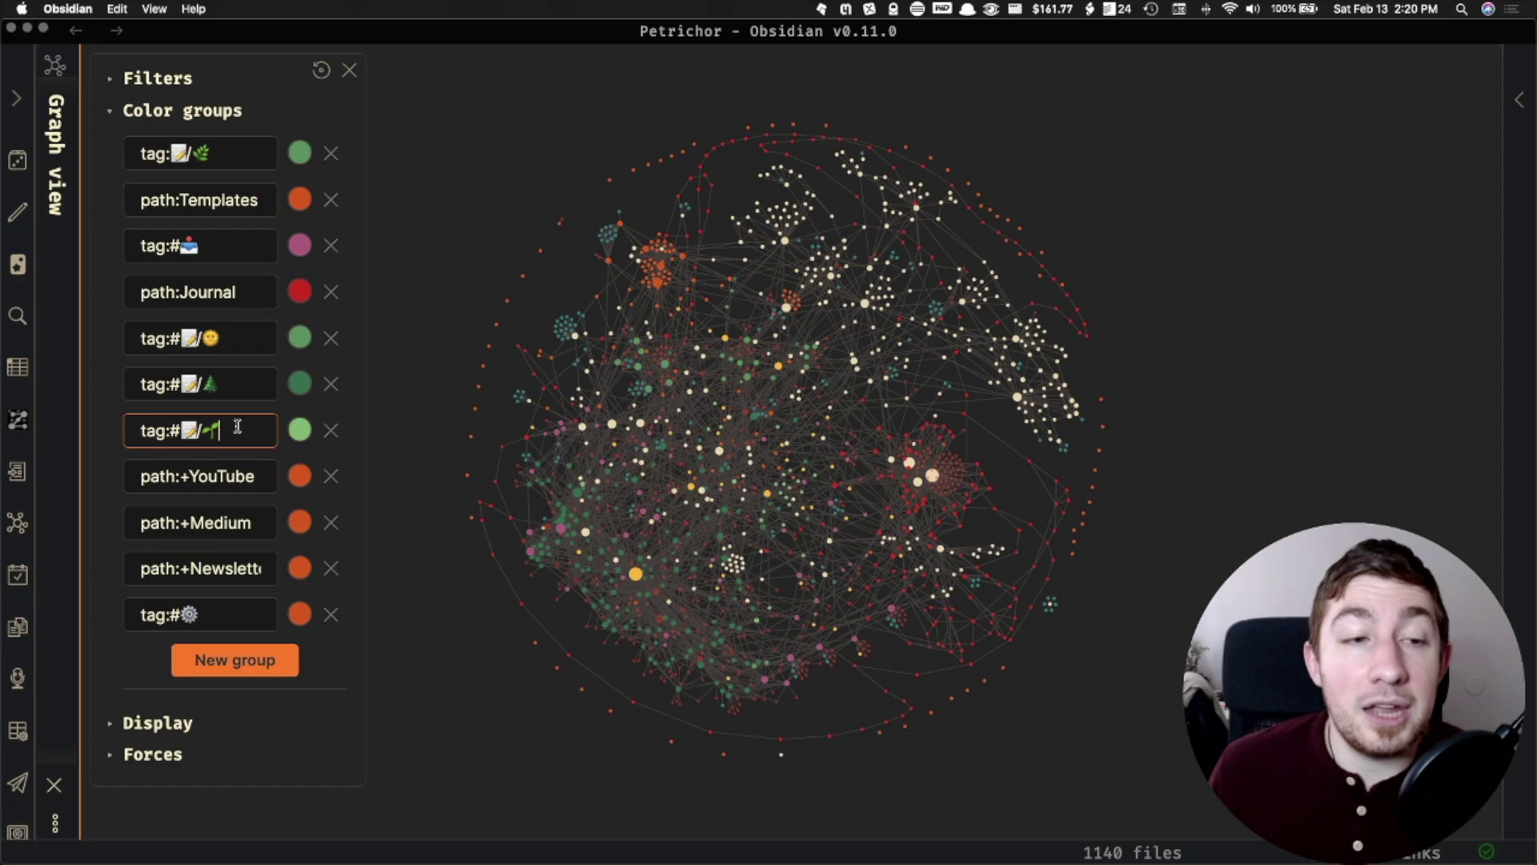
left_click(240, 384)
left_click(241, 339)
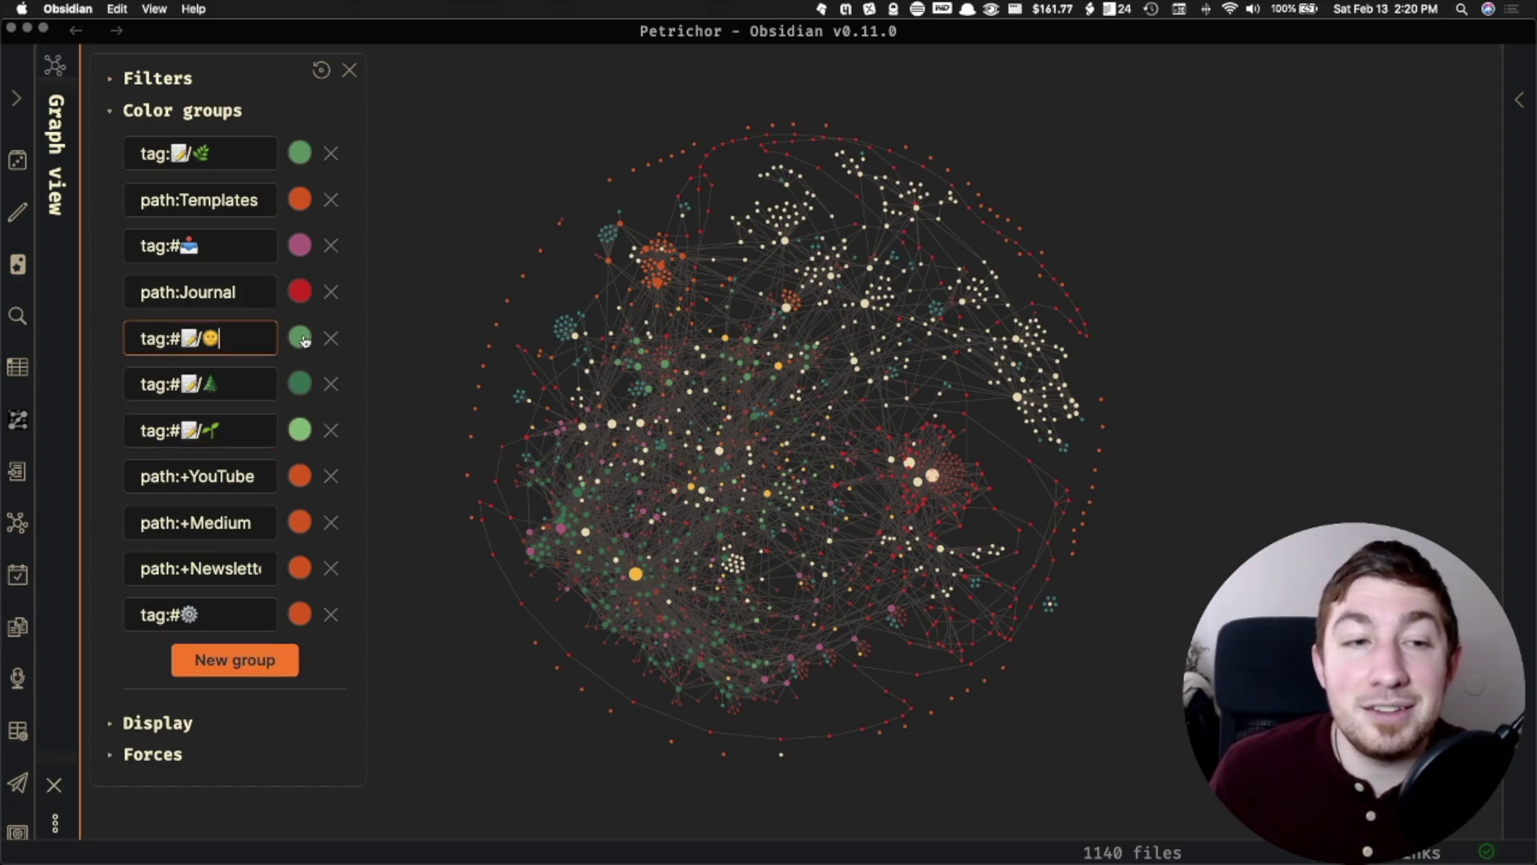
Select the full 🌱 and 🌲 sub-tag colour group queries.
left_click_drag(233, 430, 138, 430)
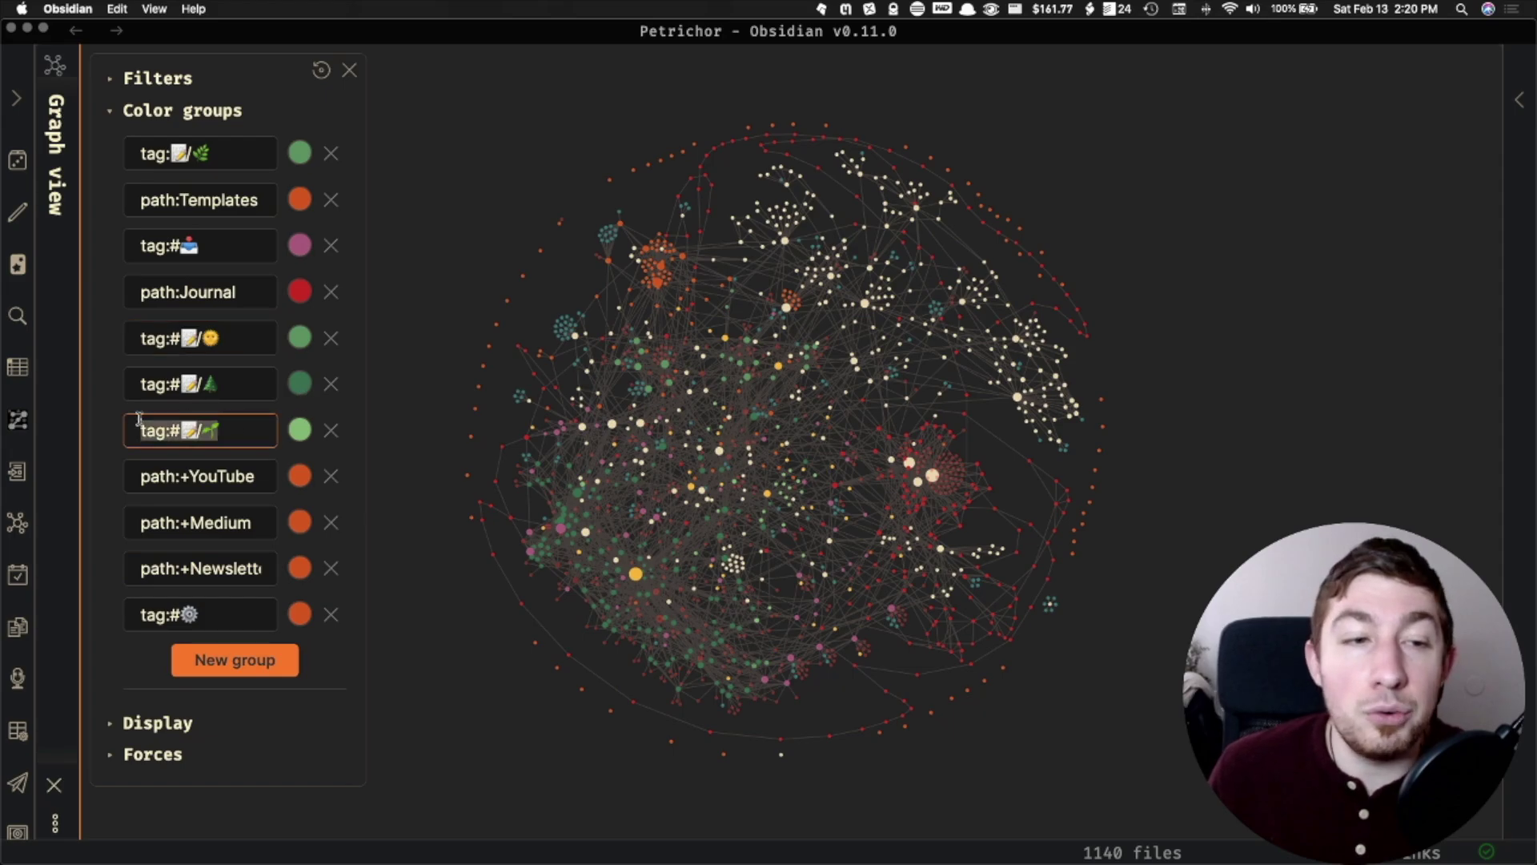
left_click_drag(233, 383, 124, 383)
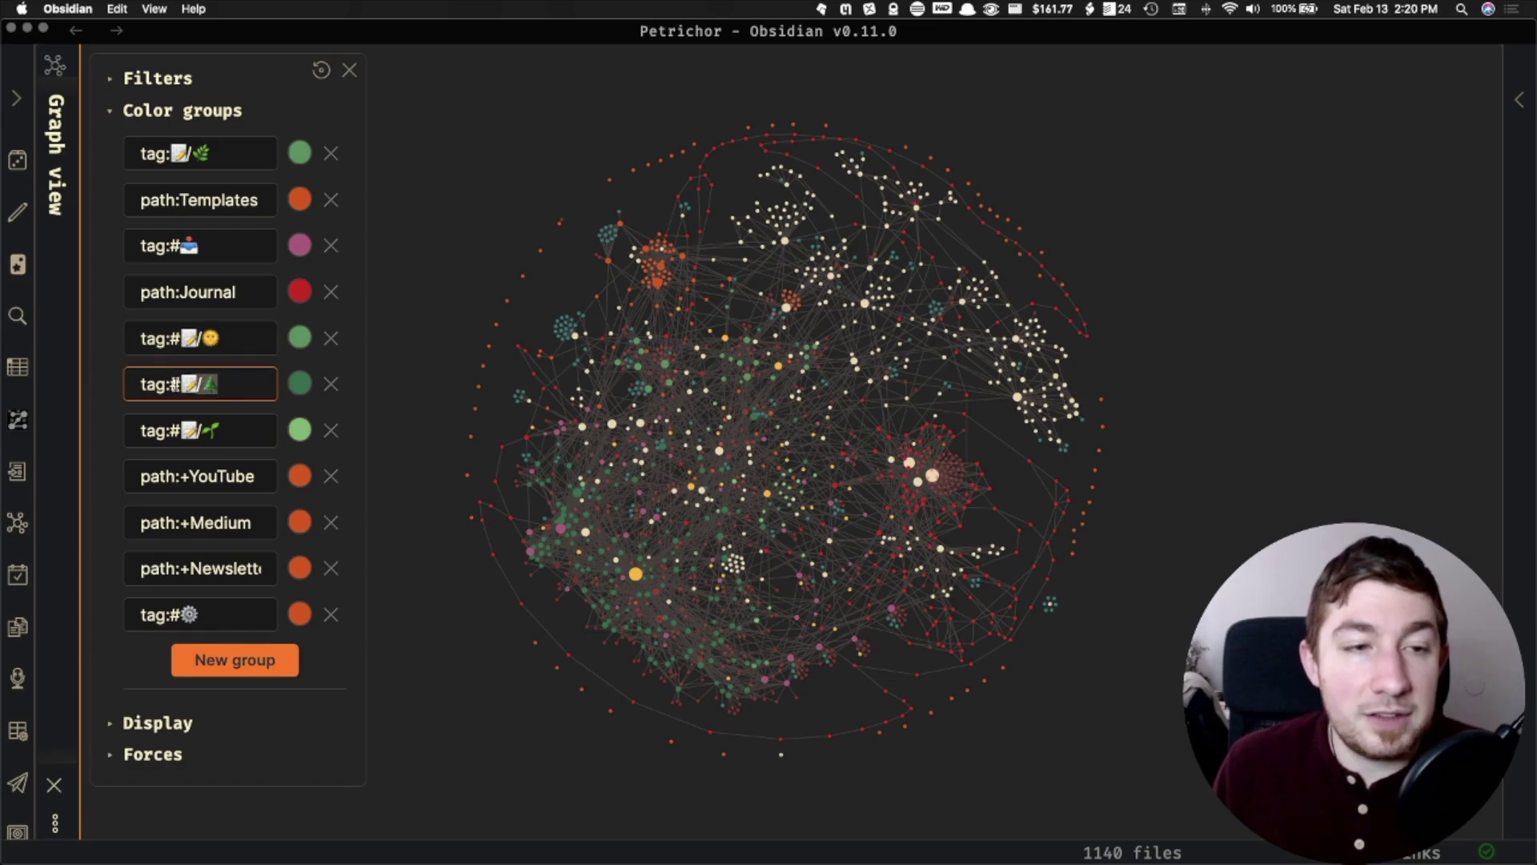
left_click(224, 436)
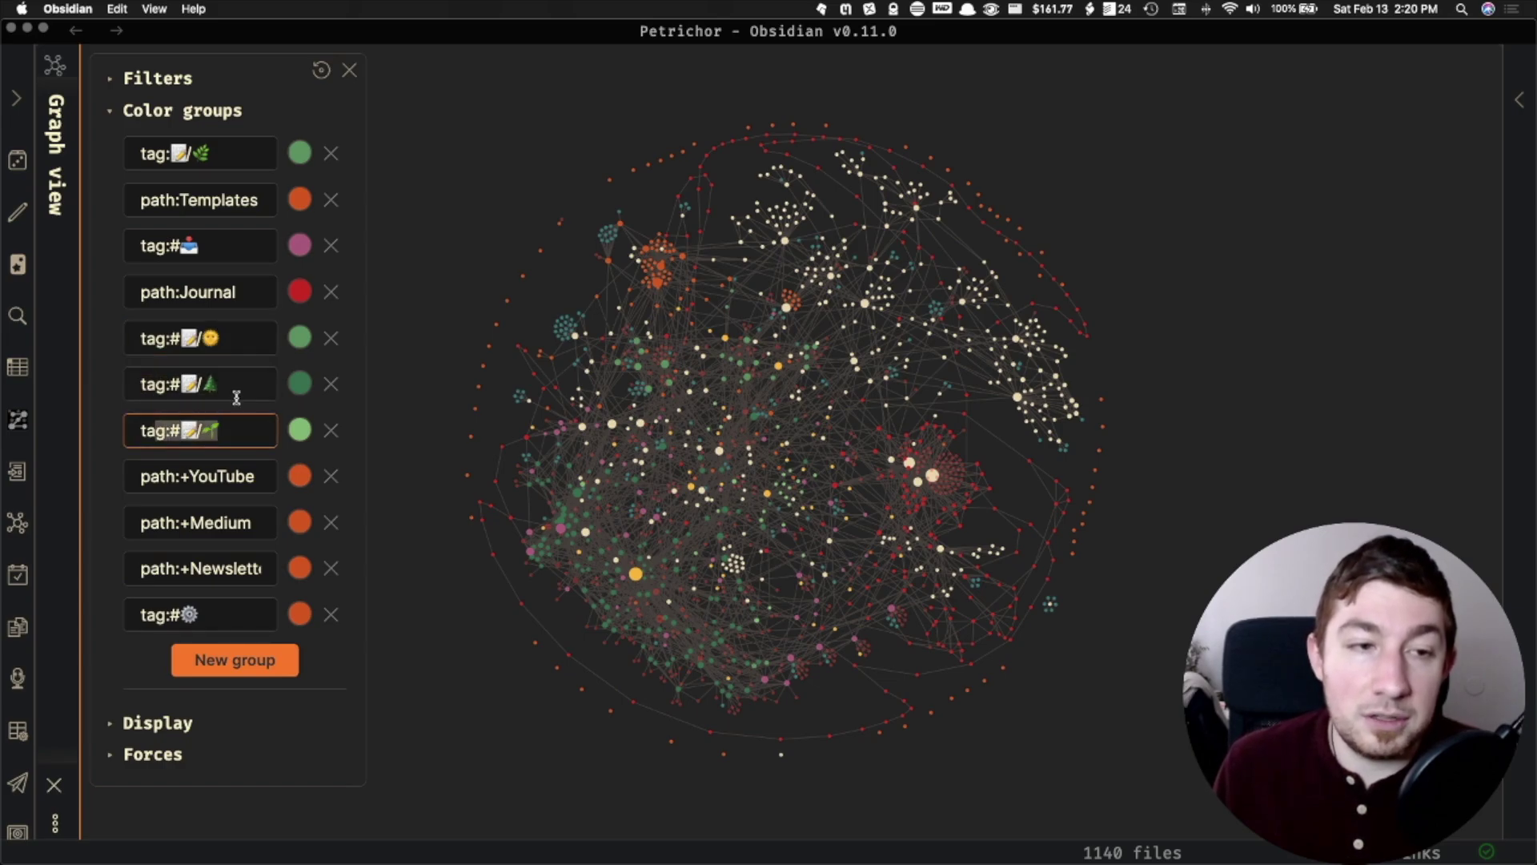
left_click_drag(232, 386, 163, 380)
left_click_drag(231, 344, 141, 341)
left_click_drag(254, 385, 136, 383)
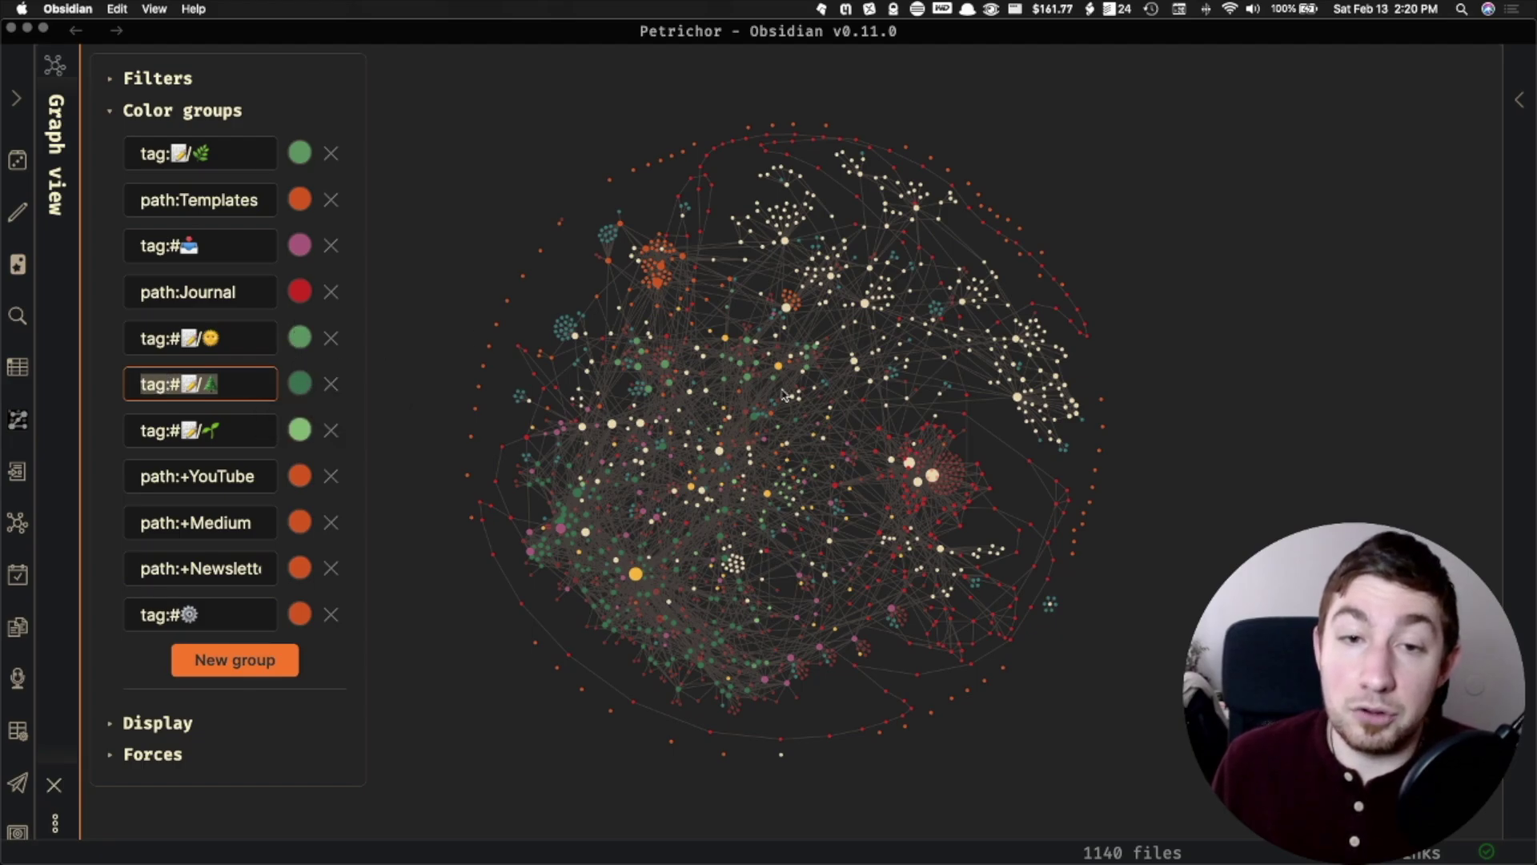
scroll(731, 559, "up", 5)
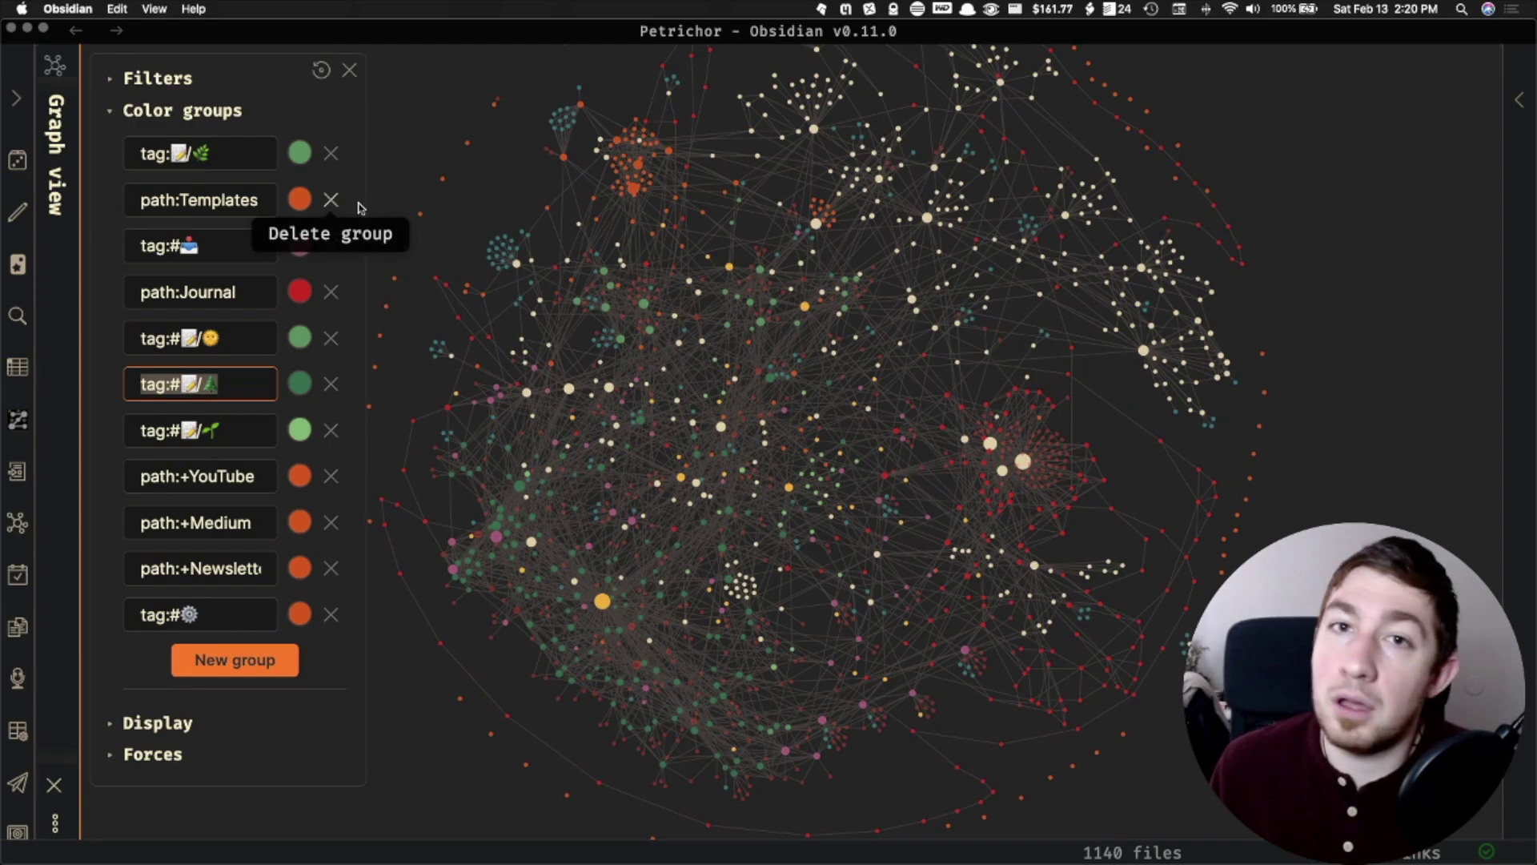
Filter the graph by tag:#📝, hide attachments and tags, and show existing files only.
left_click(116, 80)
left_click(156, 120)
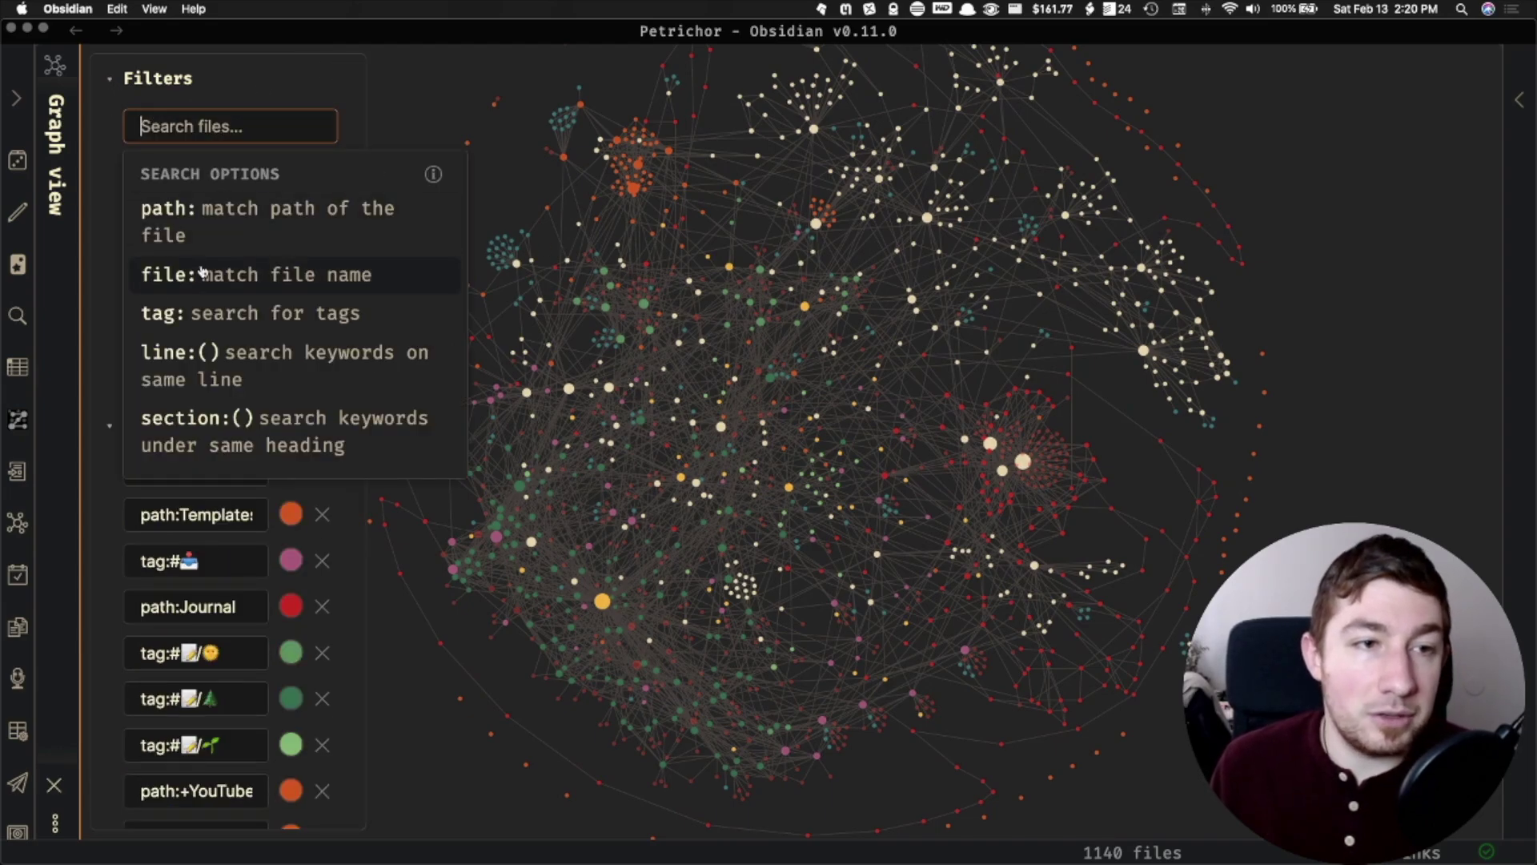
left_click(199, 309)
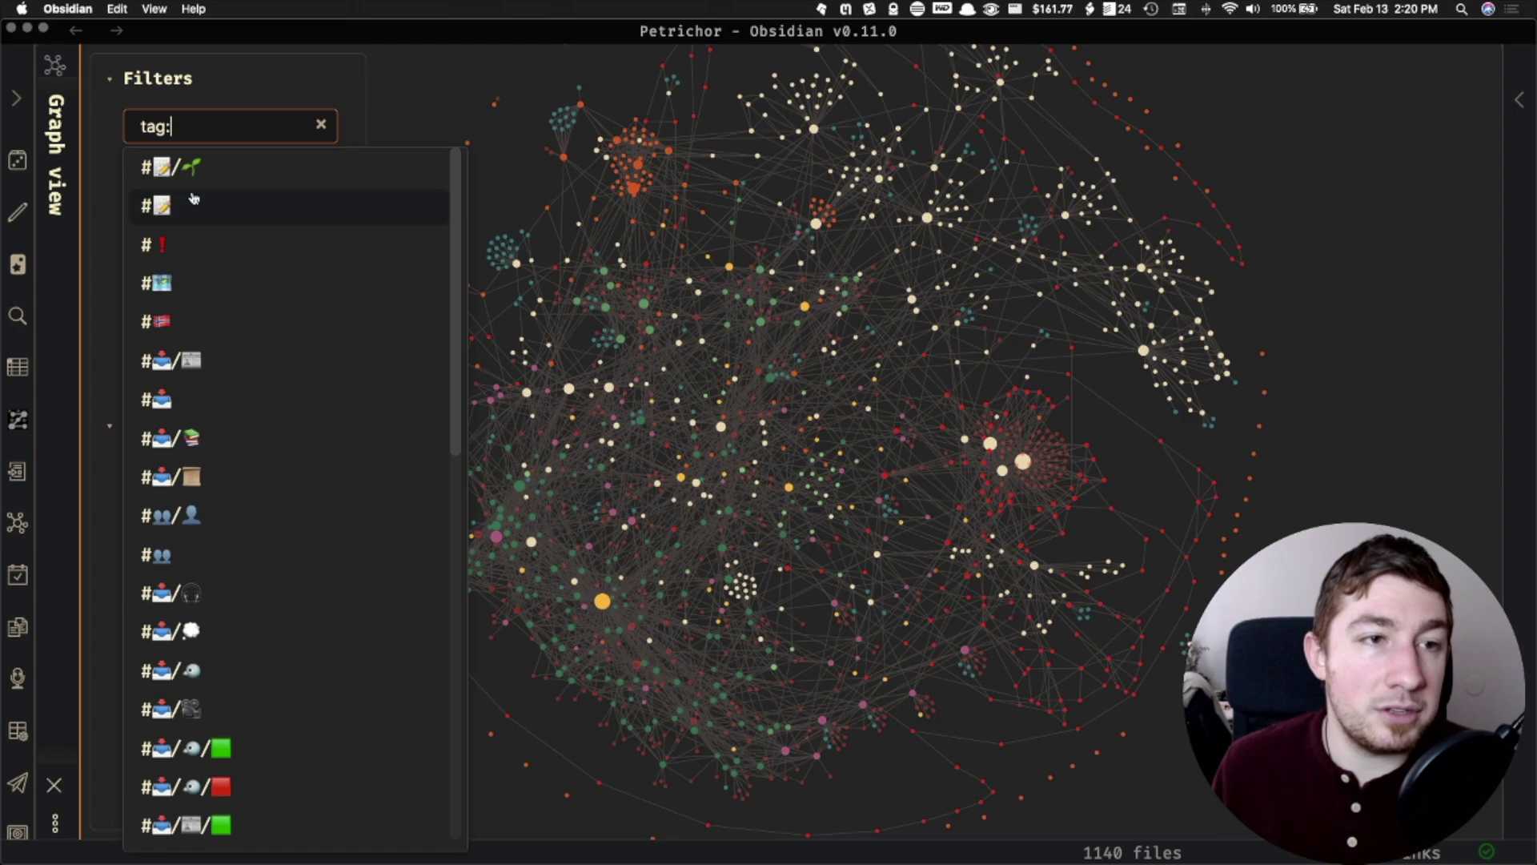
left_click(232, 206)
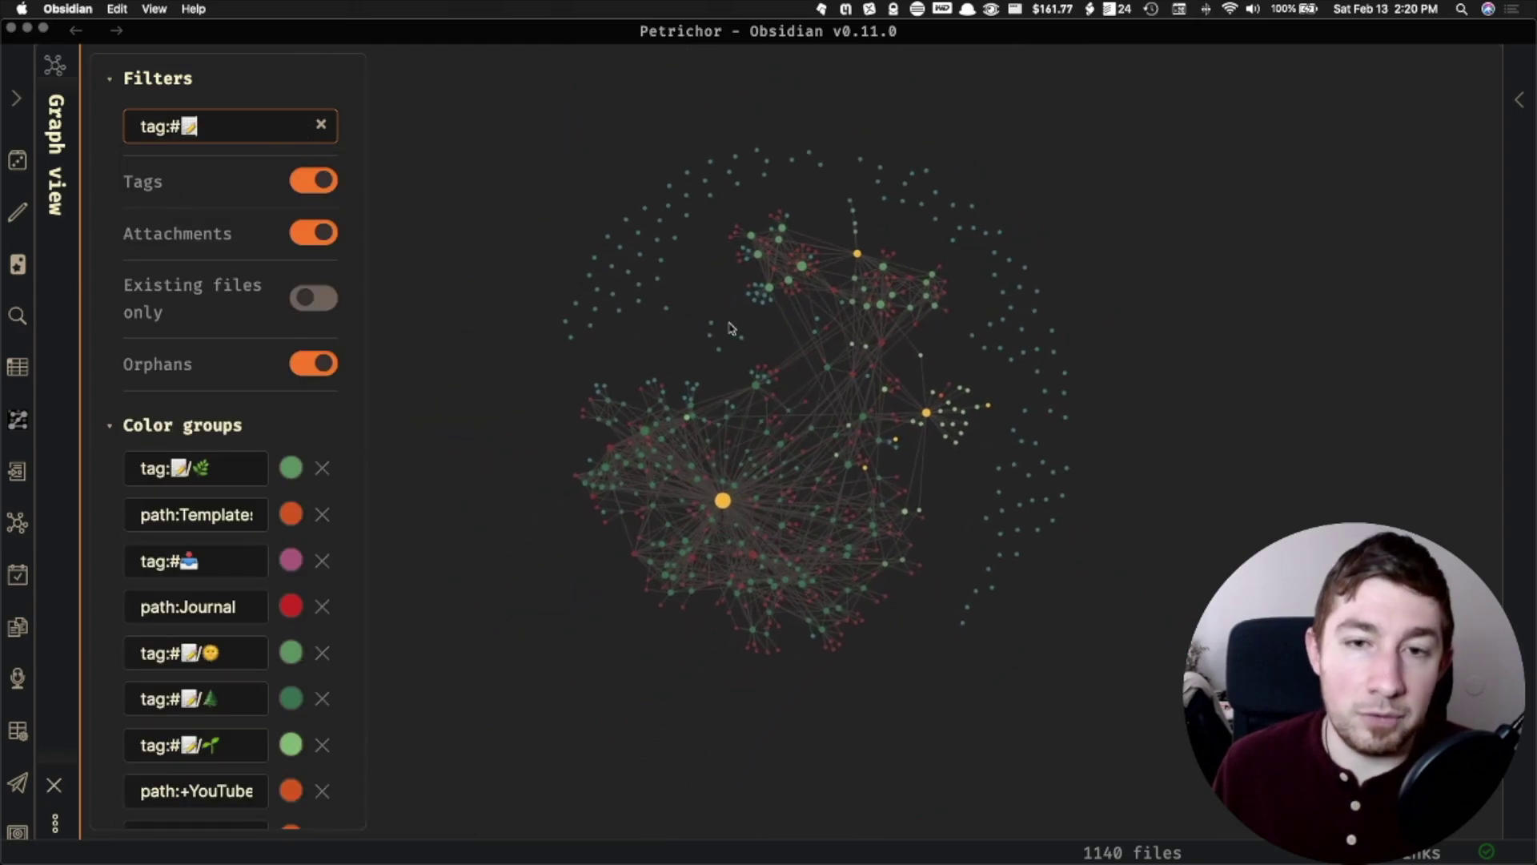
left_click(314, 232)
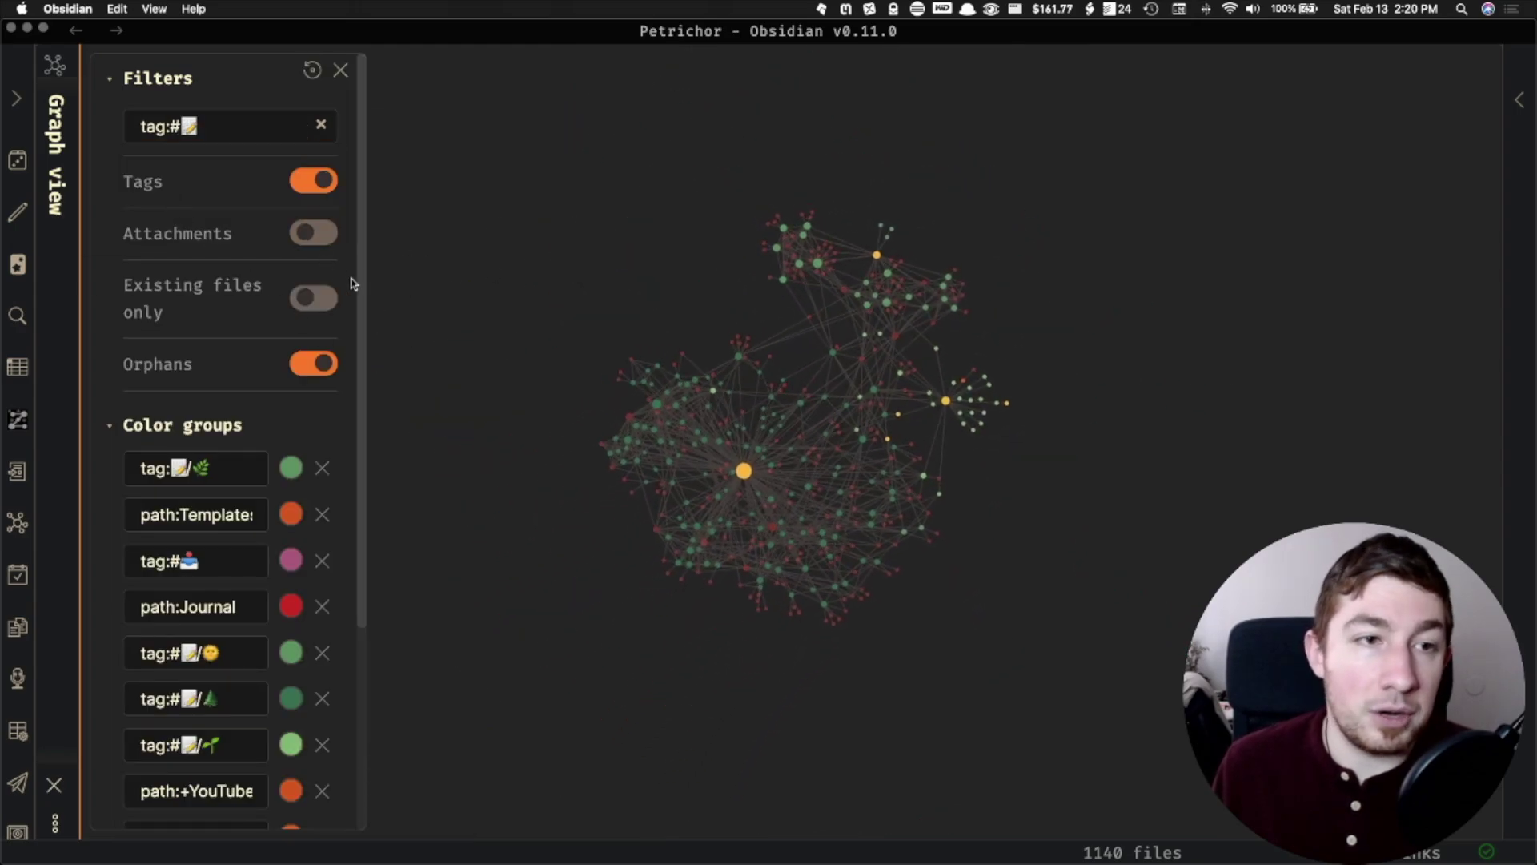
left_click(313, 180)
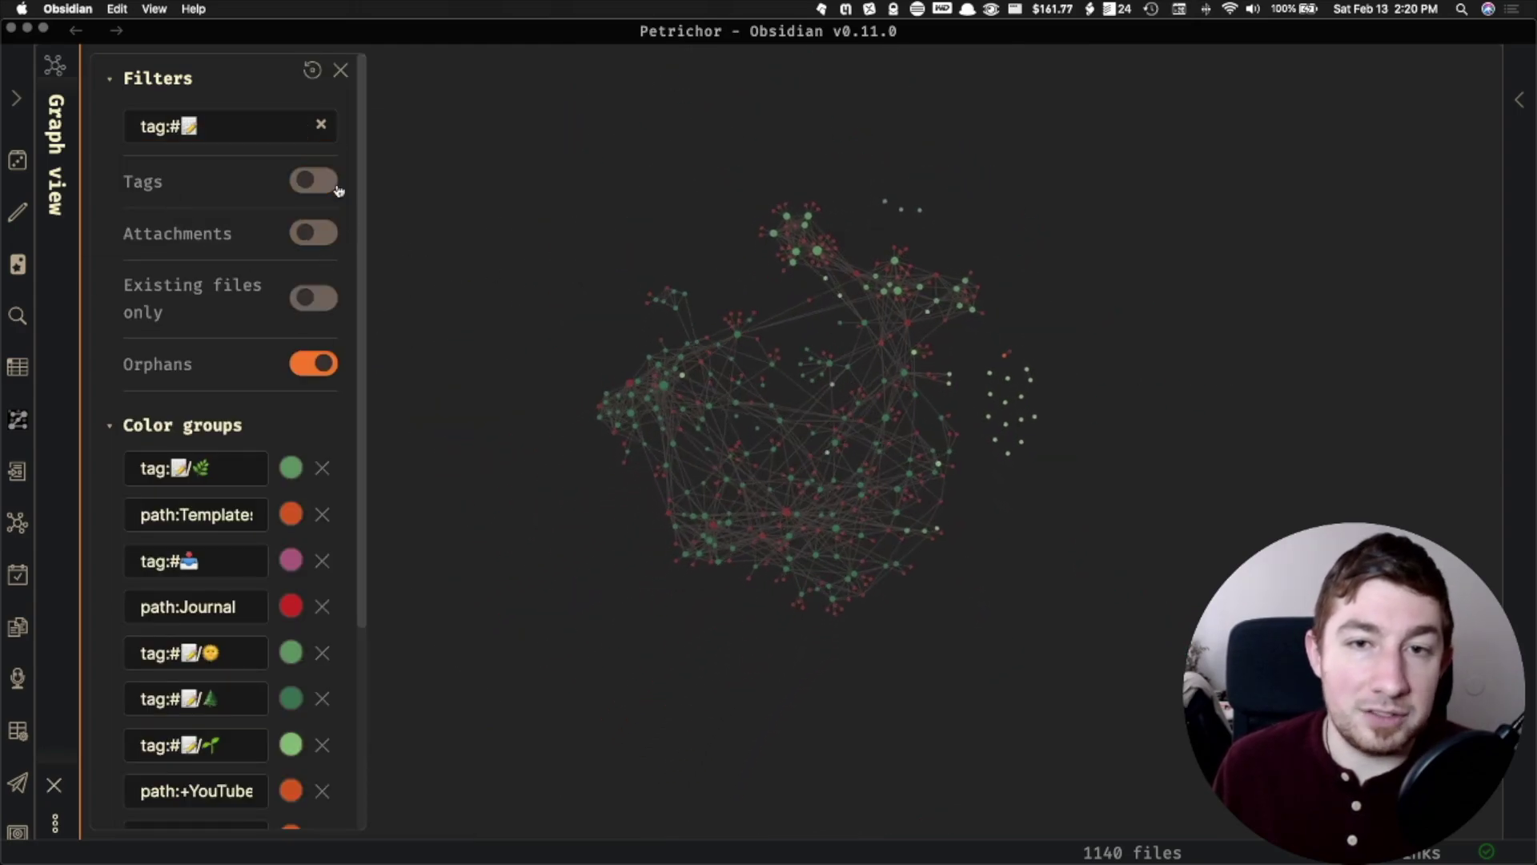
left_click(315, 300)
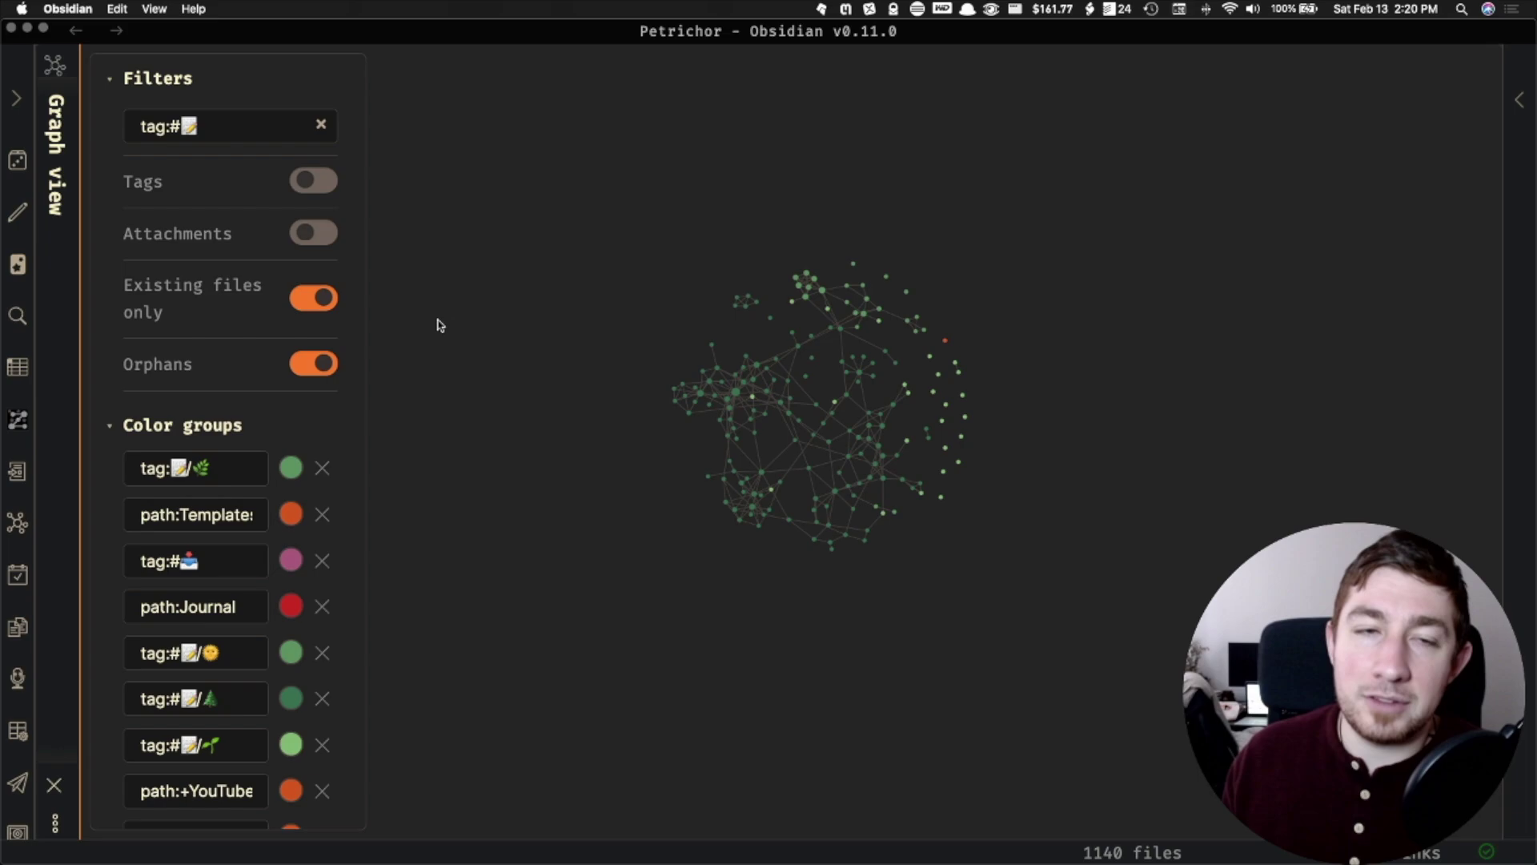
scroll(845, 416, "up", 5)
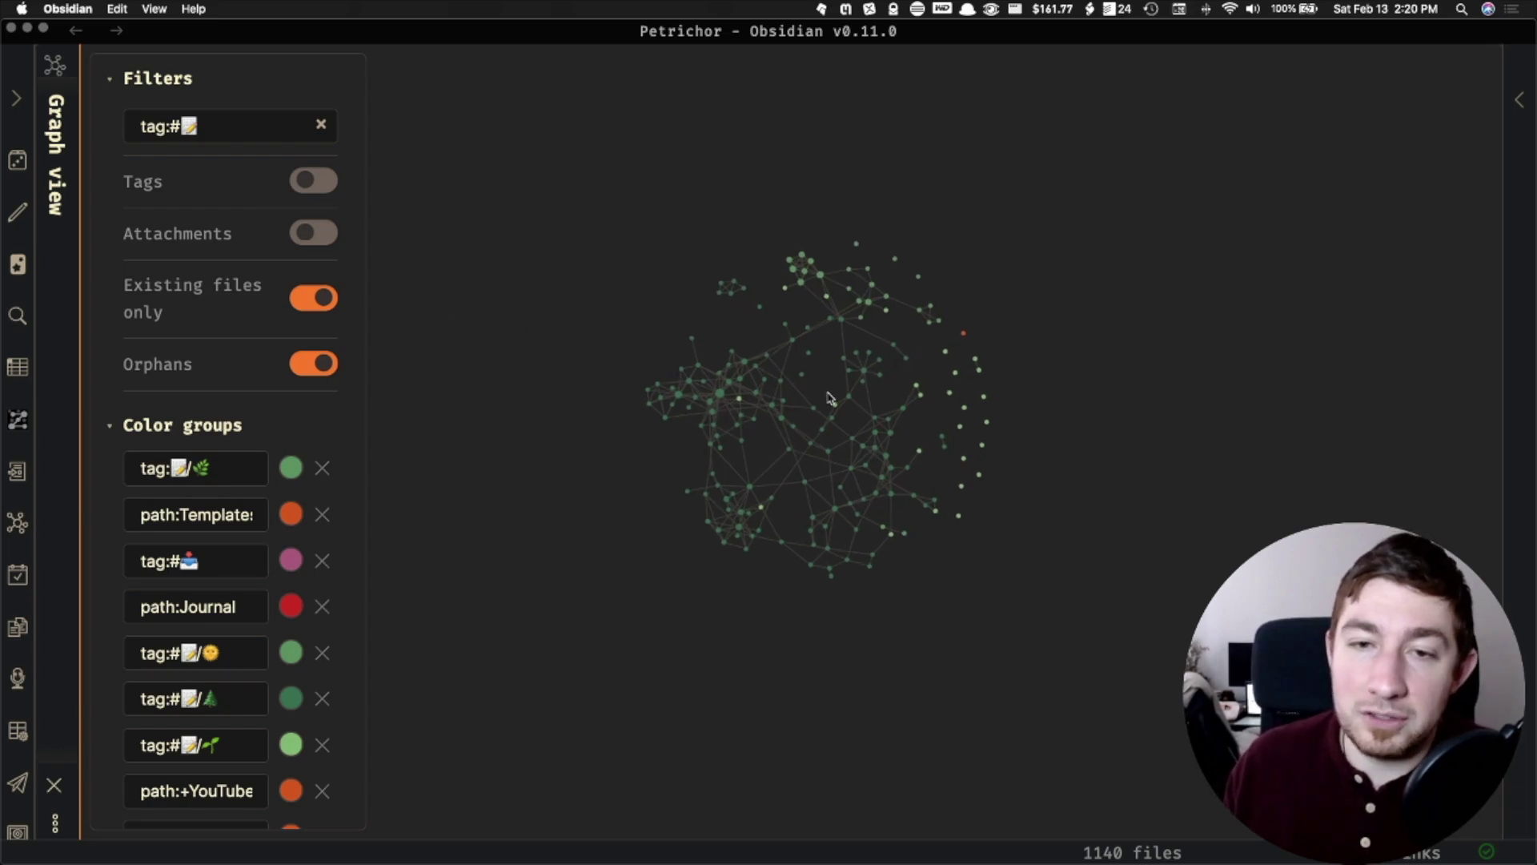
scroll(850, 433, "up", 4)
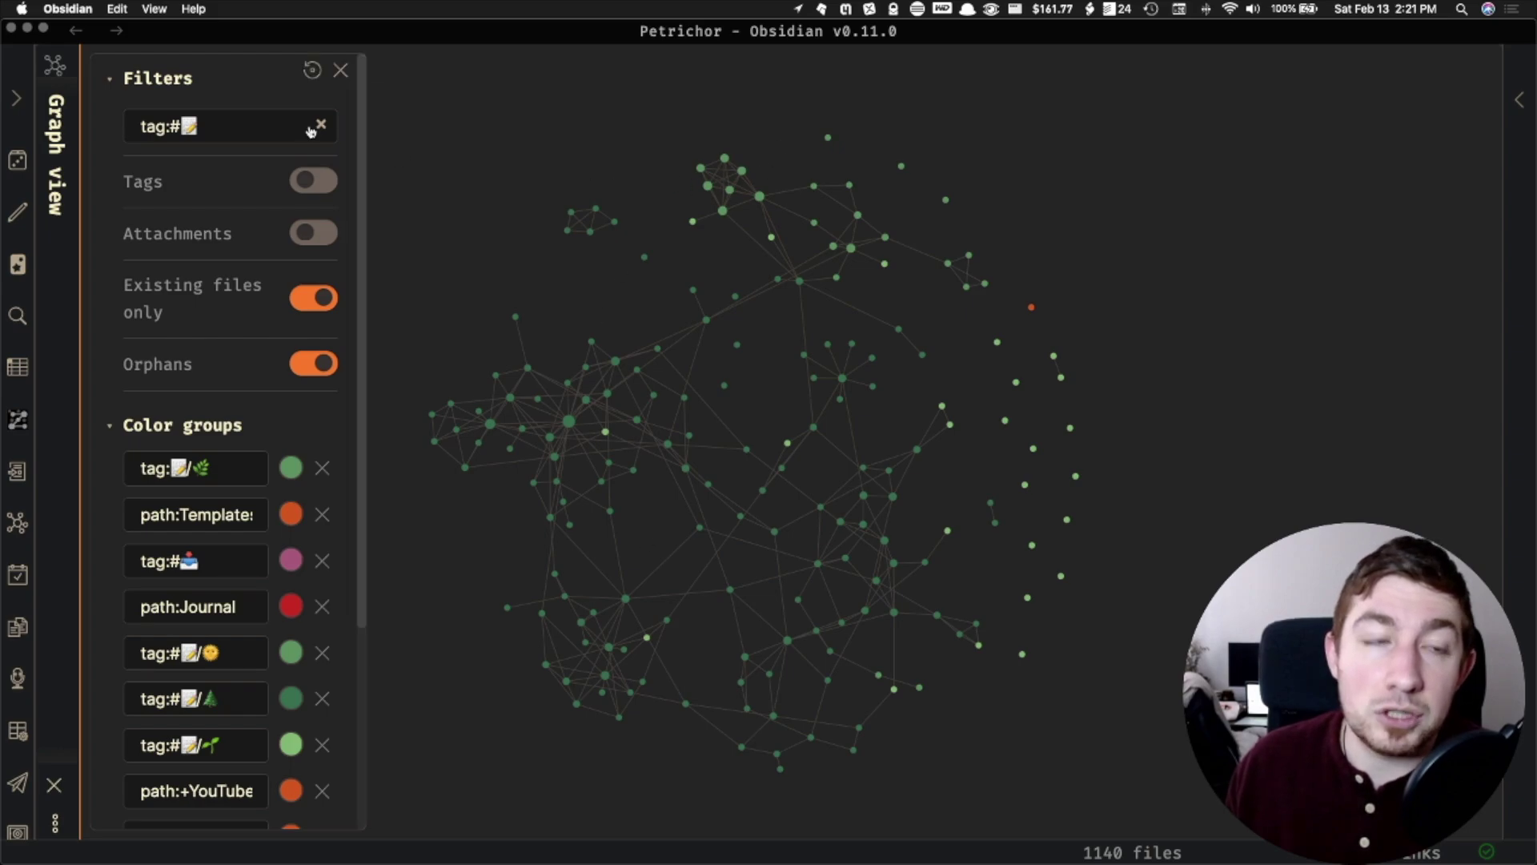
Append 'AD' to the tag:#📝 filter query and zoom in on the matching notes.
left_click(252, 128)
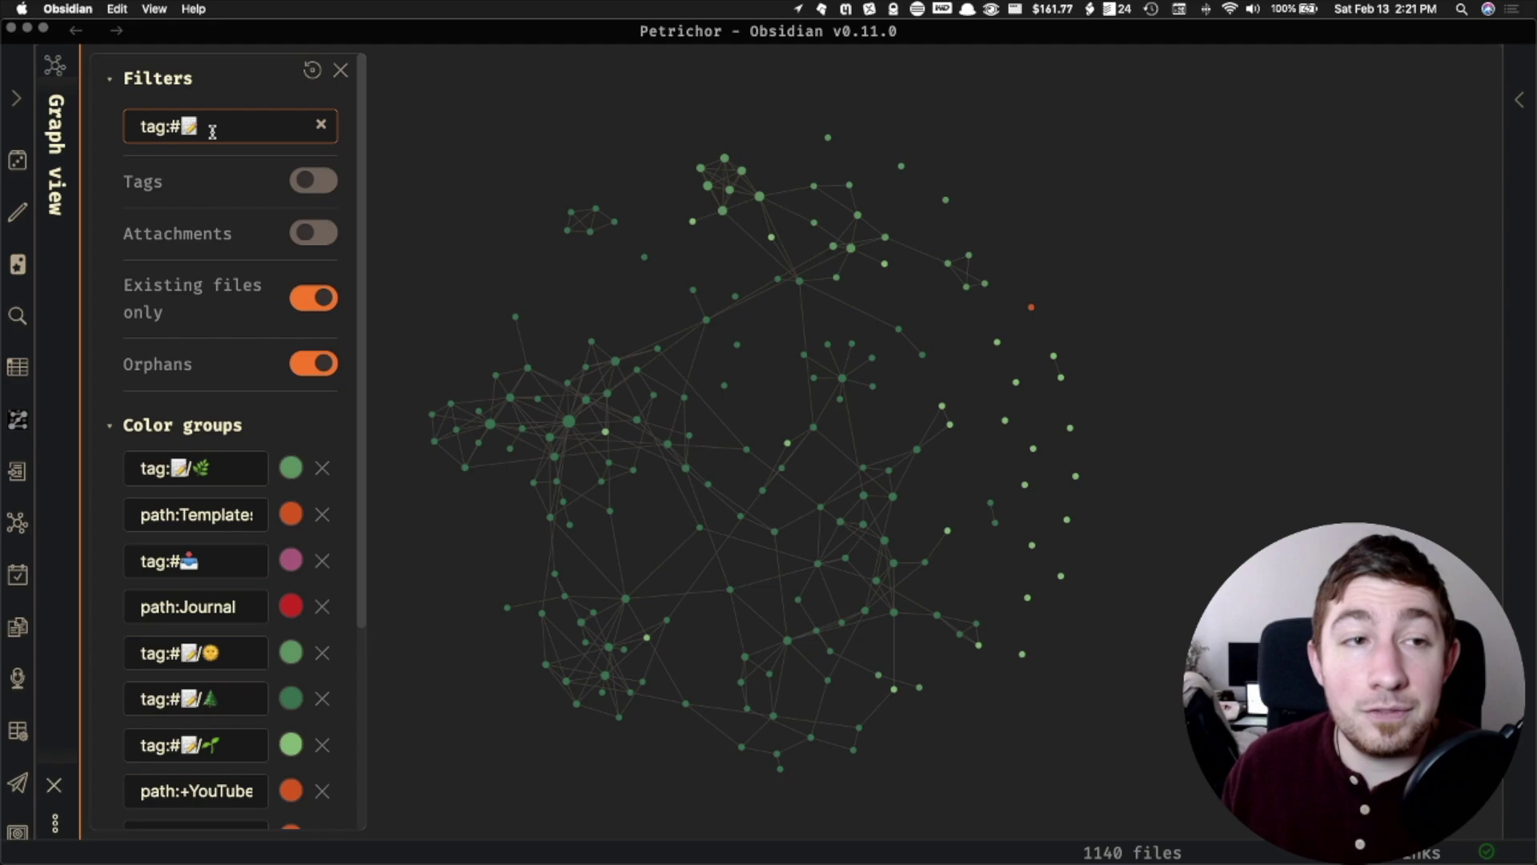
type("ADHD")
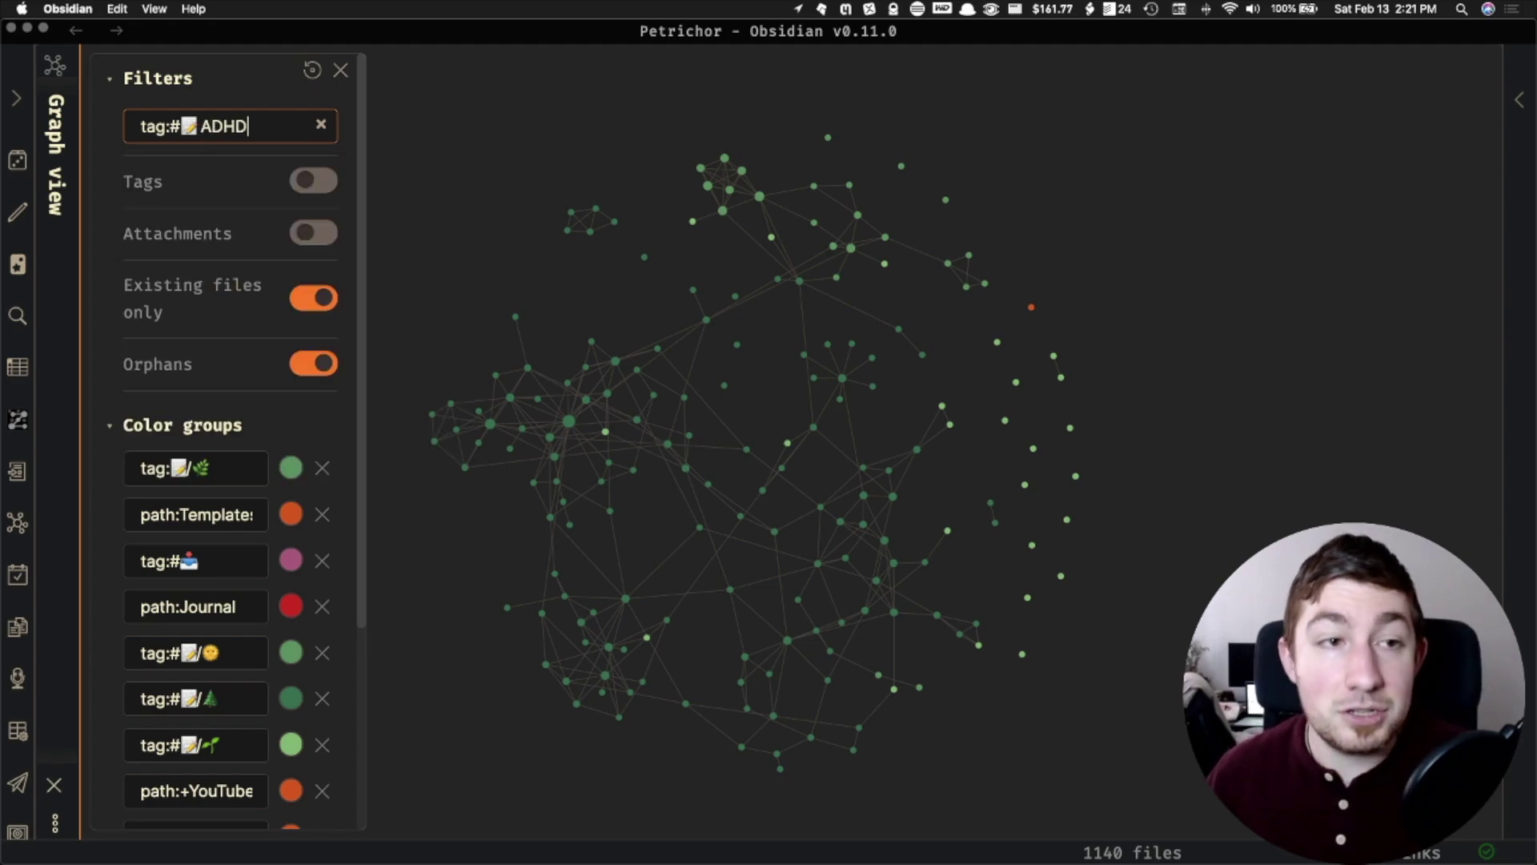
scroll(743, 505, "up", 3)
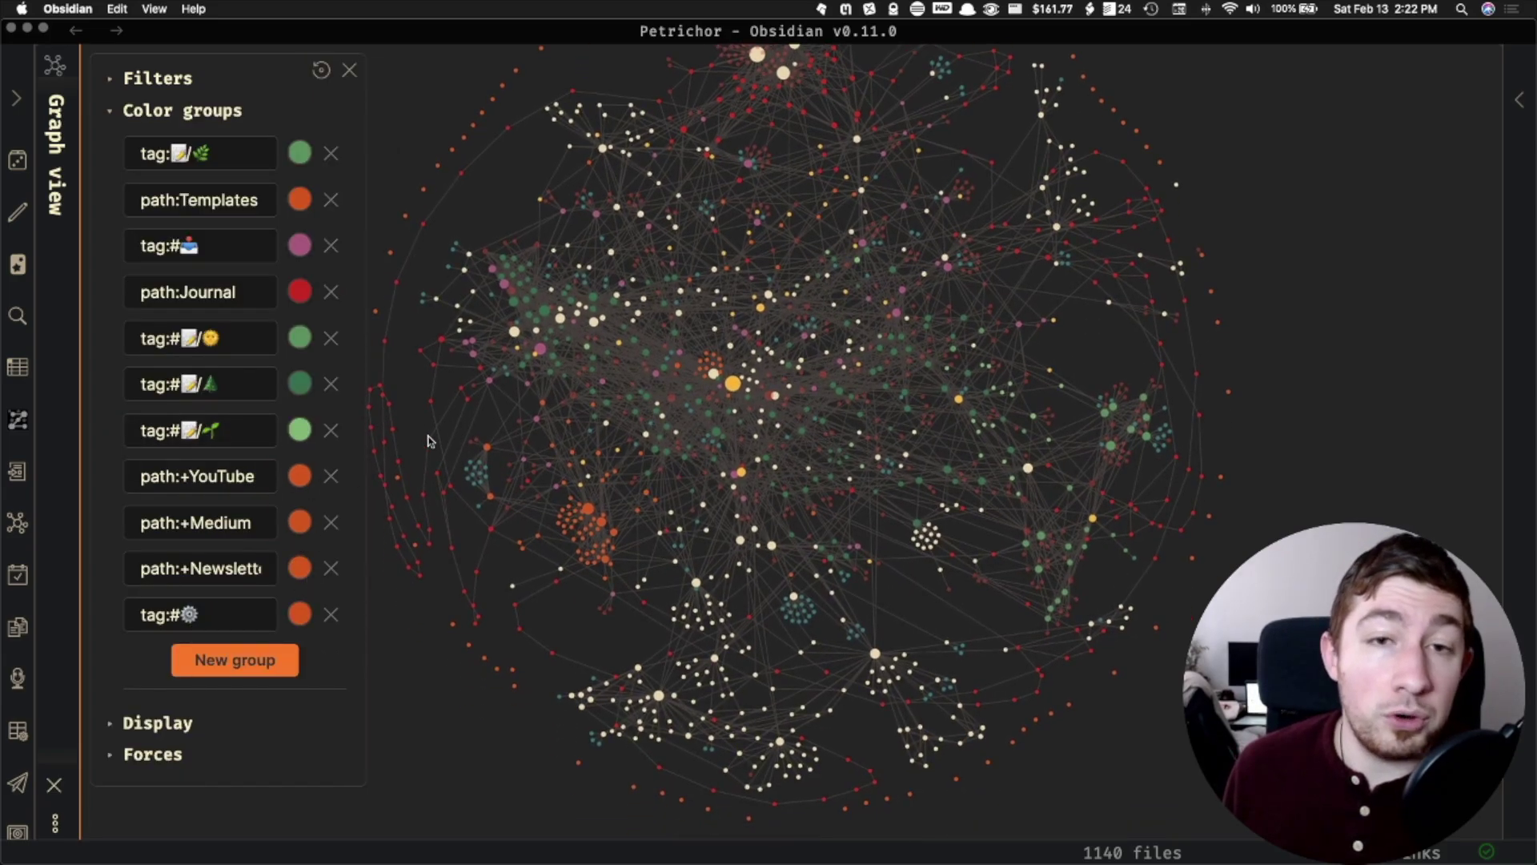
Point out the path:+Newsletter, +YouTube, +Medium and tag:#📥 colour group queries, then pan and zoom the graph.
left_click(212, 616)
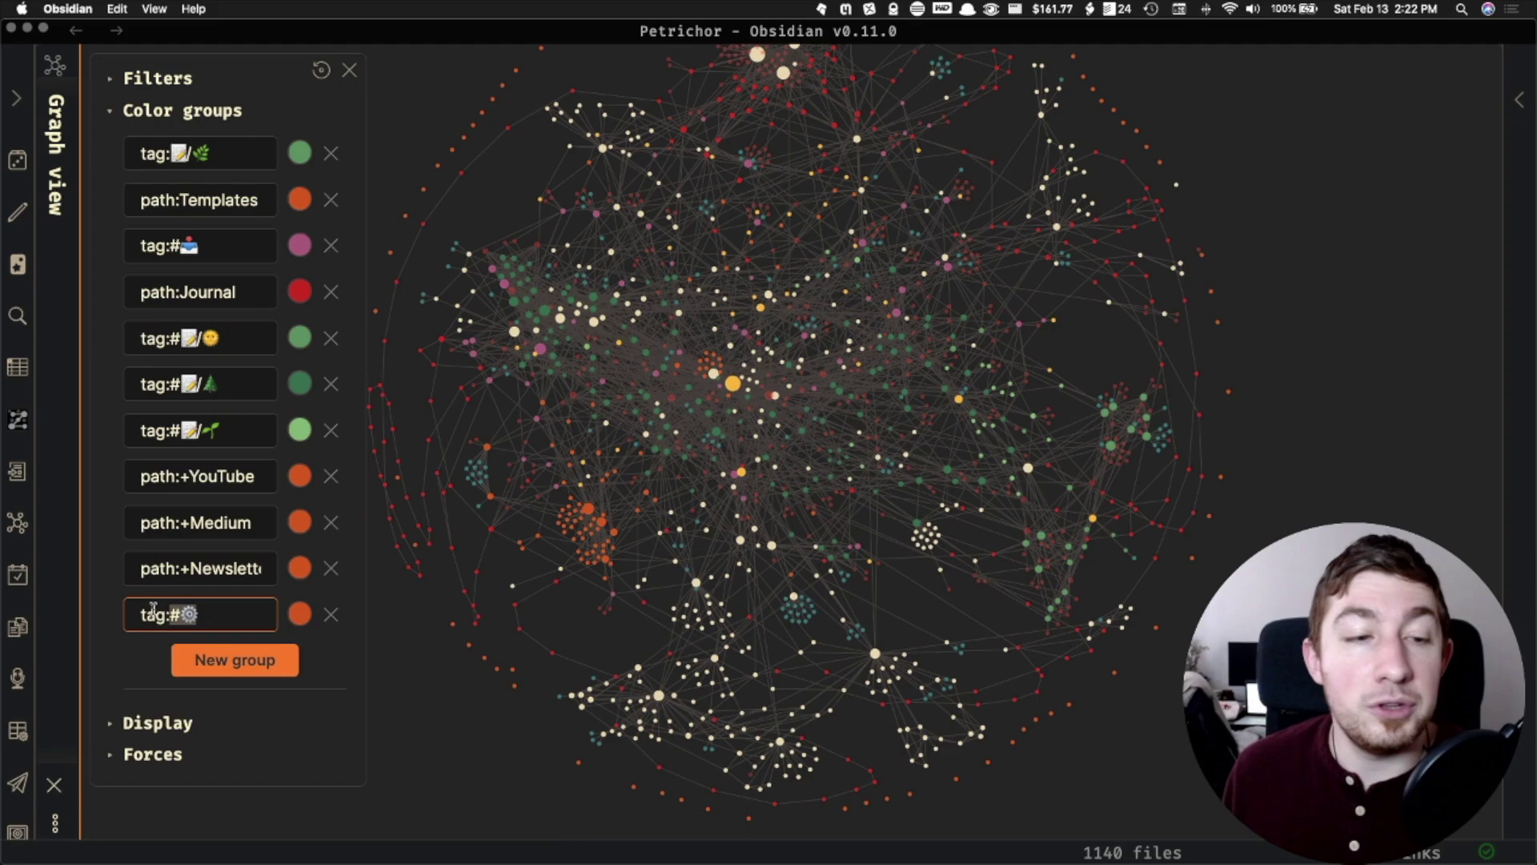
left_click(232, 571)
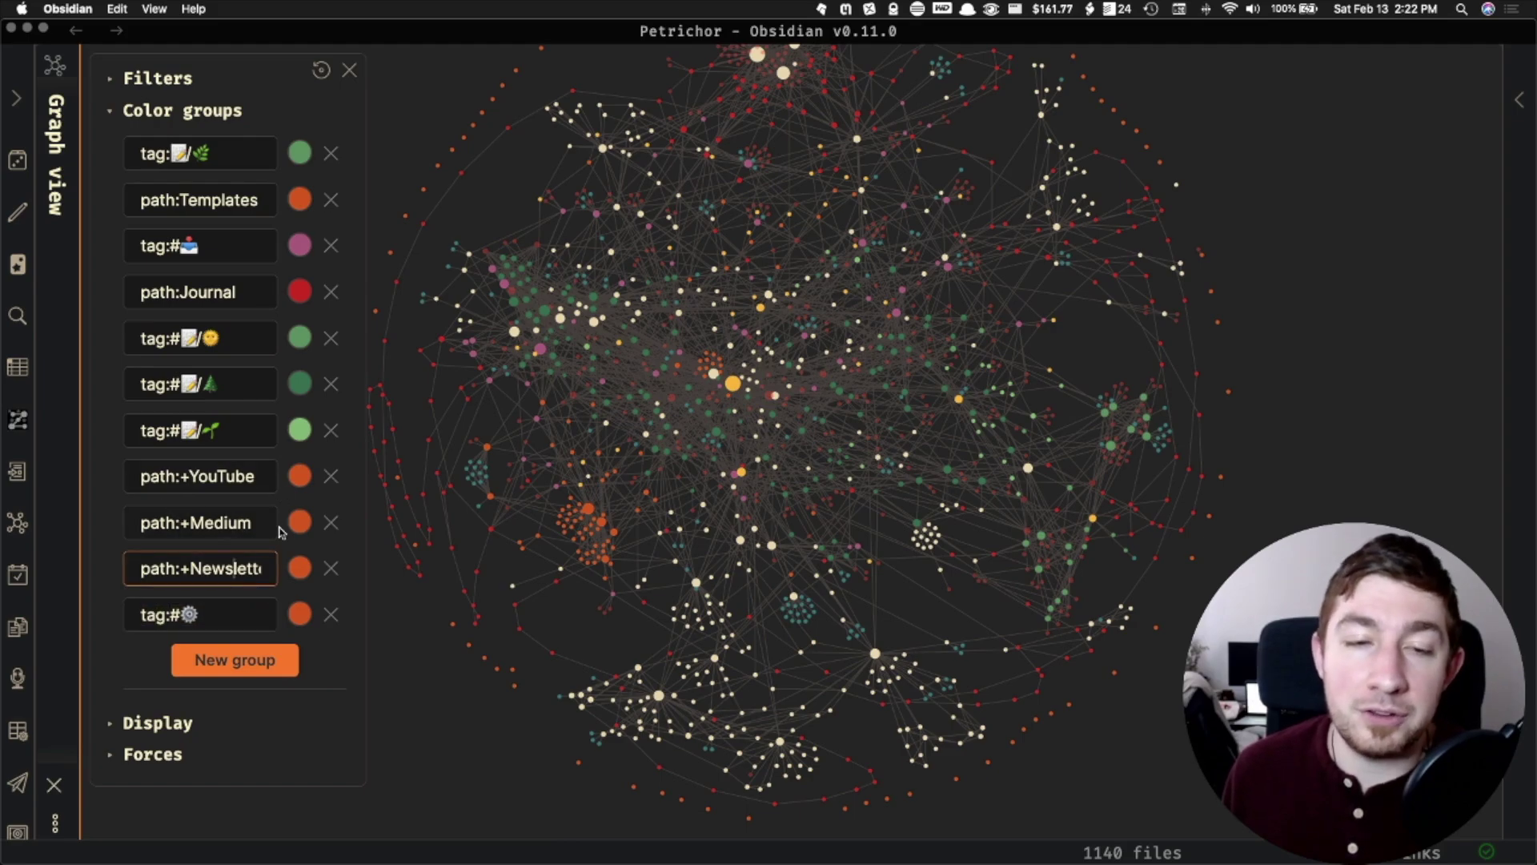
left_click(233, 484)
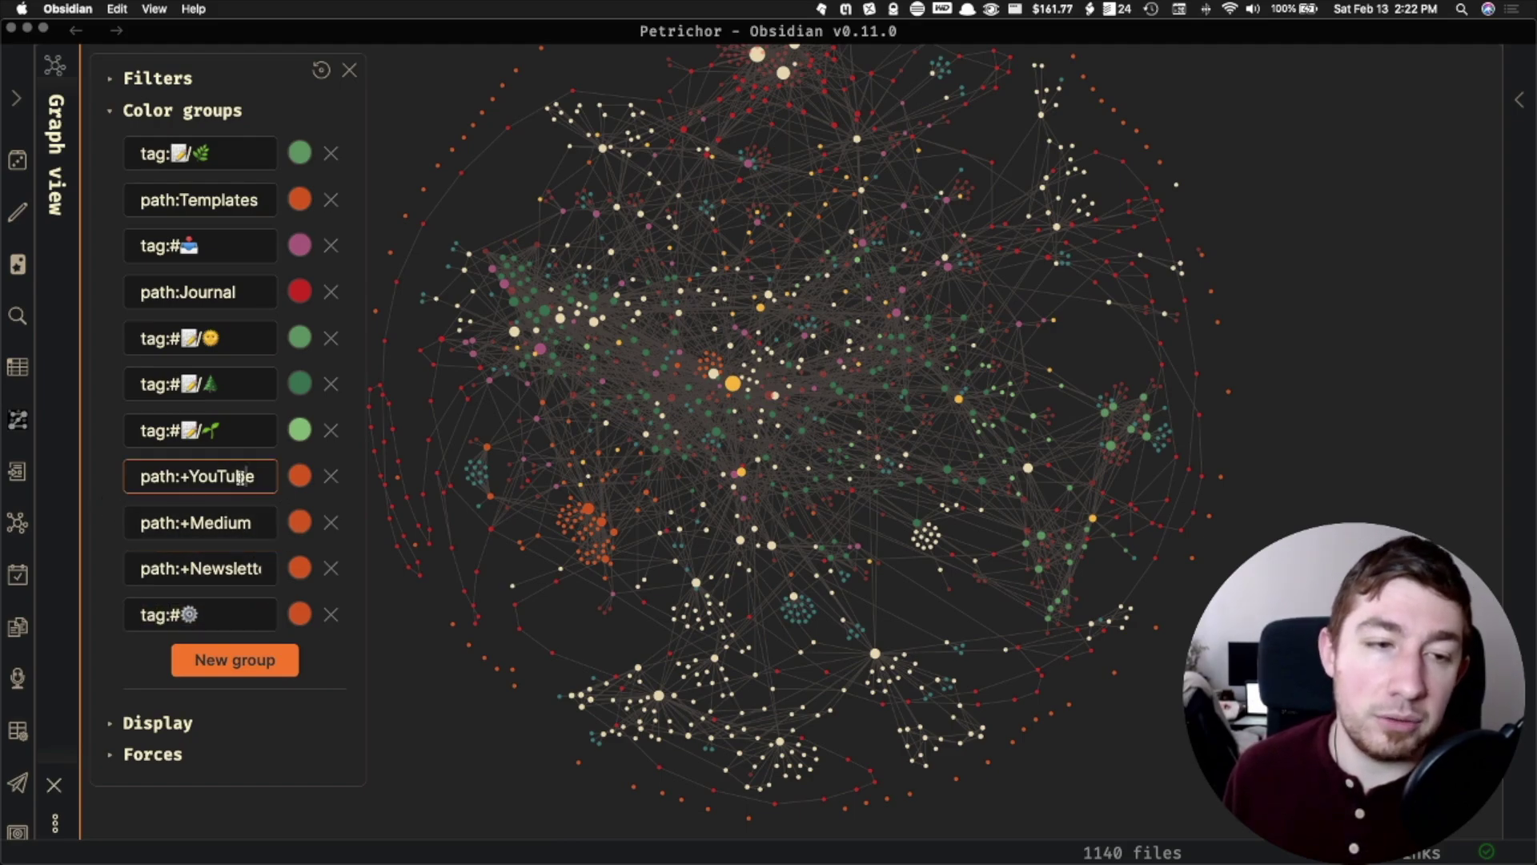
left_click_drag(252, 524, 149, 521)
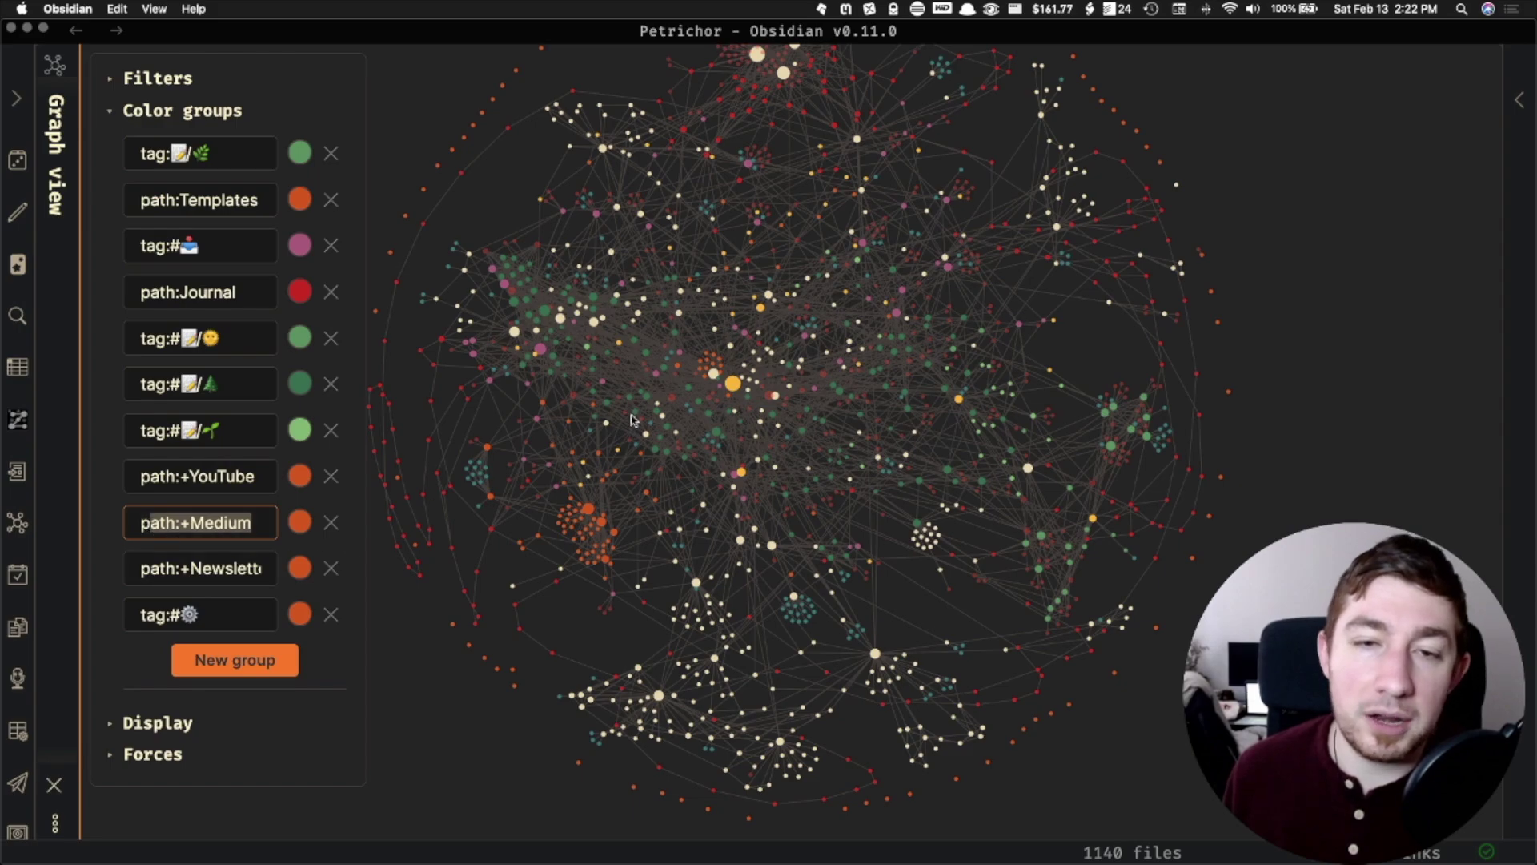
left_click_drag(711, 366, 769, 481)
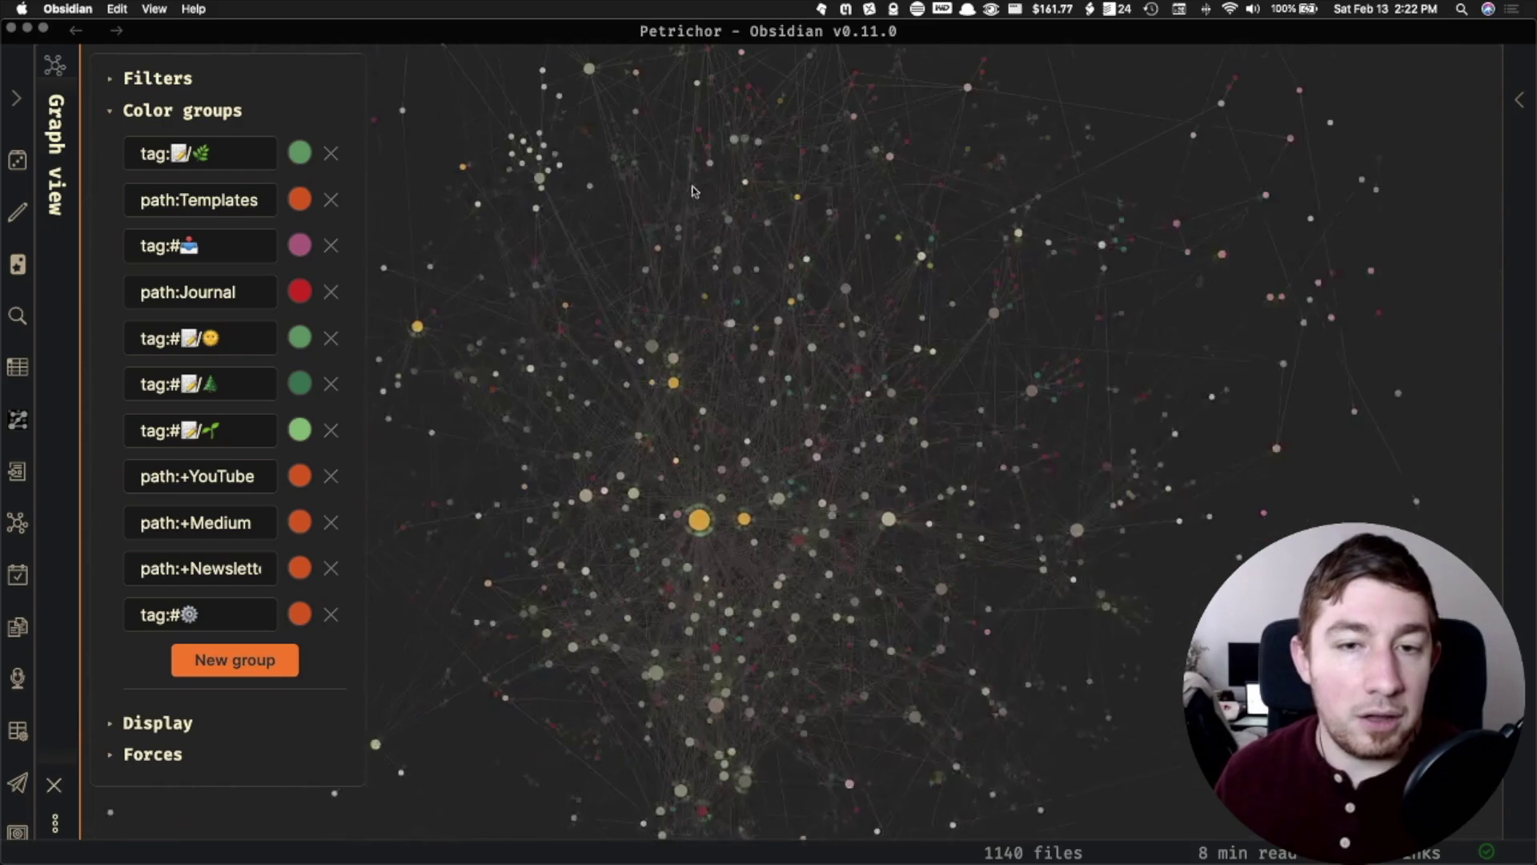
triple_click(217, 248)
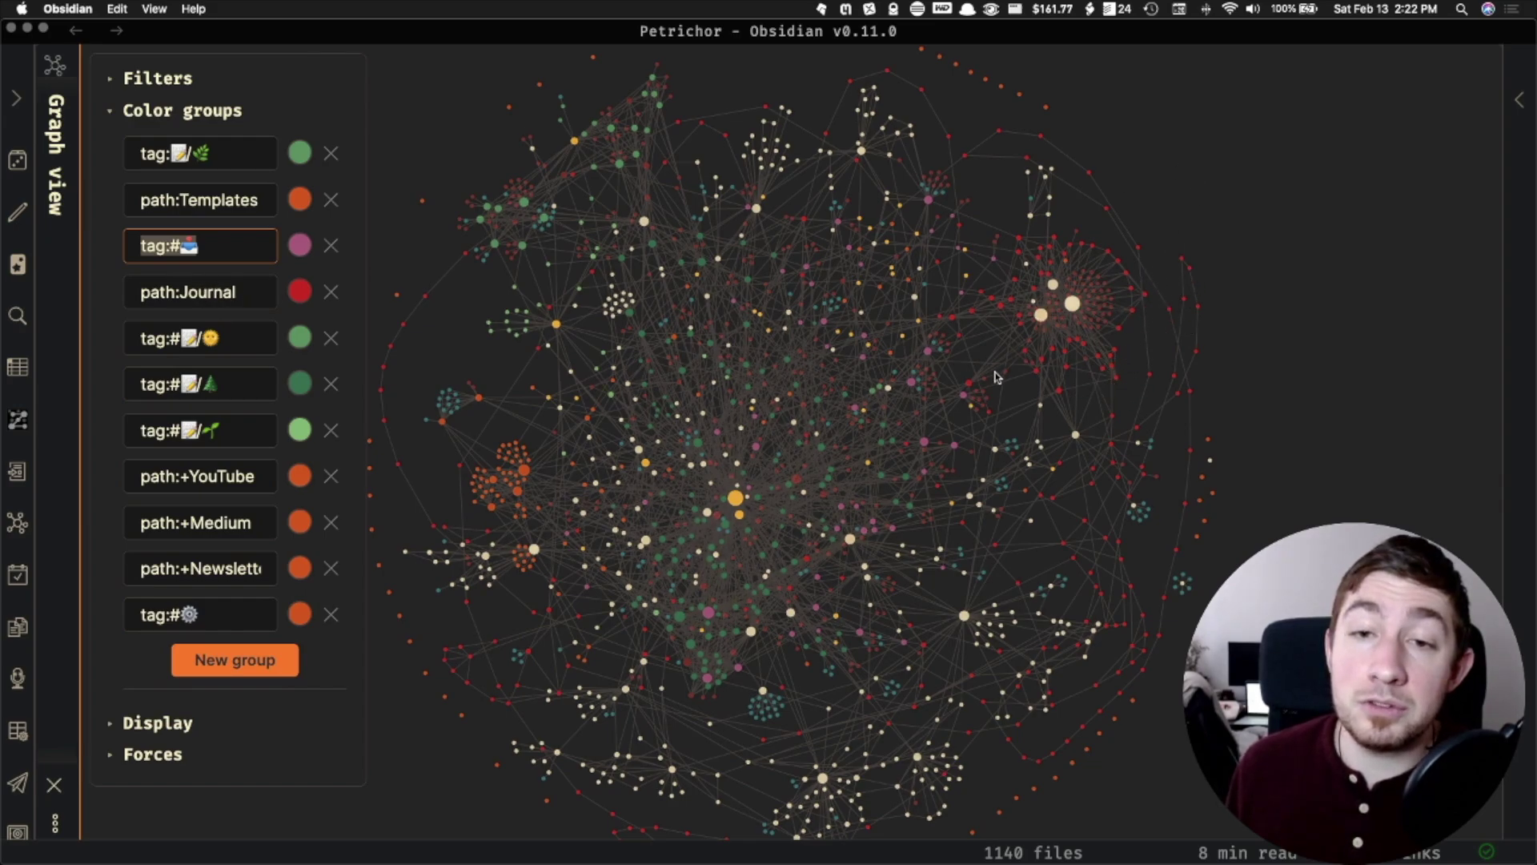
scroll(949, 360, "up", 5)
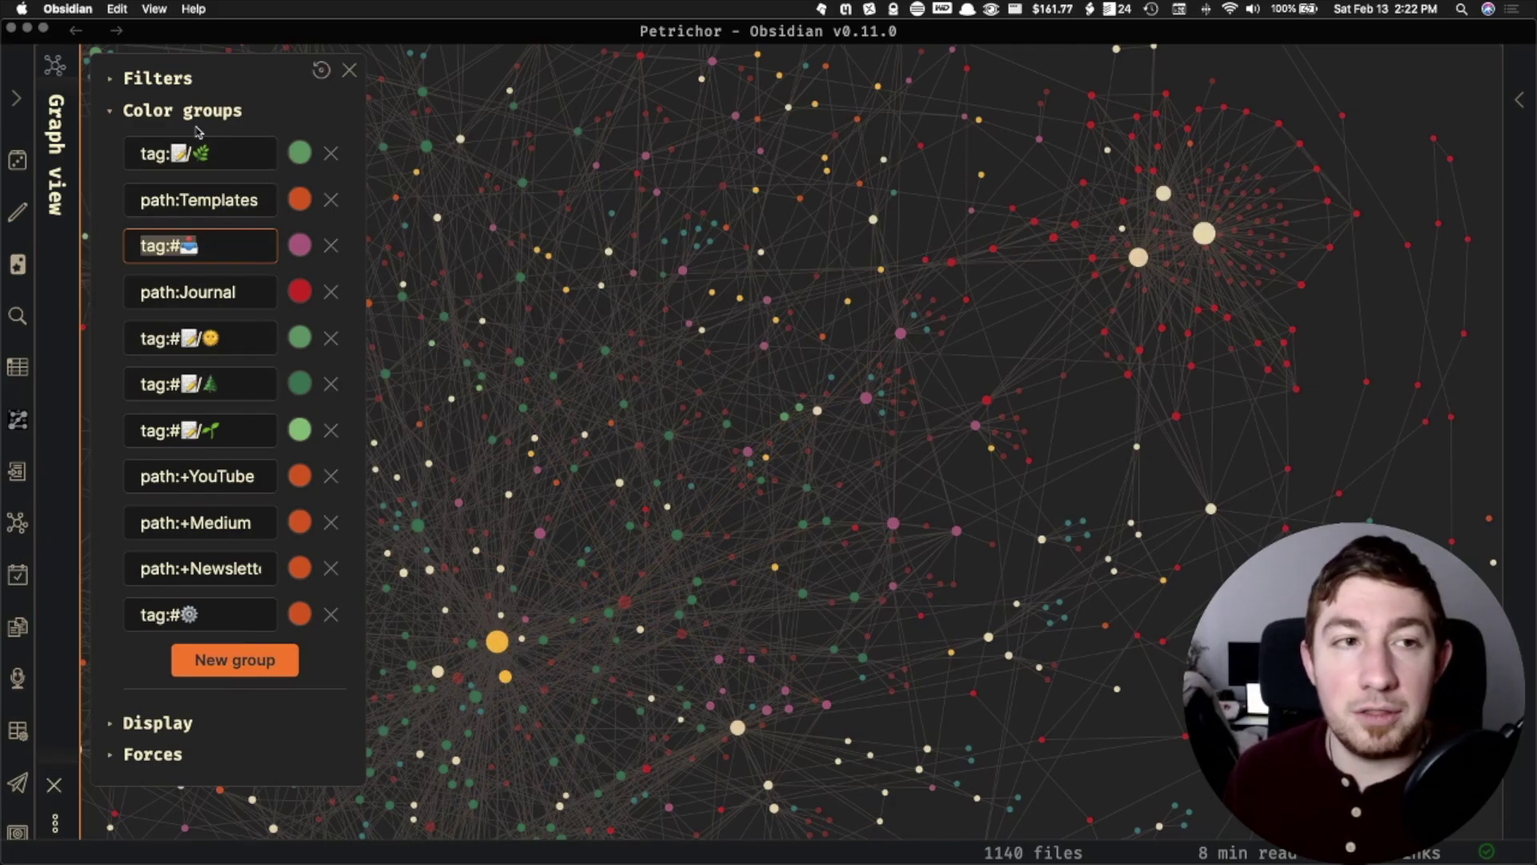
Fold away the graph's Color groups settings.
left_click(113, 116)
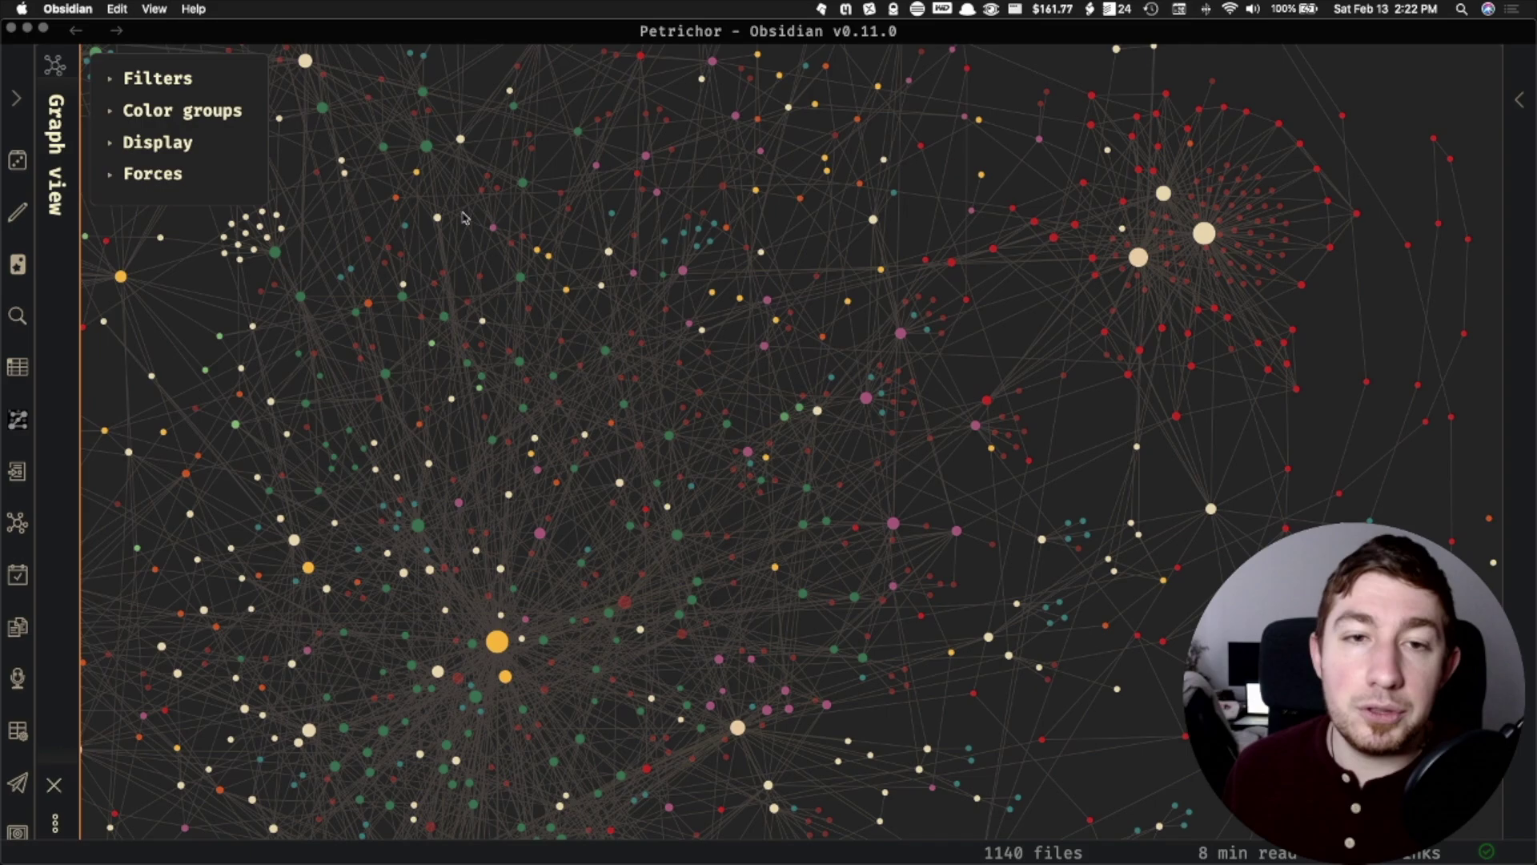
scroll(704, 424, "down", 10)
scroll(705, 425, "up", 3)
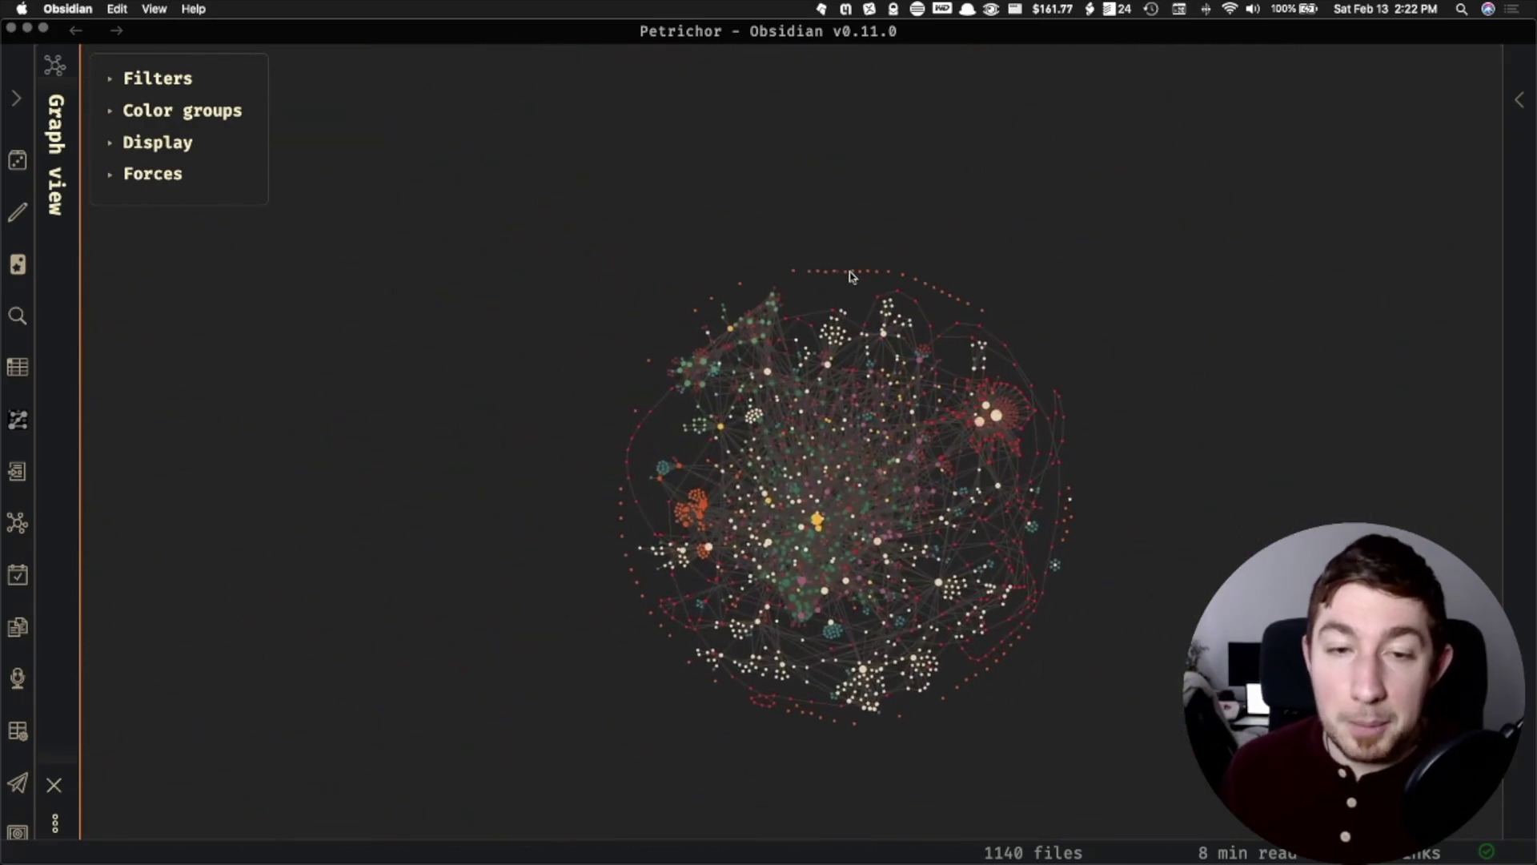
Open the ADHD hyperfocus note with its local graph and expand that graph's Color groups.
key("super+o")
type("adhd")
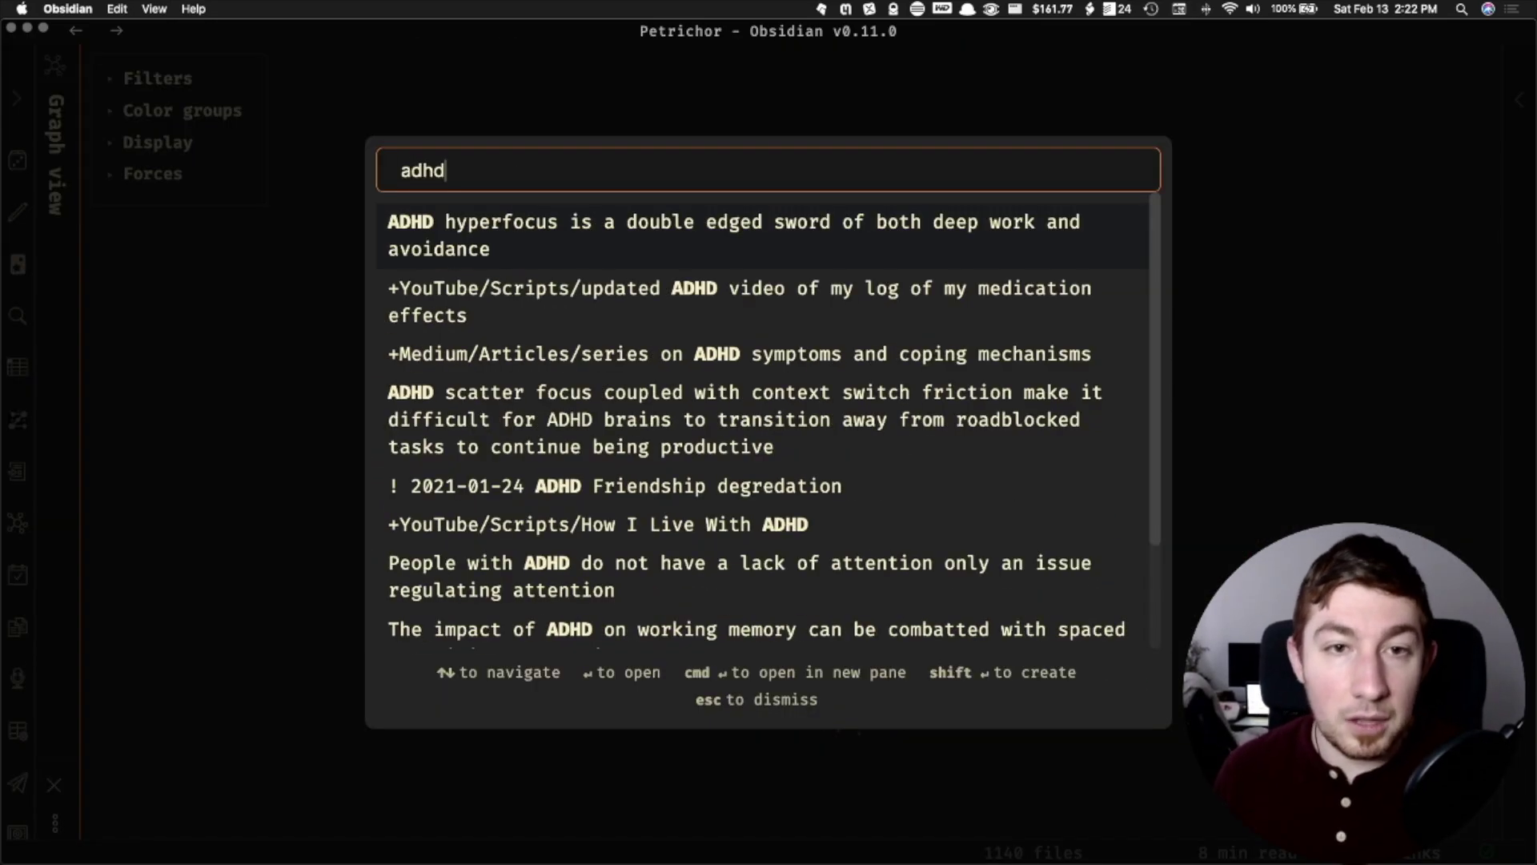
key("Return")
key("super+shift+g")
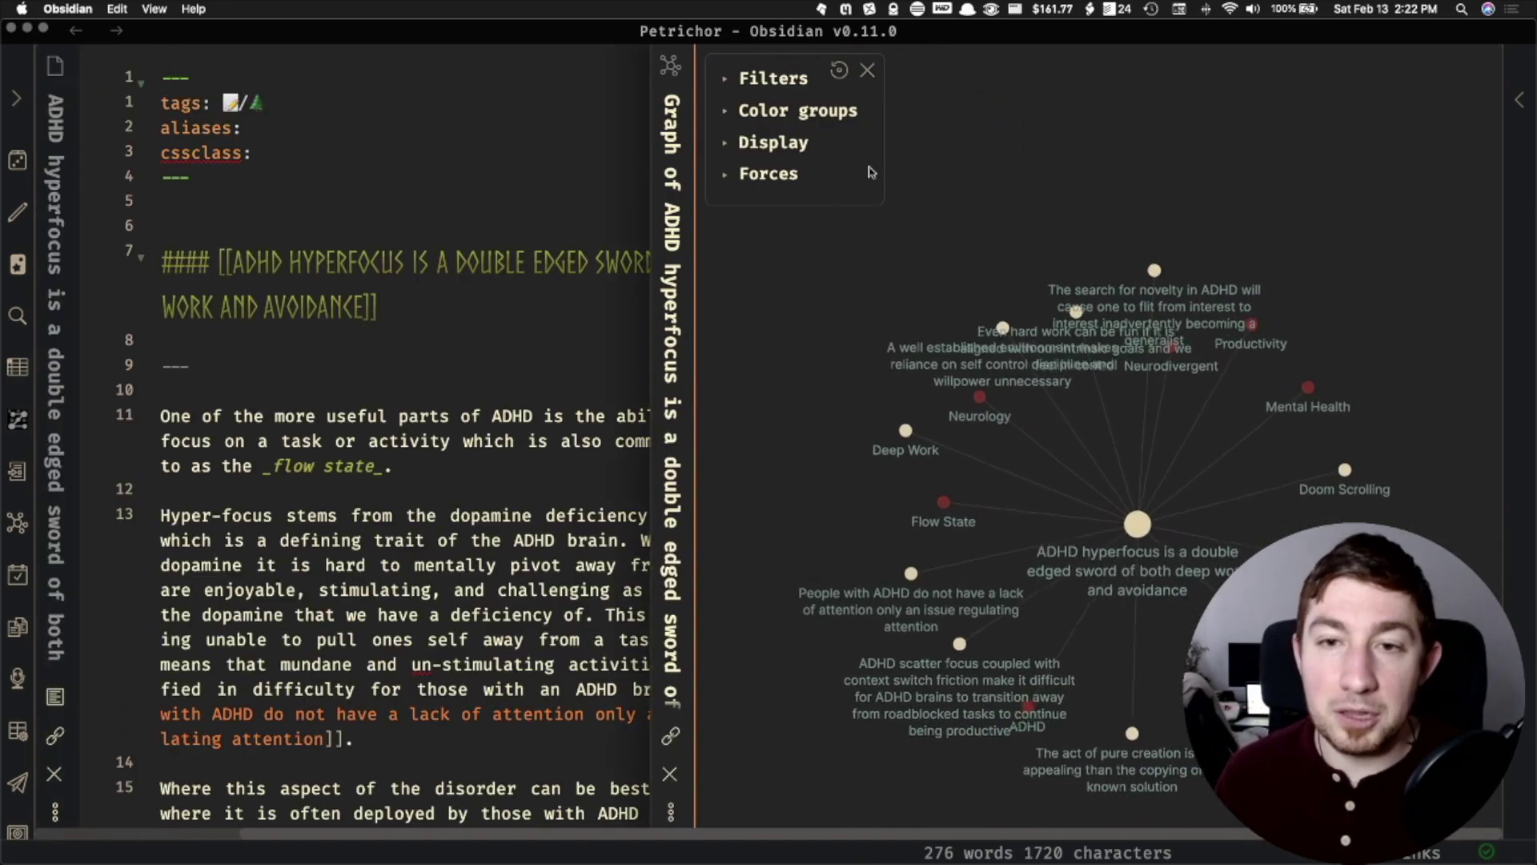
left_click(788, 111)
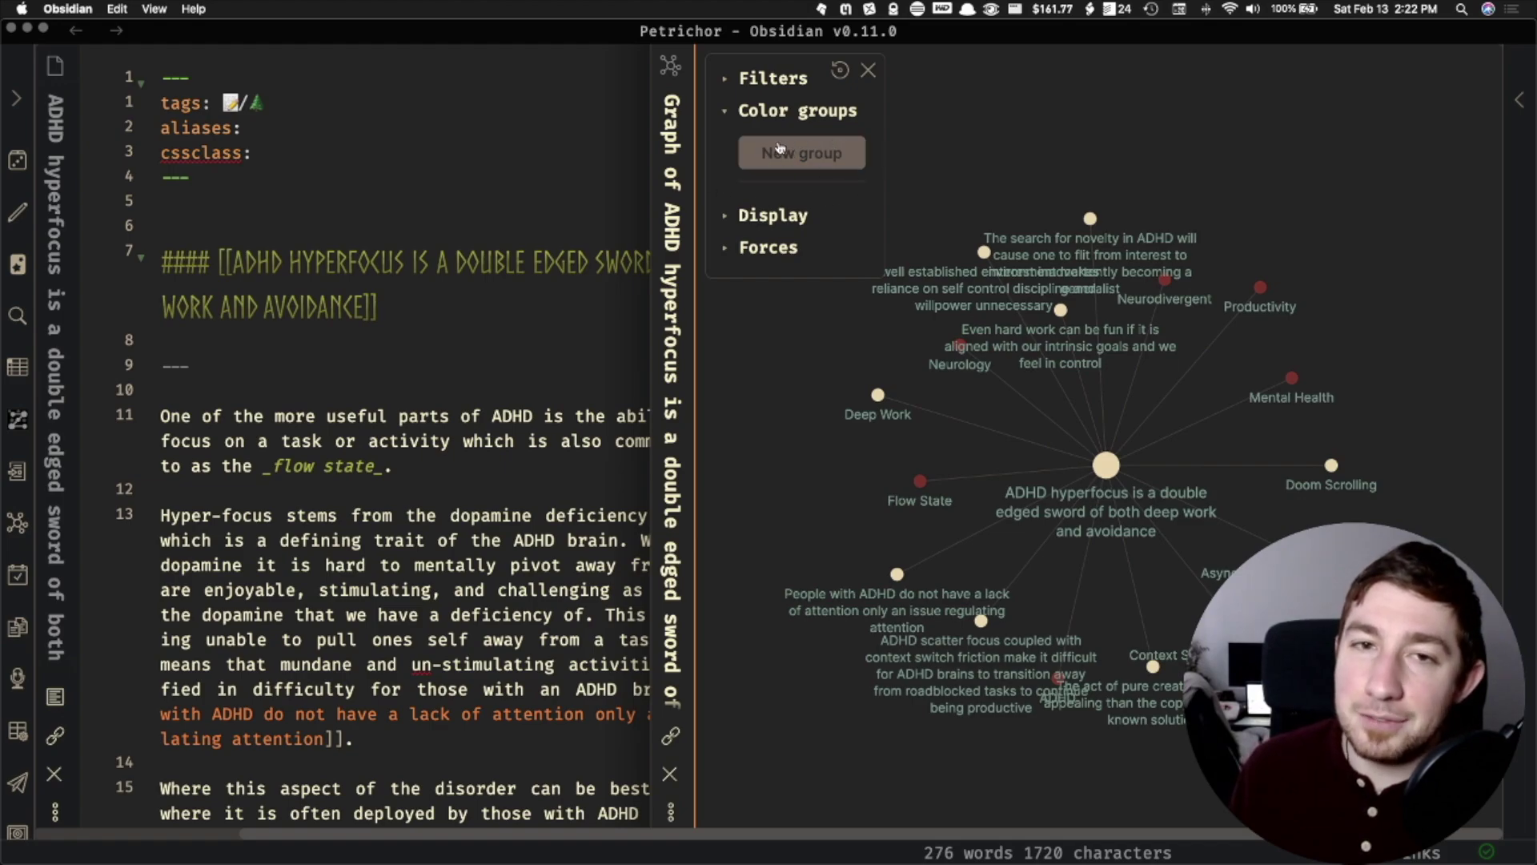
left_click(803, 152)
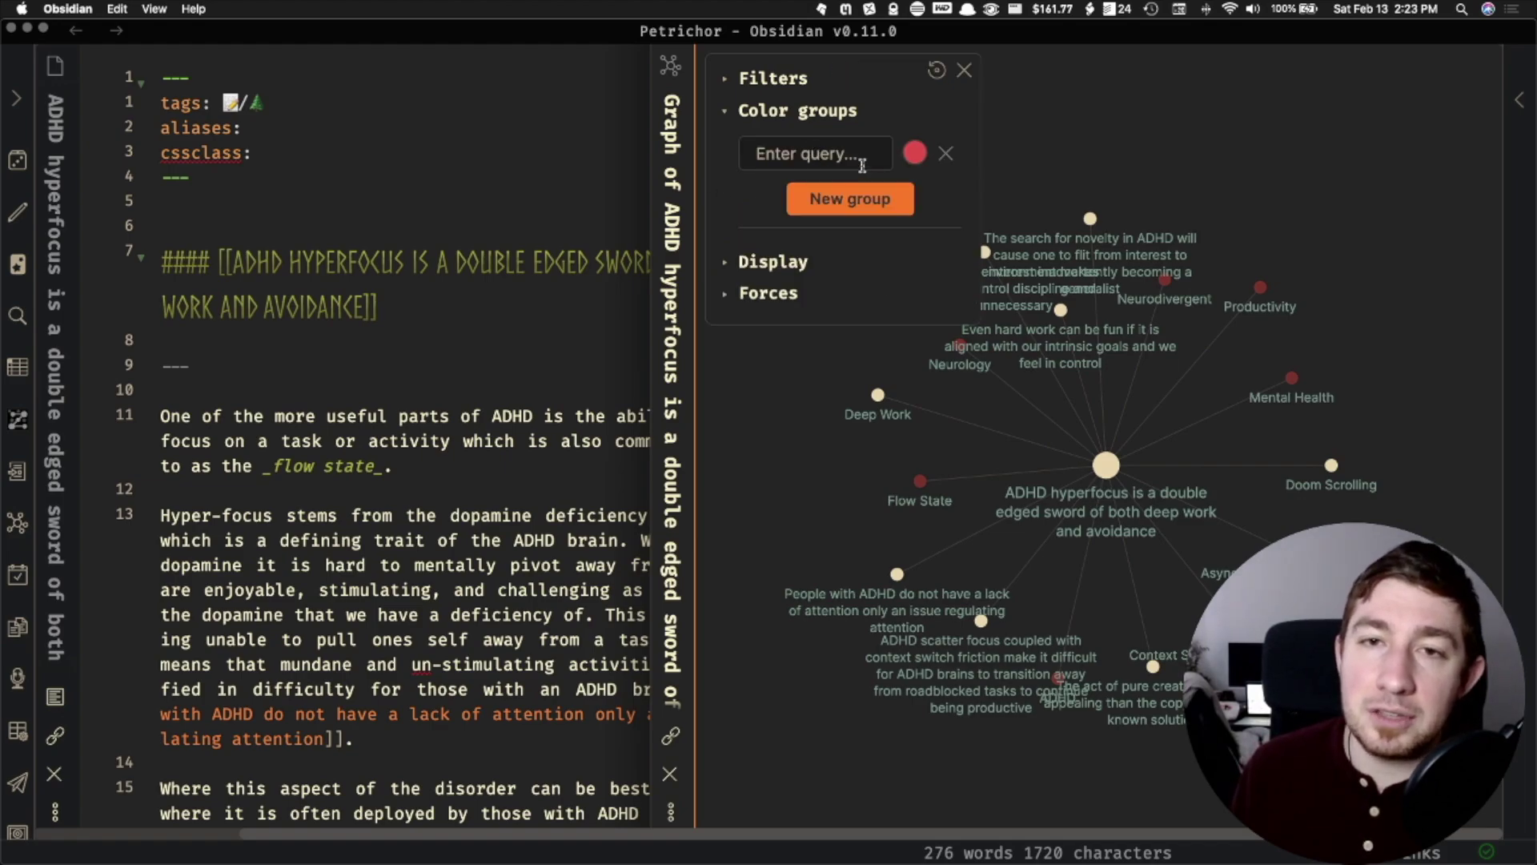
left_click(914, 152)
left_click(1125, 436)
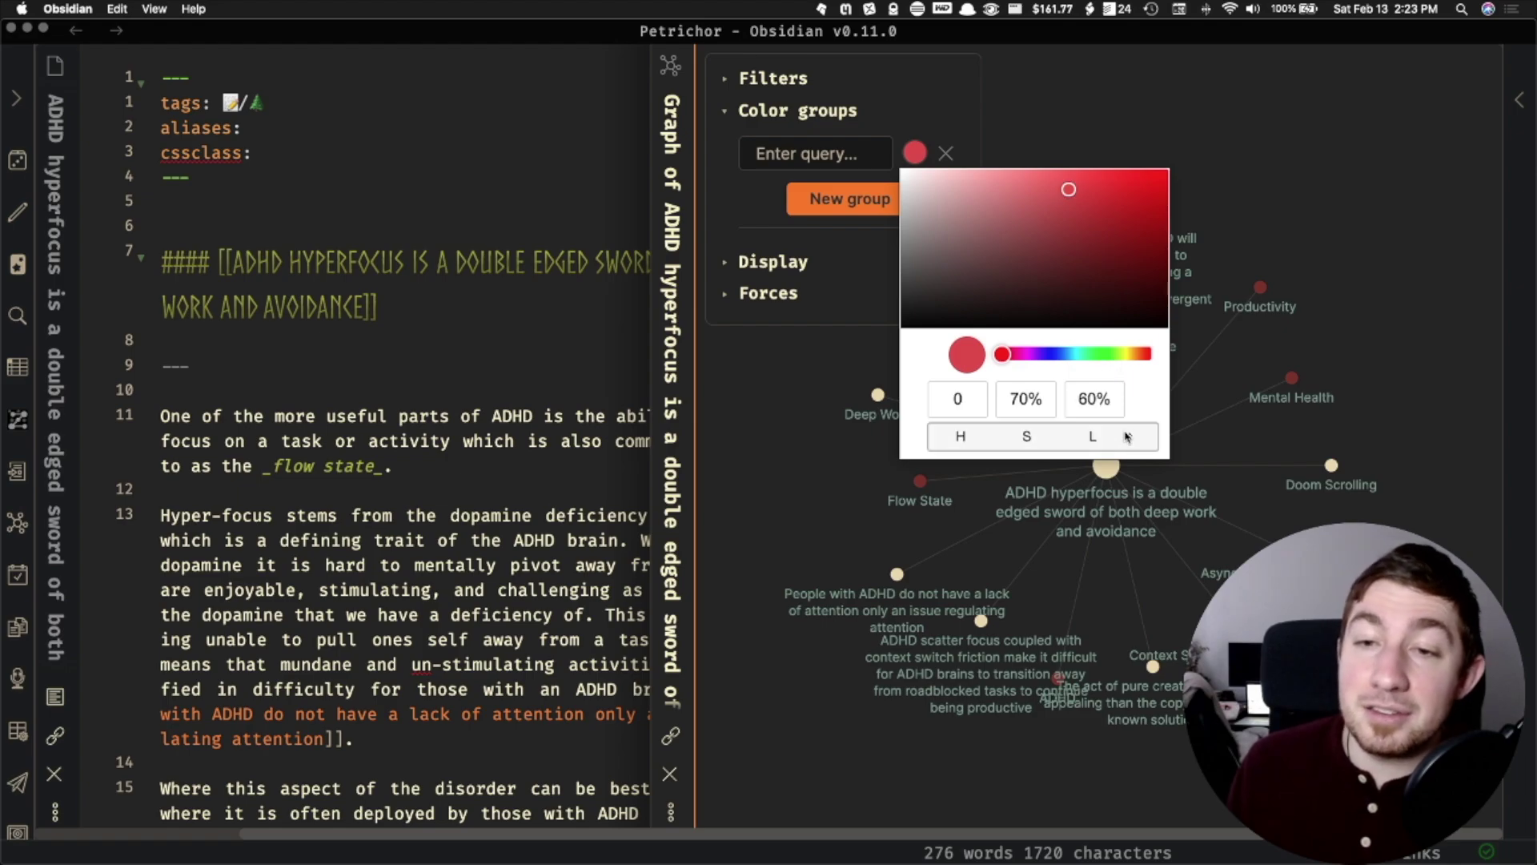
left_click(1129, 435)
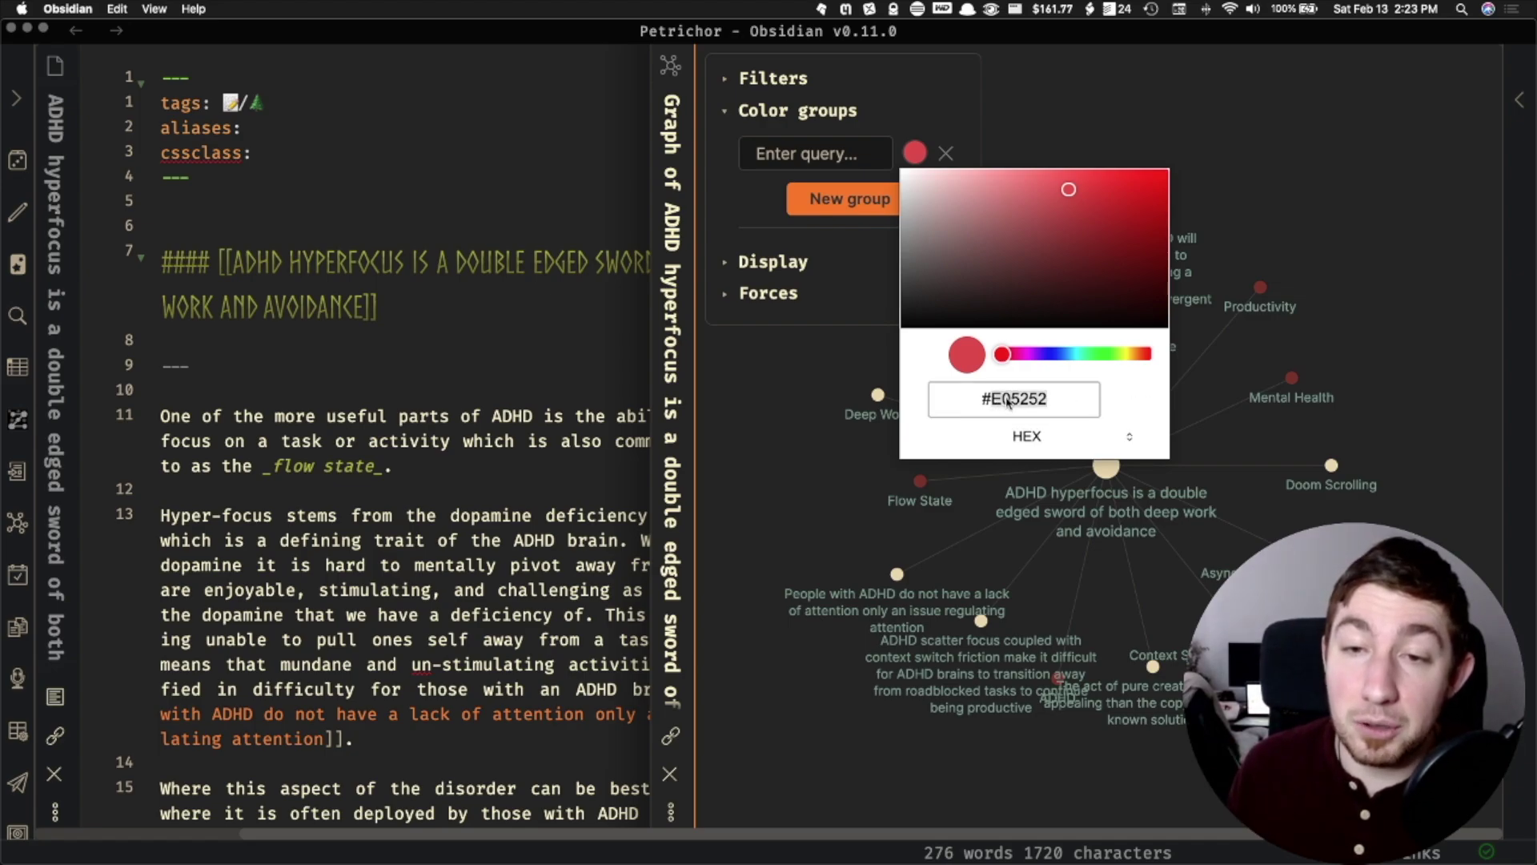
left_click(911, 124)
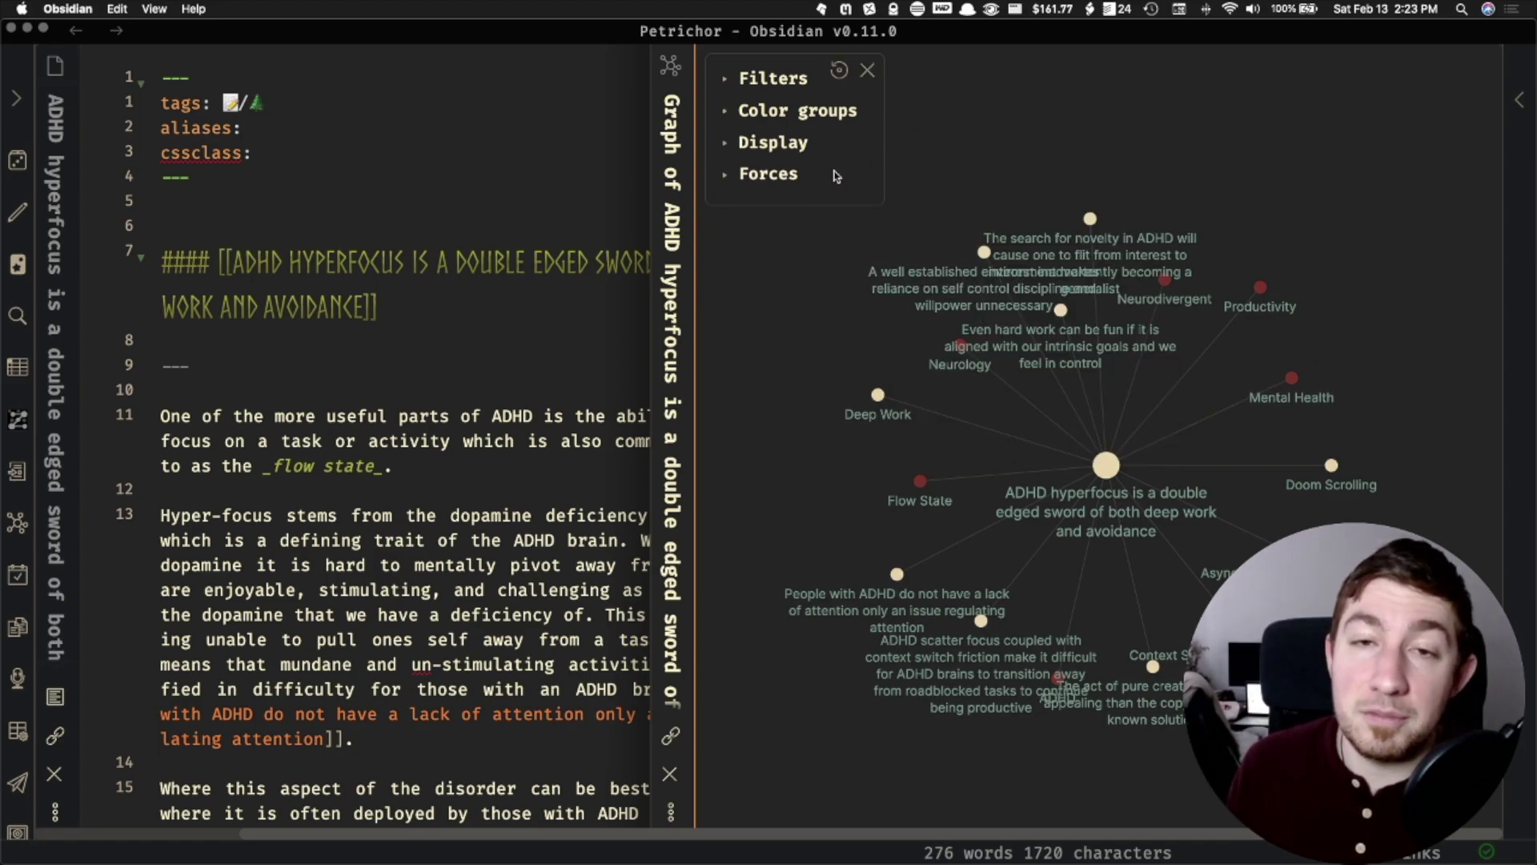
left_click(788, 109)
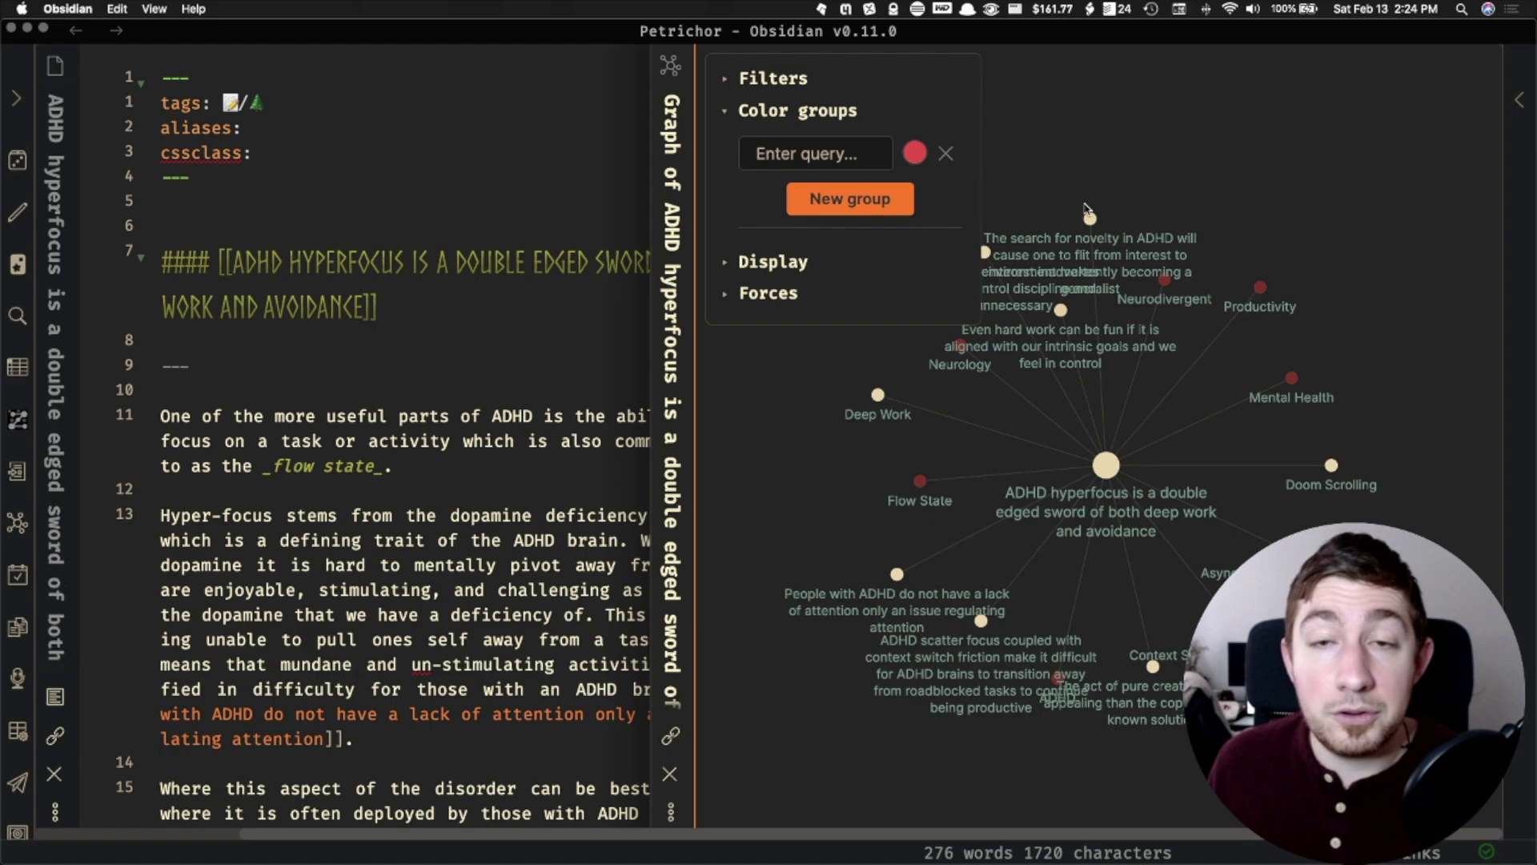
Delete the empty colour group, fold its settings, and load the Work Bench workspace.
left_click(946, 153)
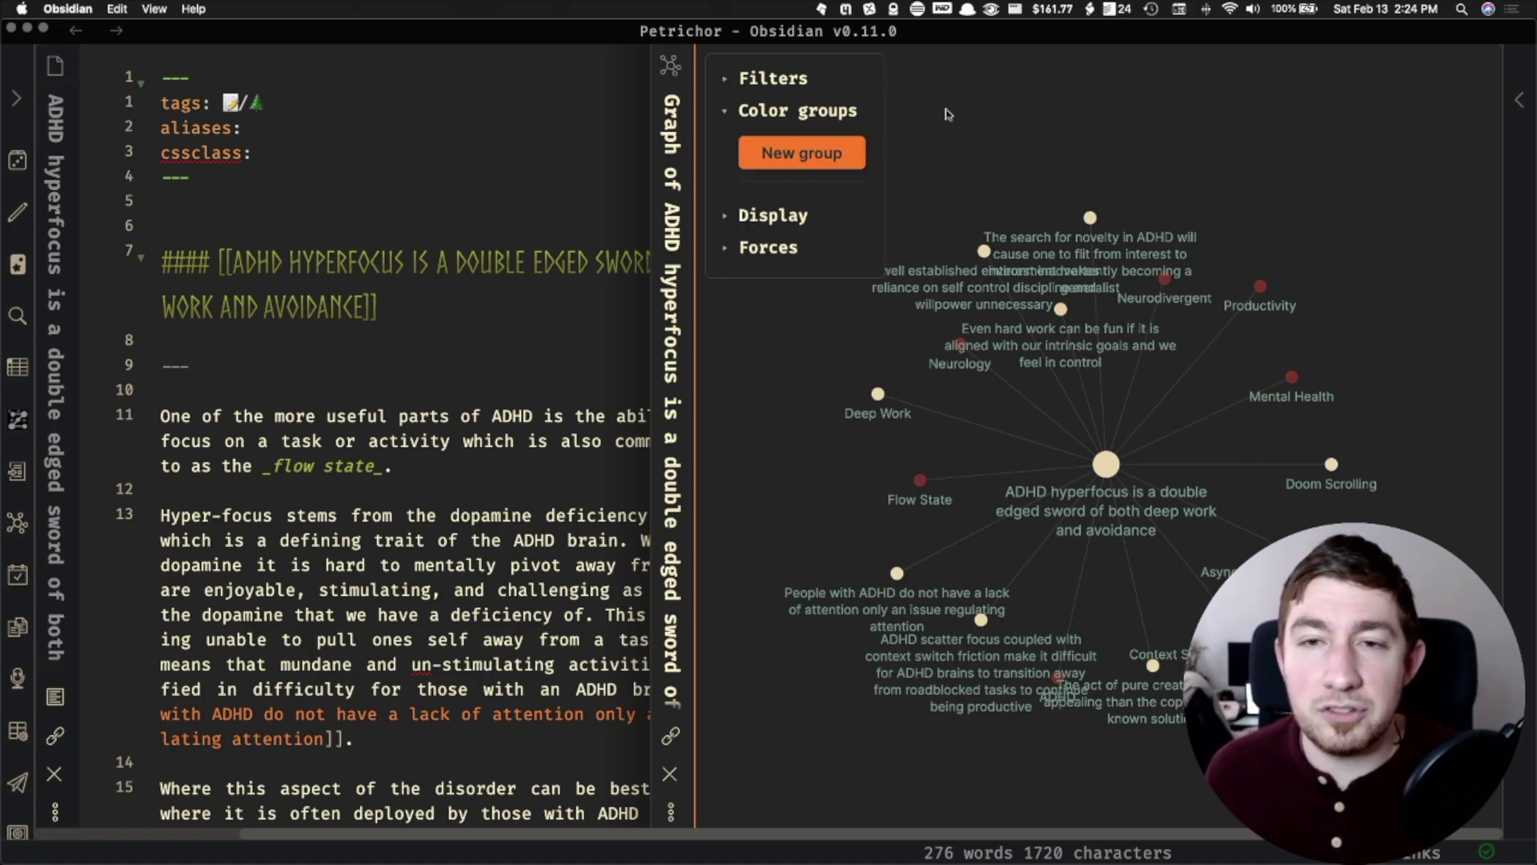
left_click(833, 111)
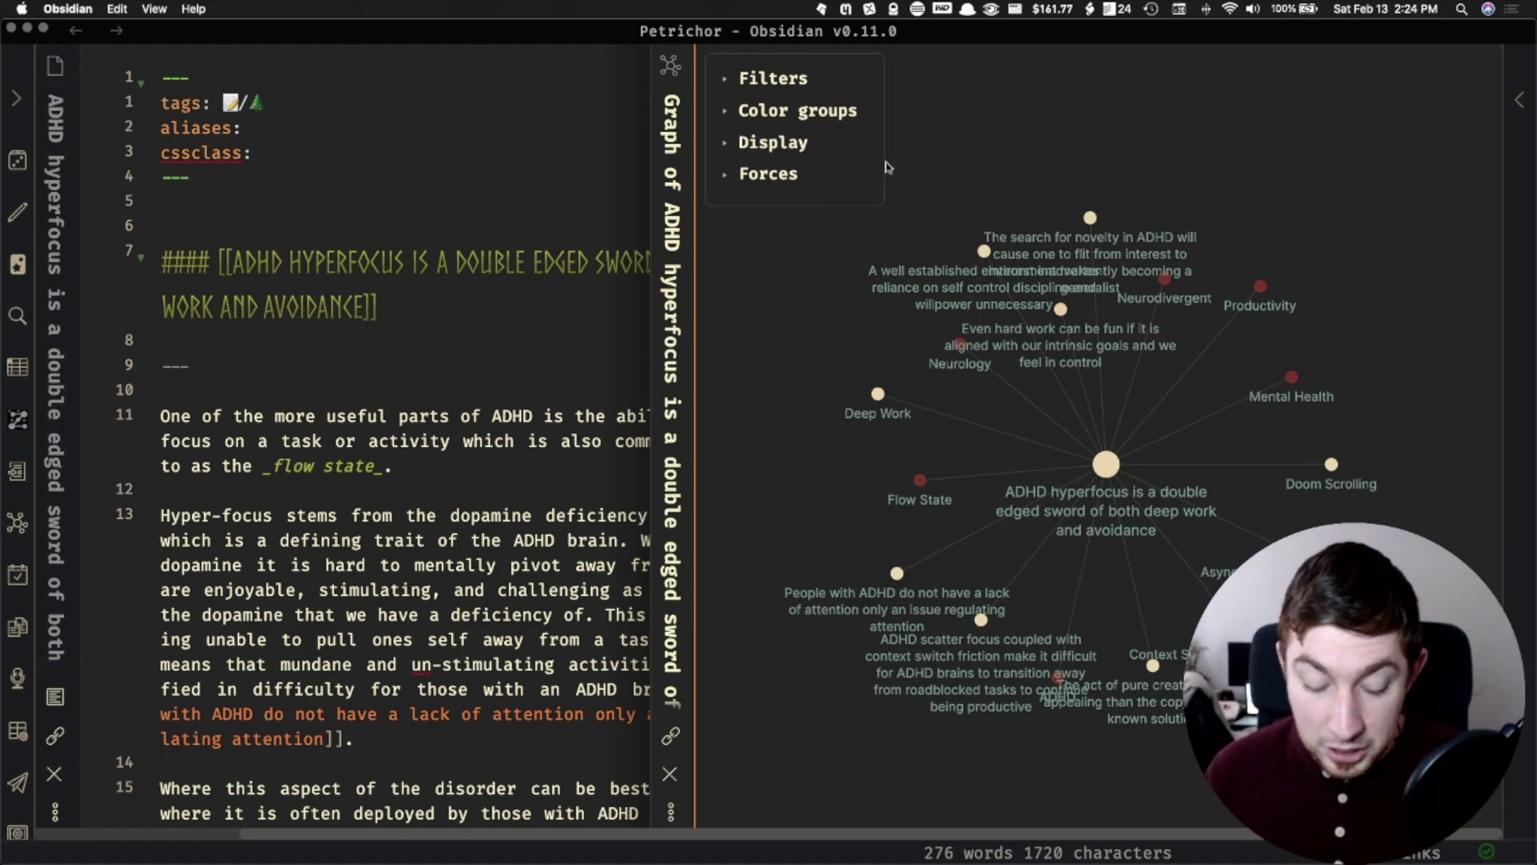
key("super+shift+w")
type("ben")
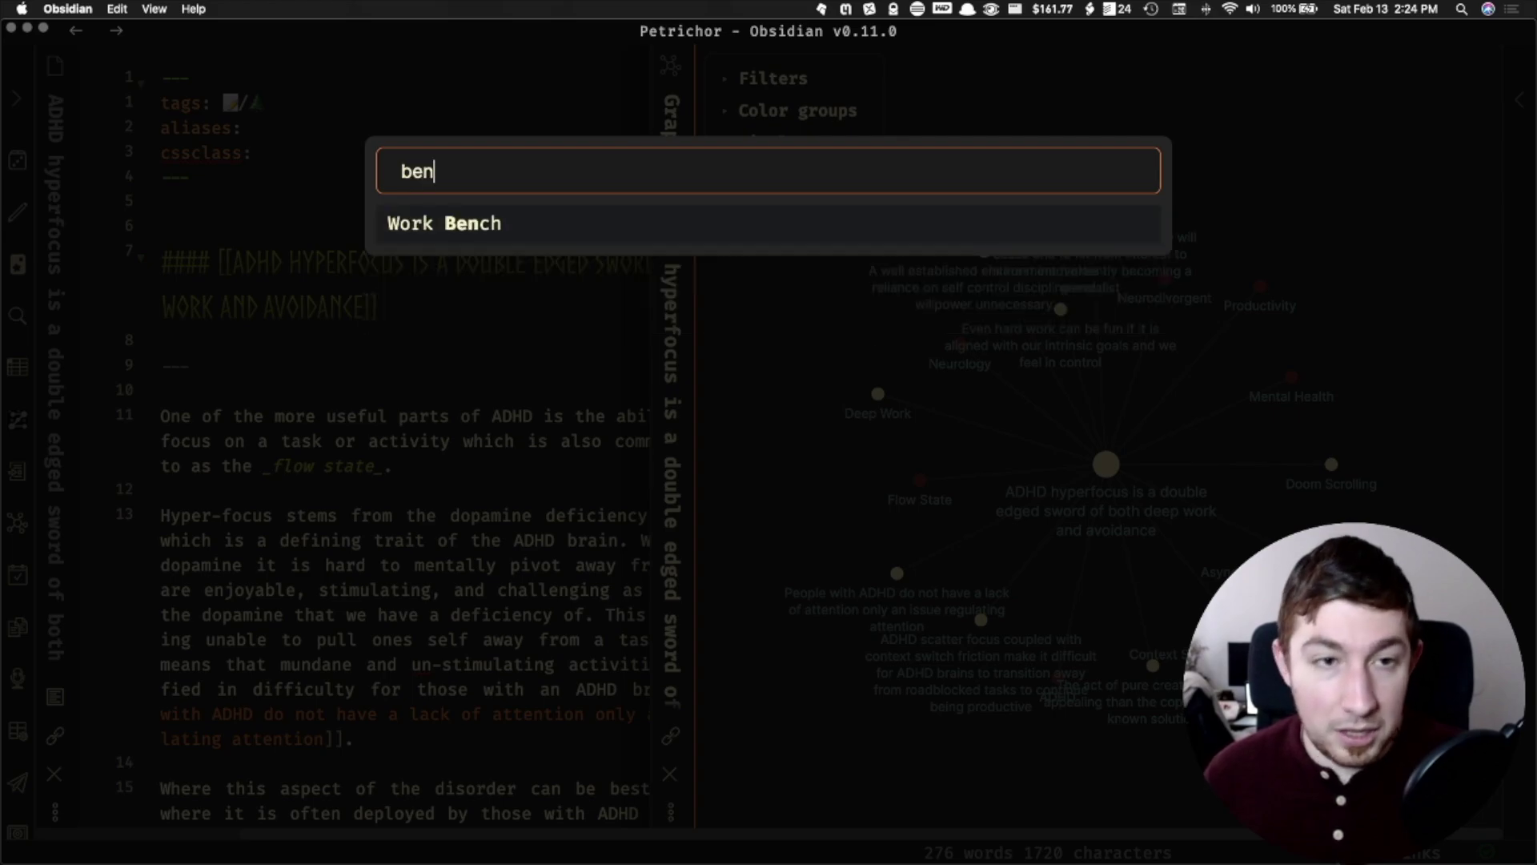
key("Return")
Below the Workbench note's frontmatter, add two blank lines and start typing the link [[untitled.
left_click(516, 240)
key("Return")
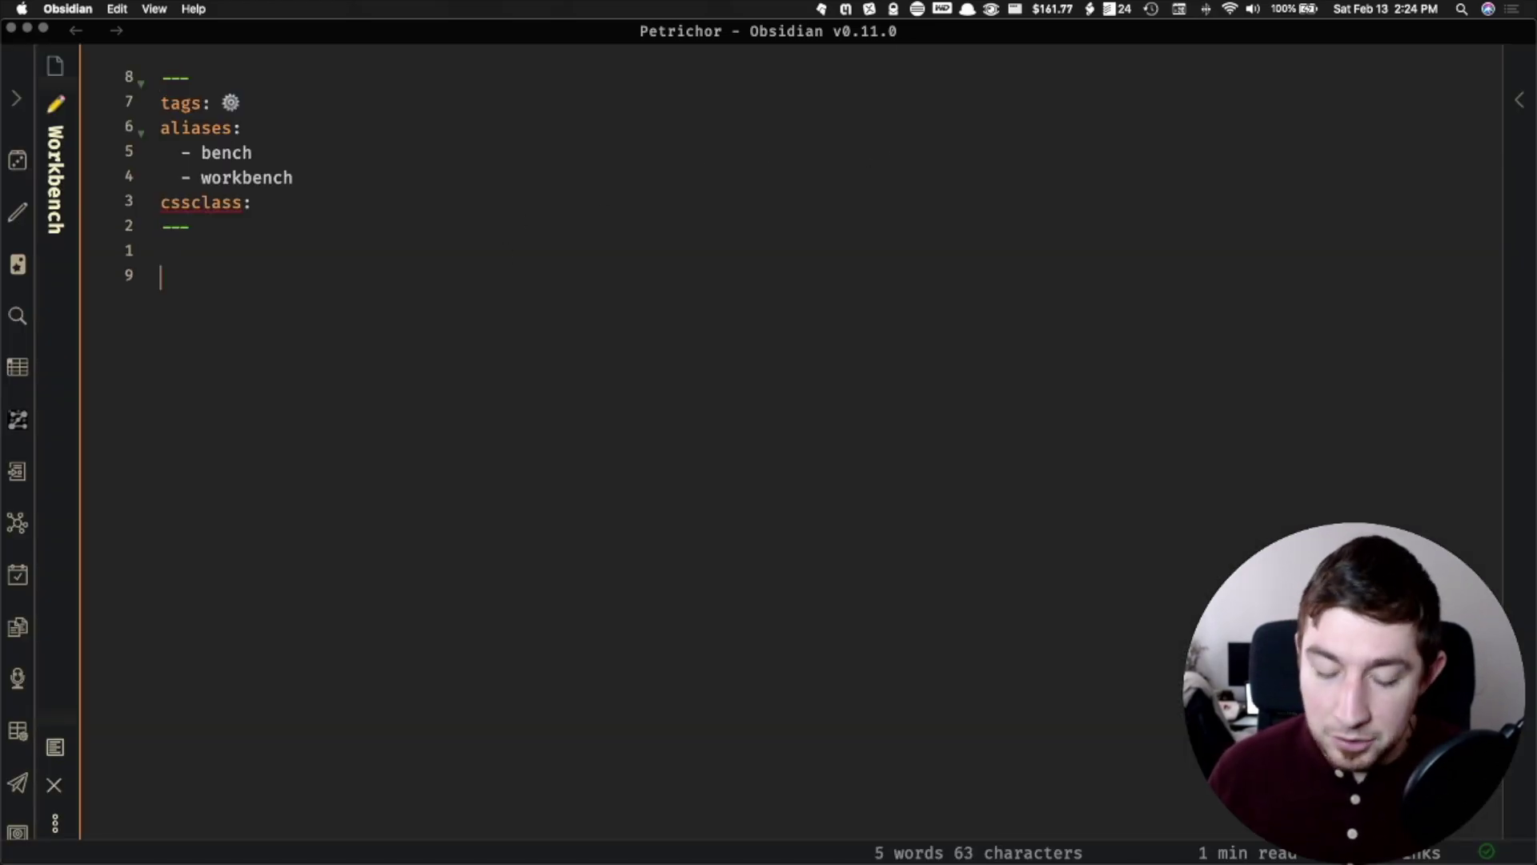
key("Return")
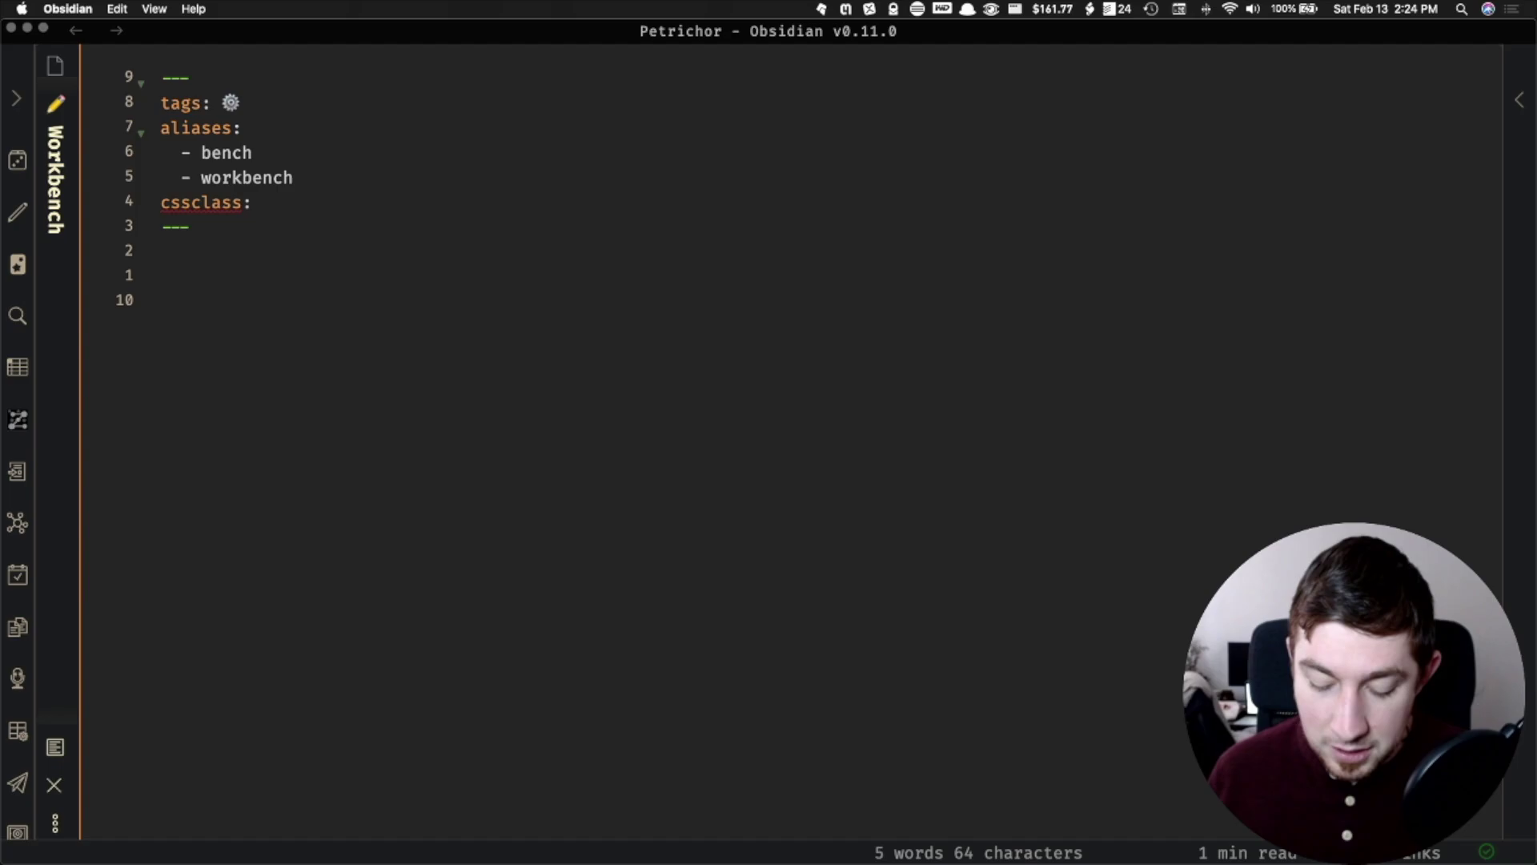
type("[[un")
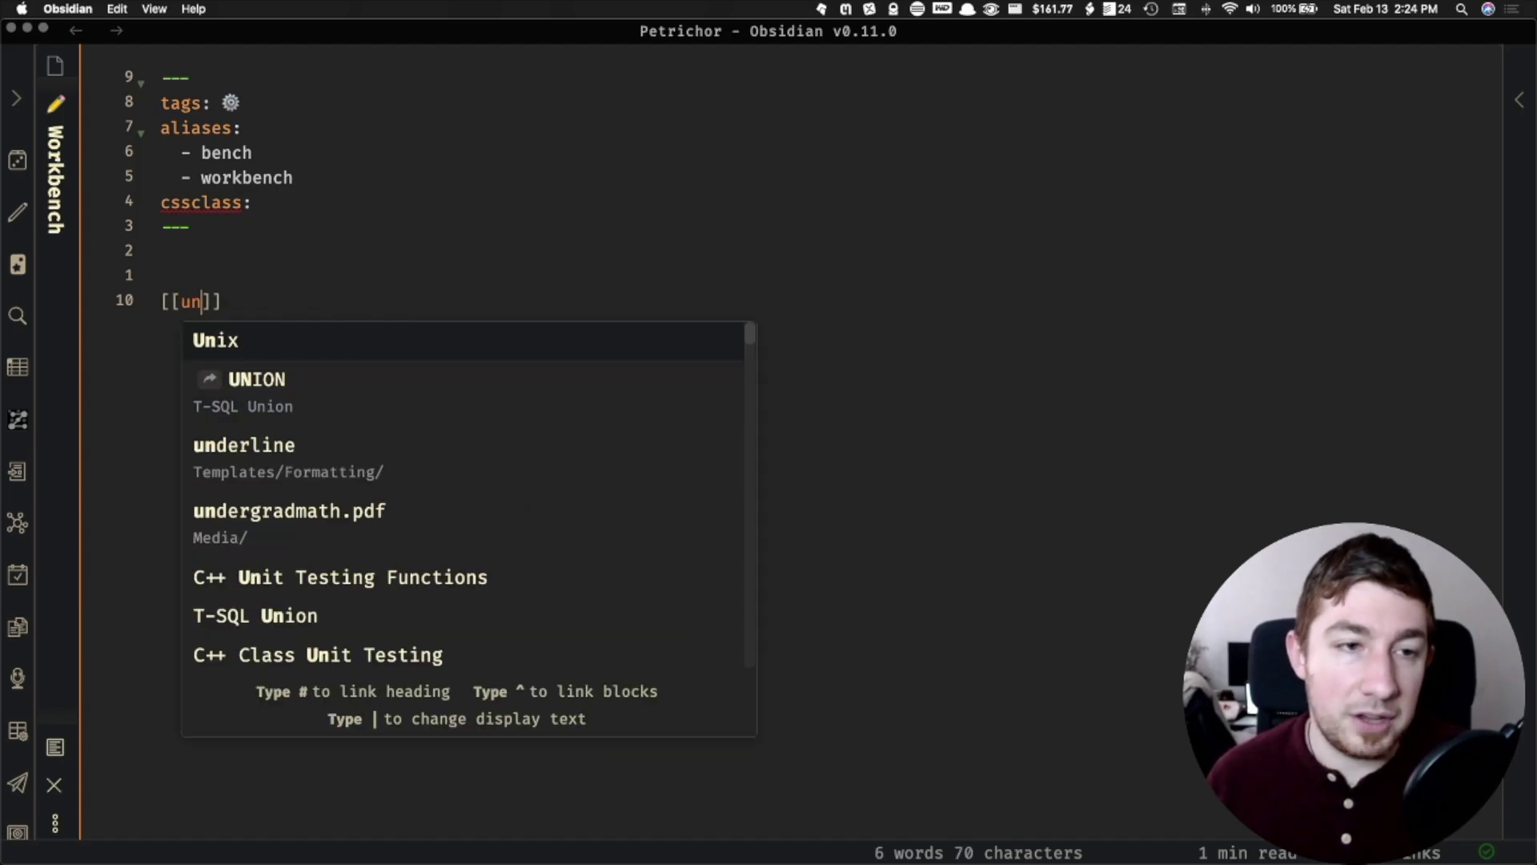
type("titled")
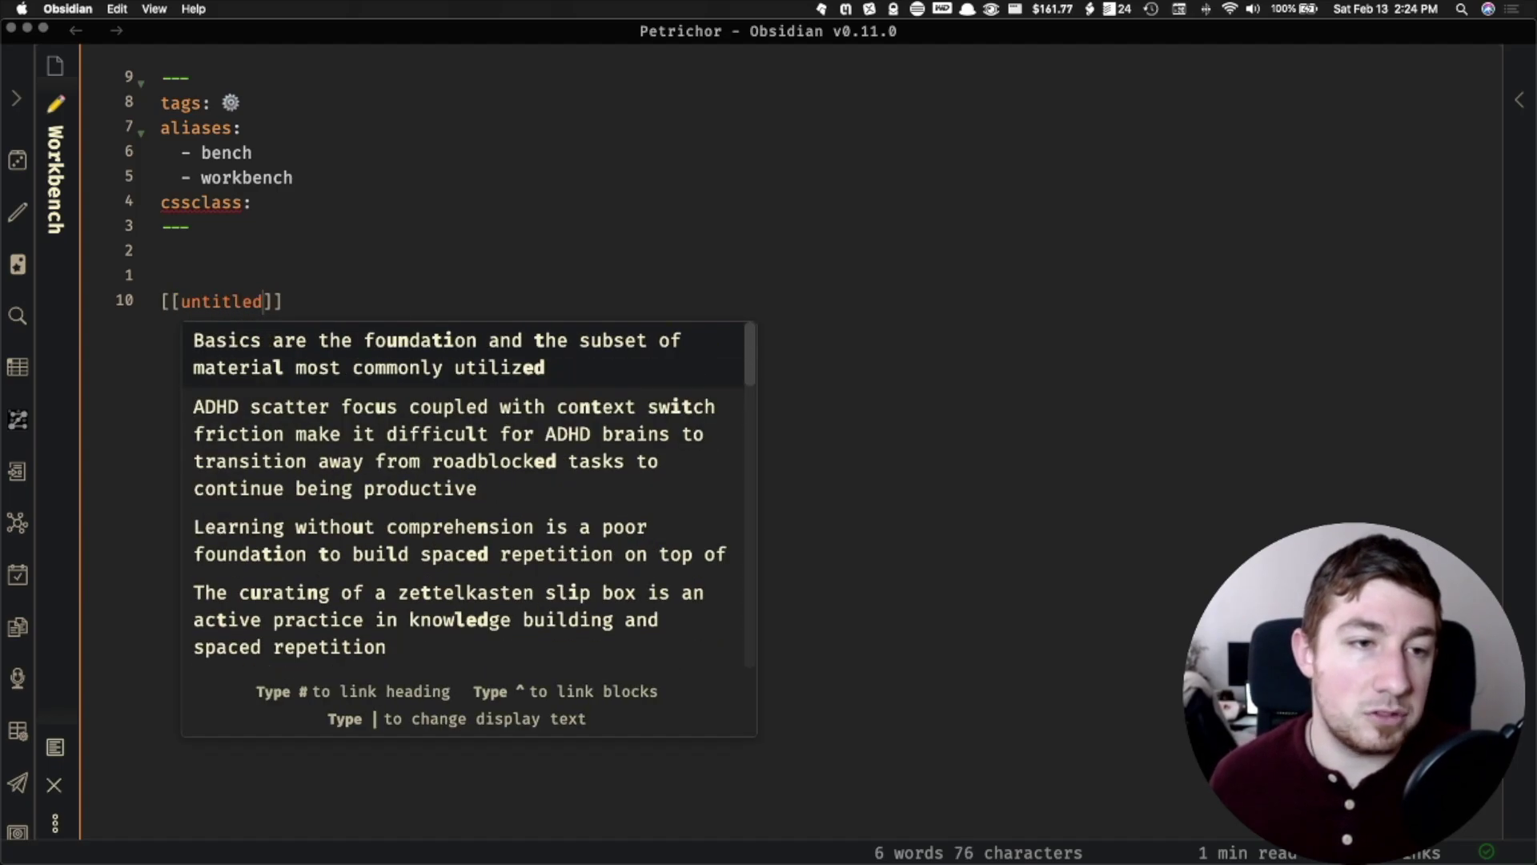
Follow the untitled link to create the note and rename it to 'test'.
left_click(478, 267)
left_click(250, 301)
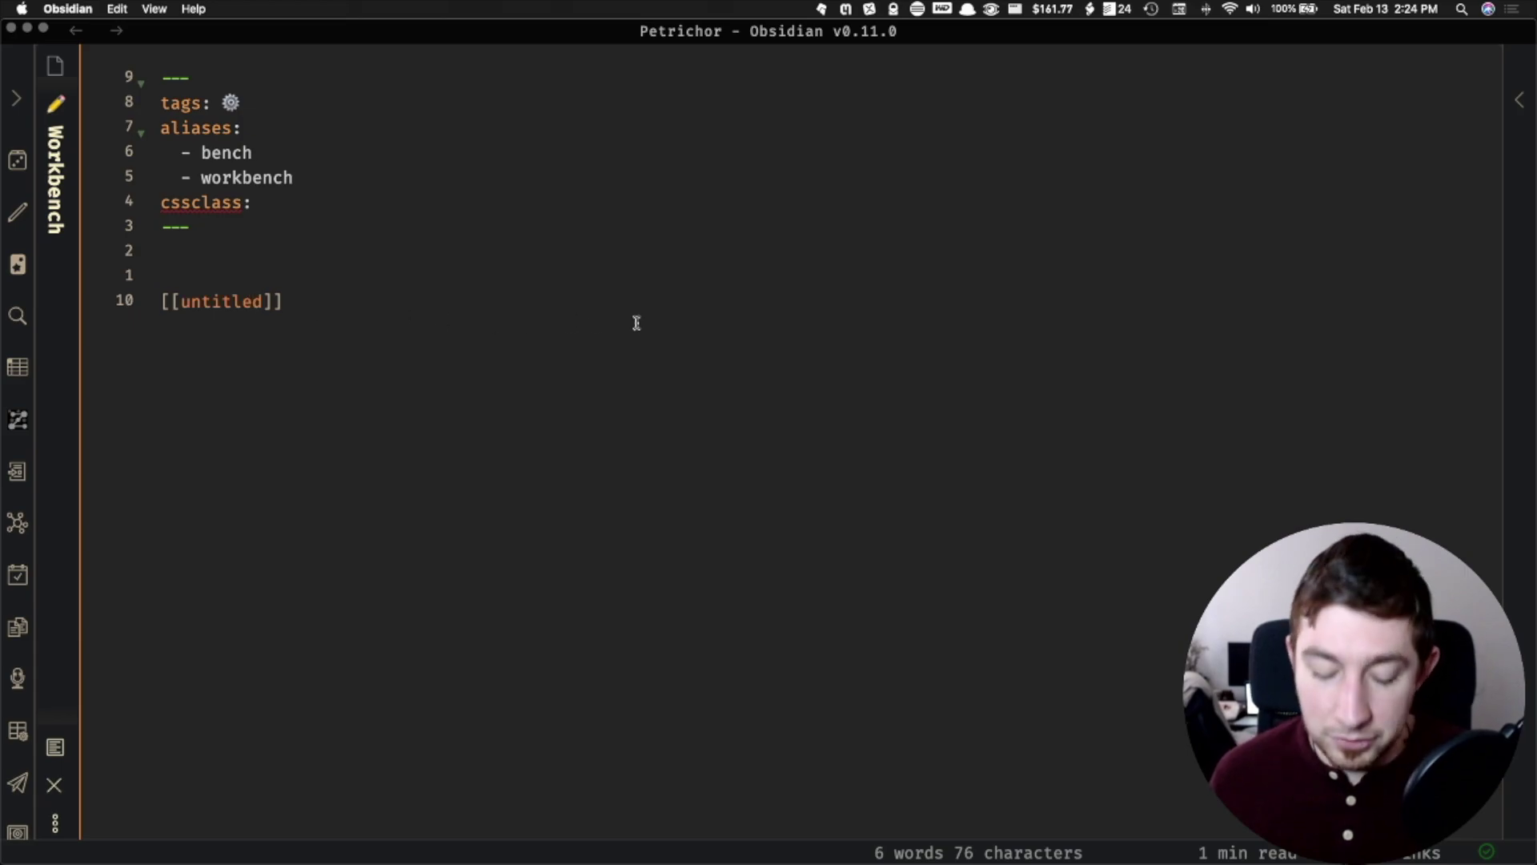
key("super+shift+w")
key("Escape")
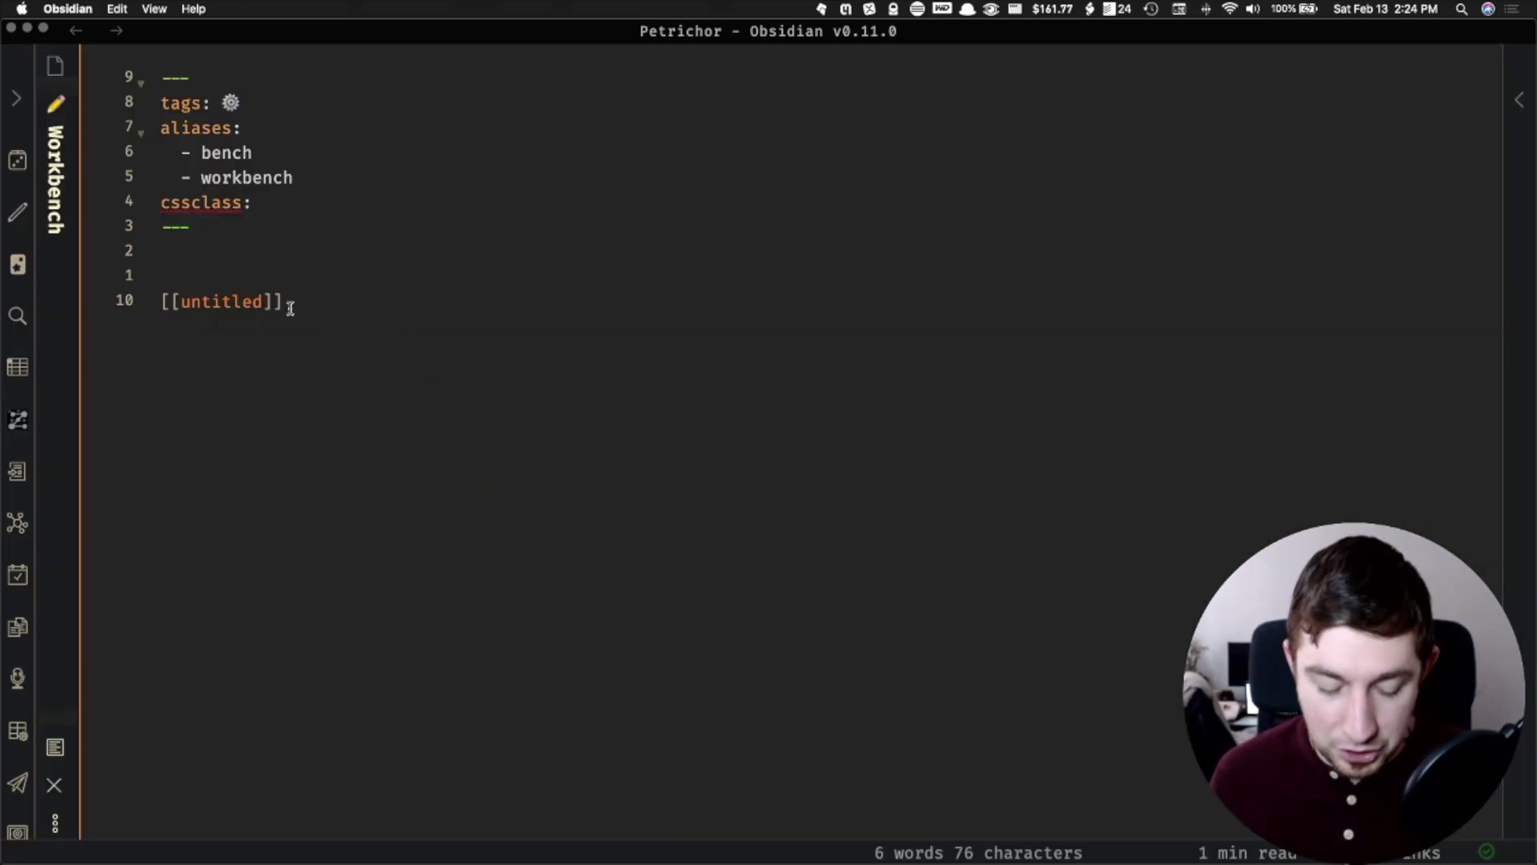
key("alt+Return")
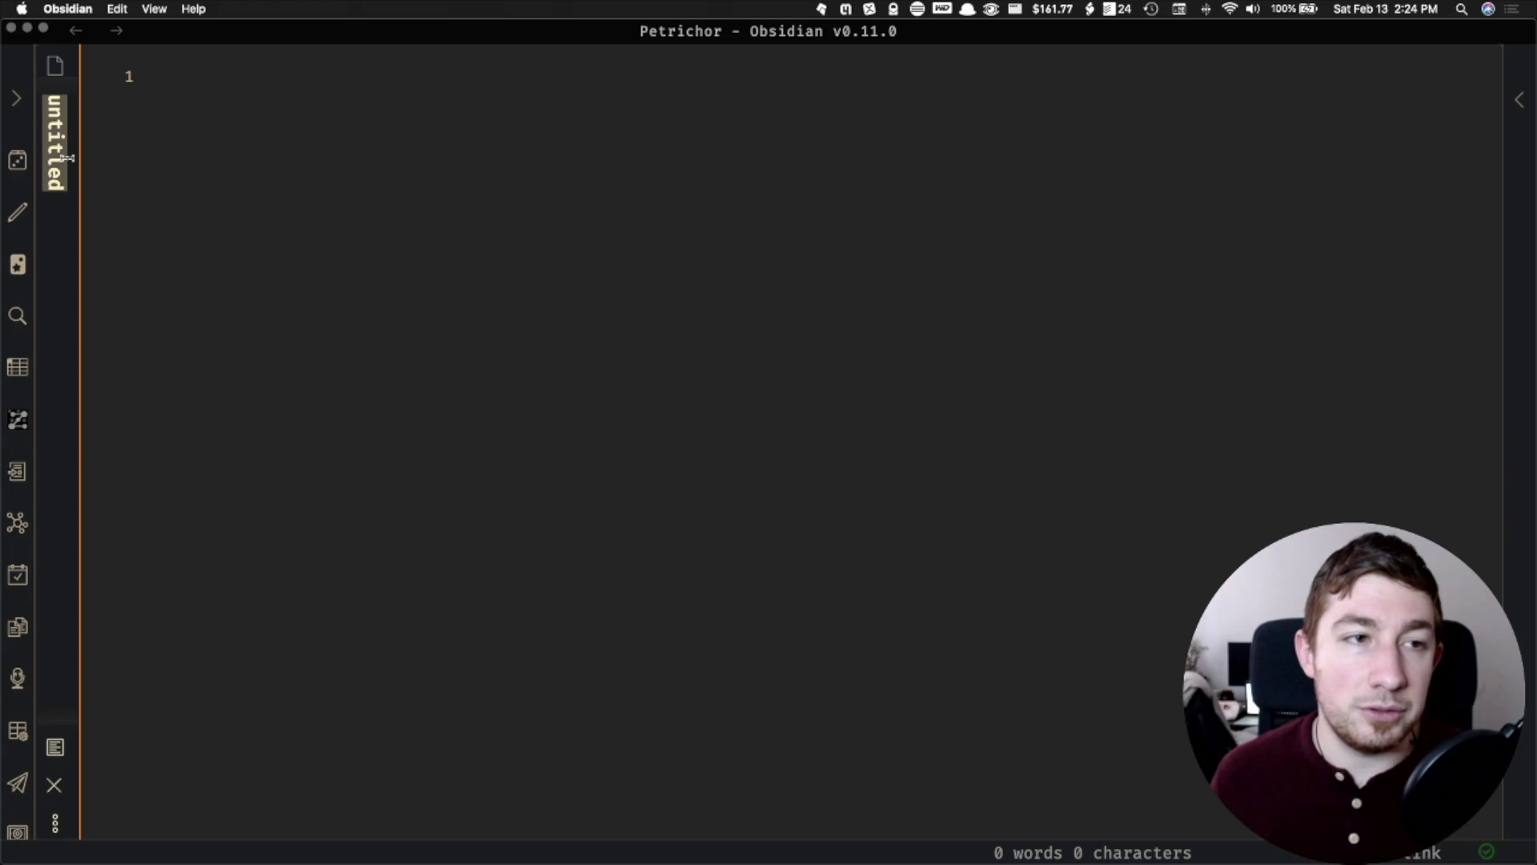
type("test")
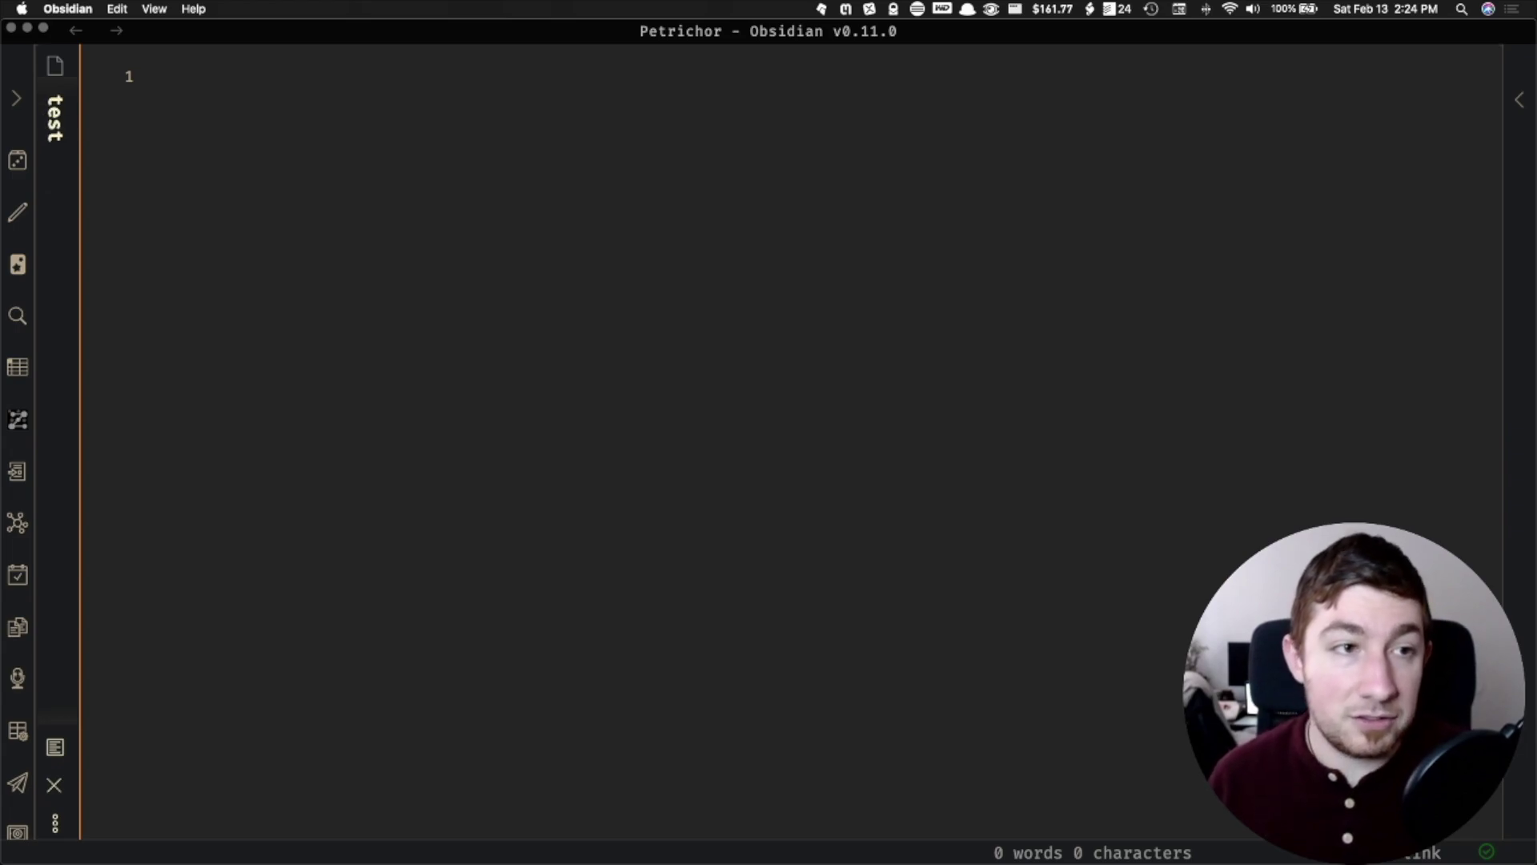
key("Return")
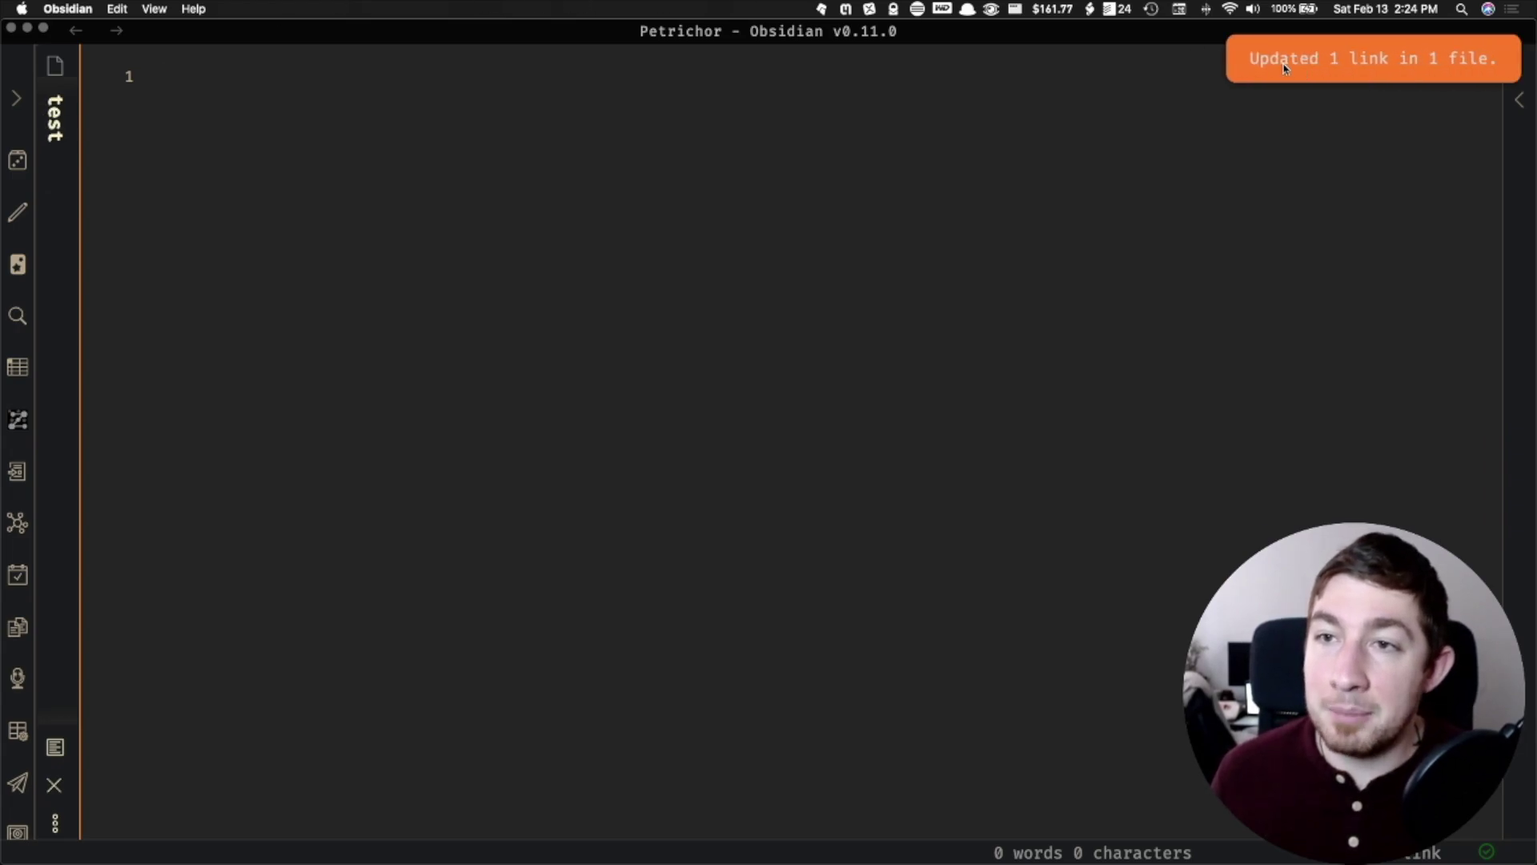
Go back to the Workbench note and place the caret on the blank line above [[test]].
key("super+alt+Left")
left_click(550, 276)
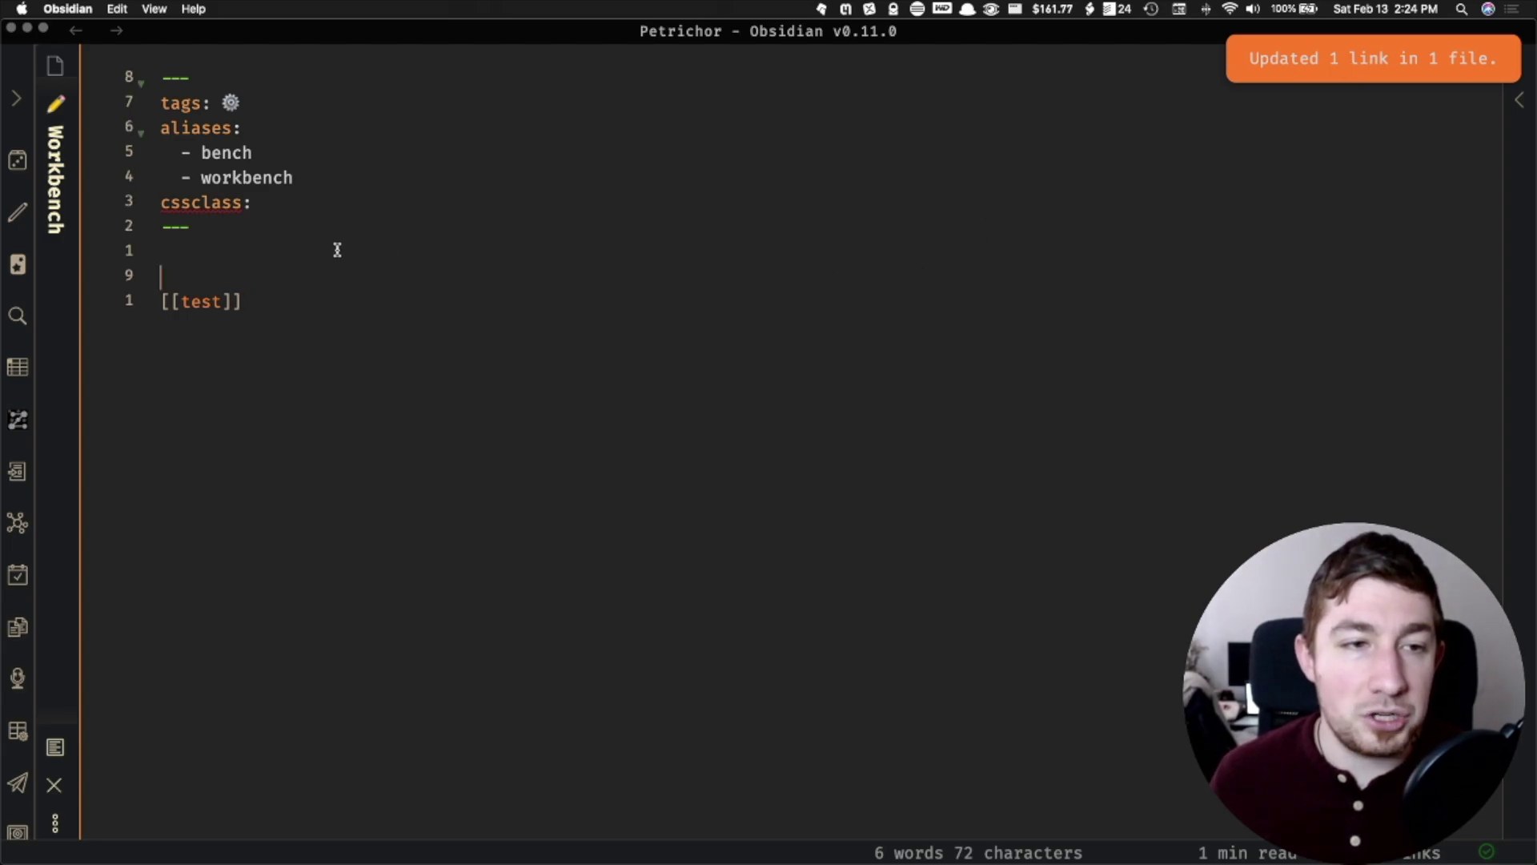
left_click(333, 250)
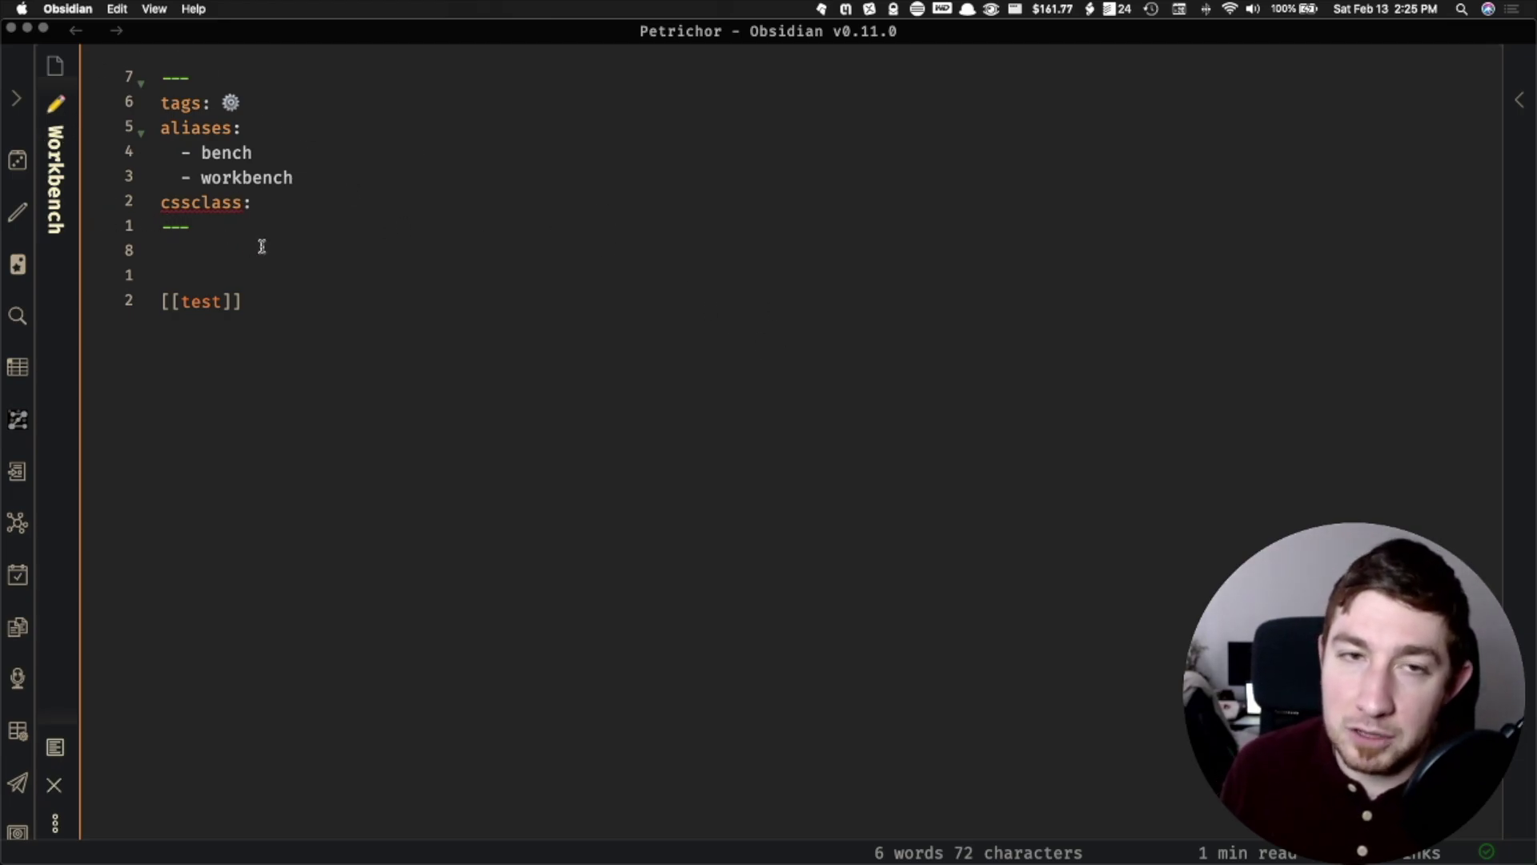
Rename the linked test note to 'untitled' from the link's context menu.
right_click(201, 301)
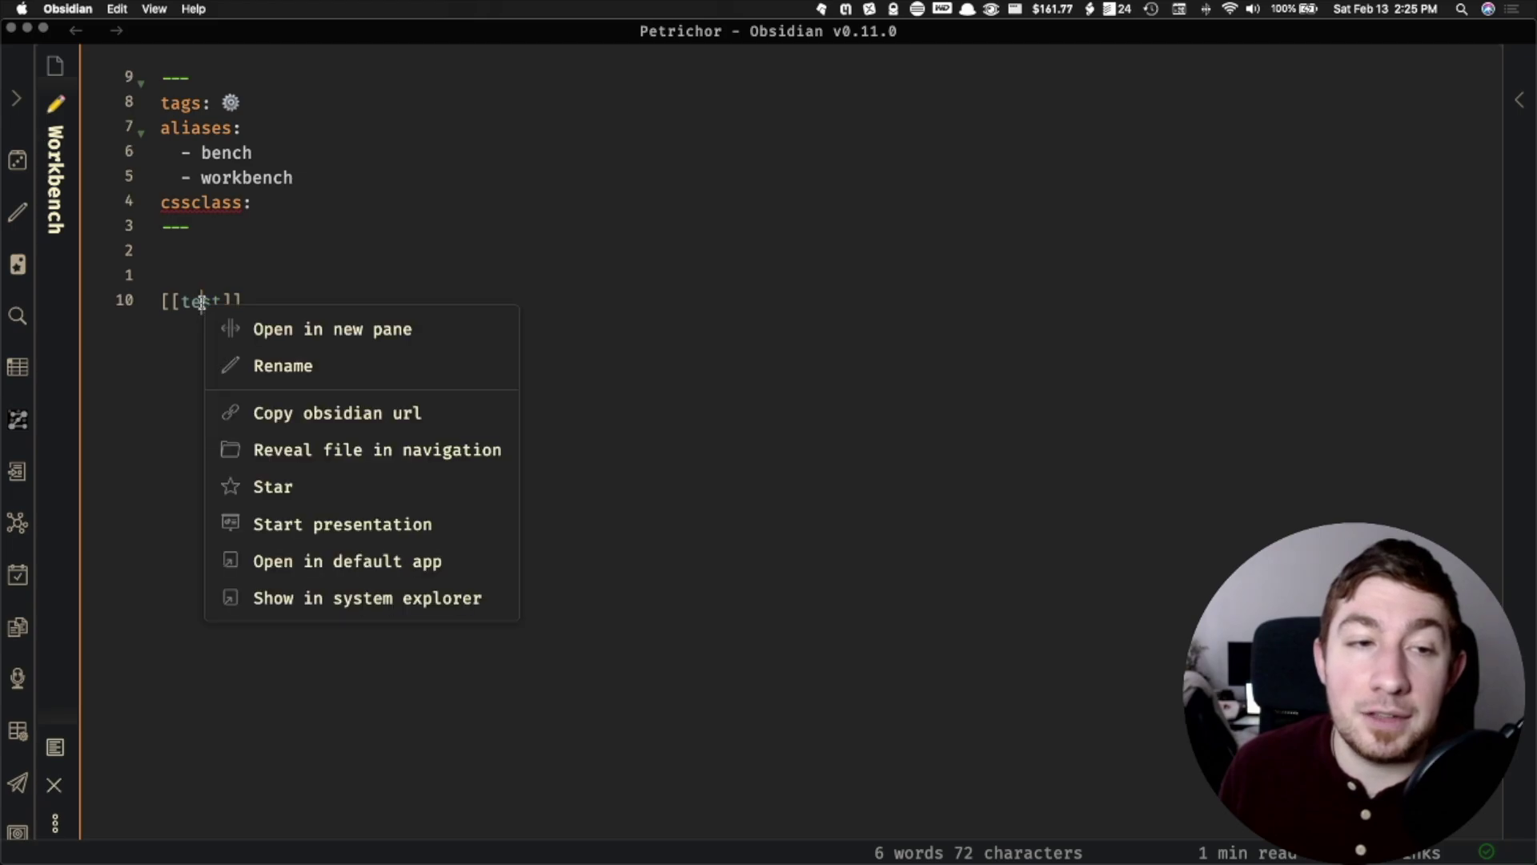
left_click(276, 365)
type("untit")
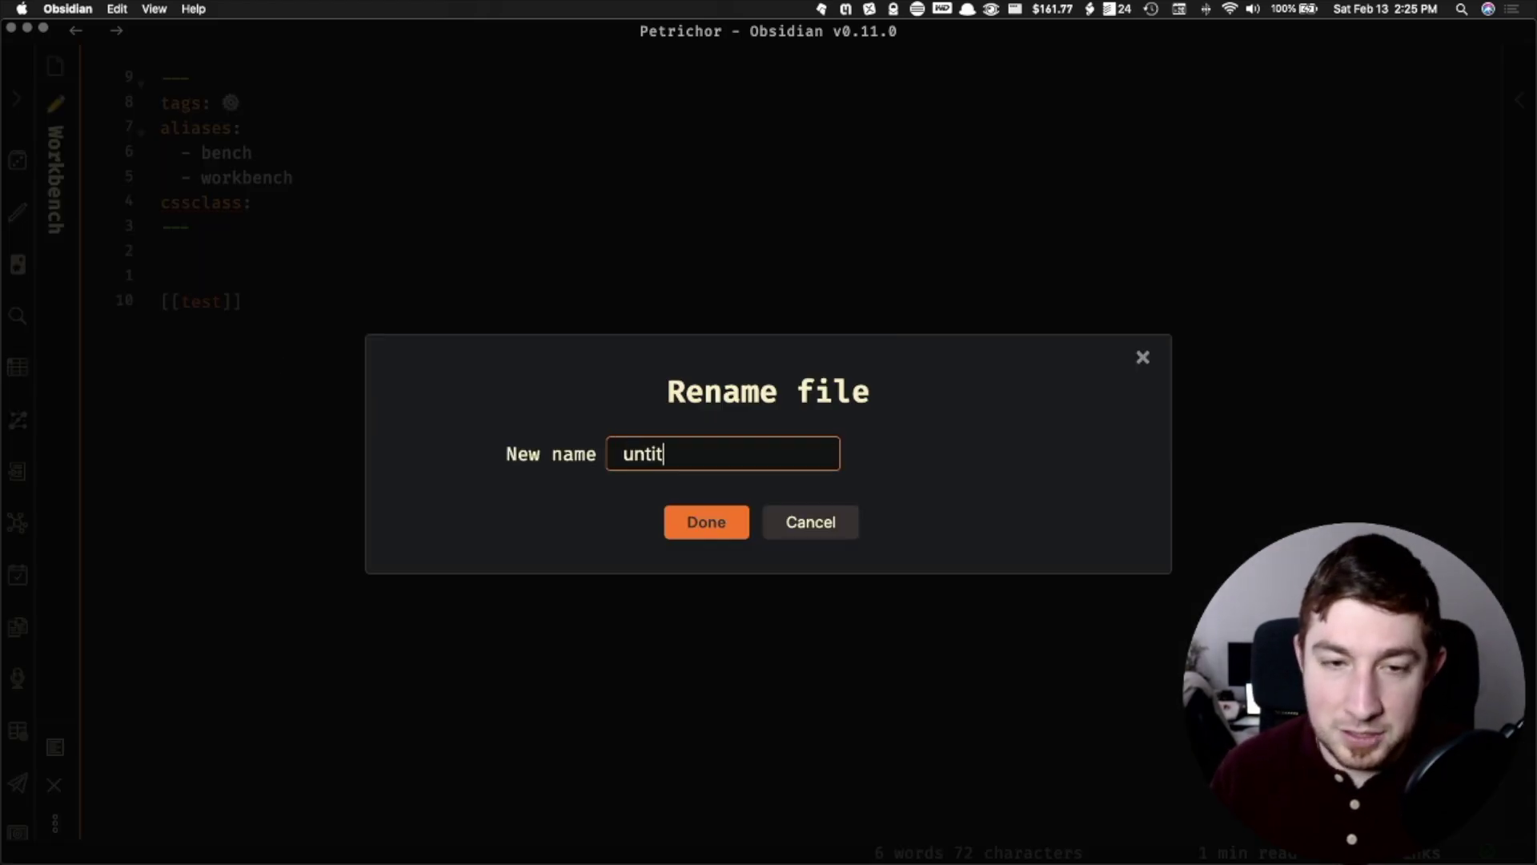
type("led")
key("Return")
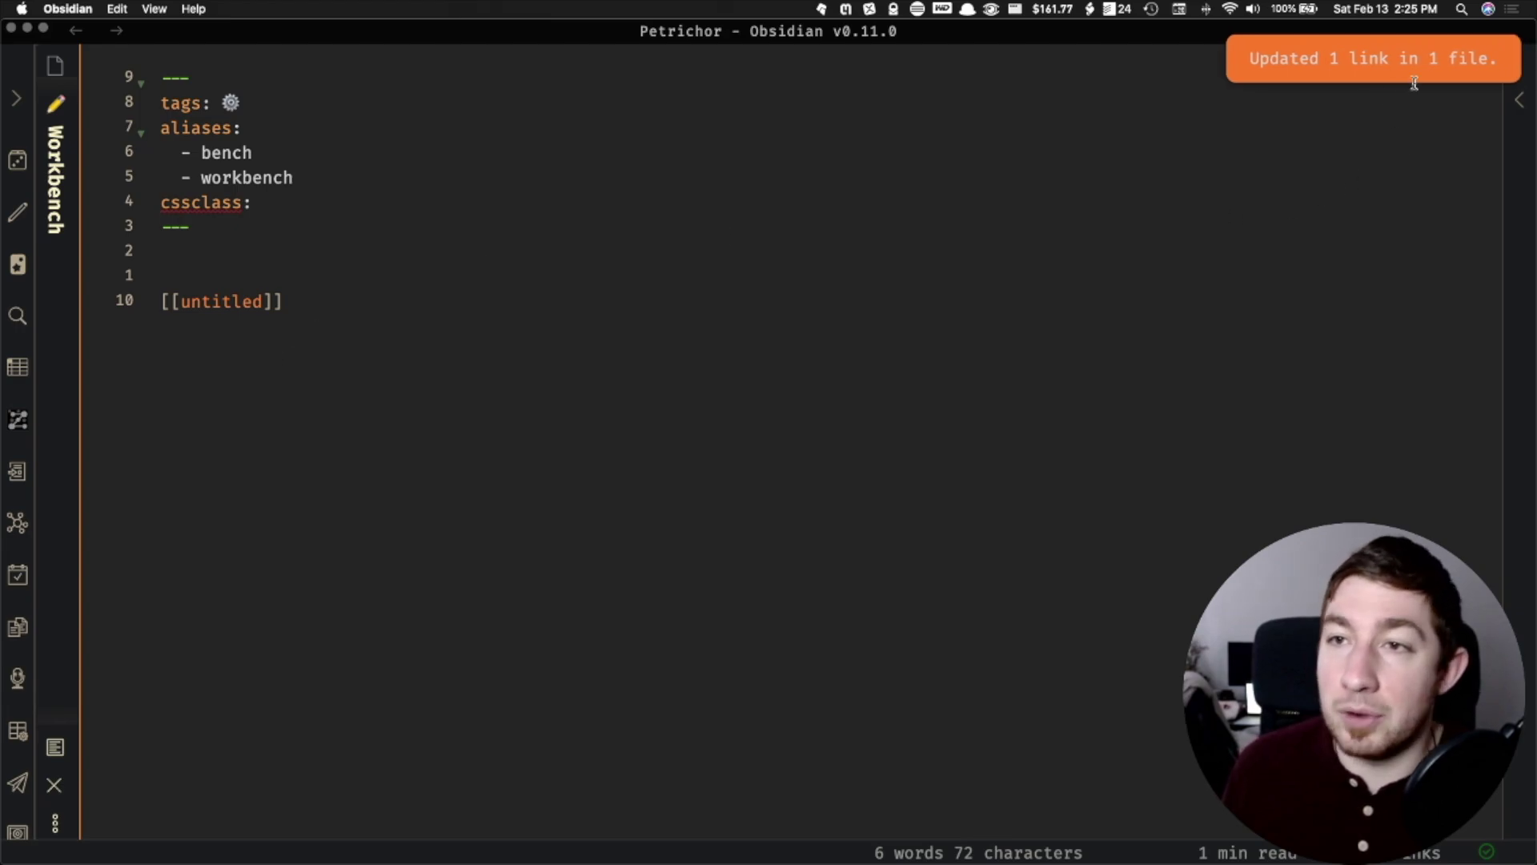
Open the untitled note, return to Workbench, and remove the [[untitled]] link.
left_click(209, 301, "super")
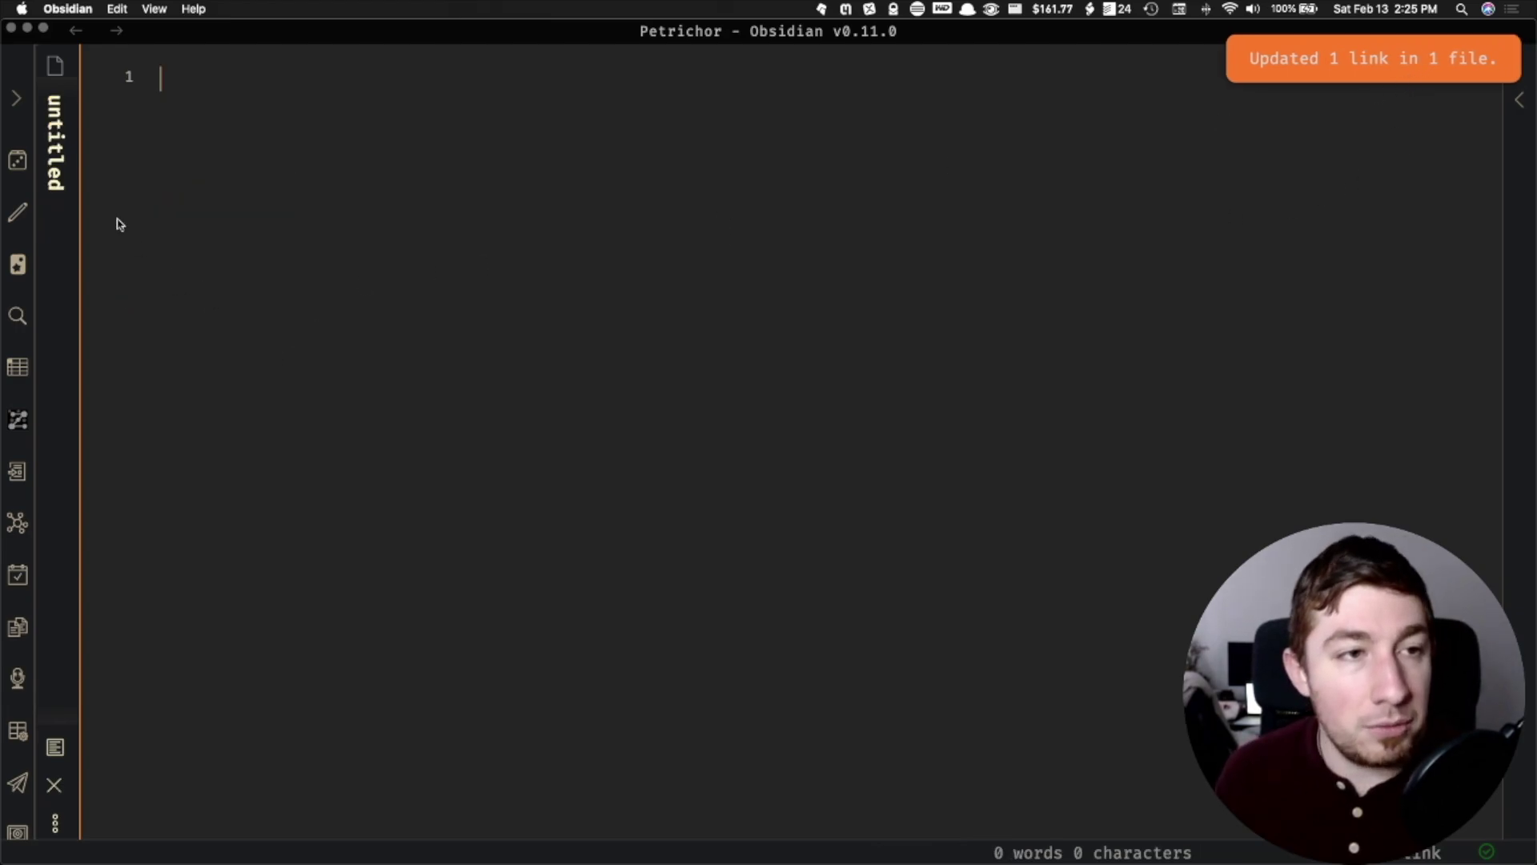
key("super+alt+Left")
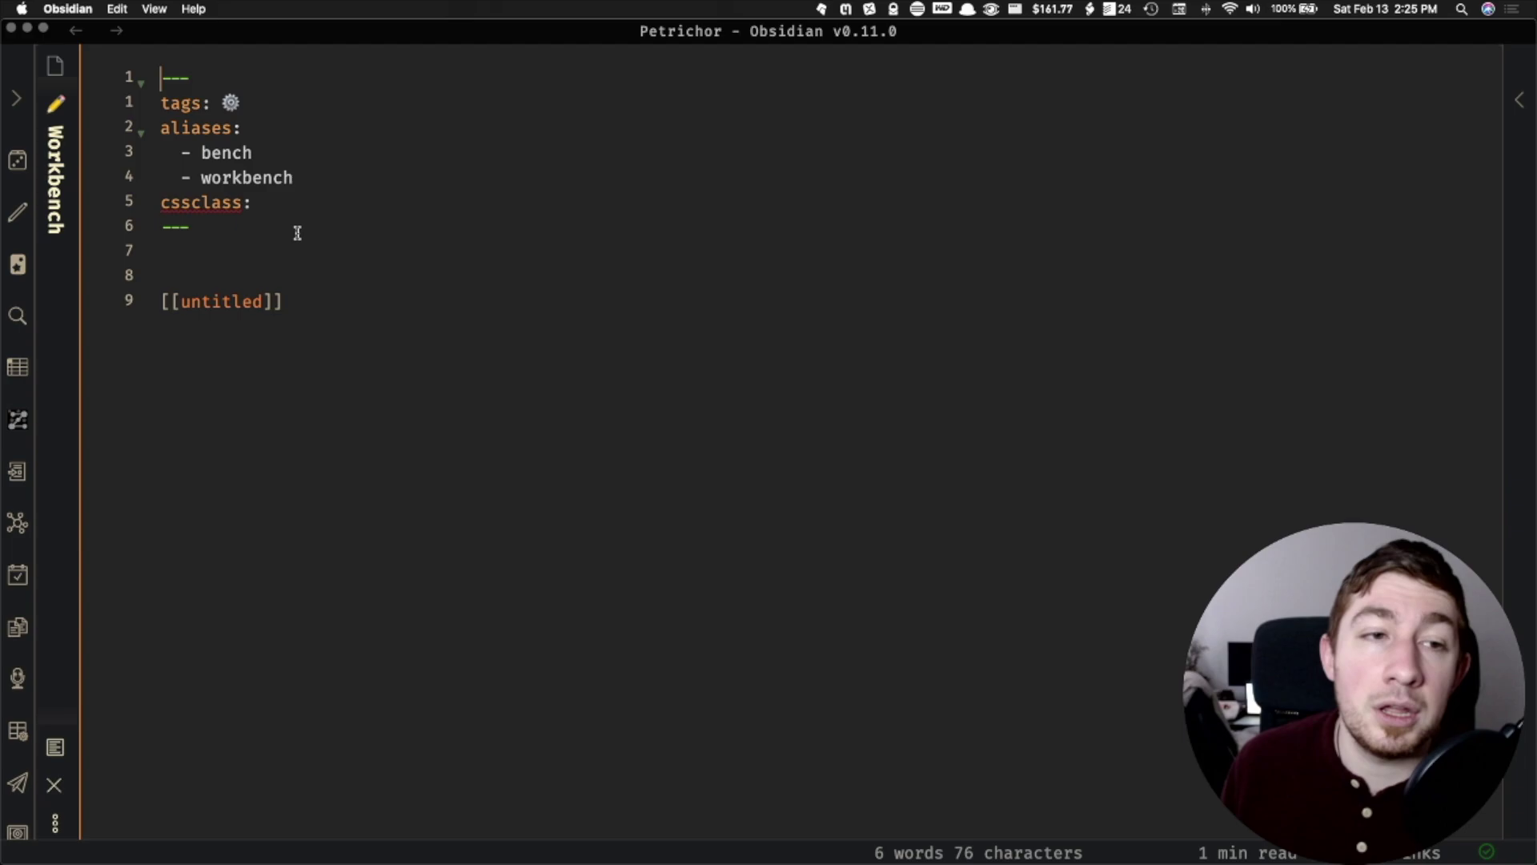
right_click(252, 301)
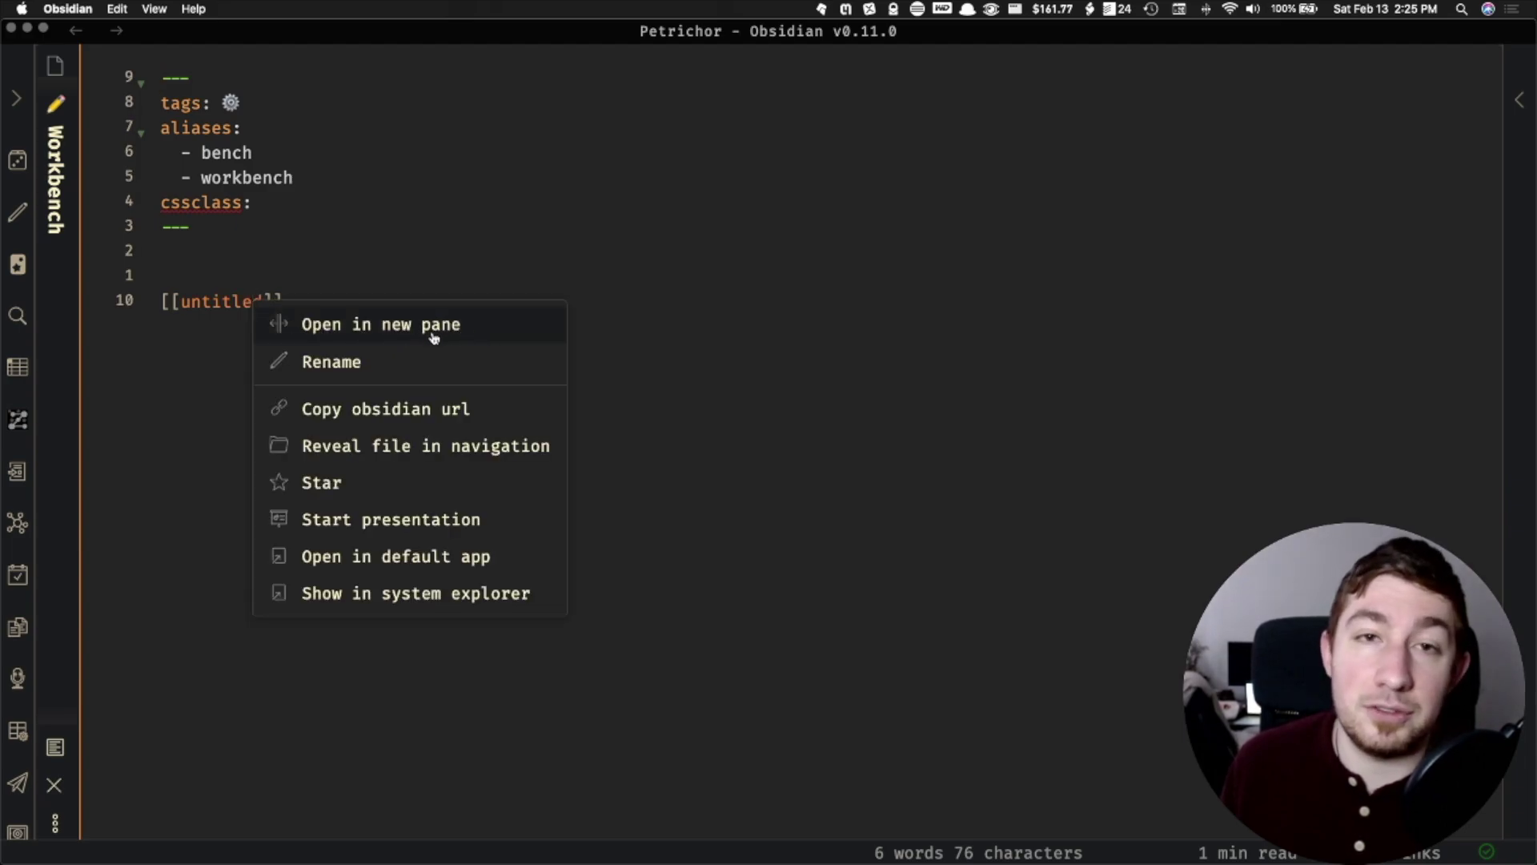
key("super+z")
Show the file explorer and collapse Templates to reveal Workbench, untitled and 2021 Habit Tracker.
left_click(24, 99)
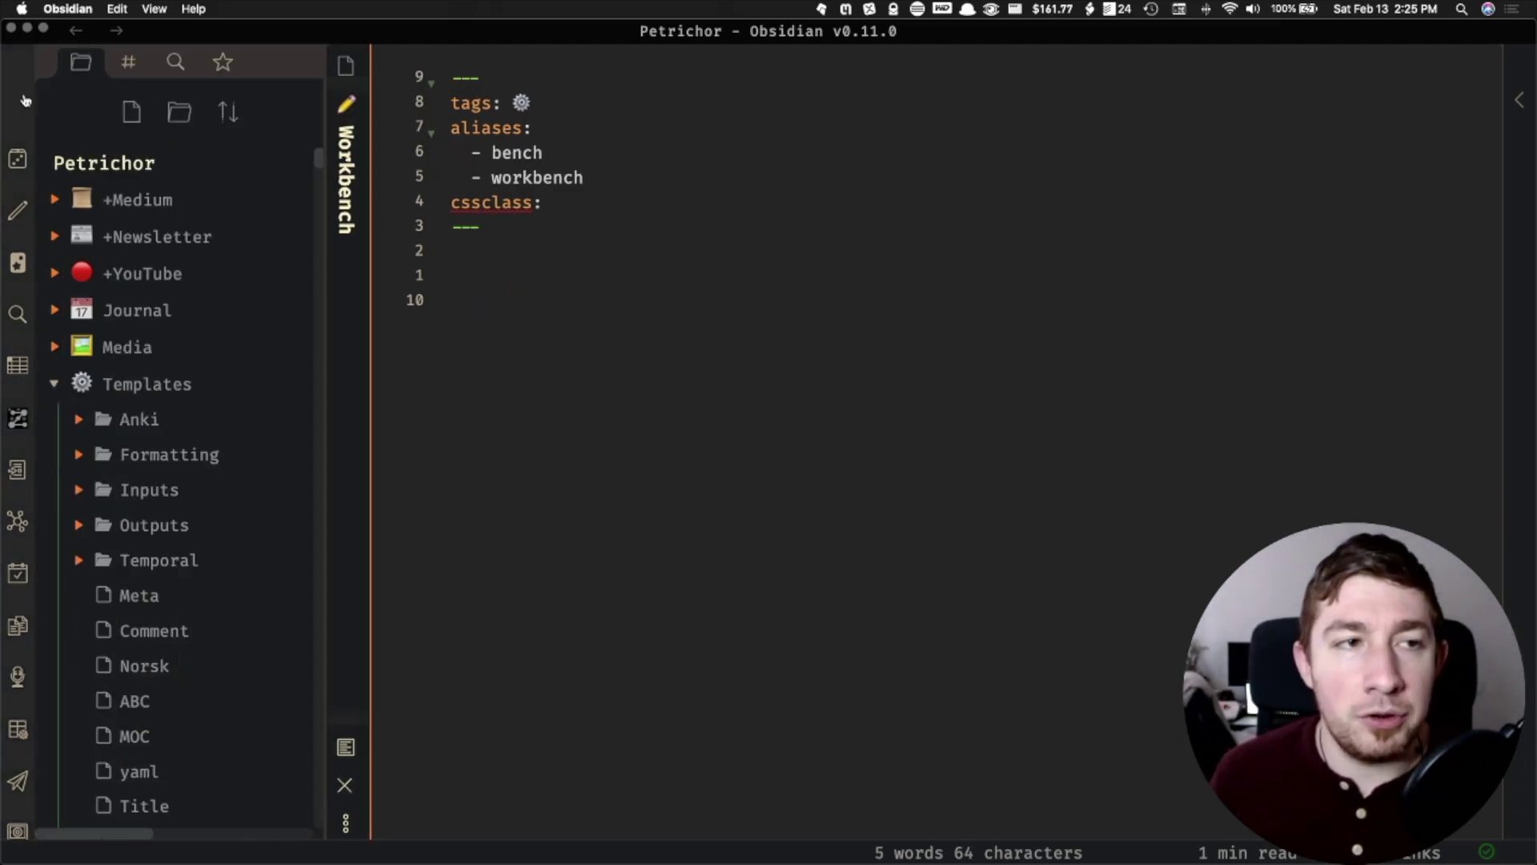
scroll(267, 144, "down", 1)
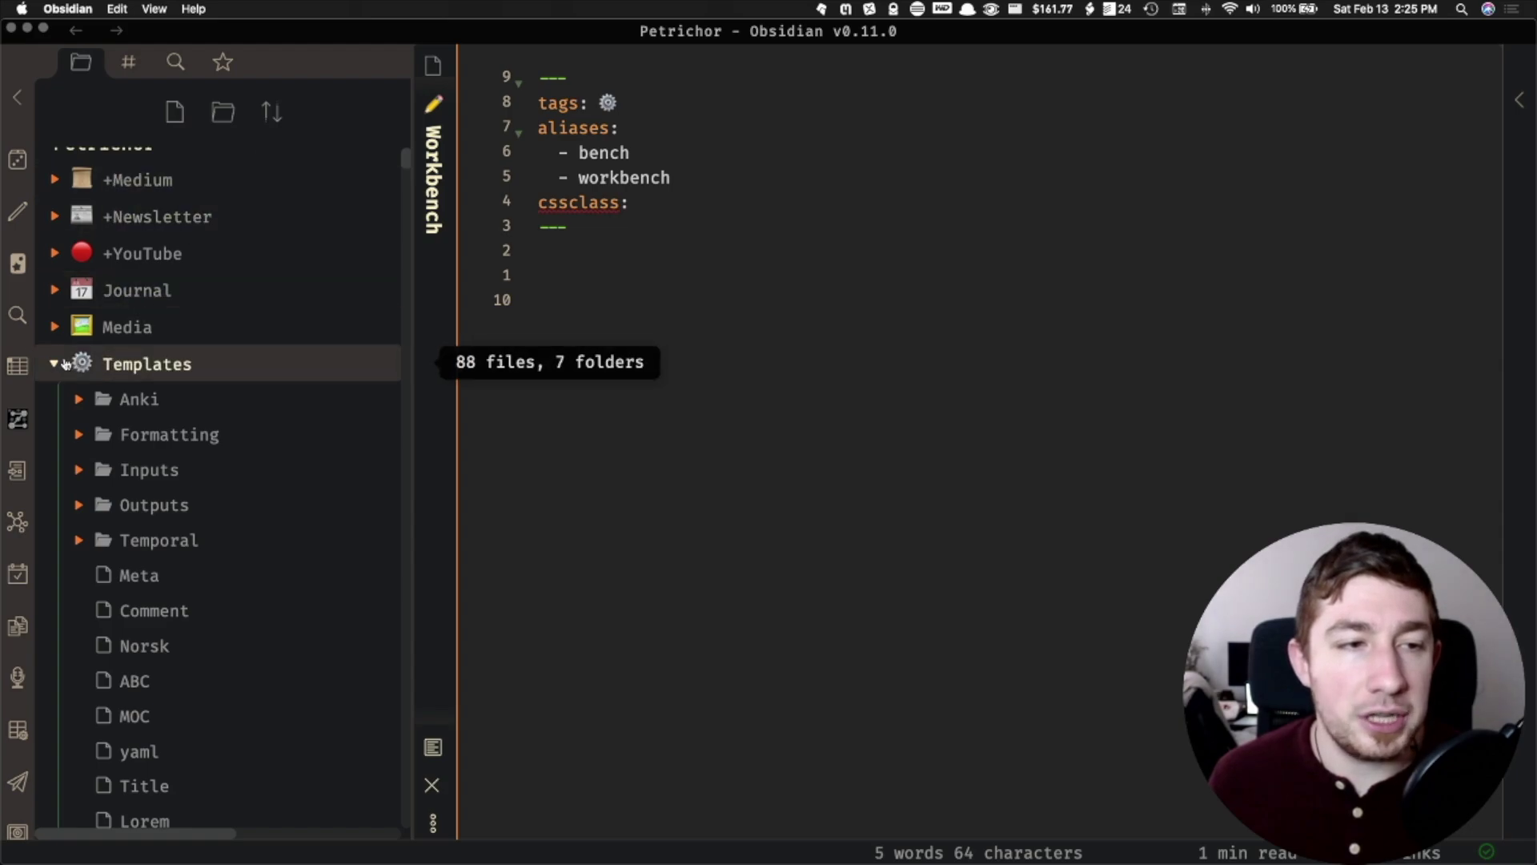
left_click(65, 364)
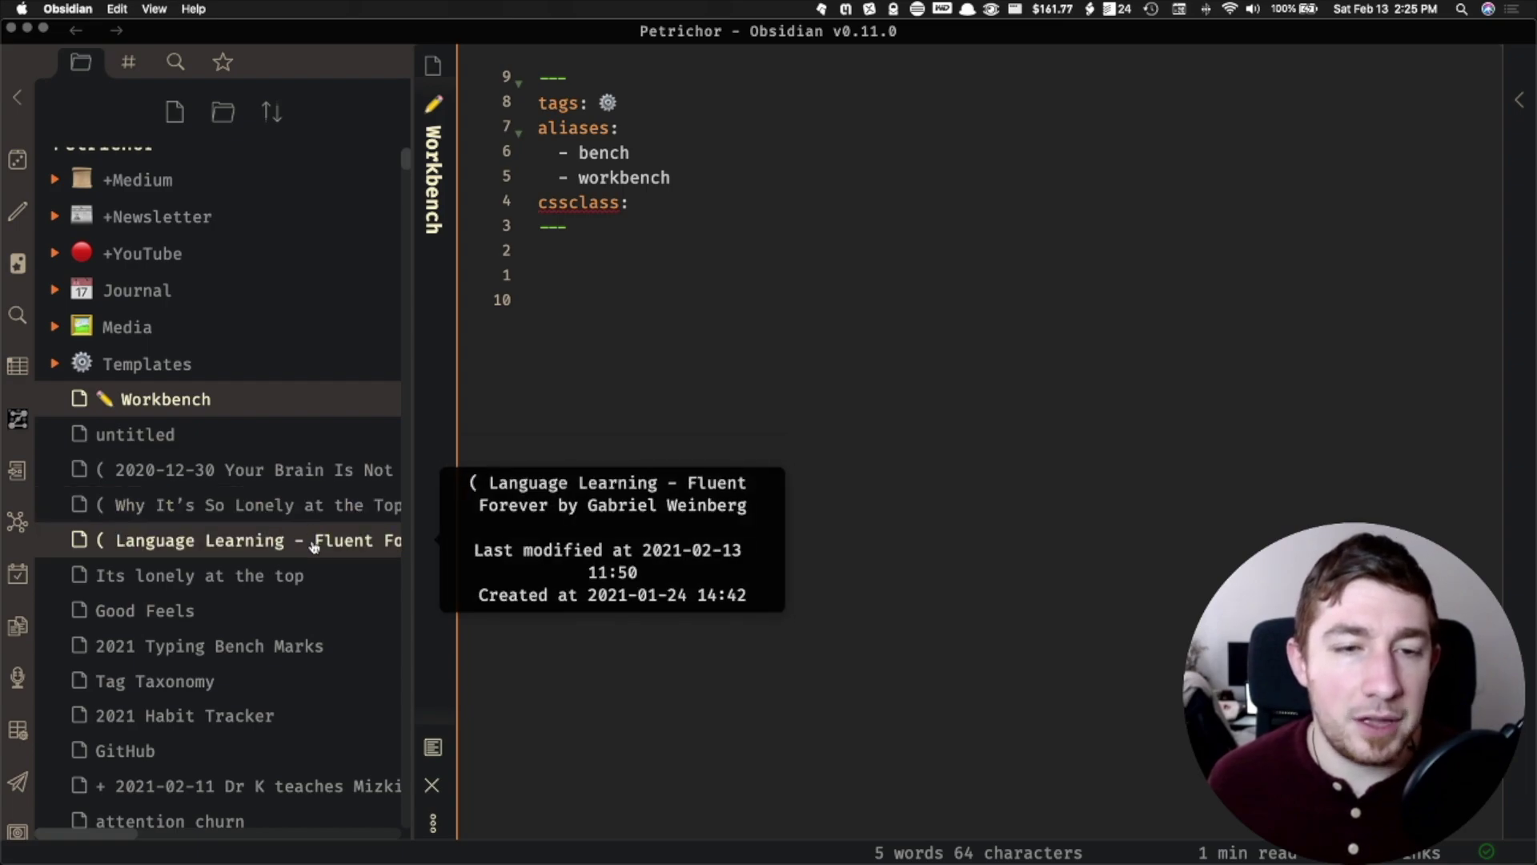
scroll(17, 408, "down", 1)
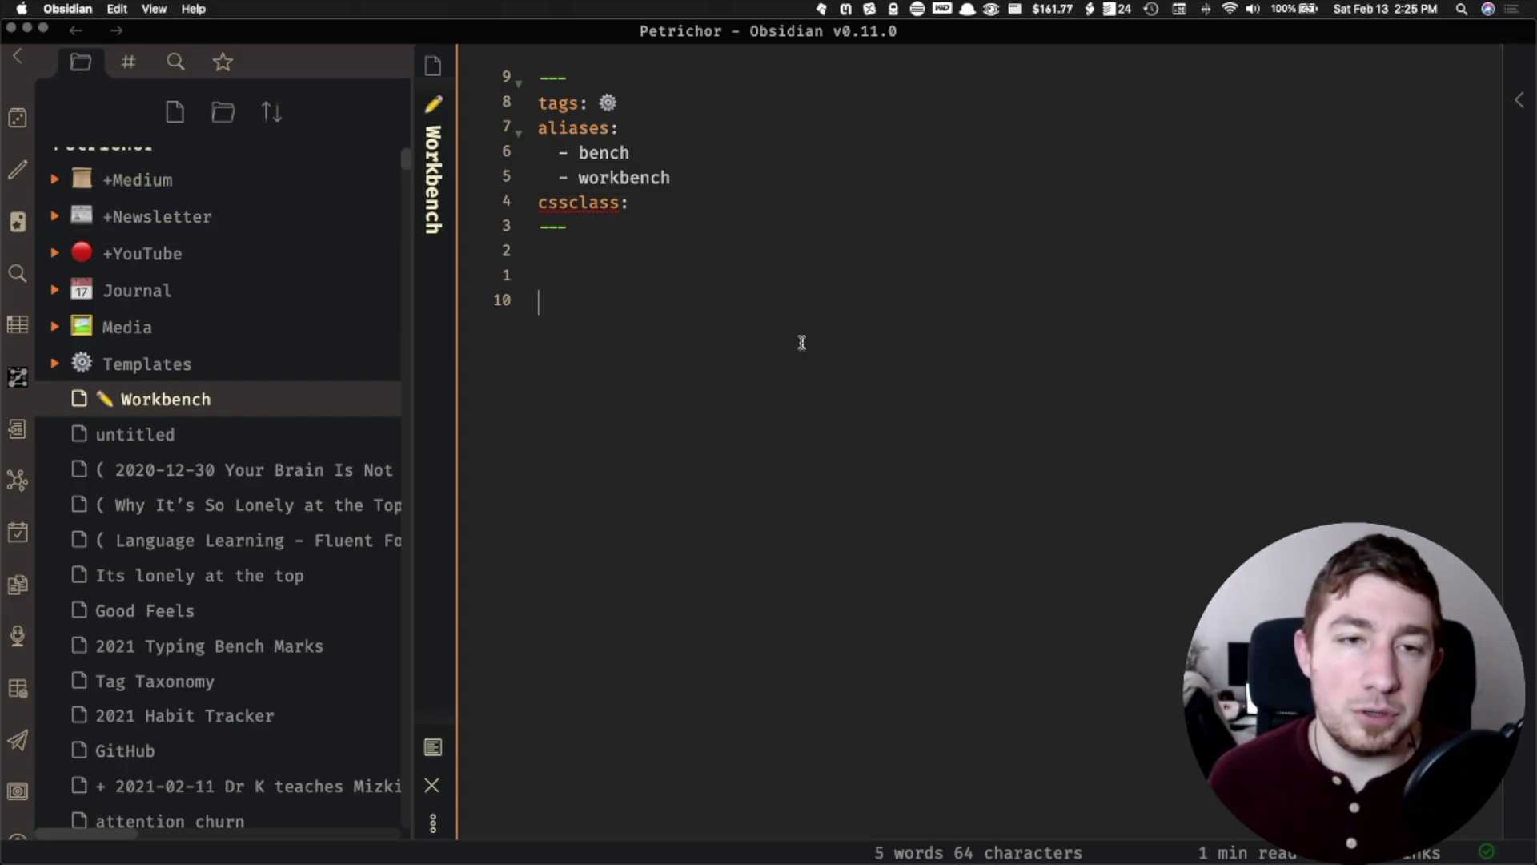
Open the ADHD hyperfocus note with the quick switcher and hide the file explorer.
key("super+o")
type("adhd")
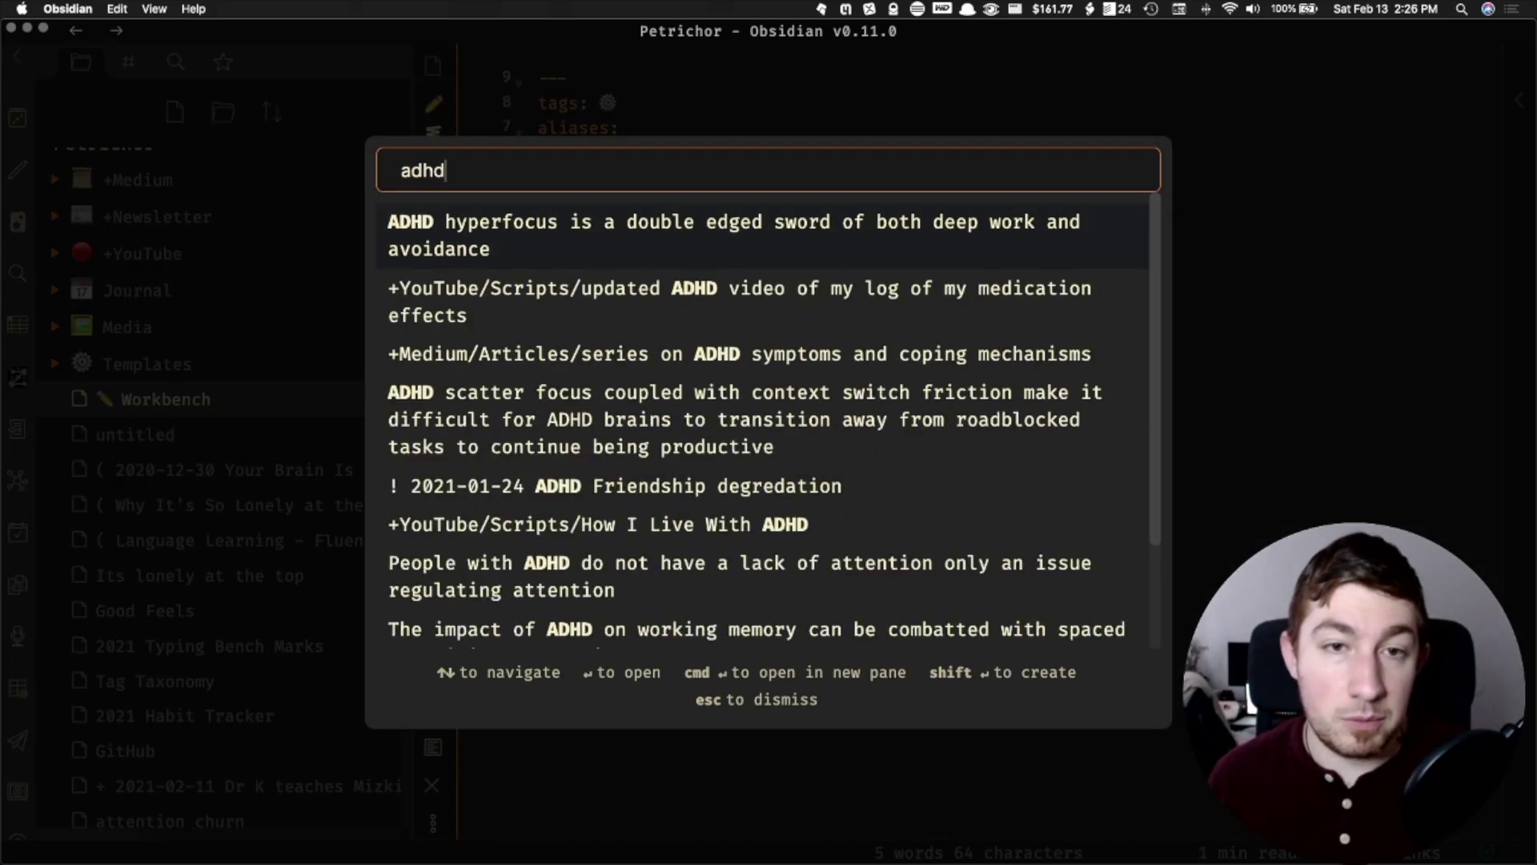
key("Return")
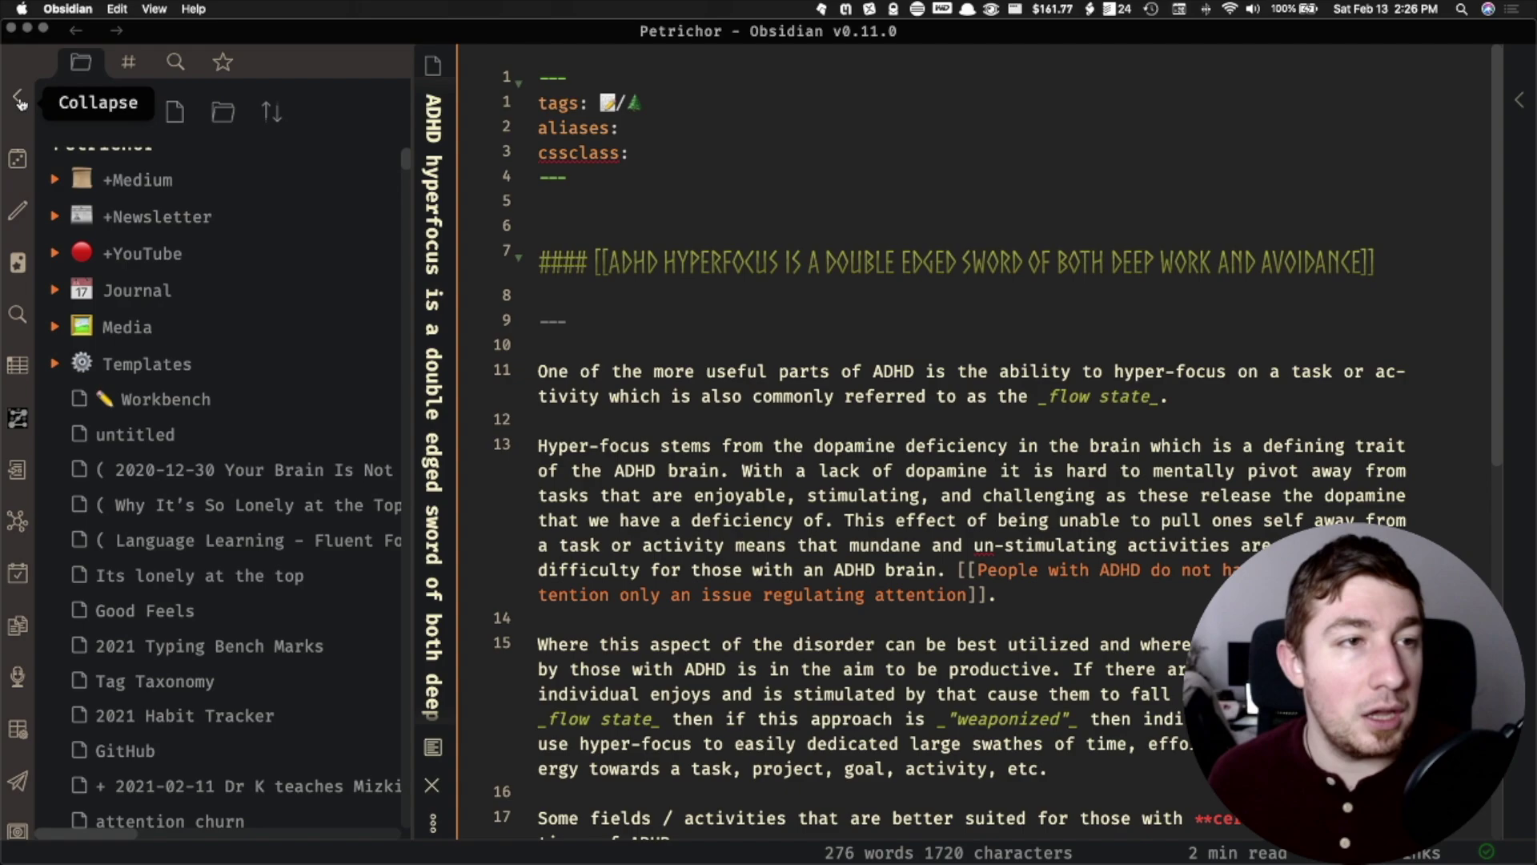
left_click(19, 61)
Show the note's backlinks, check Unlinked mentions, and expand the 11 Linked mentions.
left_click(802, 222)
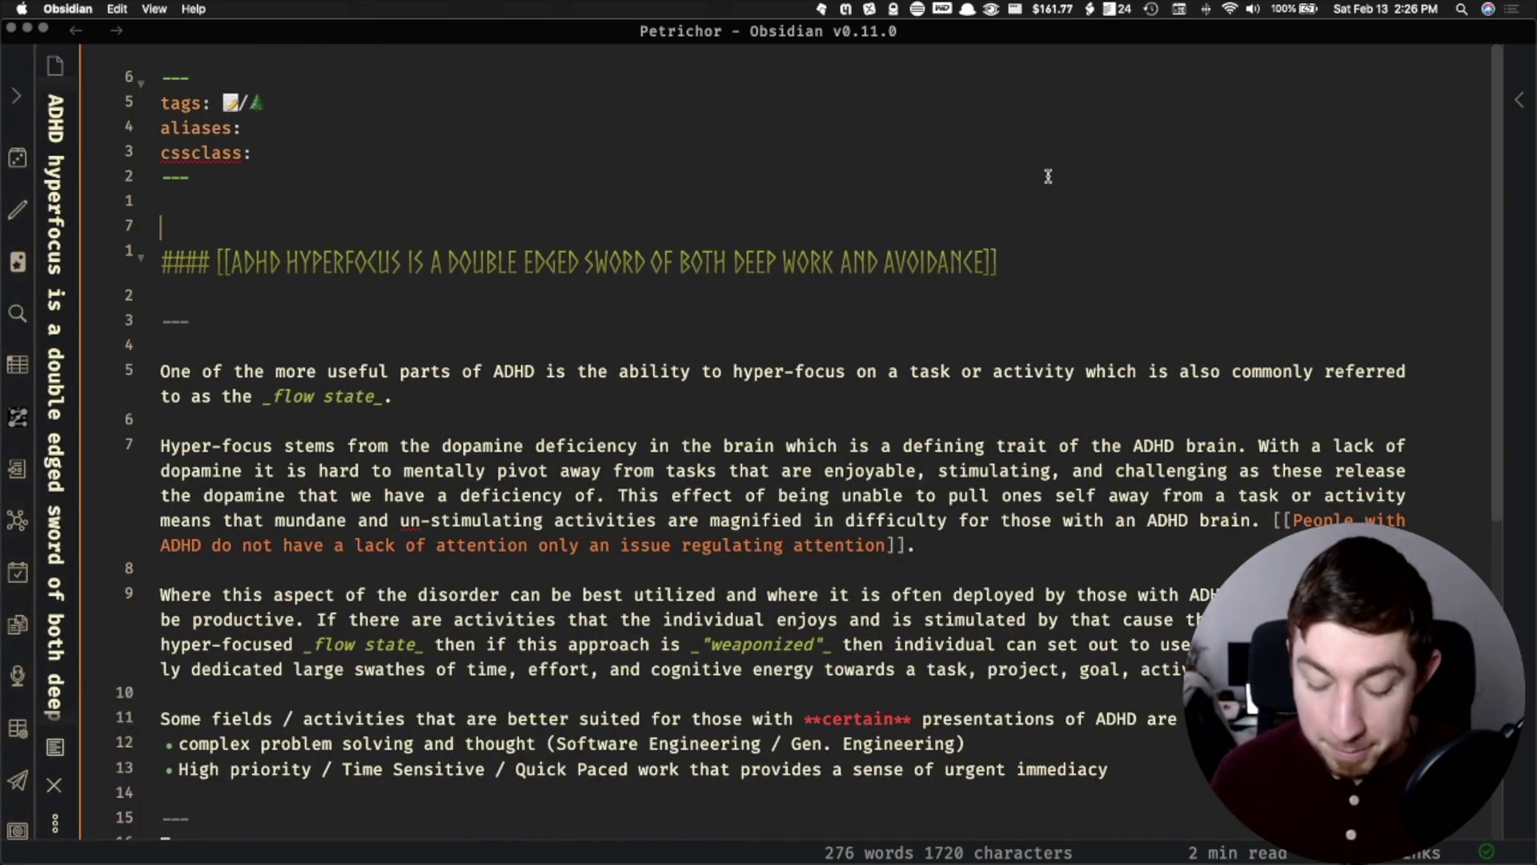
key("super+shift+b")
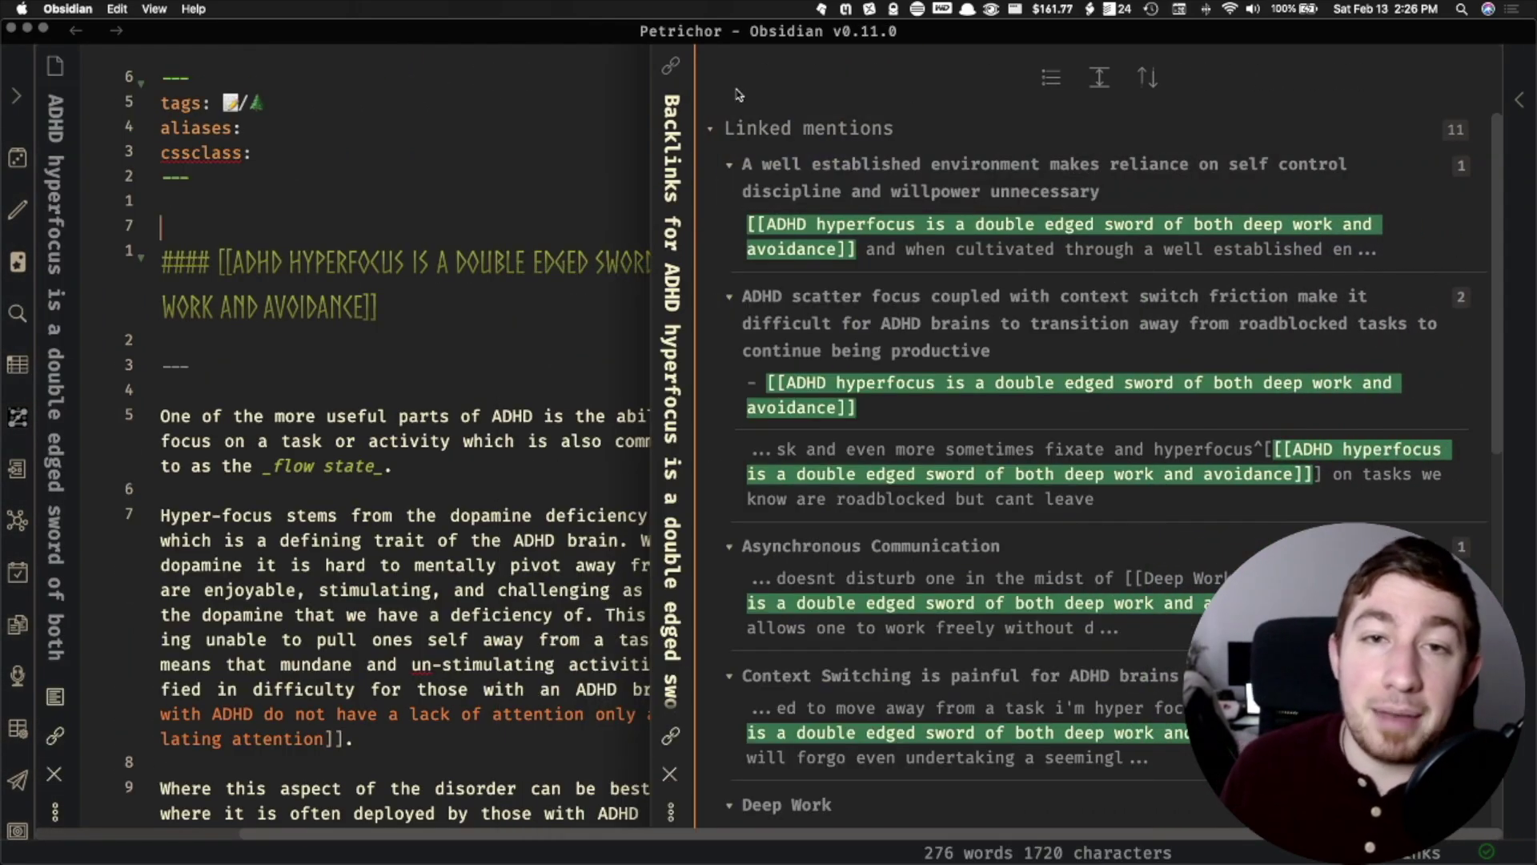
left_click(712, 128)
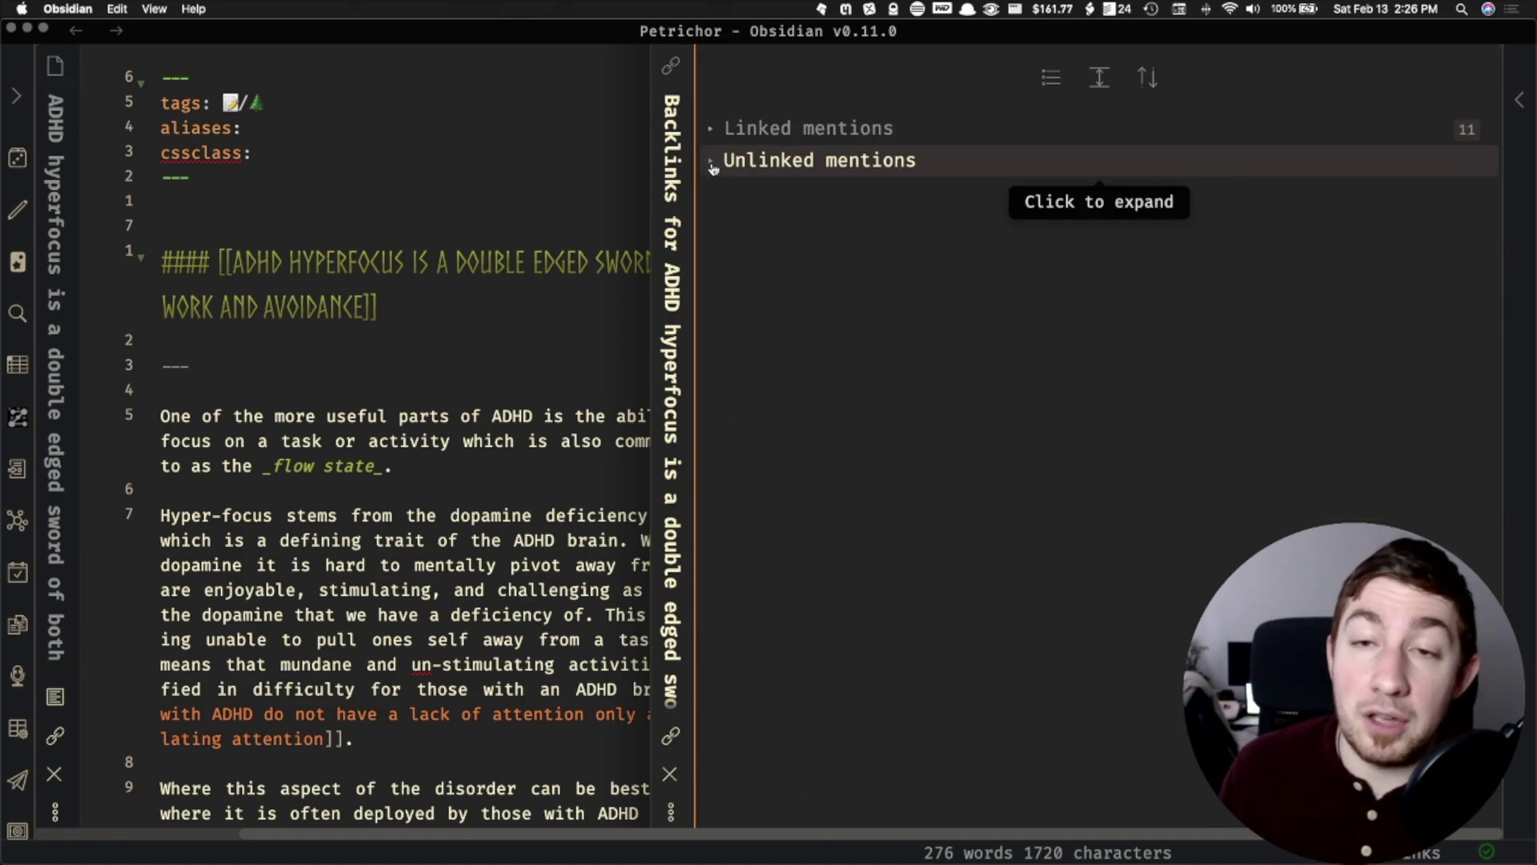
left_click(713, 165)
left_click(712, 164)
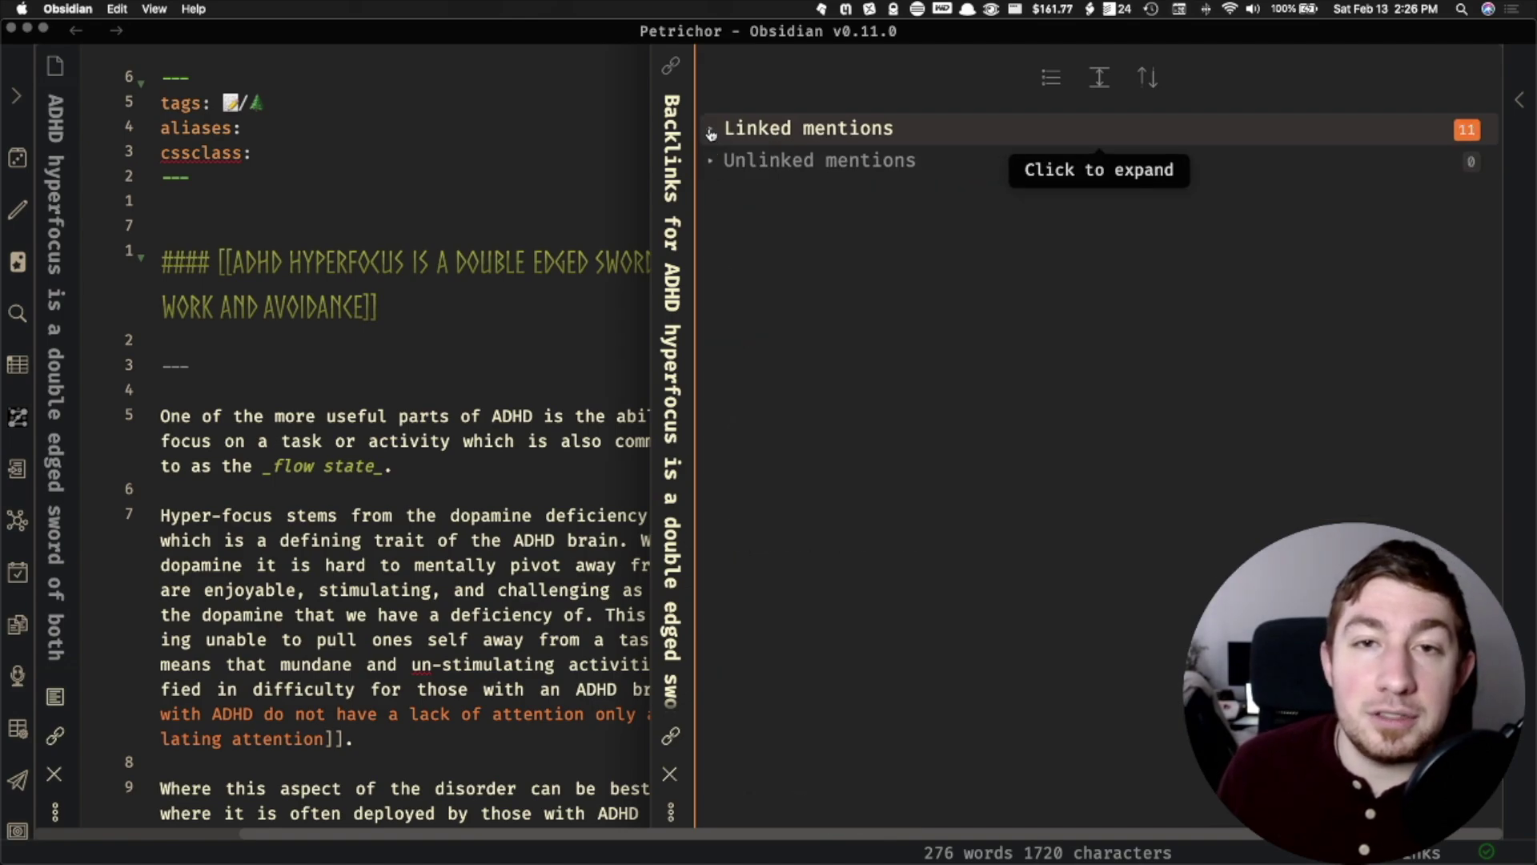
left_click(711, 131)
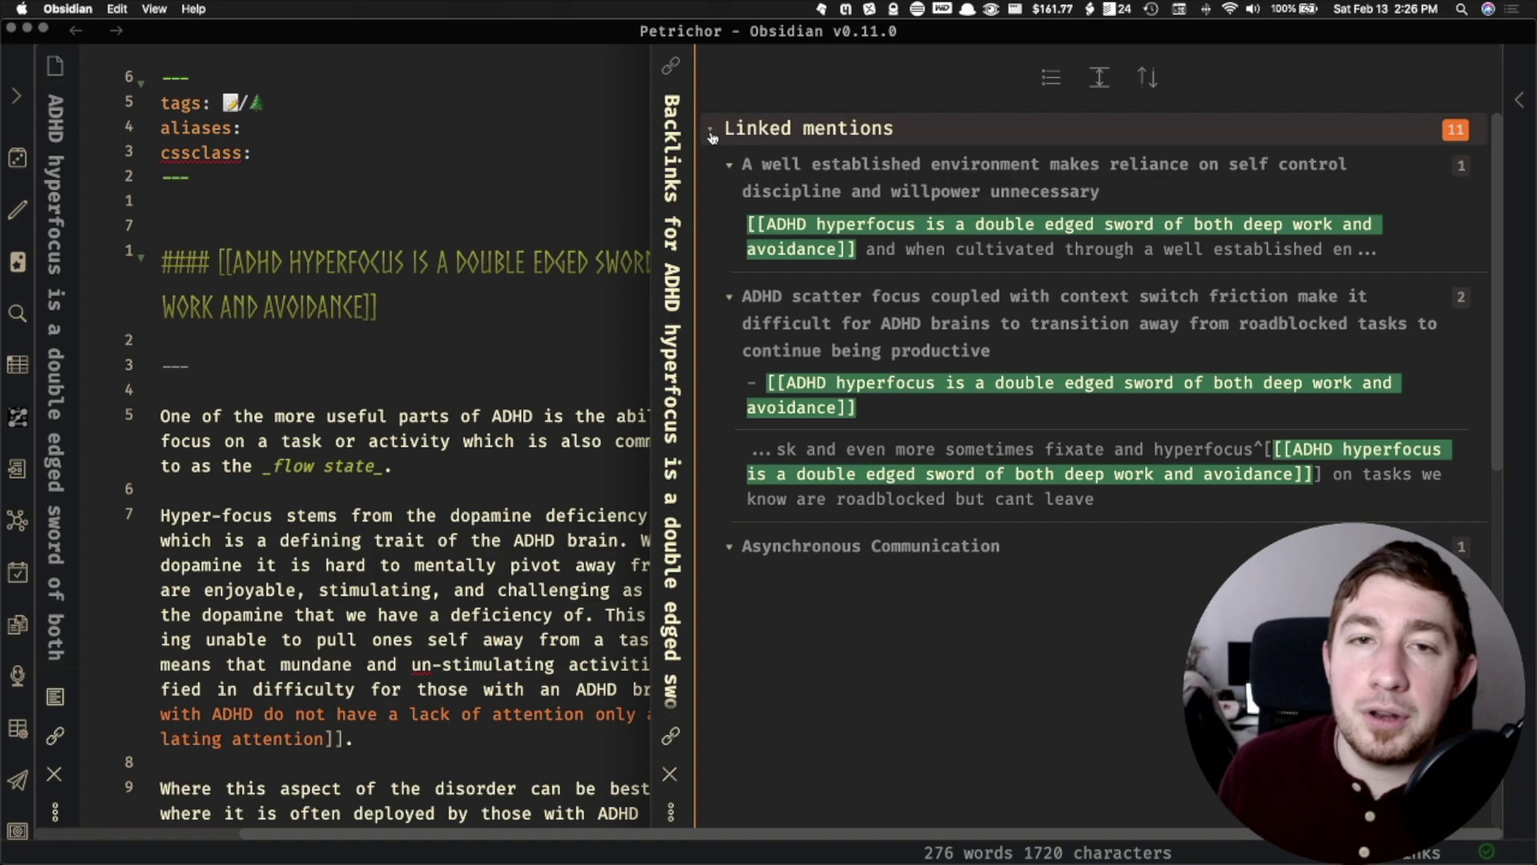
mouse_move(835, 223)
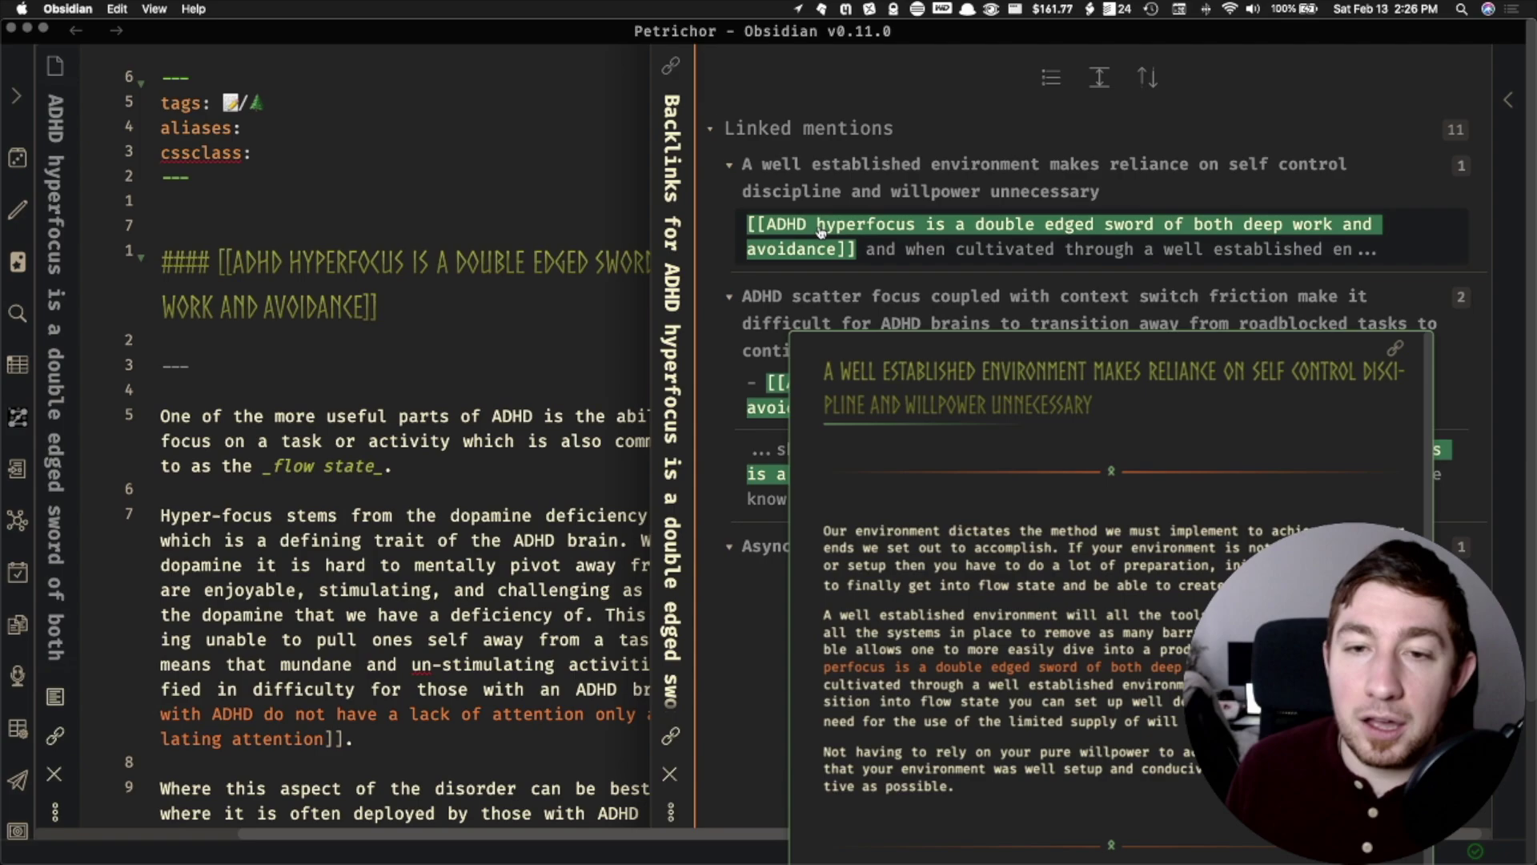
Preview the linked mentions, collapsing the Asynchronous Communication mention.
mouse_move(806, 249)
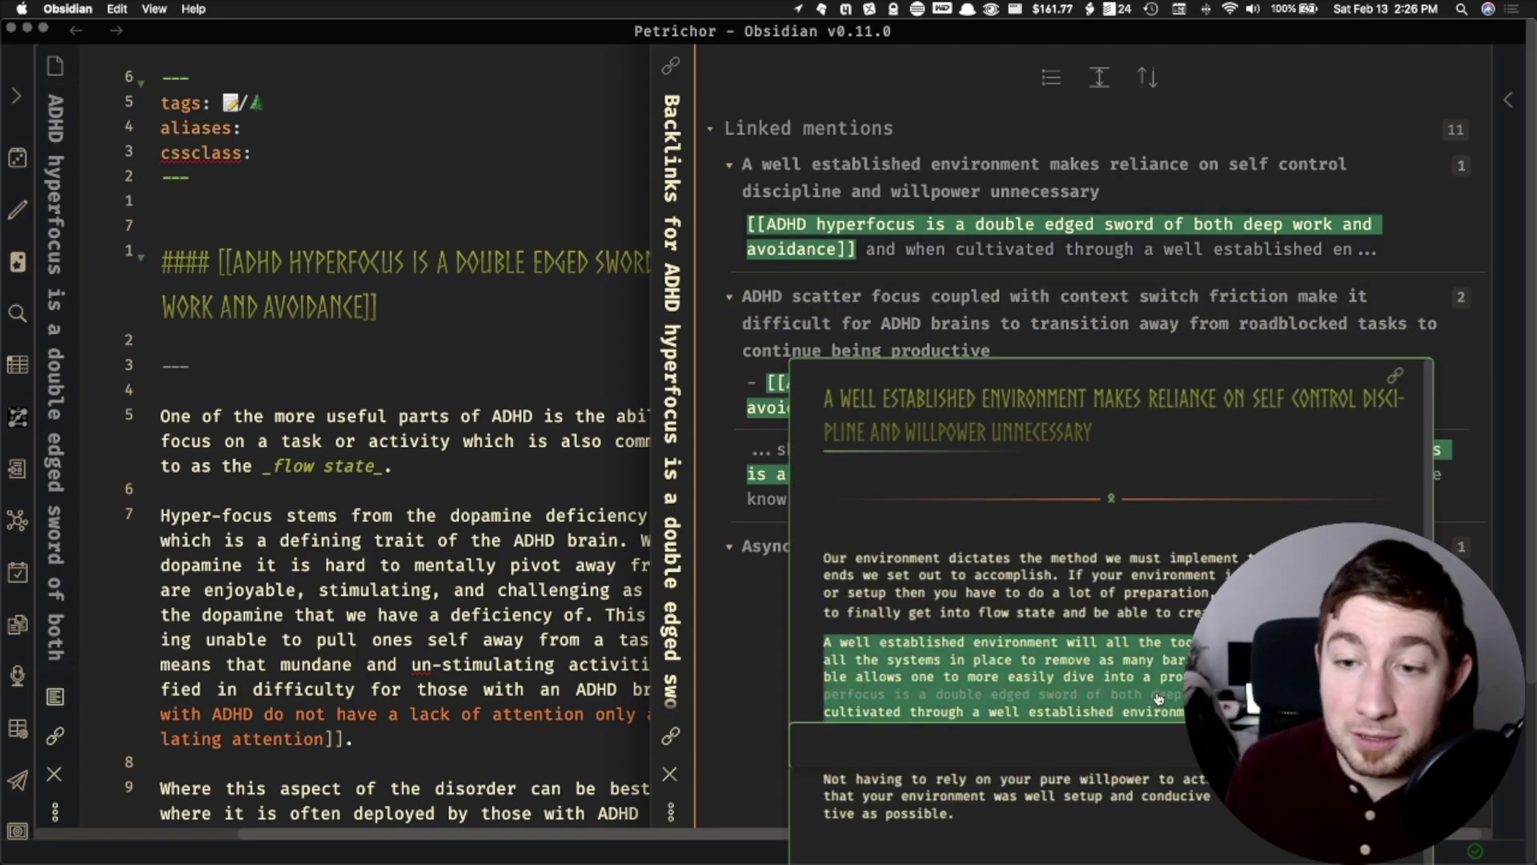
scroll(1131, 676, "down", 3)
scroll(1181, 660, "down", 5)
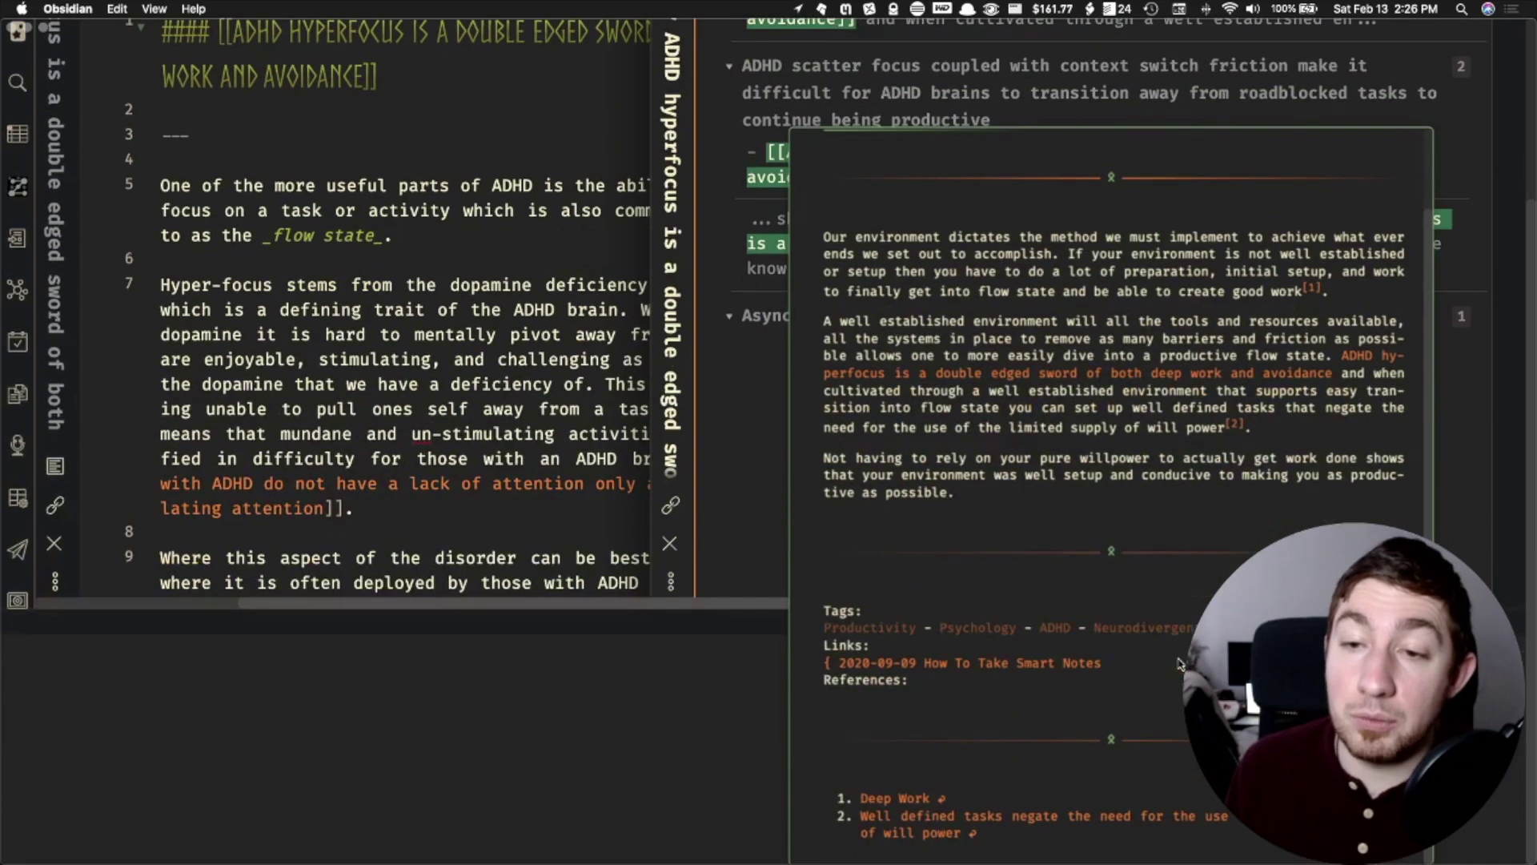
scroll(1137, 452, "up", 5)
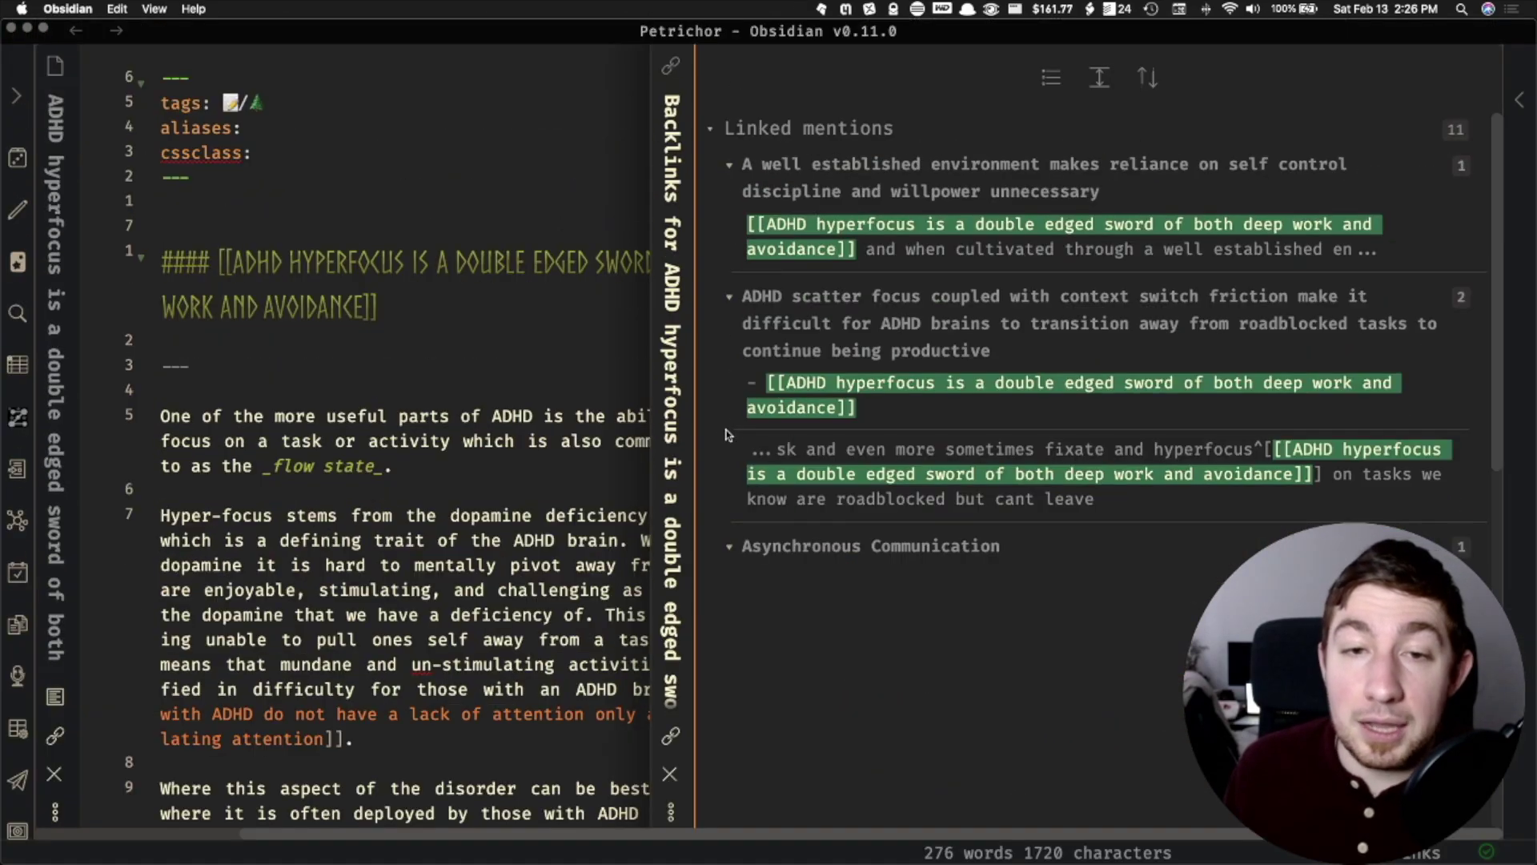
mouse_move(873, 396)
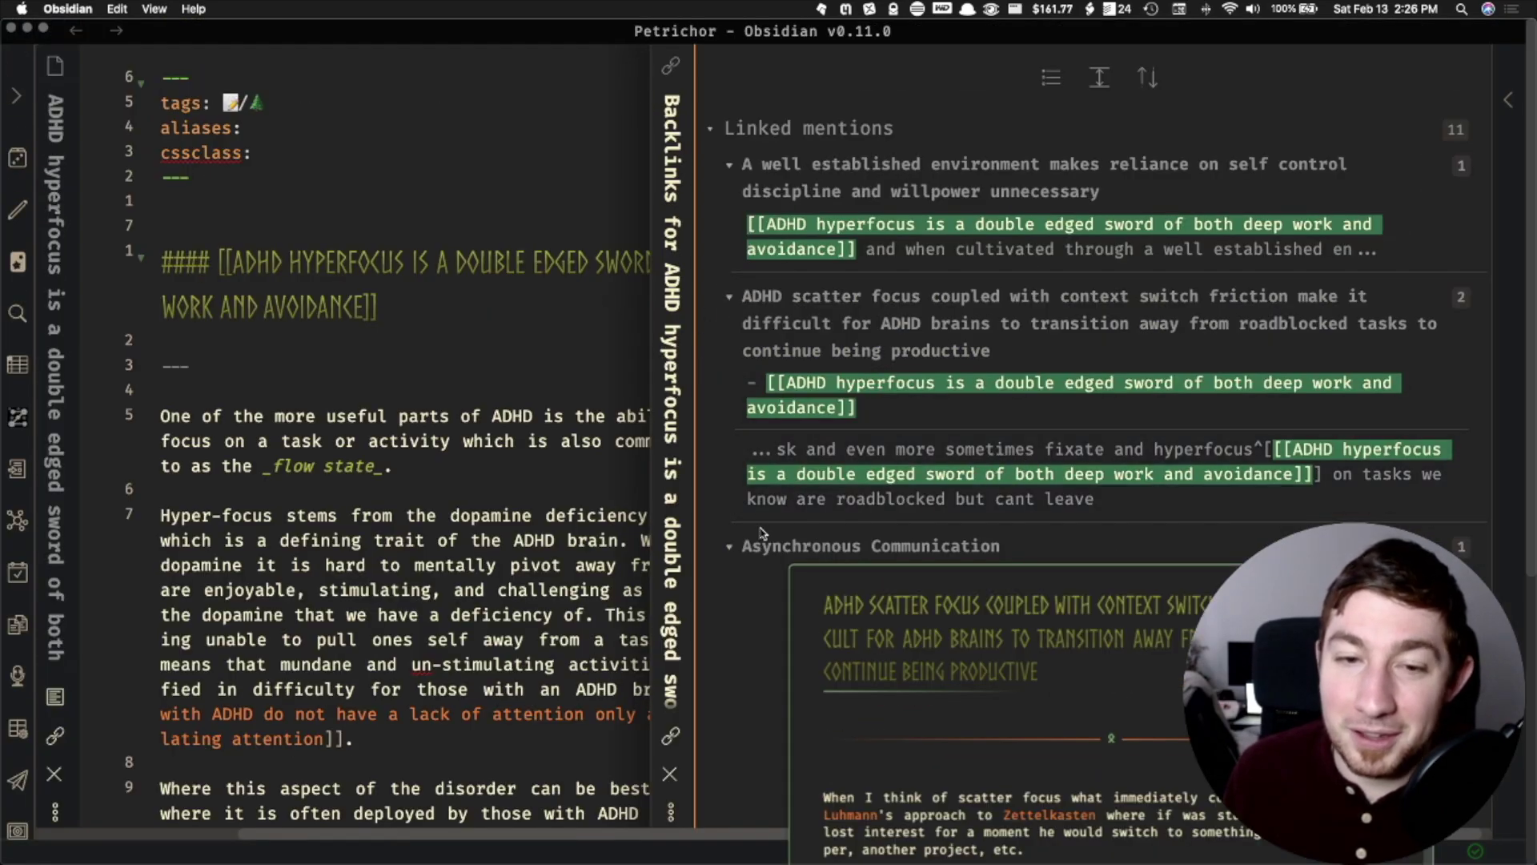
left_click(726, 549)
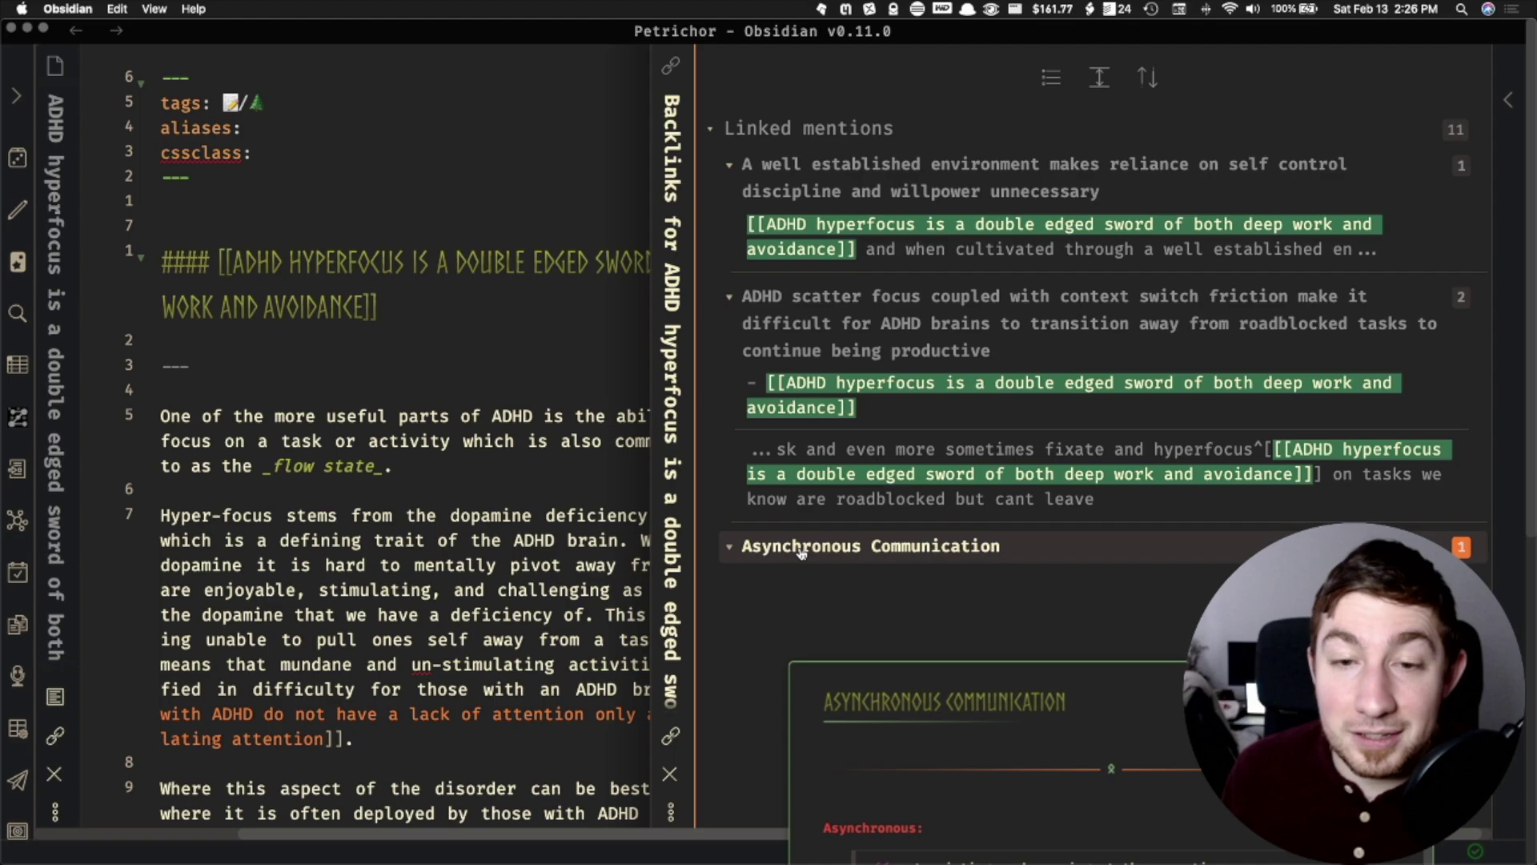
scroll(881, 480, "down", 4)
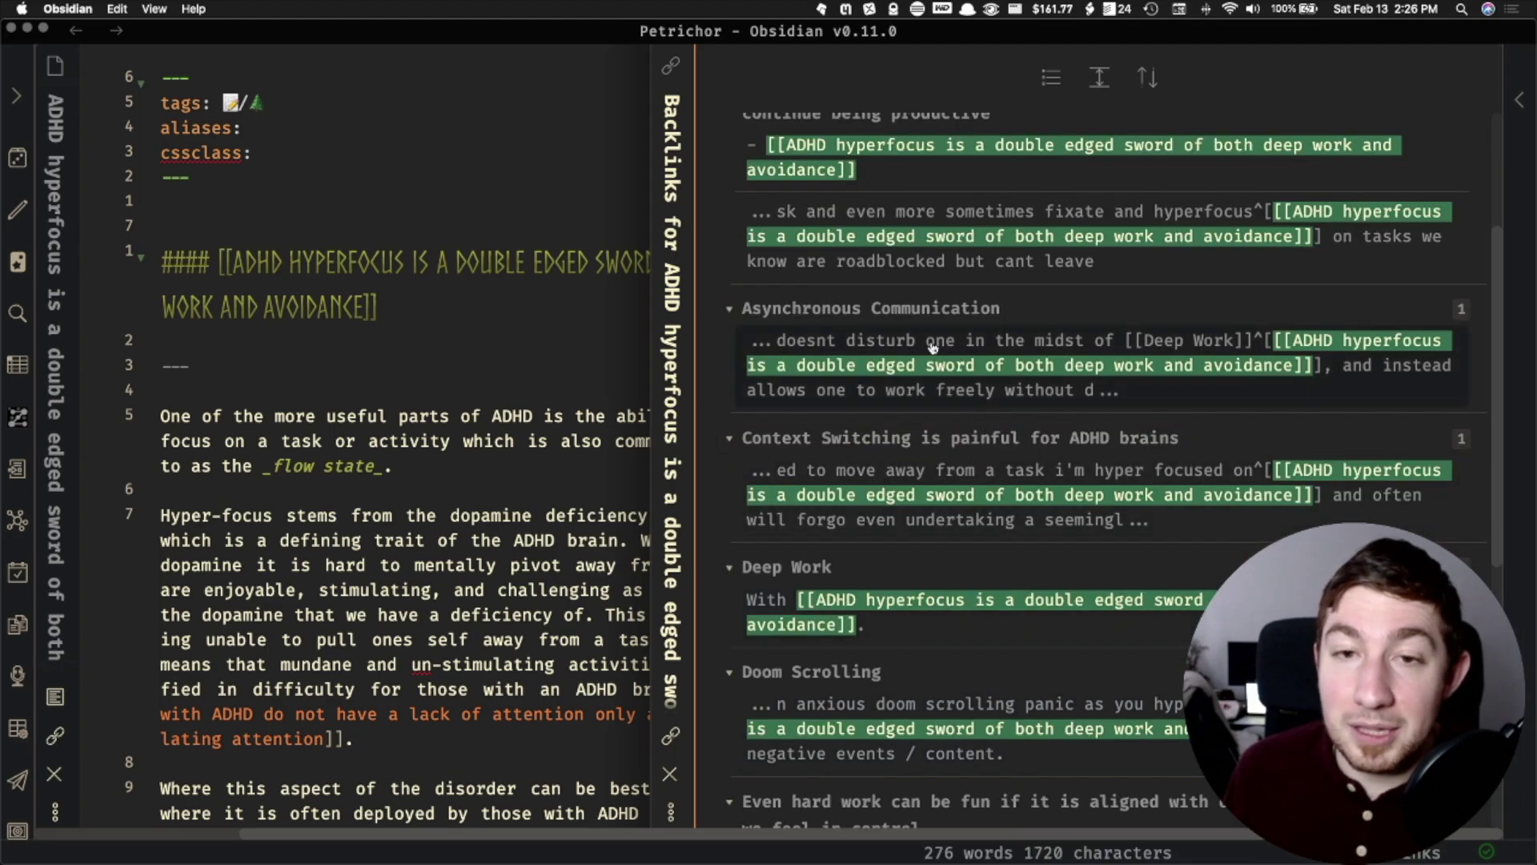
scroll(978, 421, "up", 4)
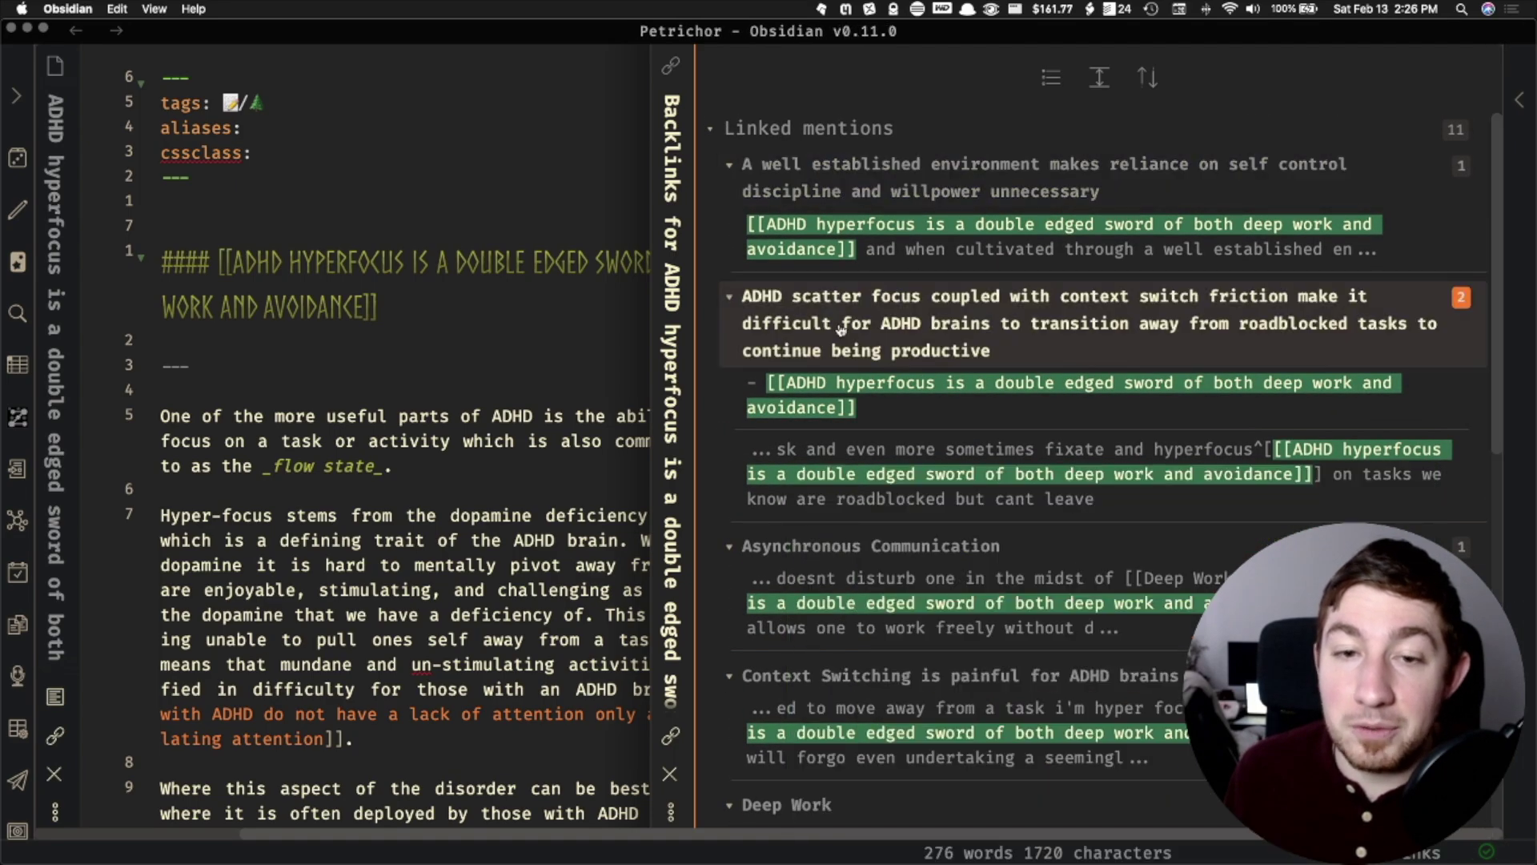
mouse_move(917, 628)
scroll(1132, 766, "down", 5)
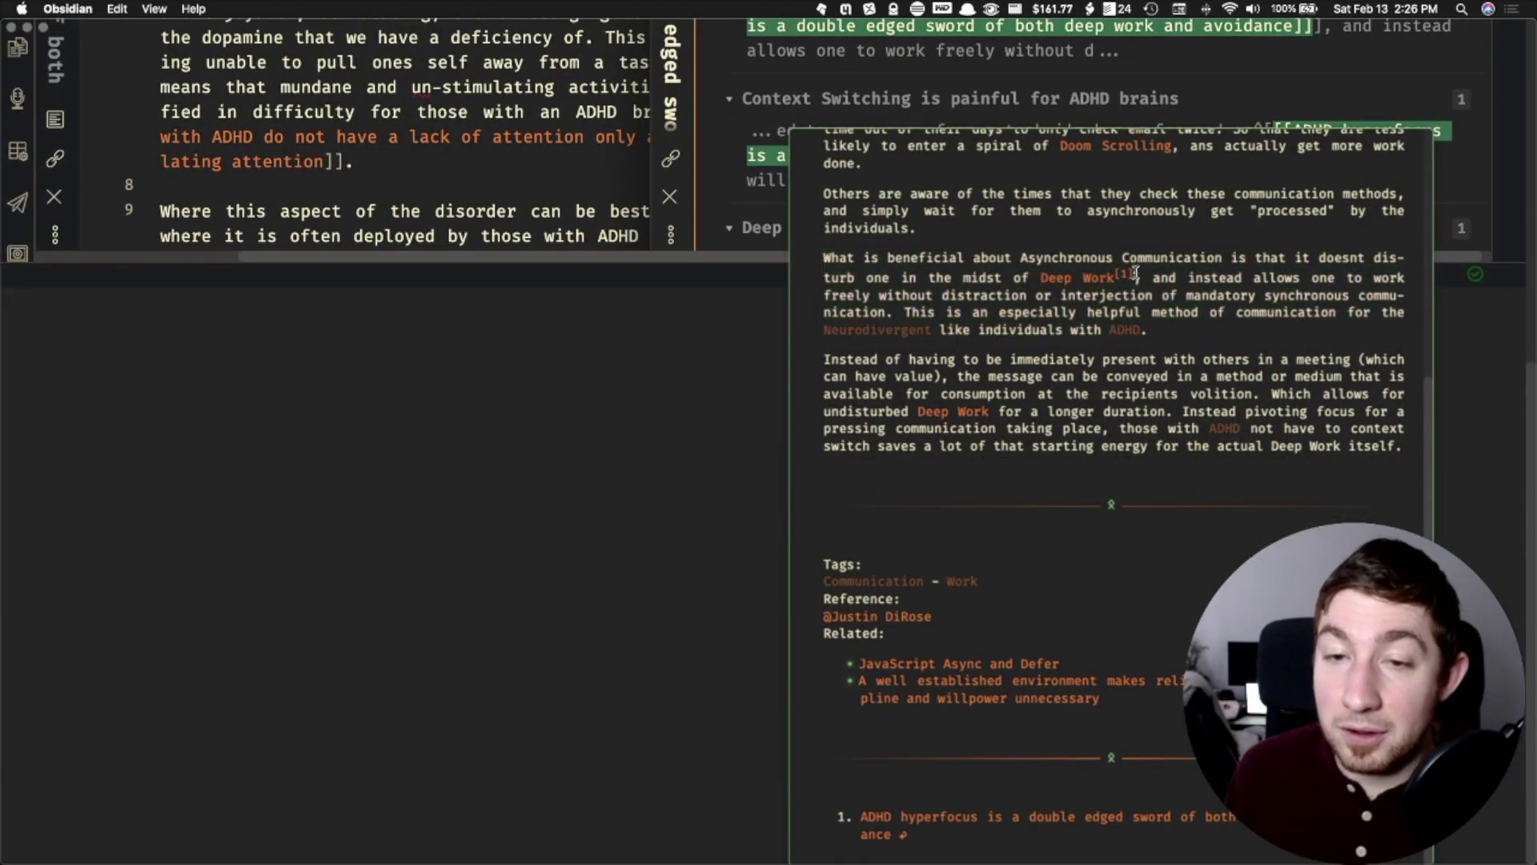
scroll(1001, 768, "up", 5)
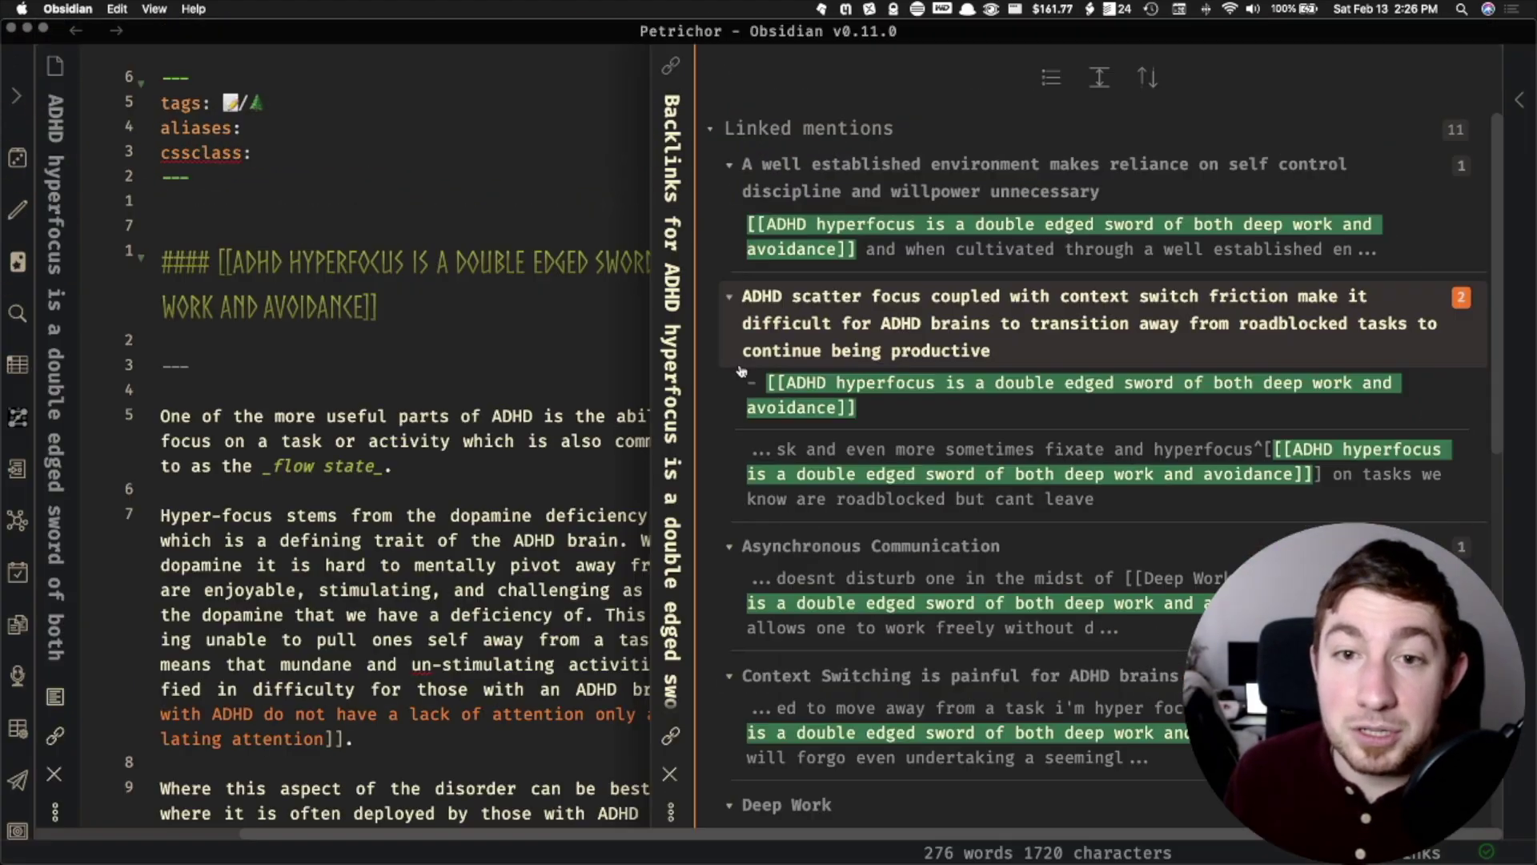
mouse_move(902, 176)
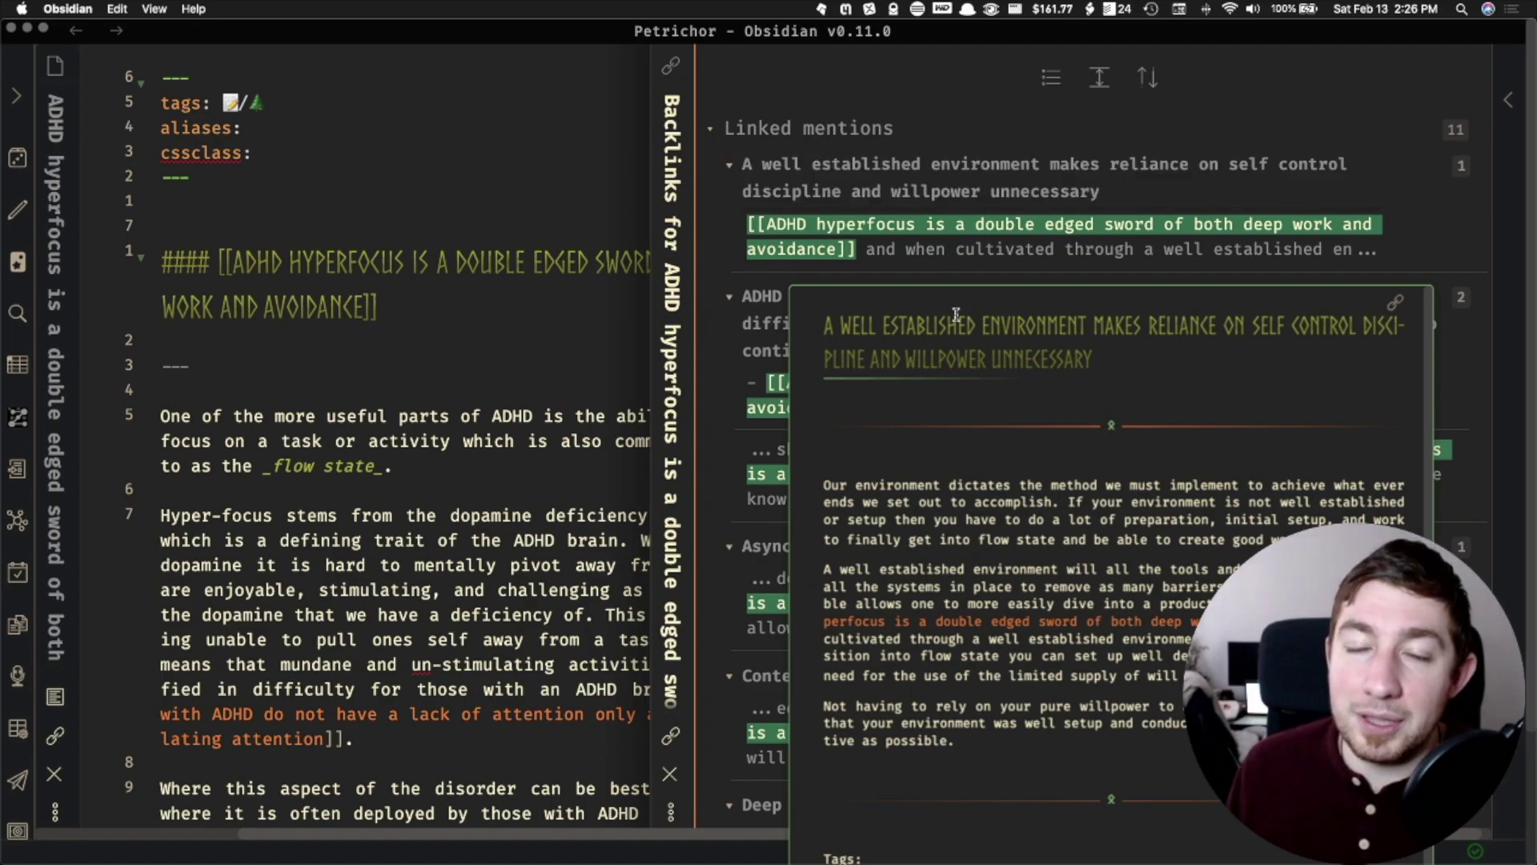
scroll(1101, 445, "down", 3)
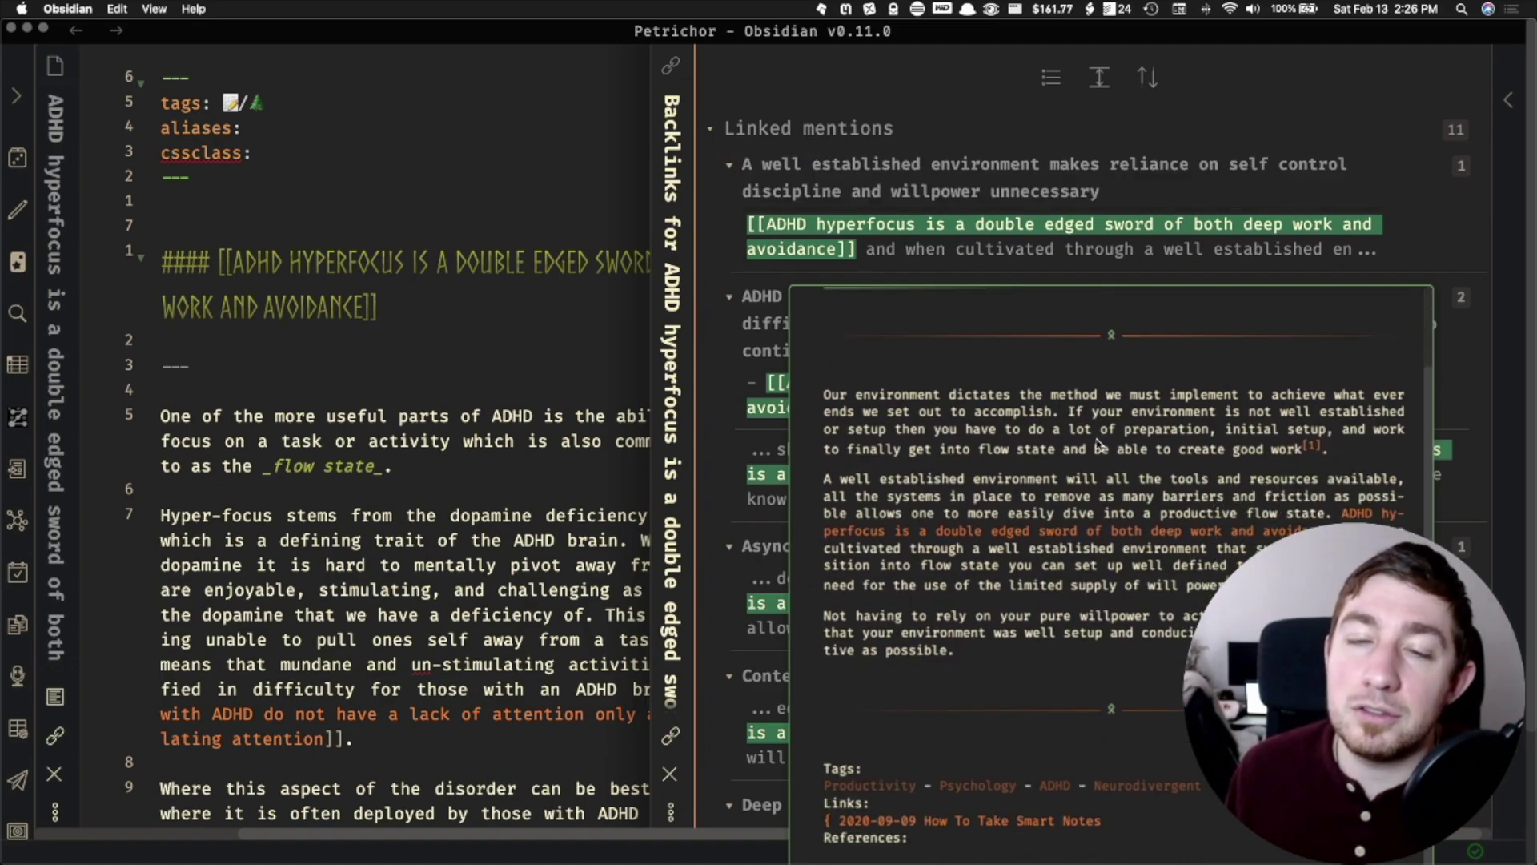
Back in the backlinks pane, collapse Linked mentions and expand Unlinked mentions, showing 0.
left_click(475, 377)
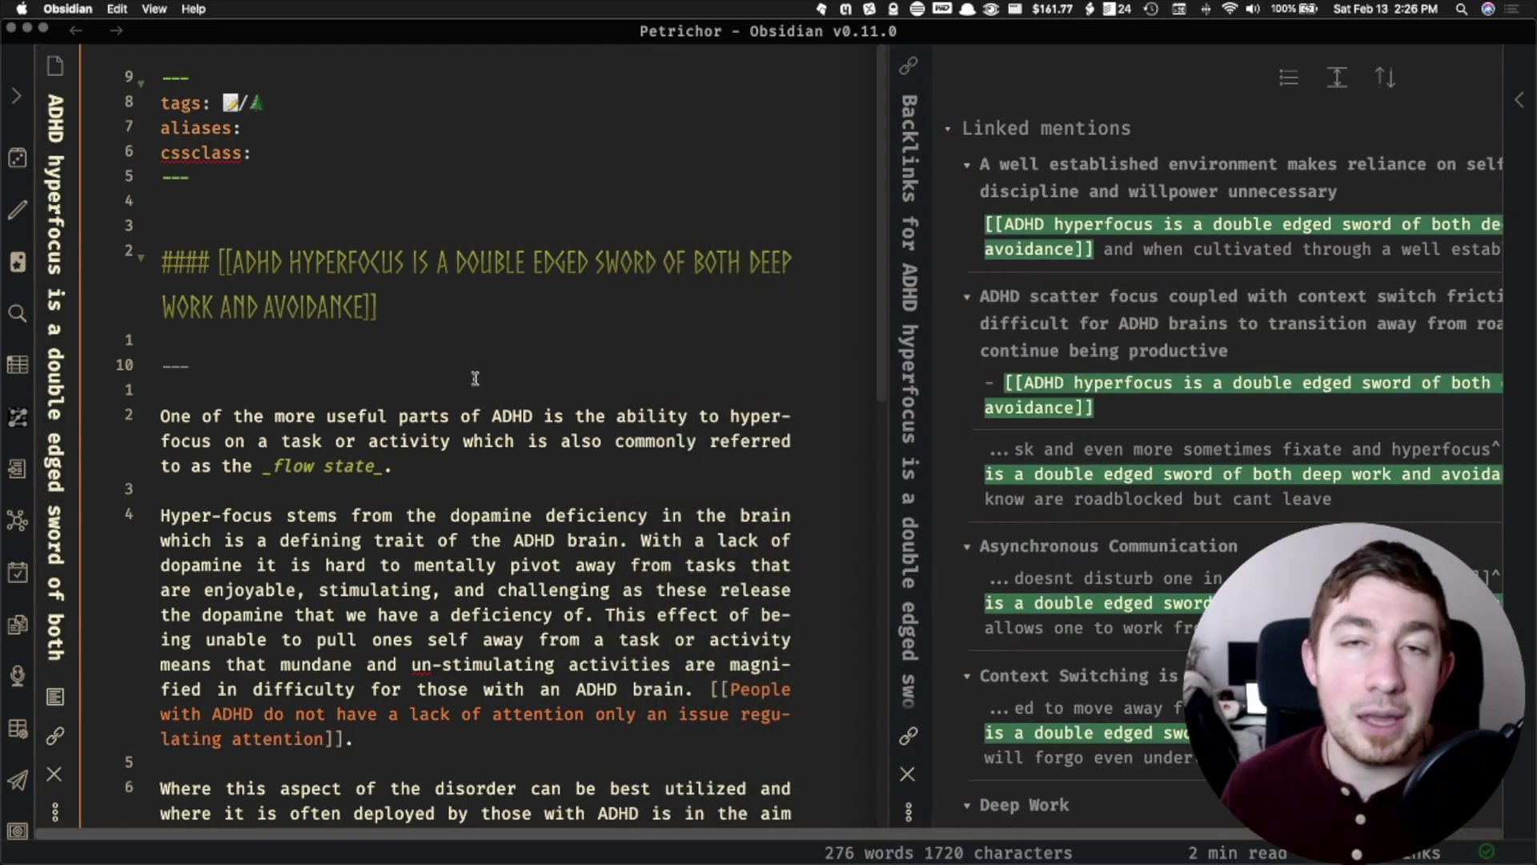
left_click(1087, 107)
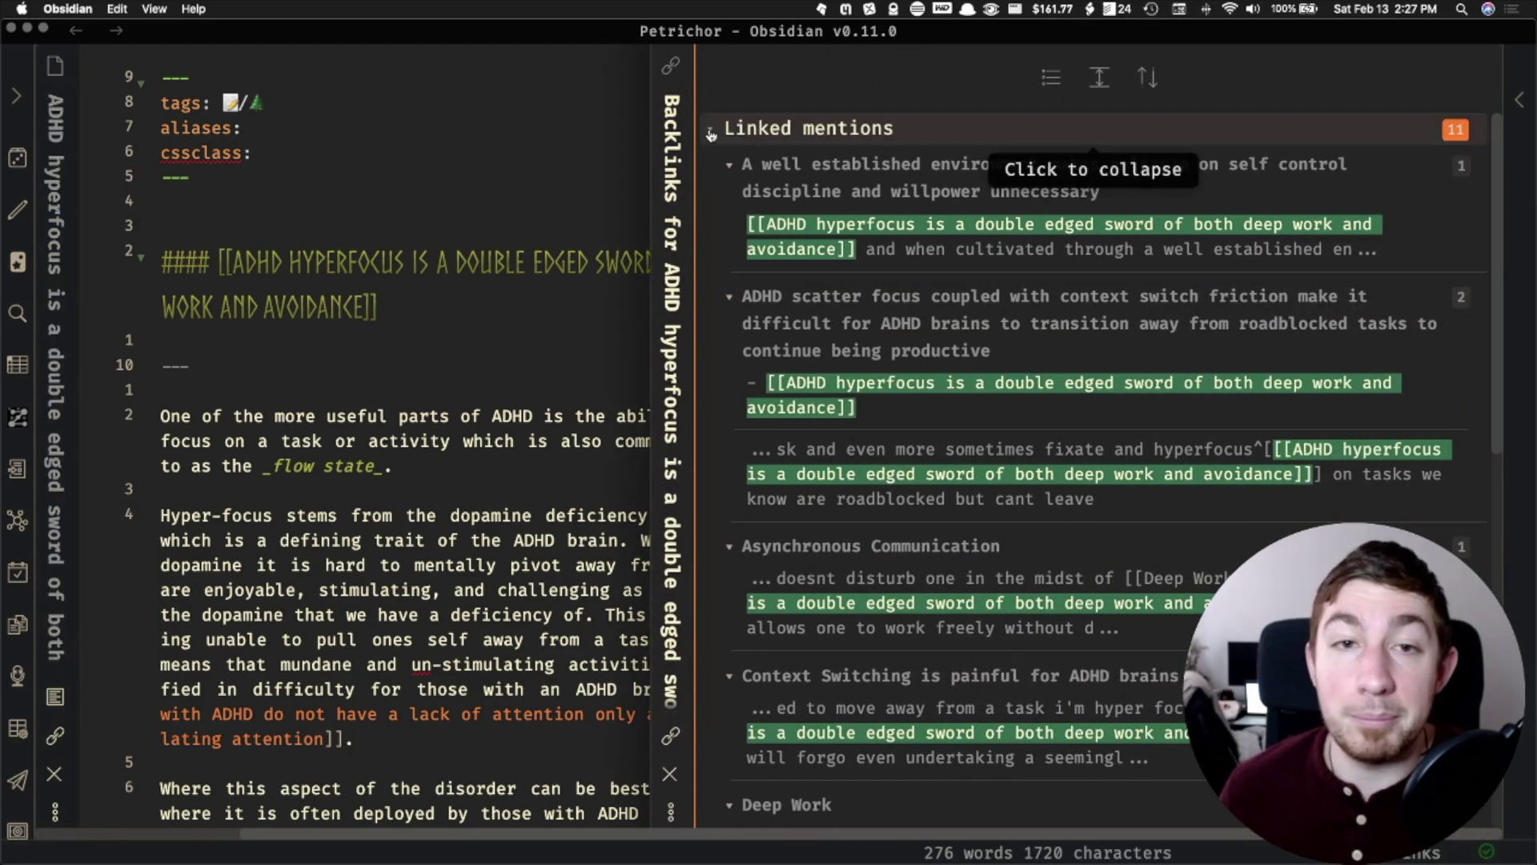
left_click(712, 130)
left_click(749, 164)
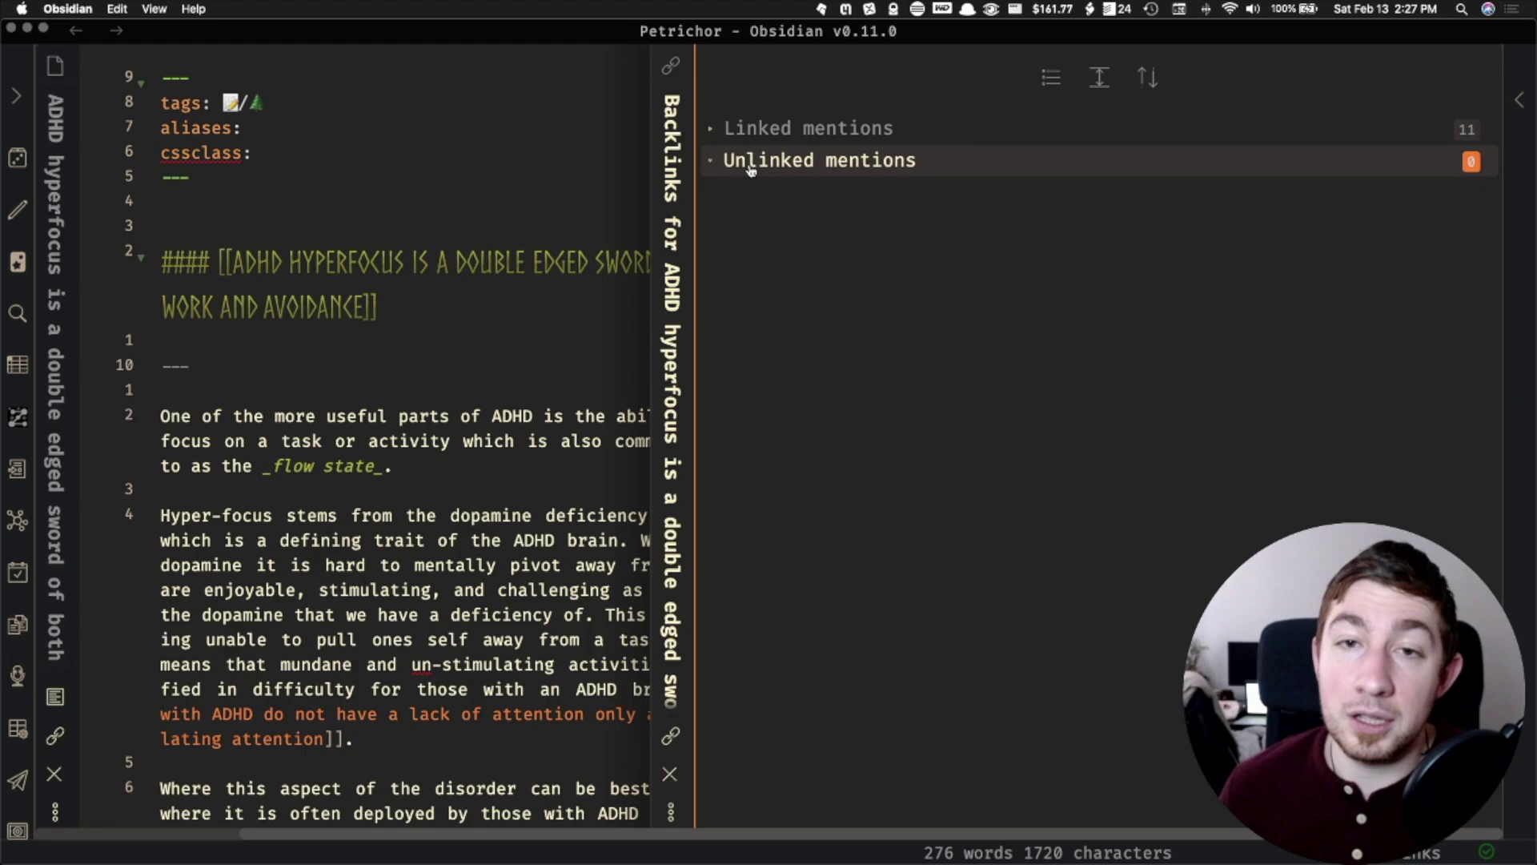
Collapse Unlinked mentions and open the Graph view of all 1141 notes.
left_click(715, 164)
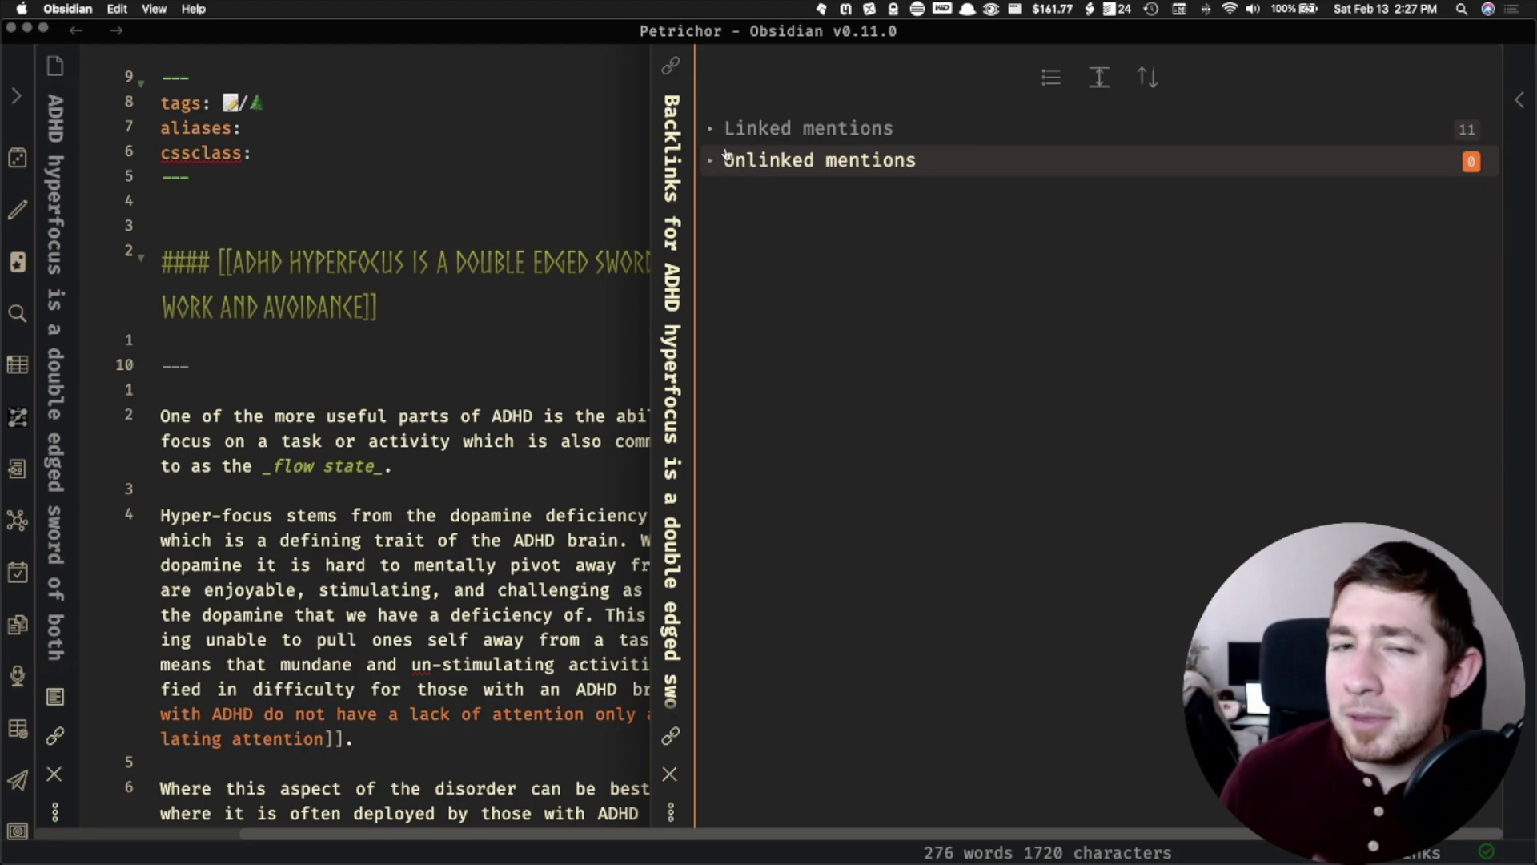
key("super+p")
type("gr")
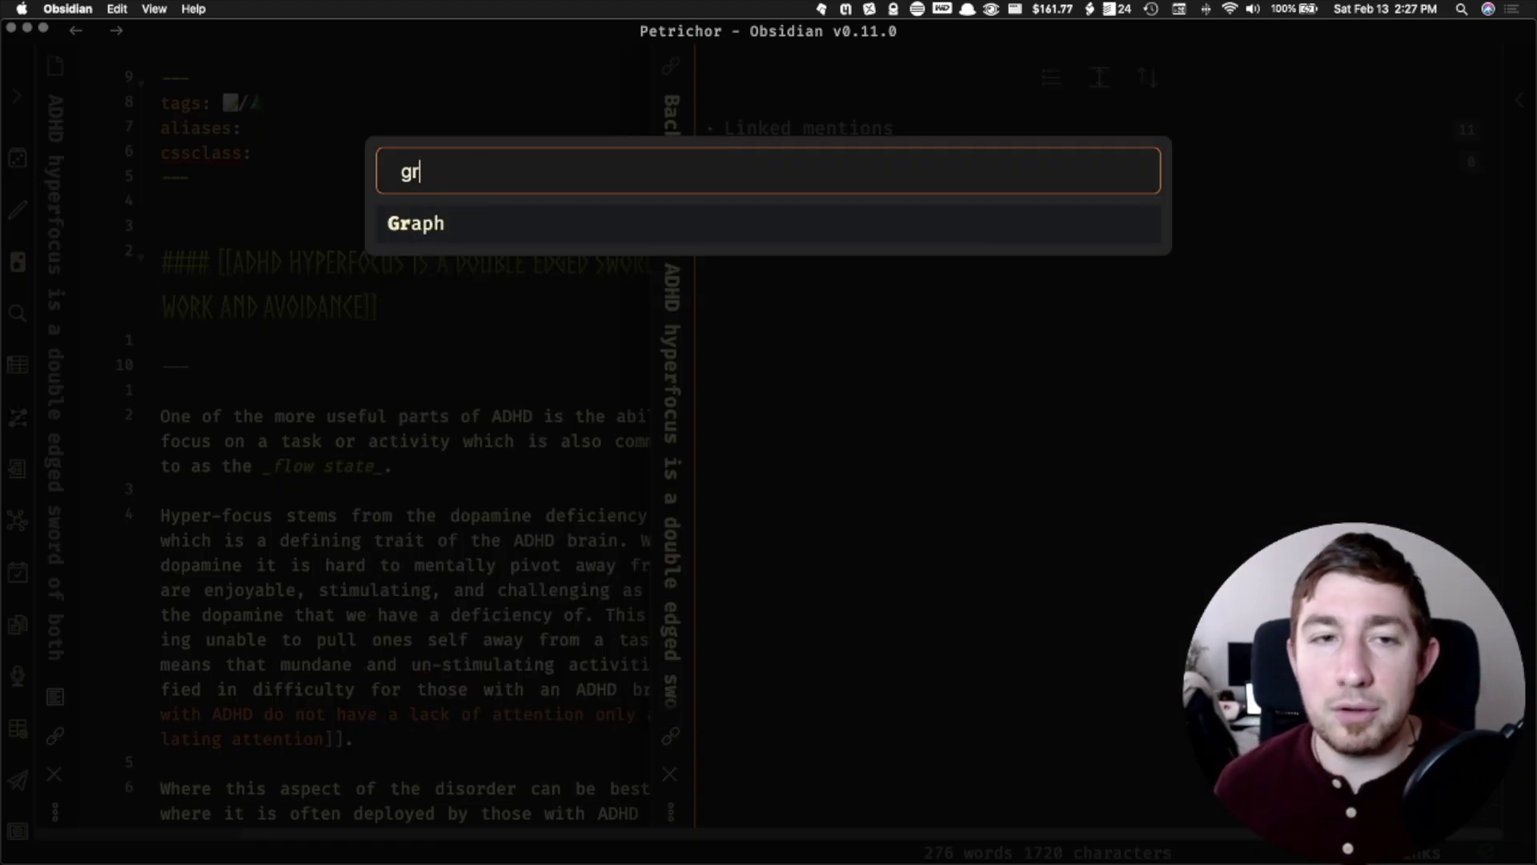
key("Return")
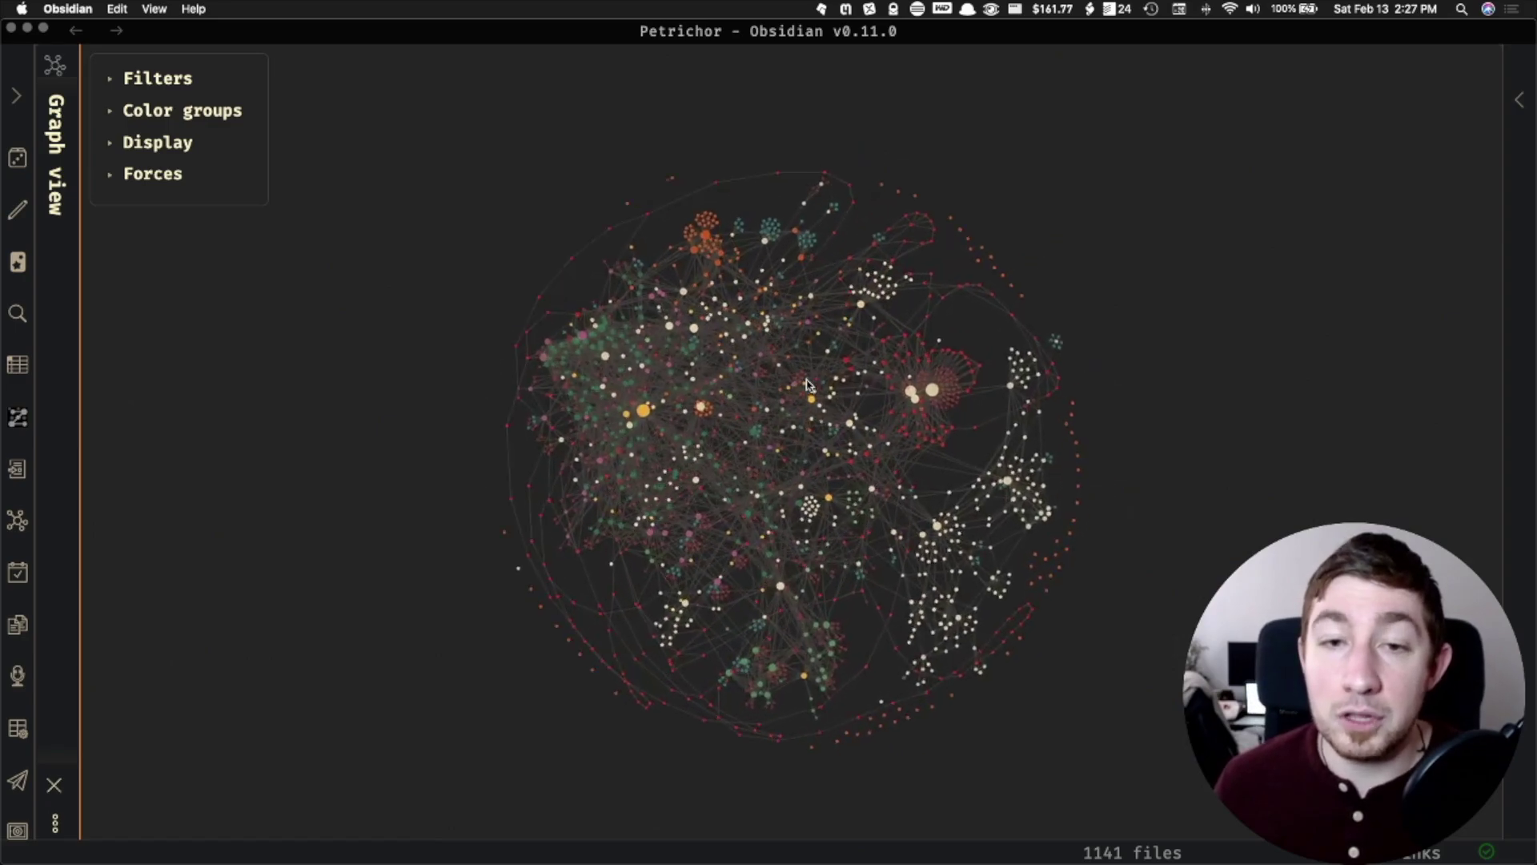
Zoom and pan the graph, previewing notes such as typing from their nodes.
scroll(804, 372, "up", 5)
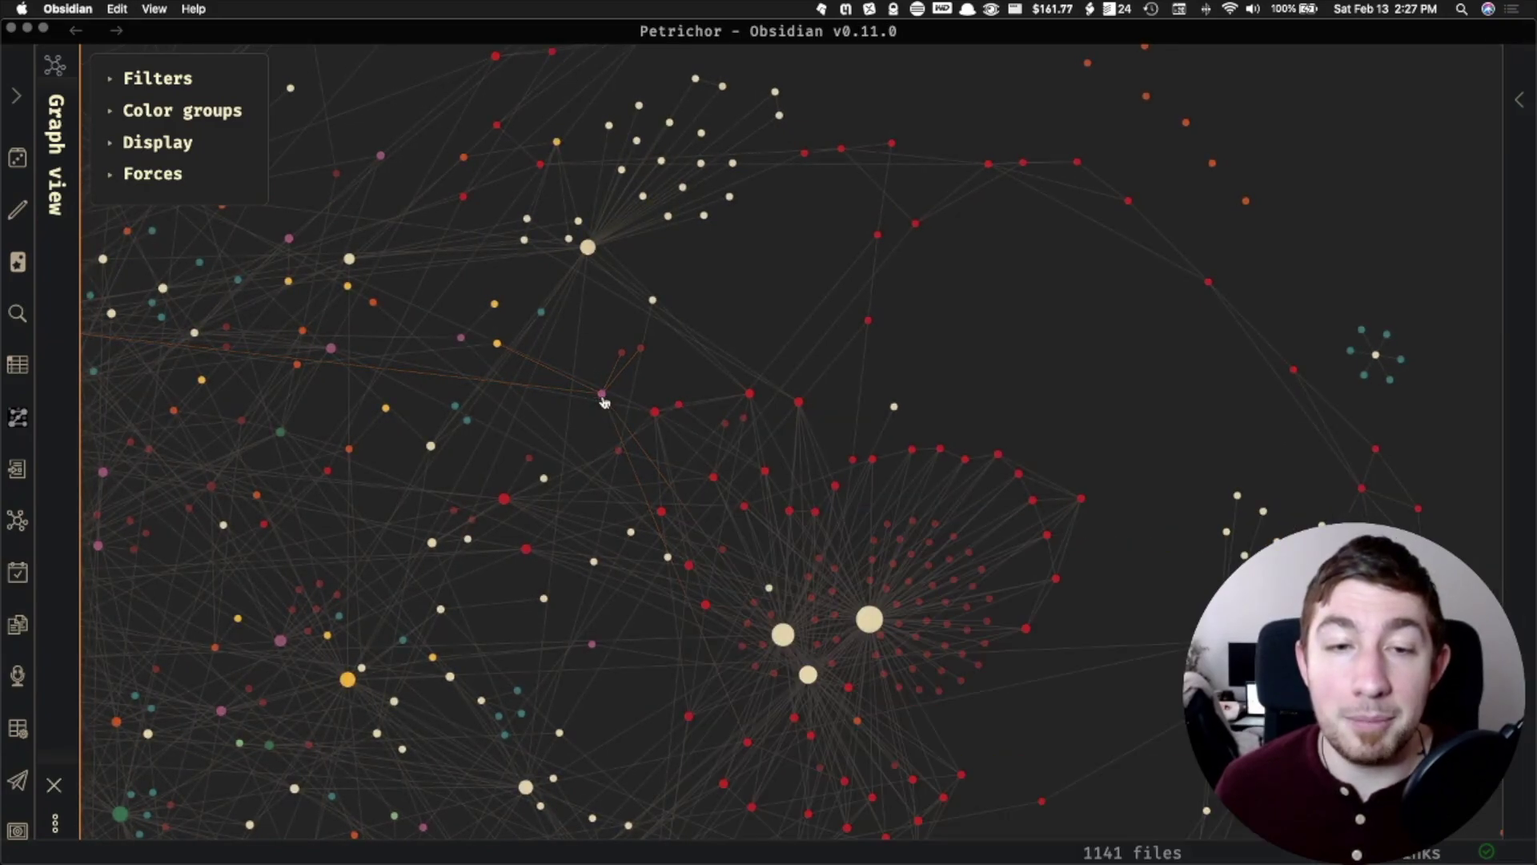
scroll(604, 400, "down", 6)
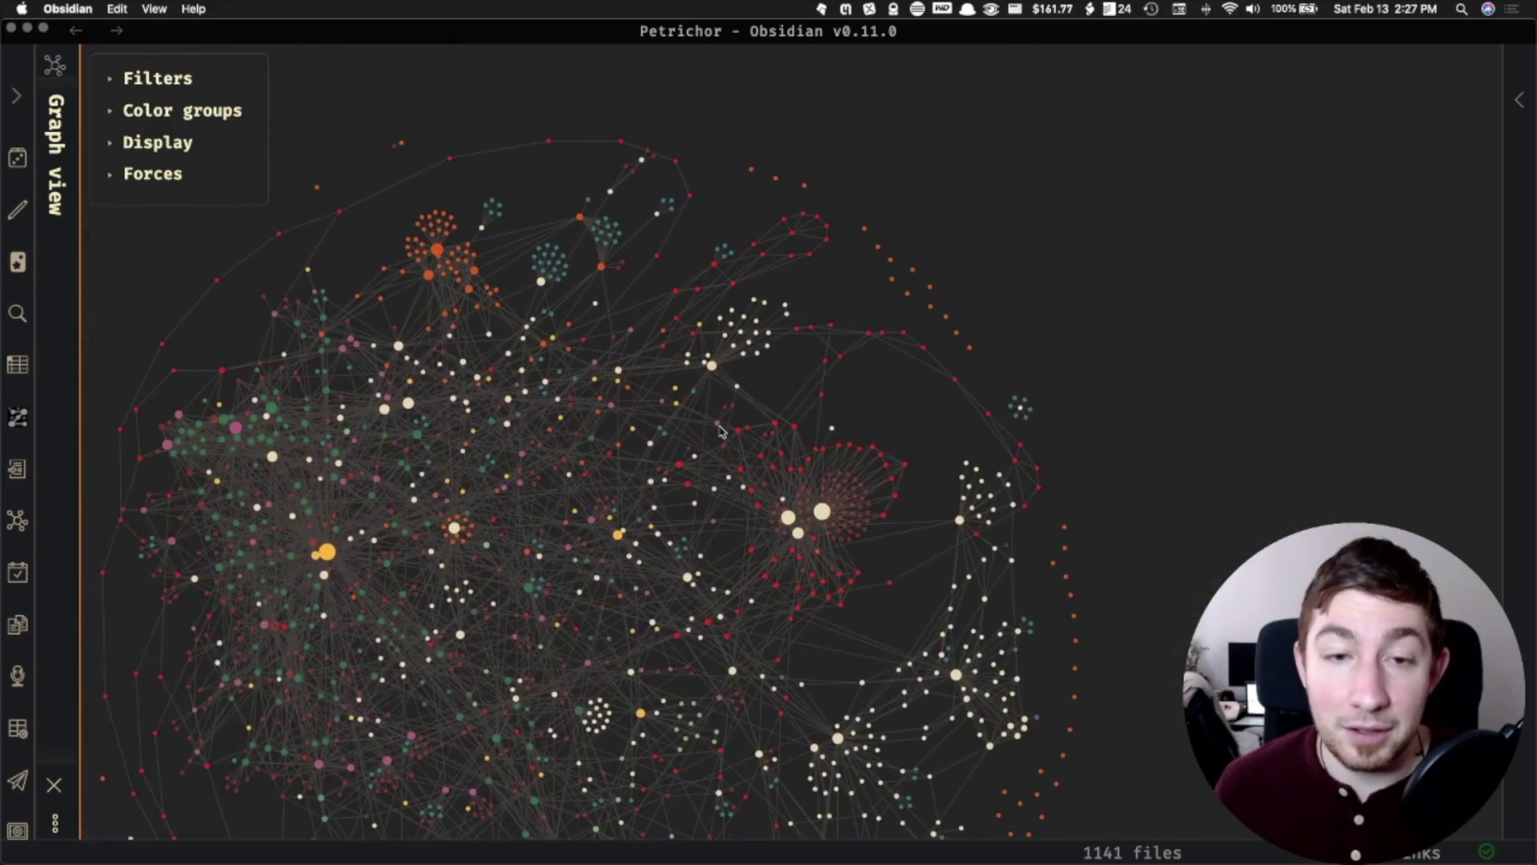
mouse_move(715, 428)
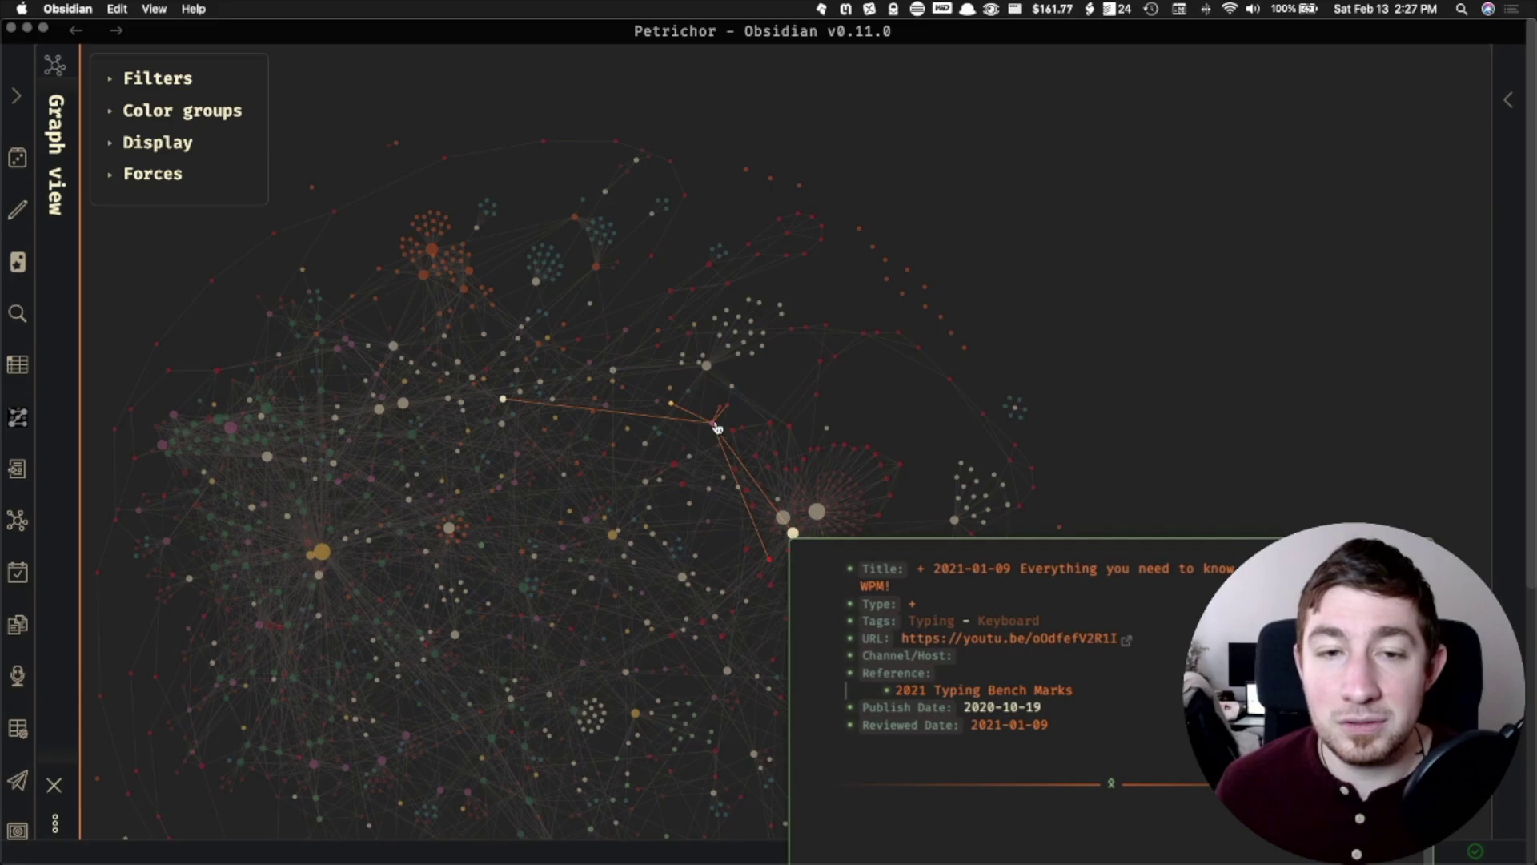
left_click_drag(764, 400, 725, 164)
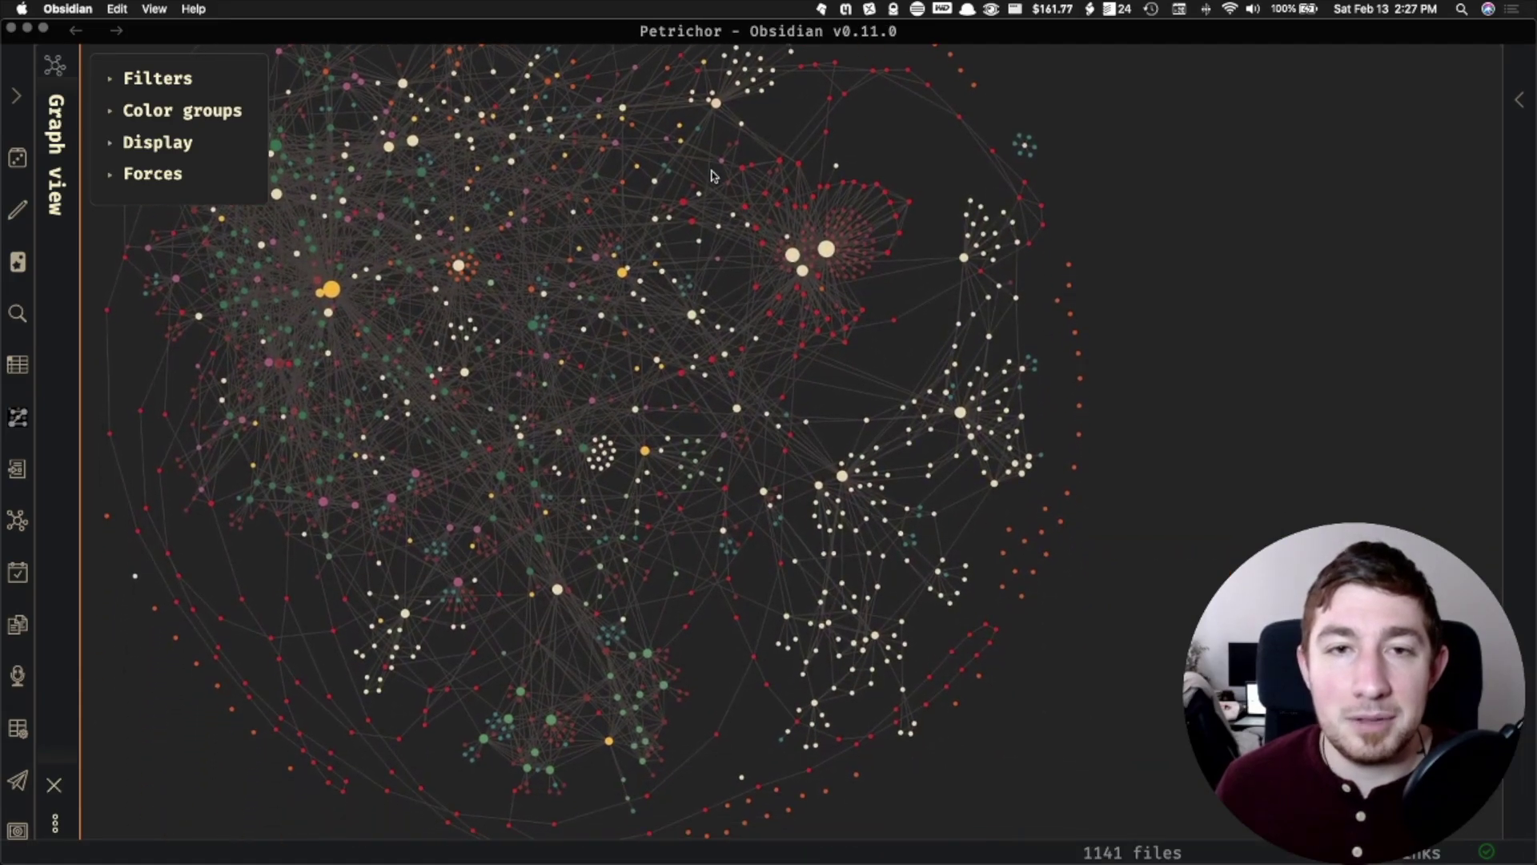
mouse_move(724, 164)
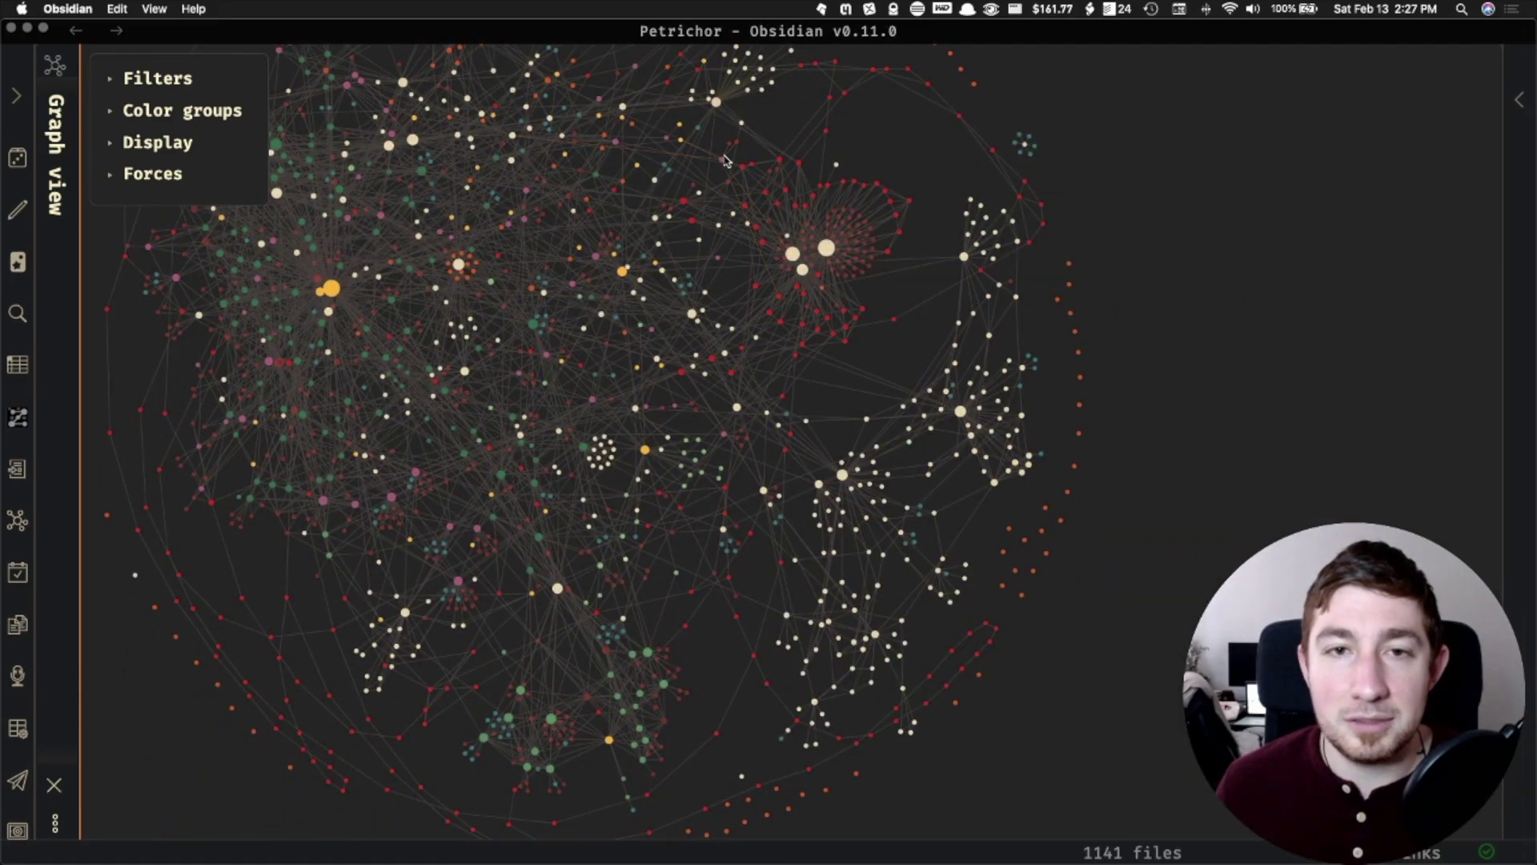
scroll(723, 164, "up", 5)
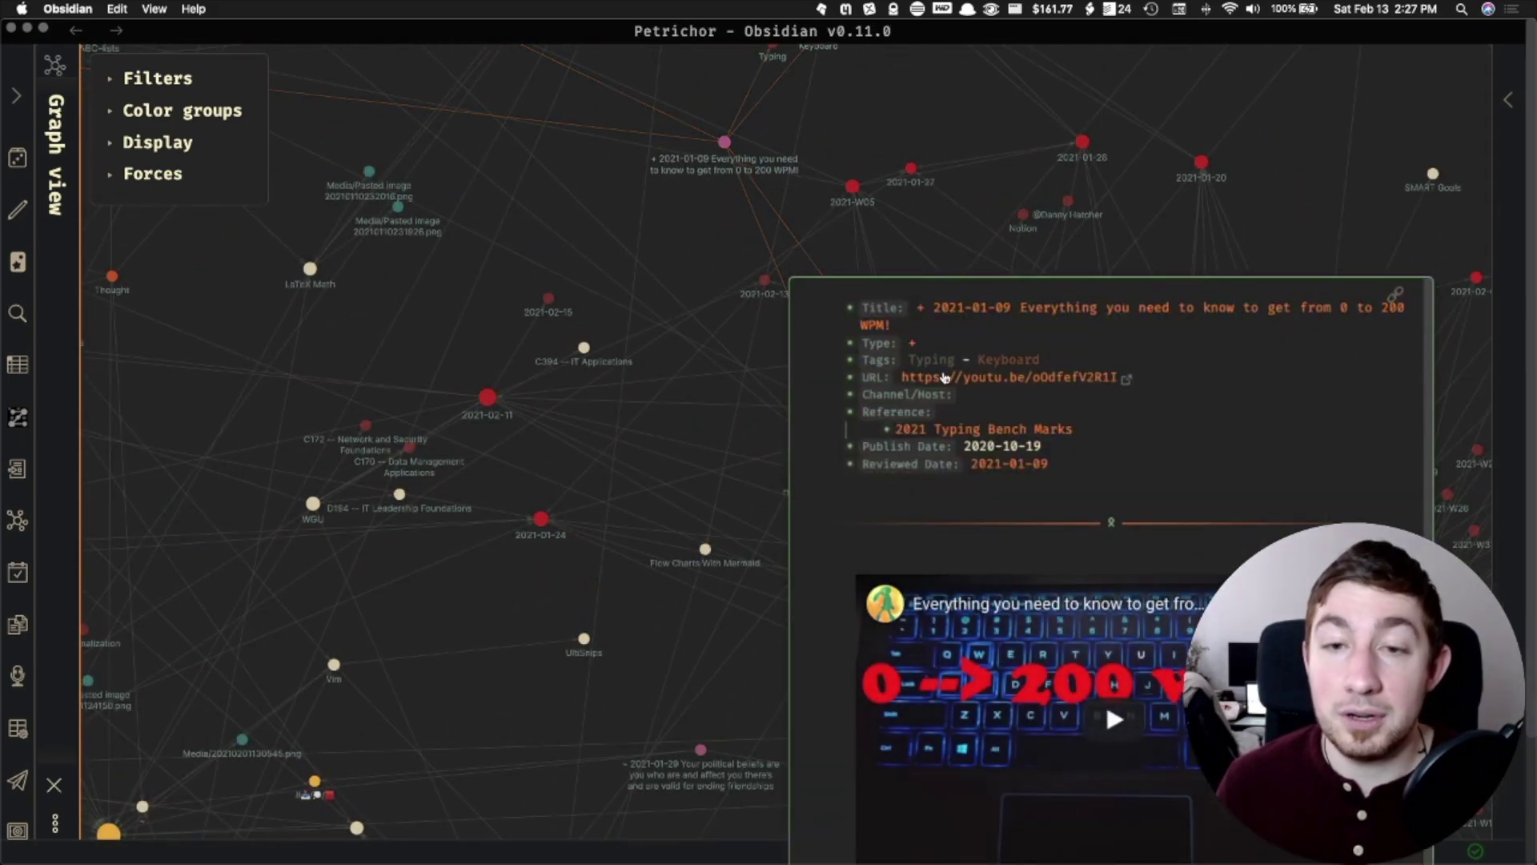
scroll(945, 377, "down", 6)
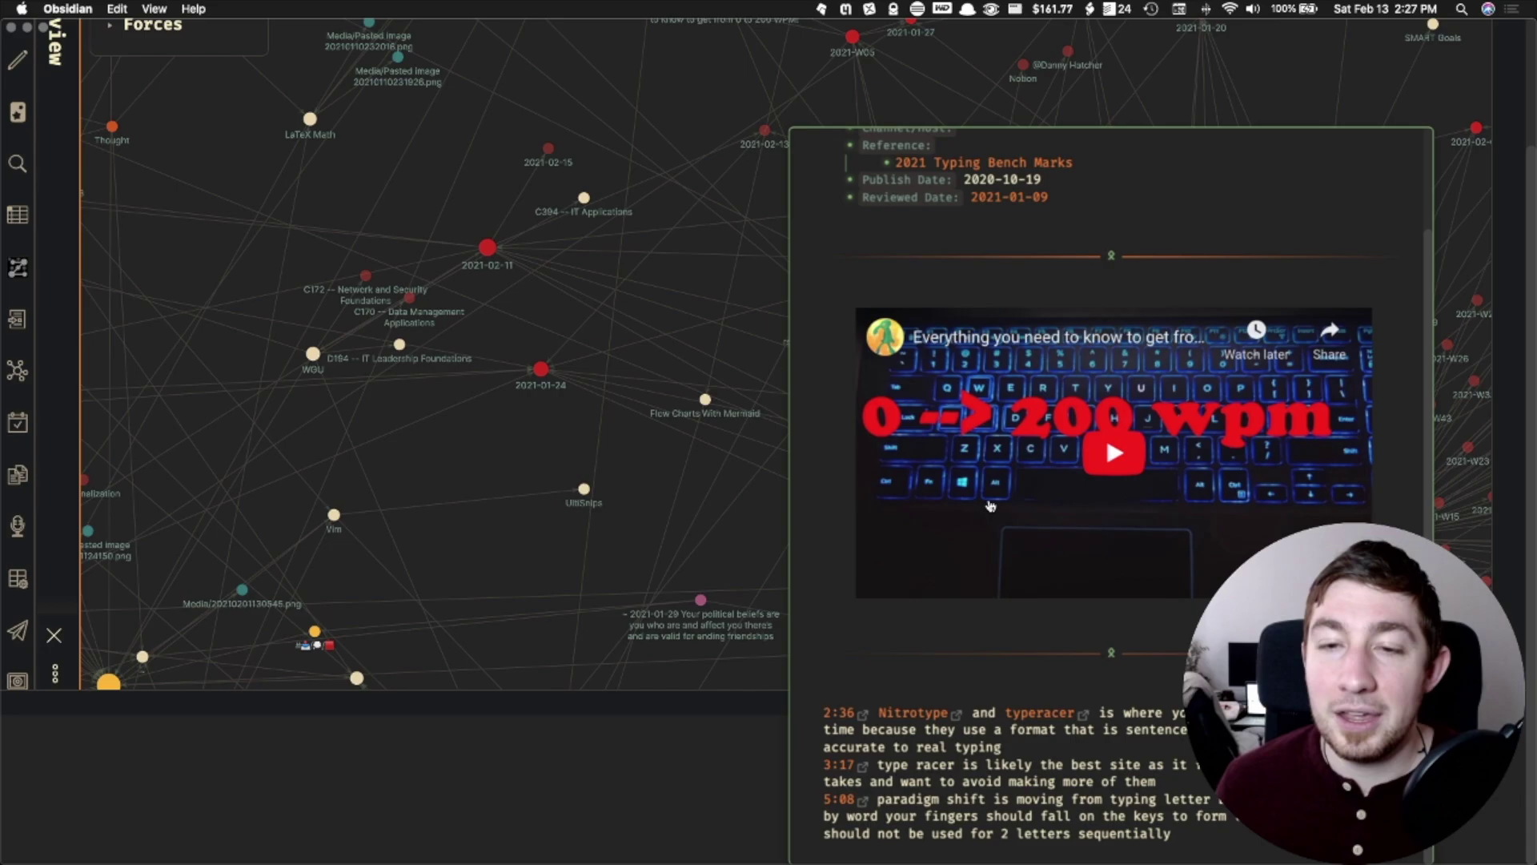
scroll(1103, 548, "up", 6)
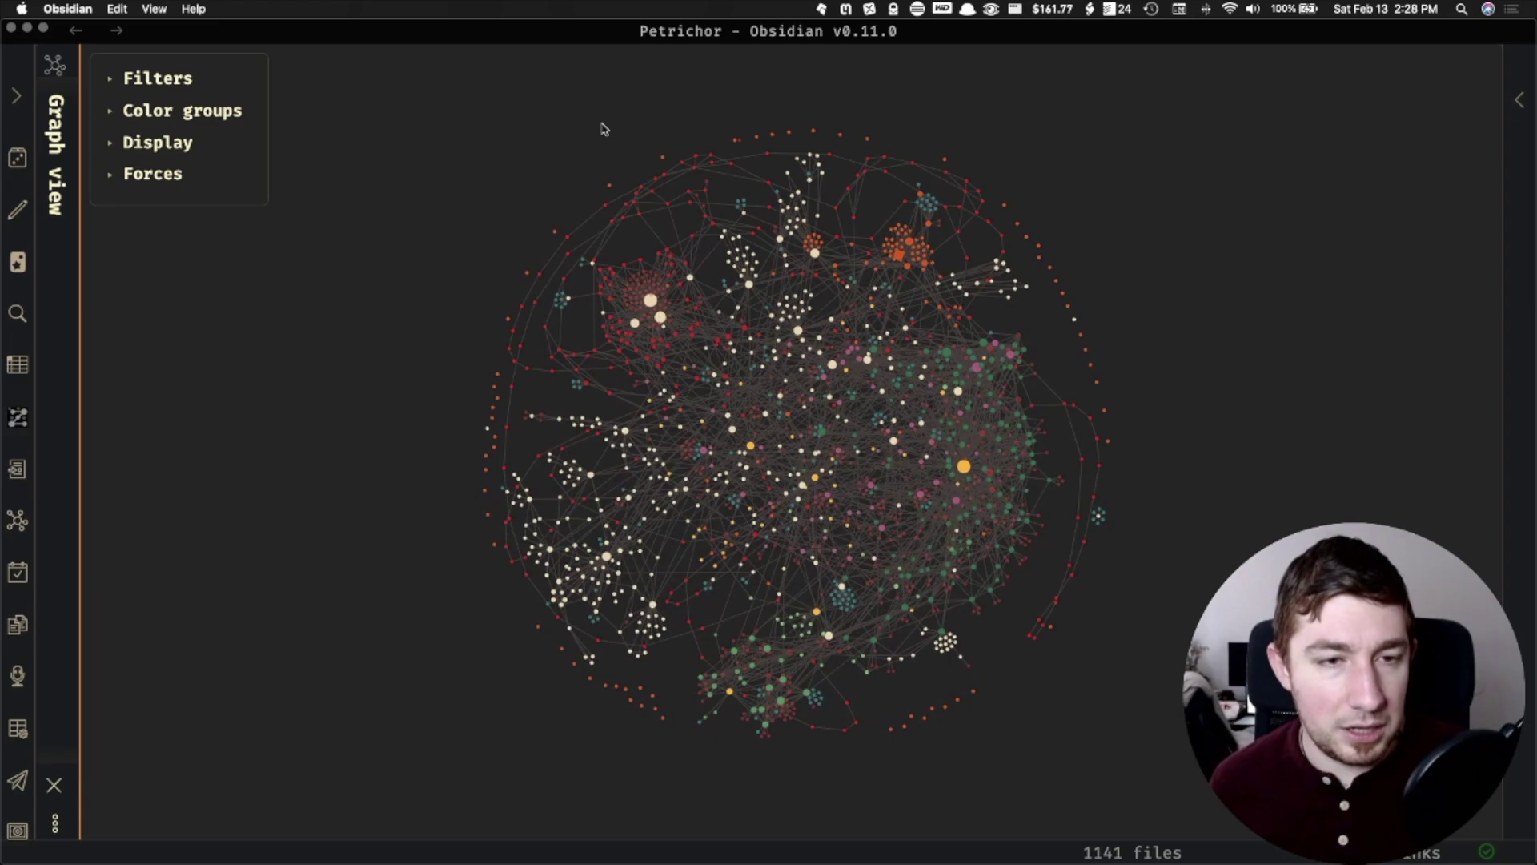
Open the 2021-02-13 daily note, then reopen the Graph view.
left_click(603, 189)
scroll(545, 446, "down", 10)
scroll(544, 444, "up", 10)
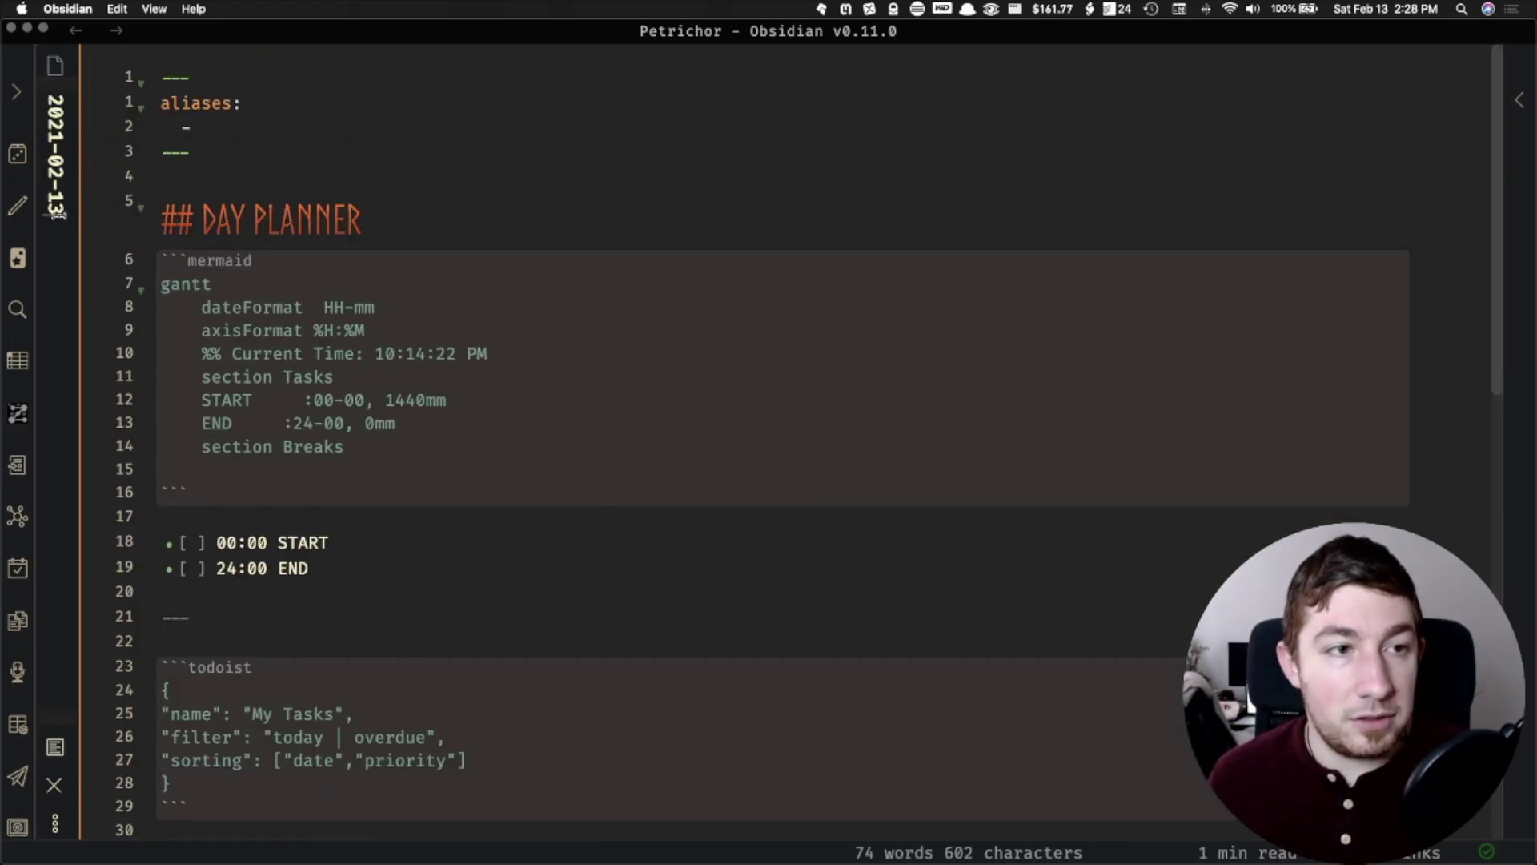
scroll(608, 209, "down", 5)
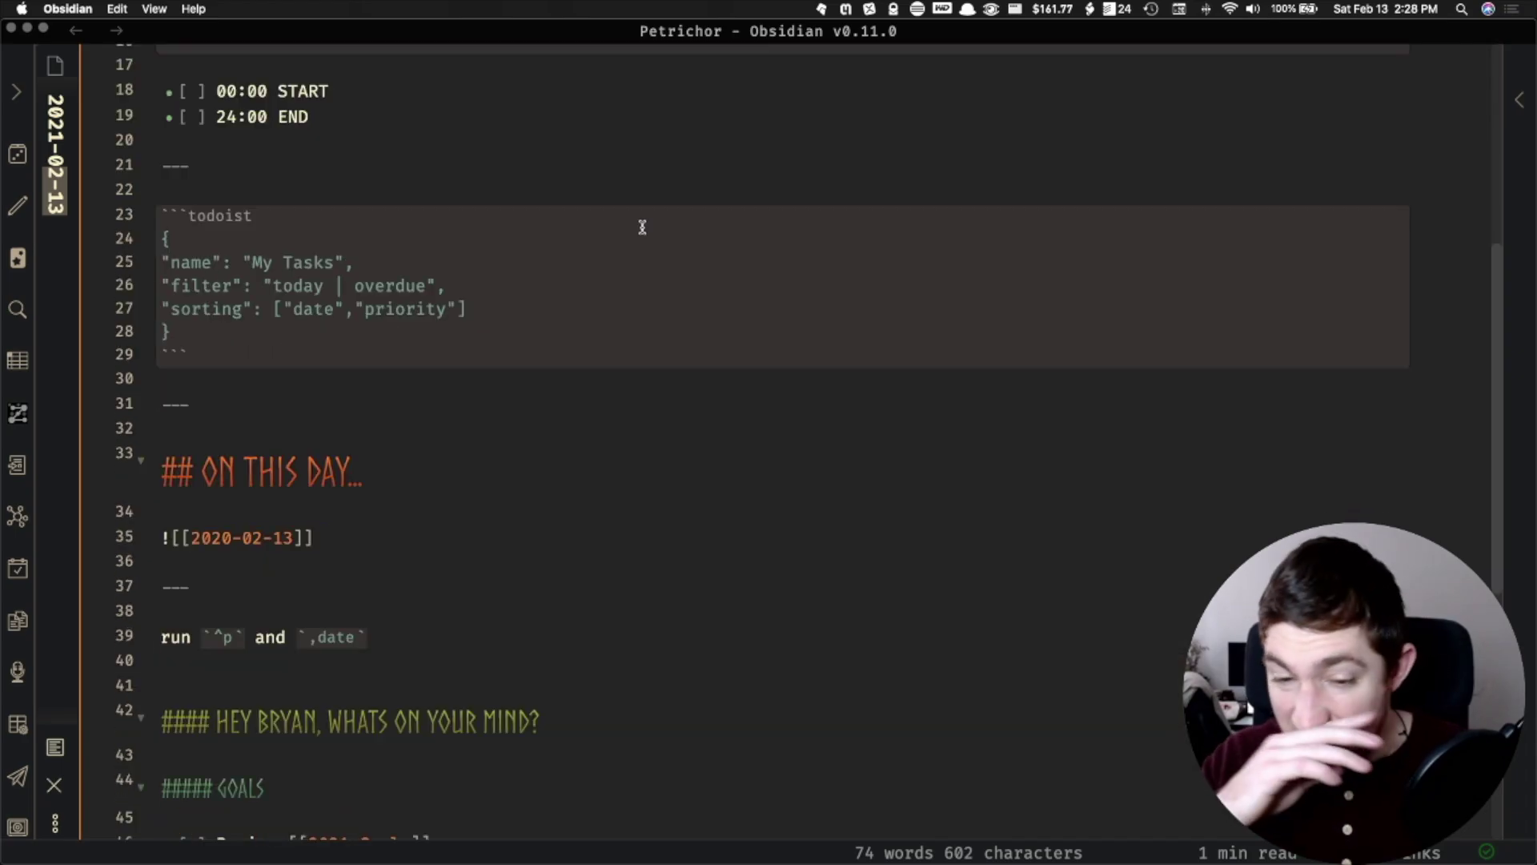
key("super+p")
type("gr")
key("Return")
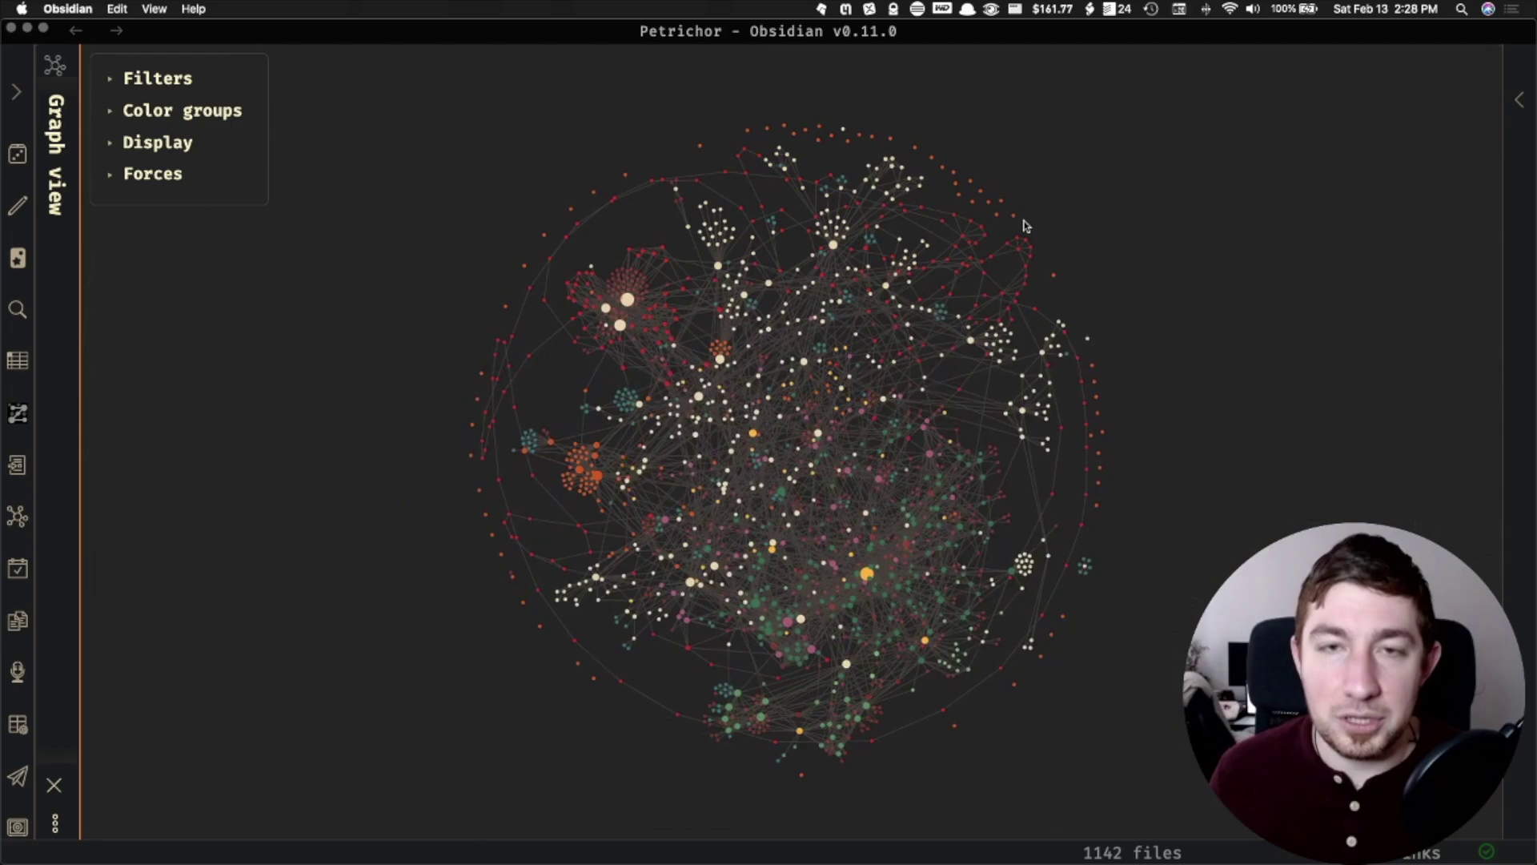
Quit and relaunch Obsidian so the 2021-02-13 daily note opens, then open Settings.
key("super+h")
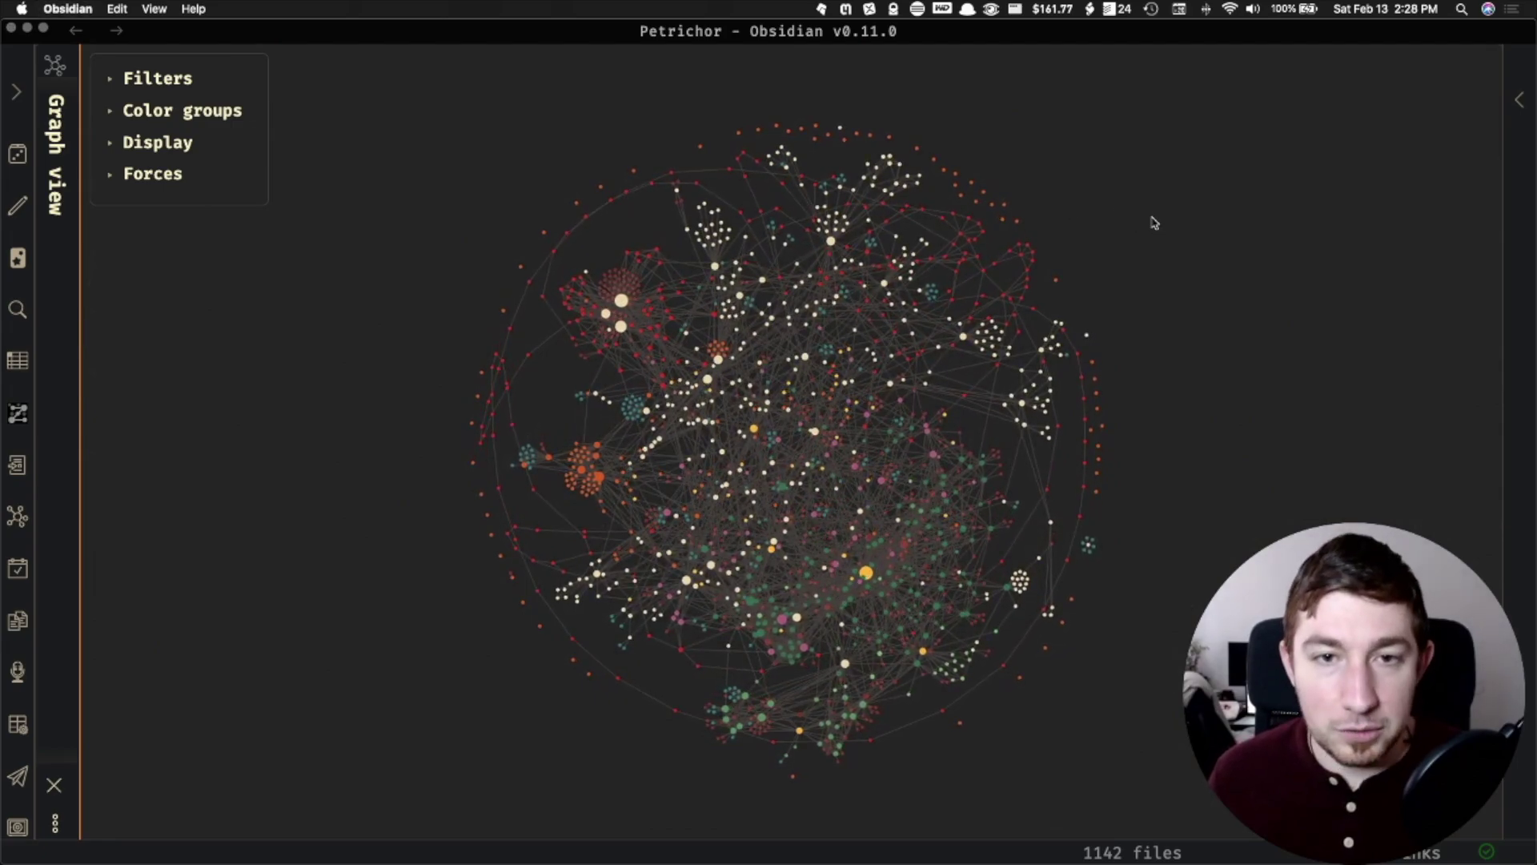
key("super+space")
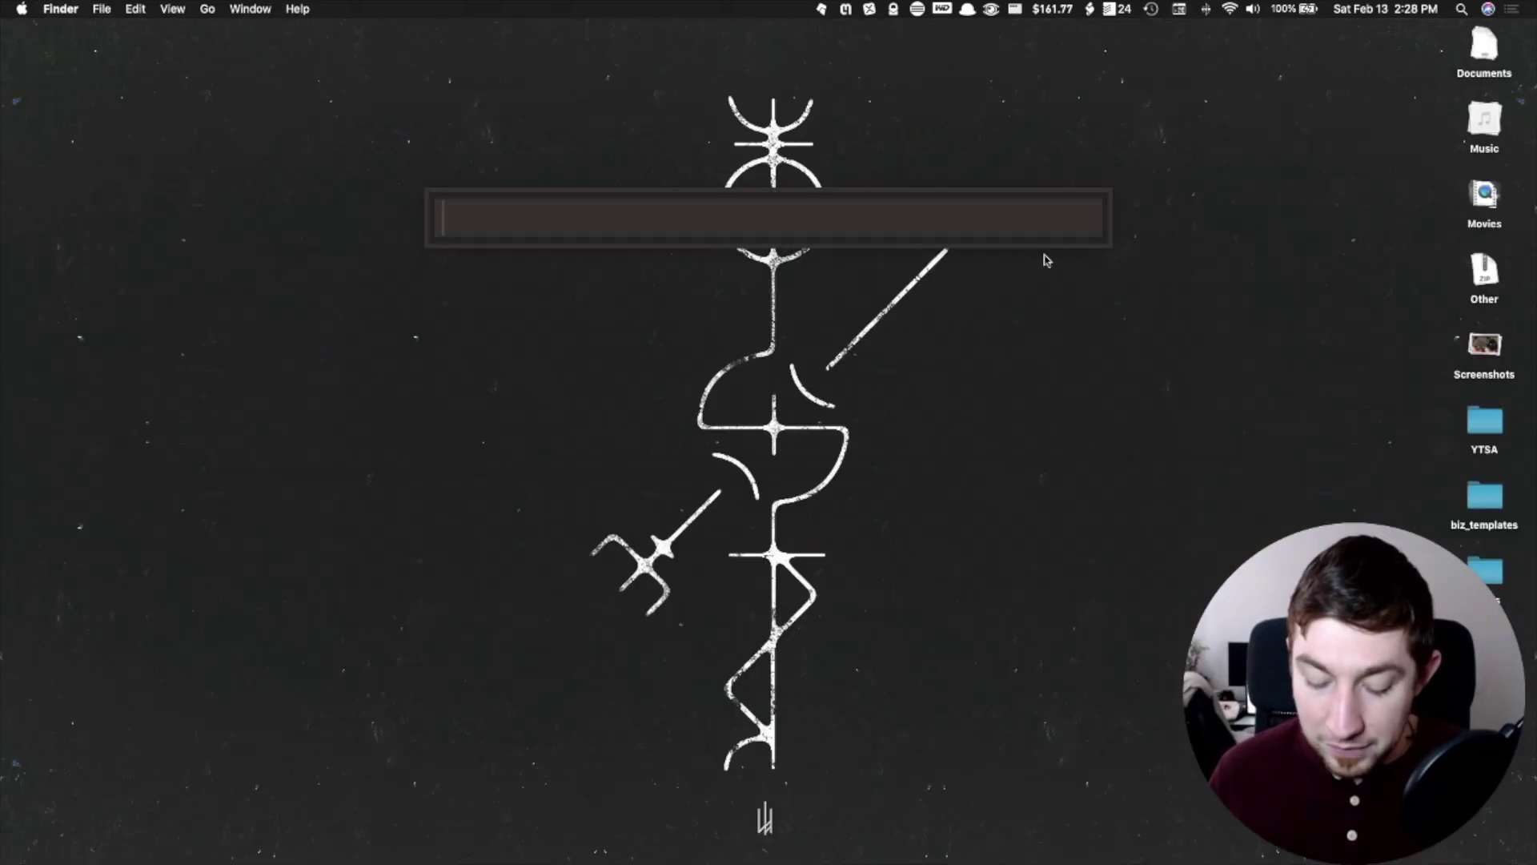
type("ob")
key("Return")
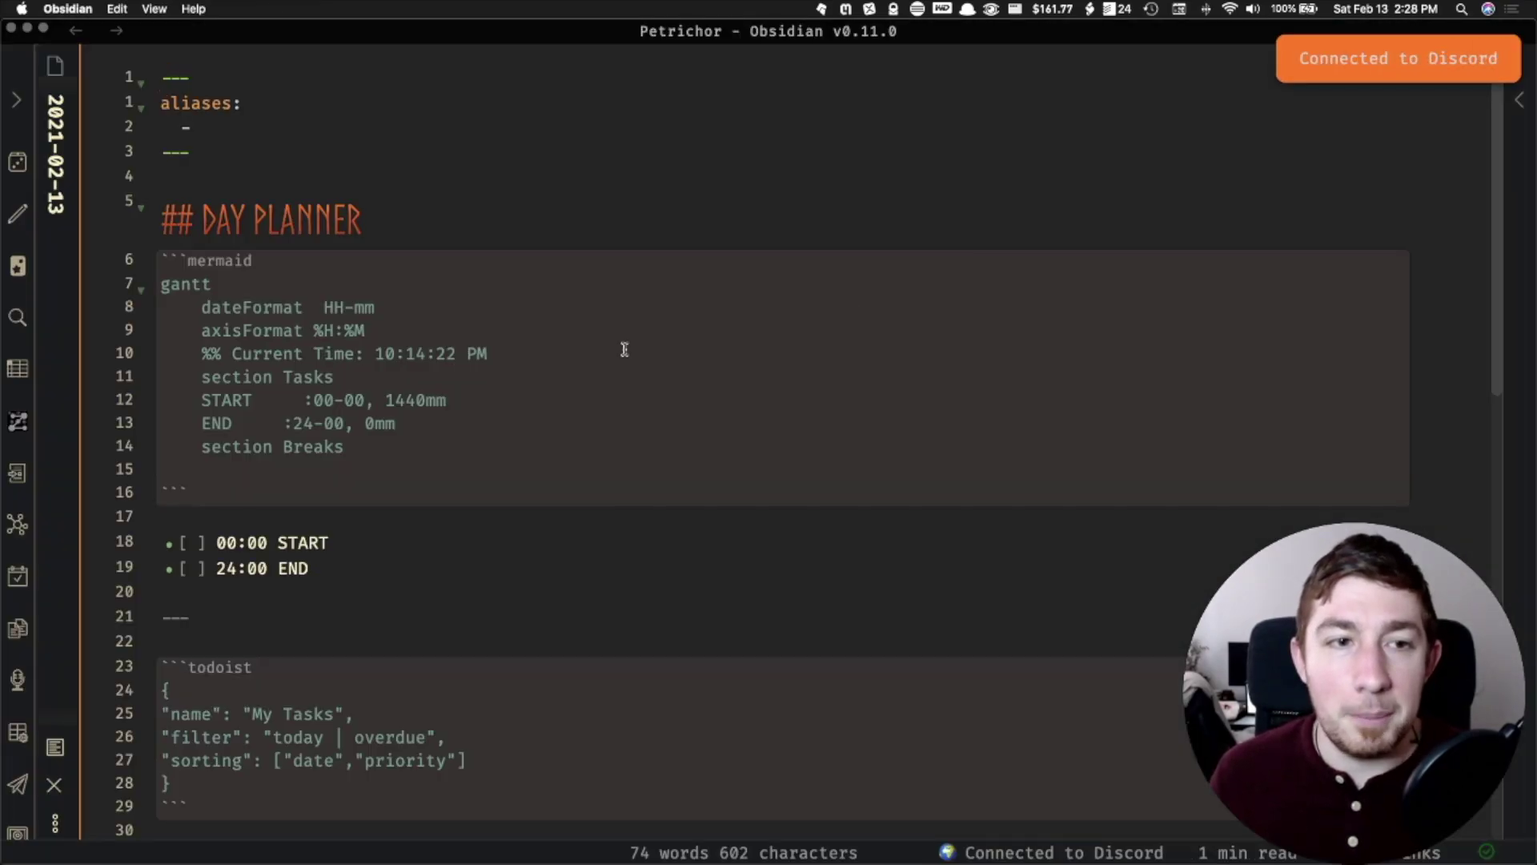
scroll(810, 277, "down", 5)
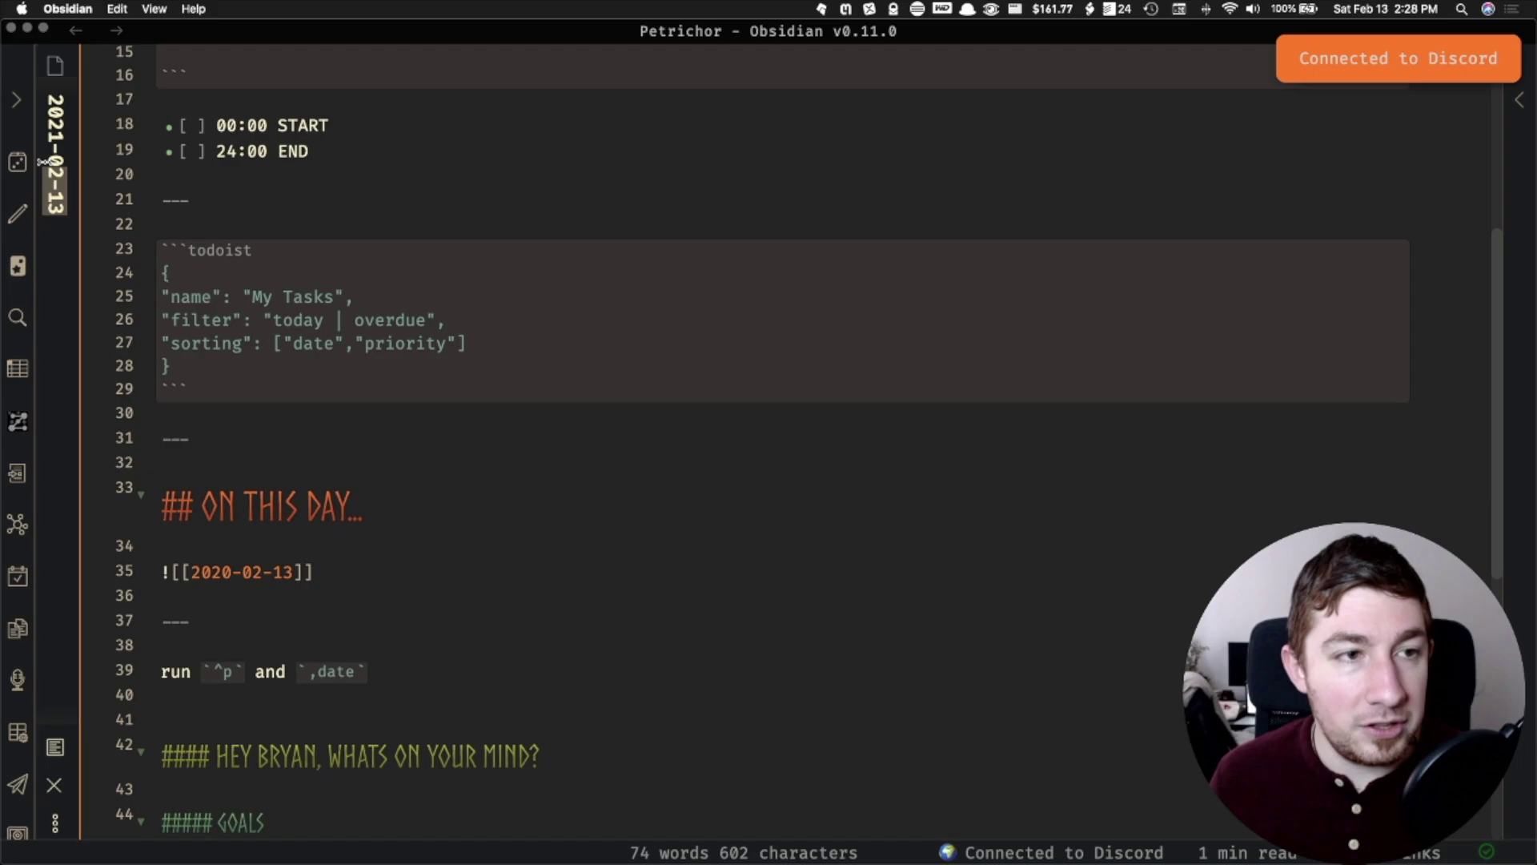
scroll(710, 267, "down", 6)
scroll(729, 352, "down", 3)
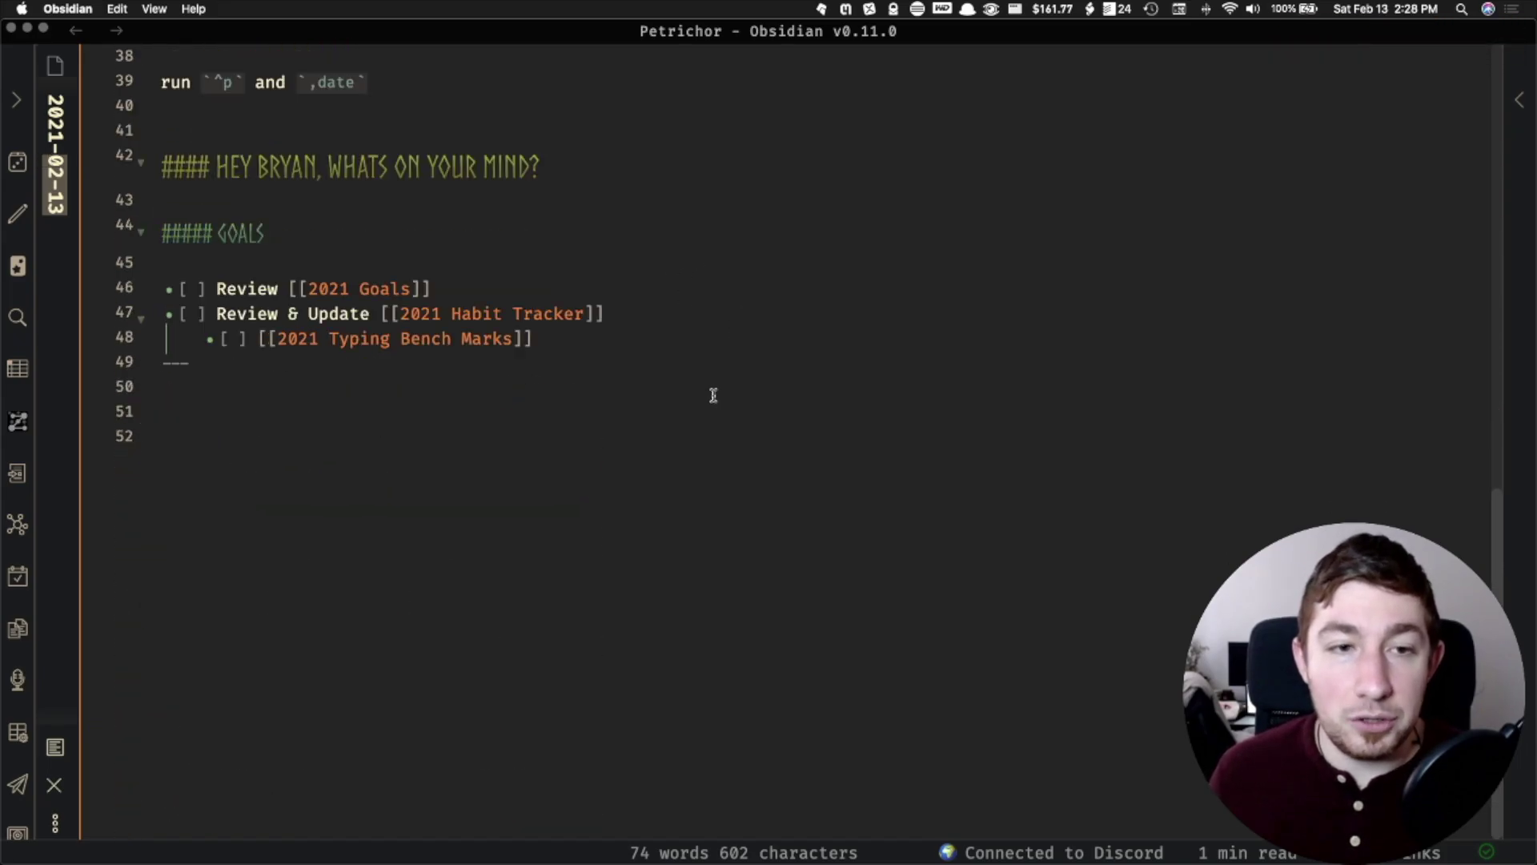
key("super+comma")
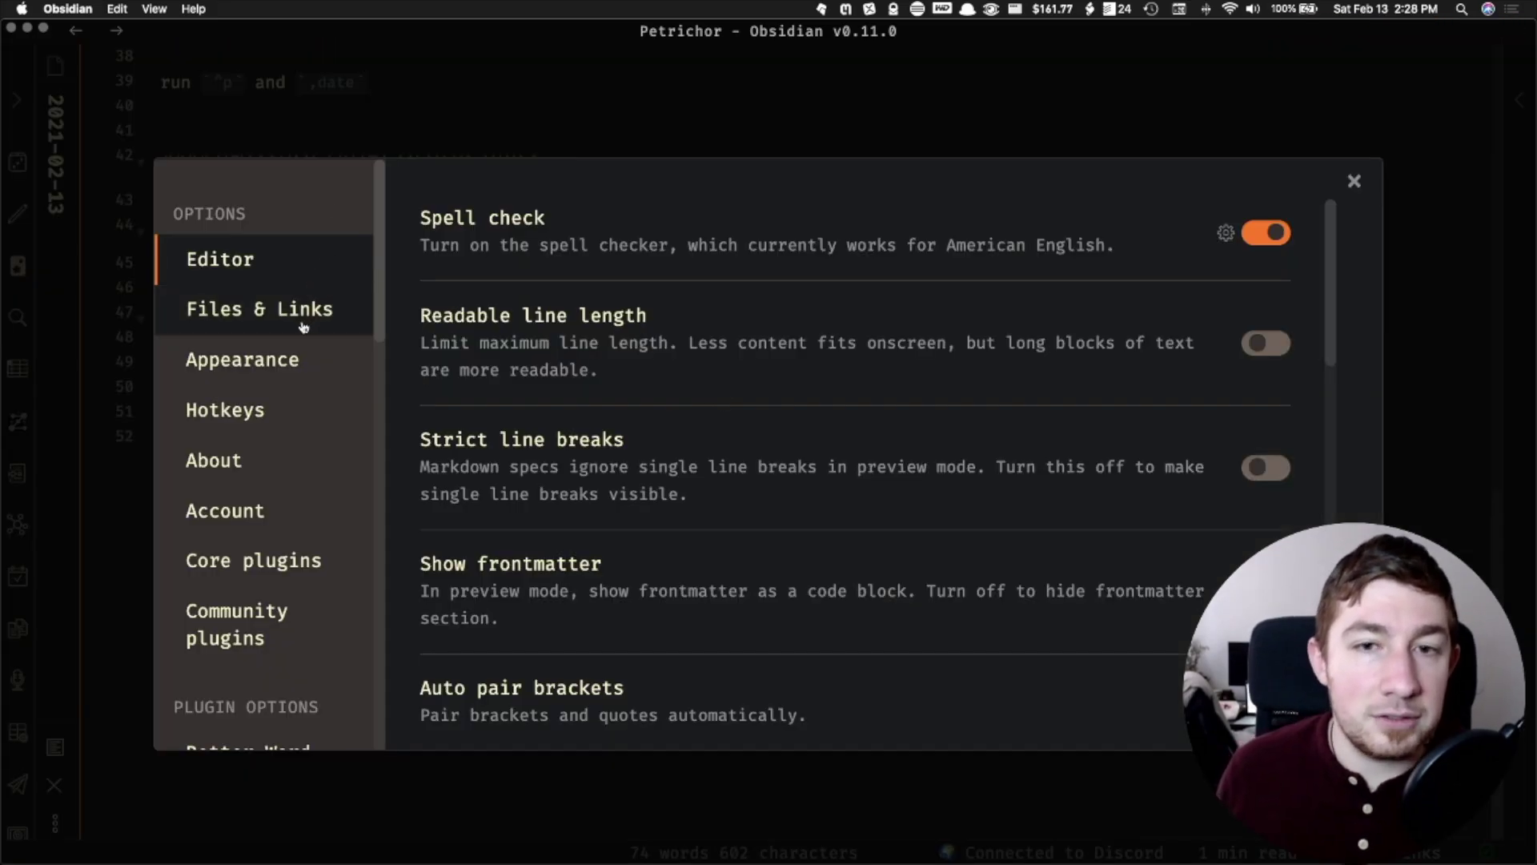
Check the daily note date format in Settings, close them, and move to the note's last empty line.
scroll(773, 355, "down", 10)
scroll(636, 368, "down", 5)
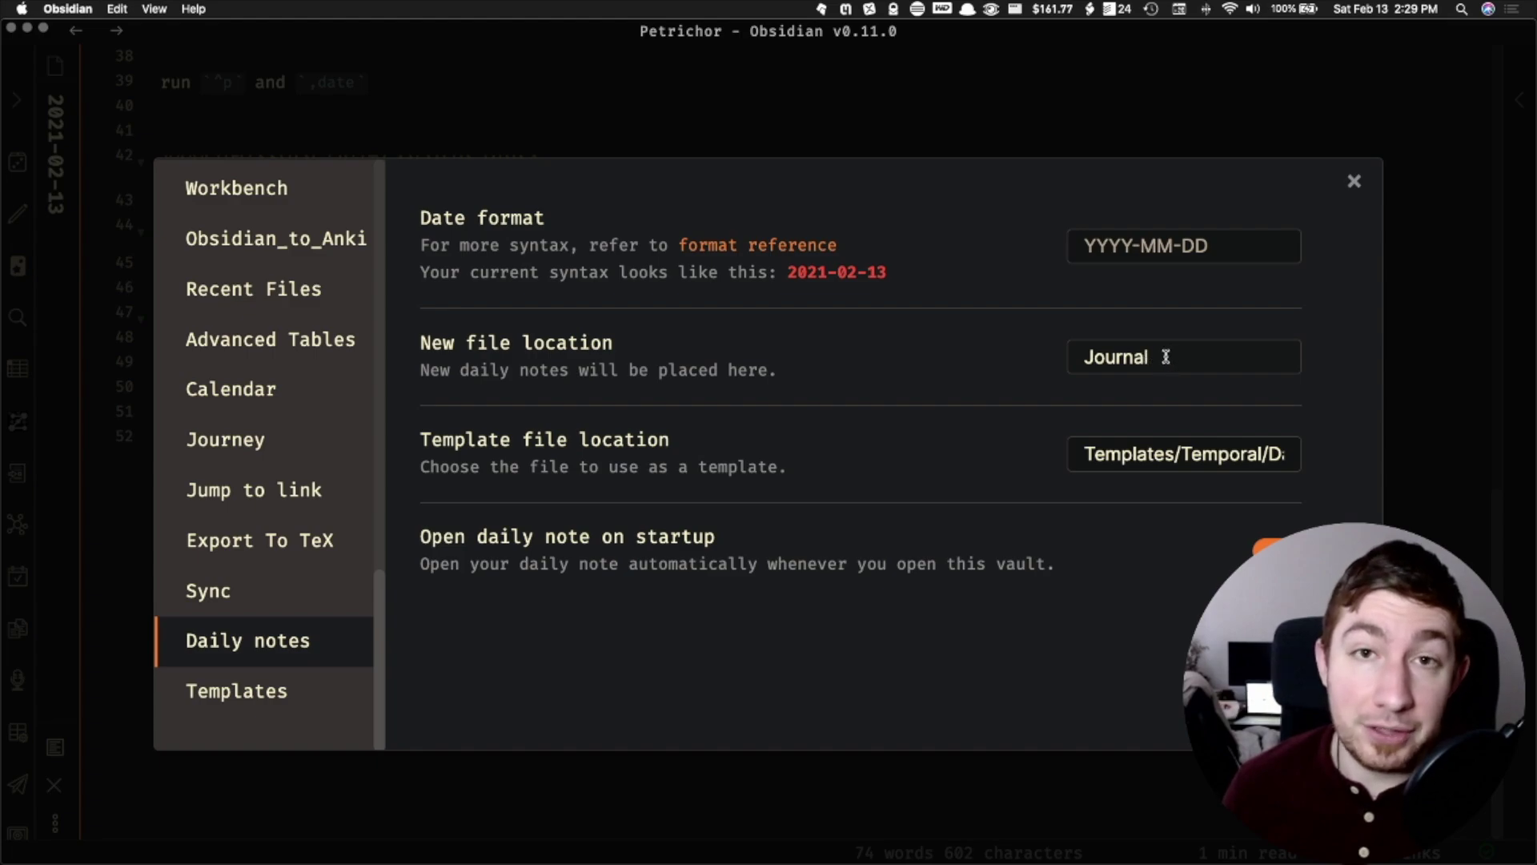
left_click(1230, 240)
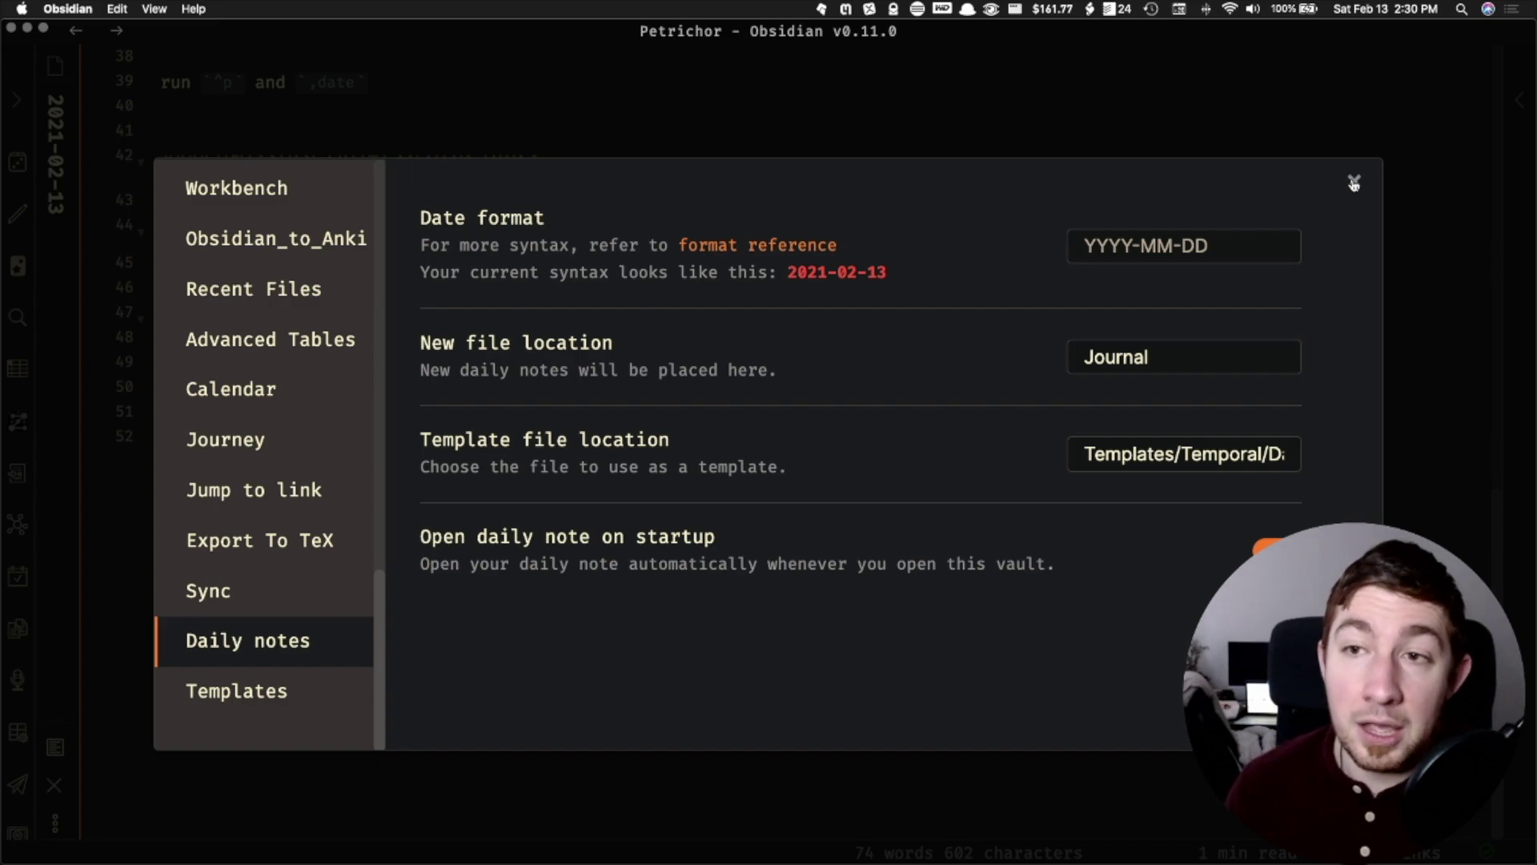
left_click(1353, 183)
left_click(578, 408)
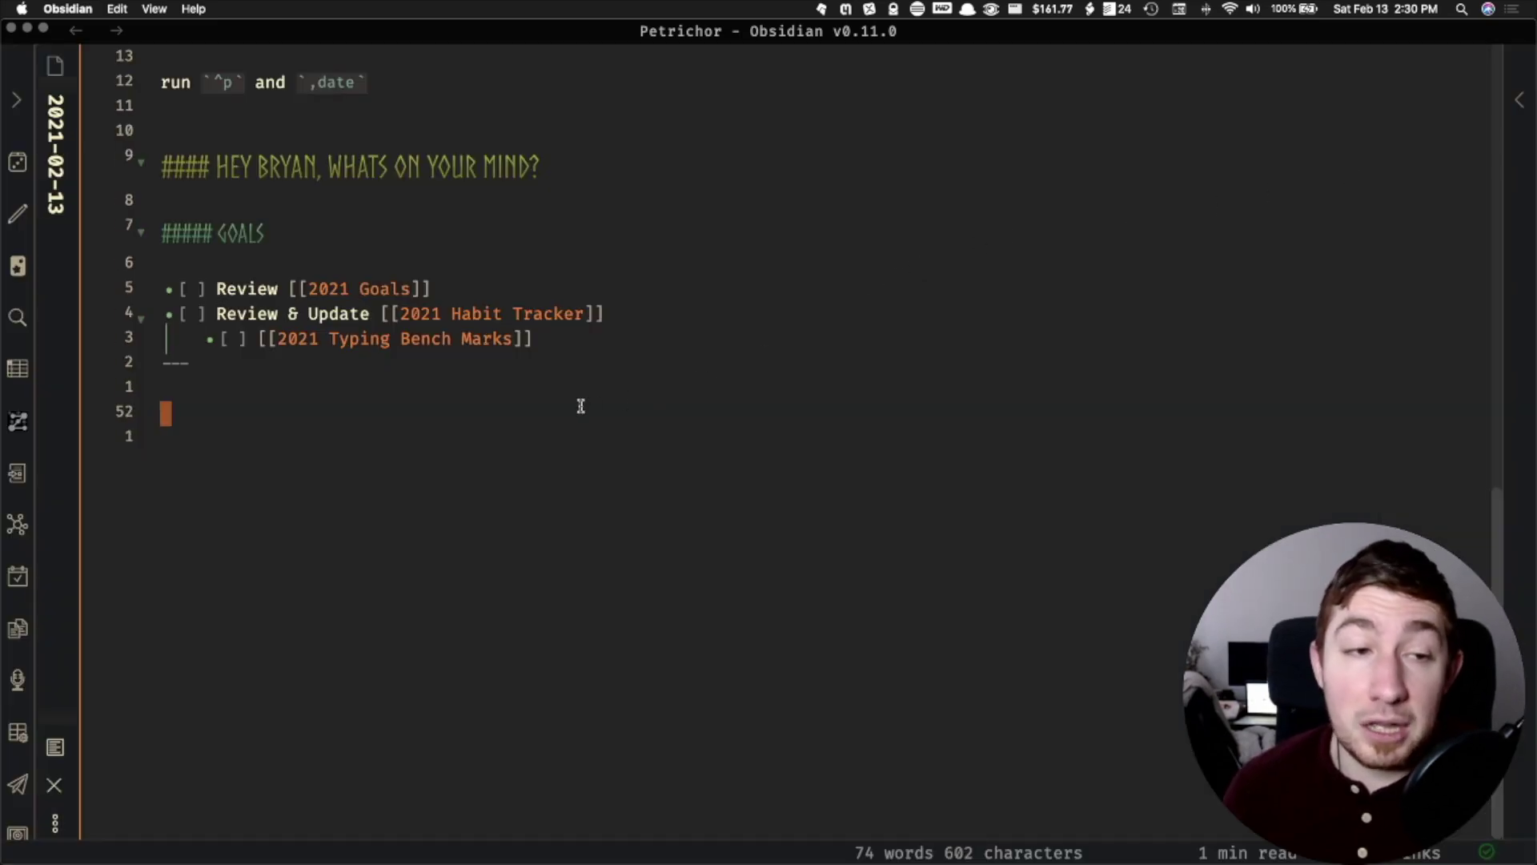
left_click(548, 444)
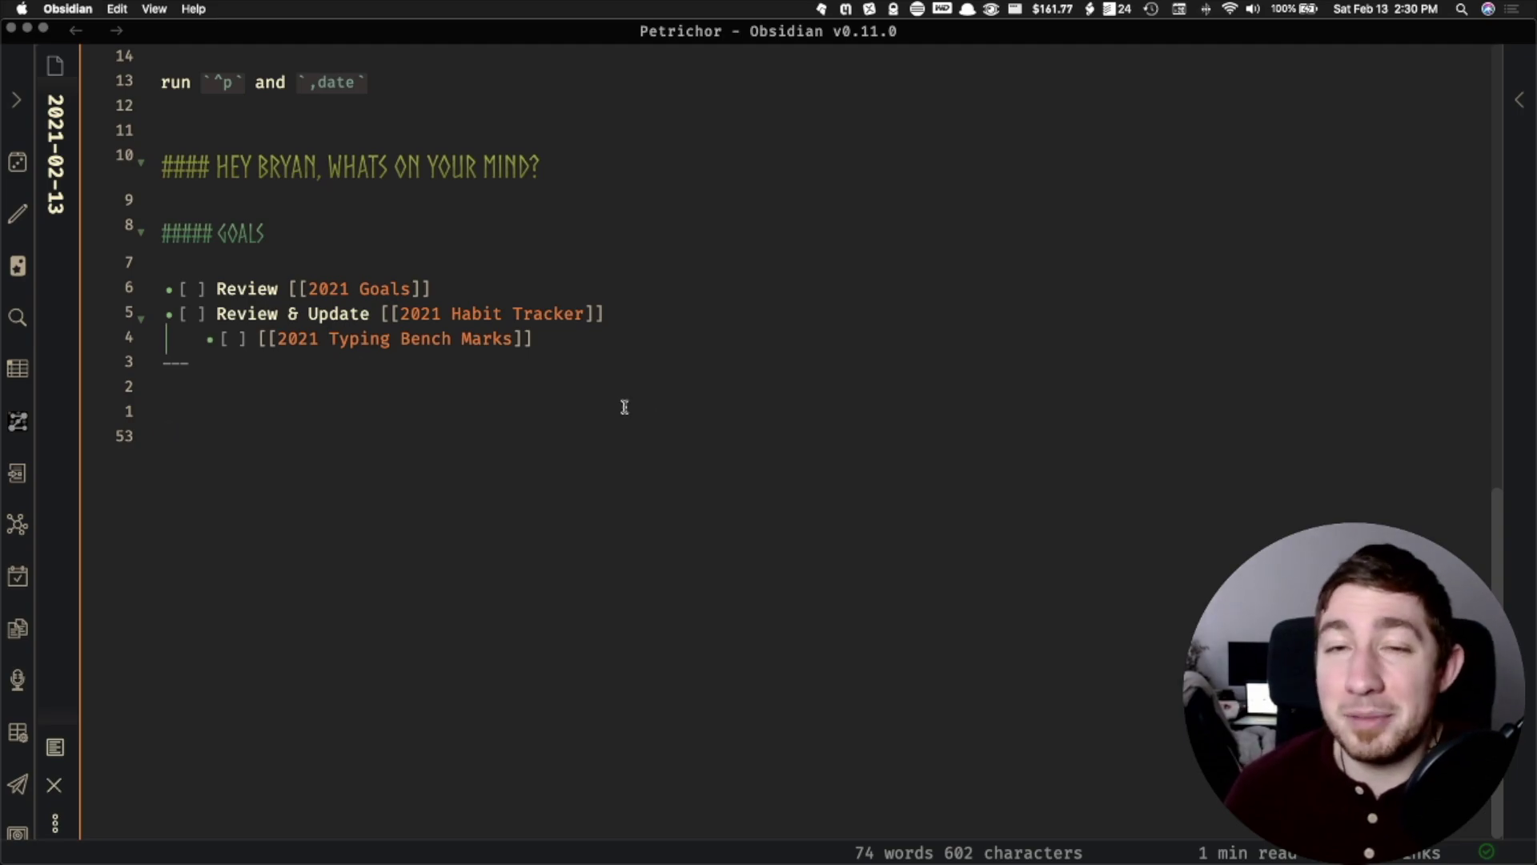
Load the Graph workspace and show the graph's color groups.
key("super+alt+w")
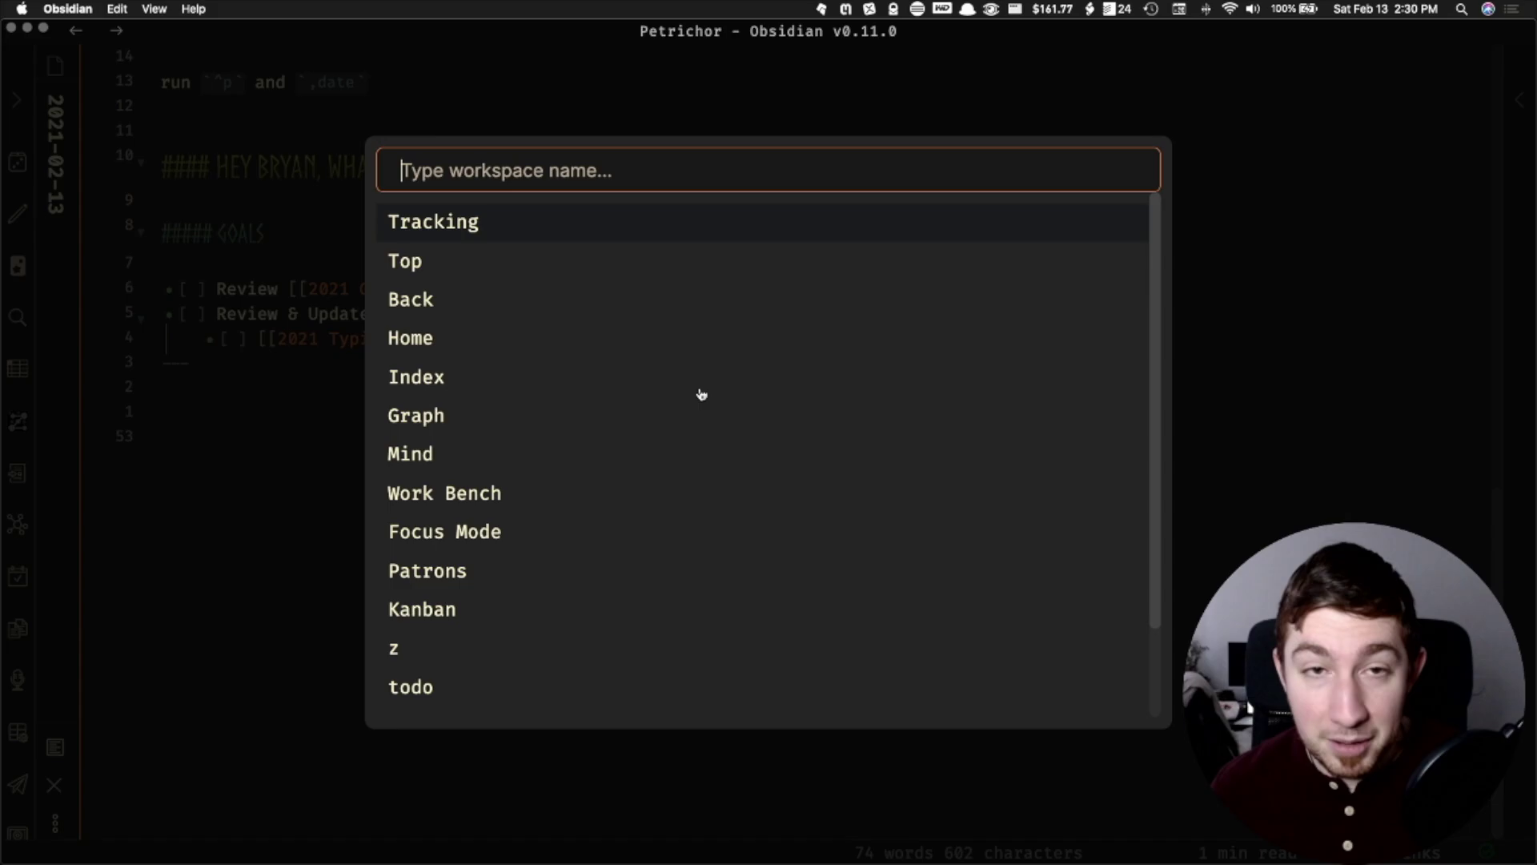
type("gr")
key("Return")
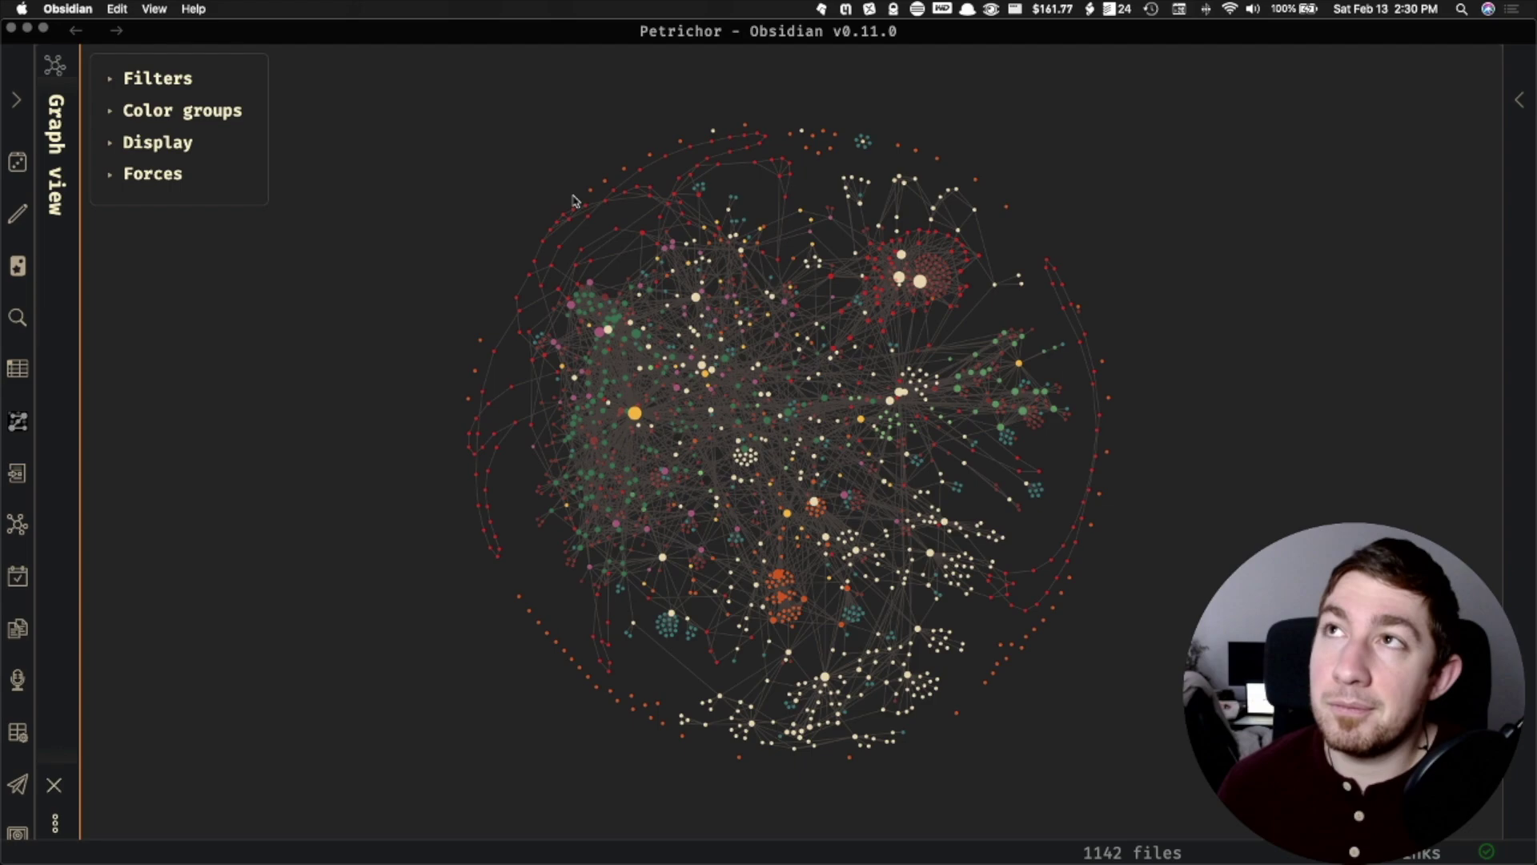
left_click(124, 111)
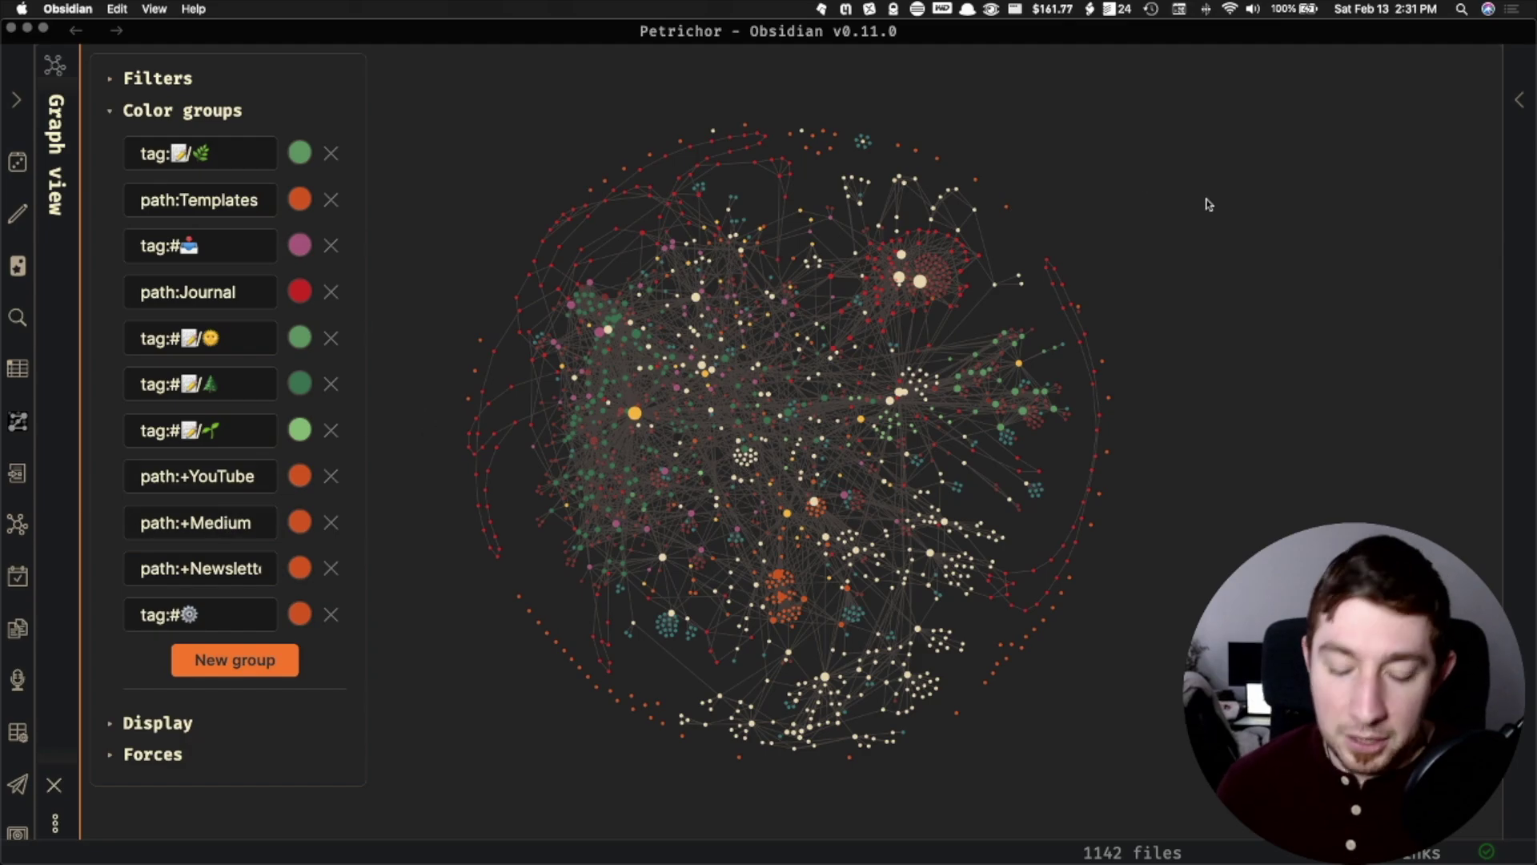
Hide Obsidian and relaunch it from the system app search.
key("super+h")
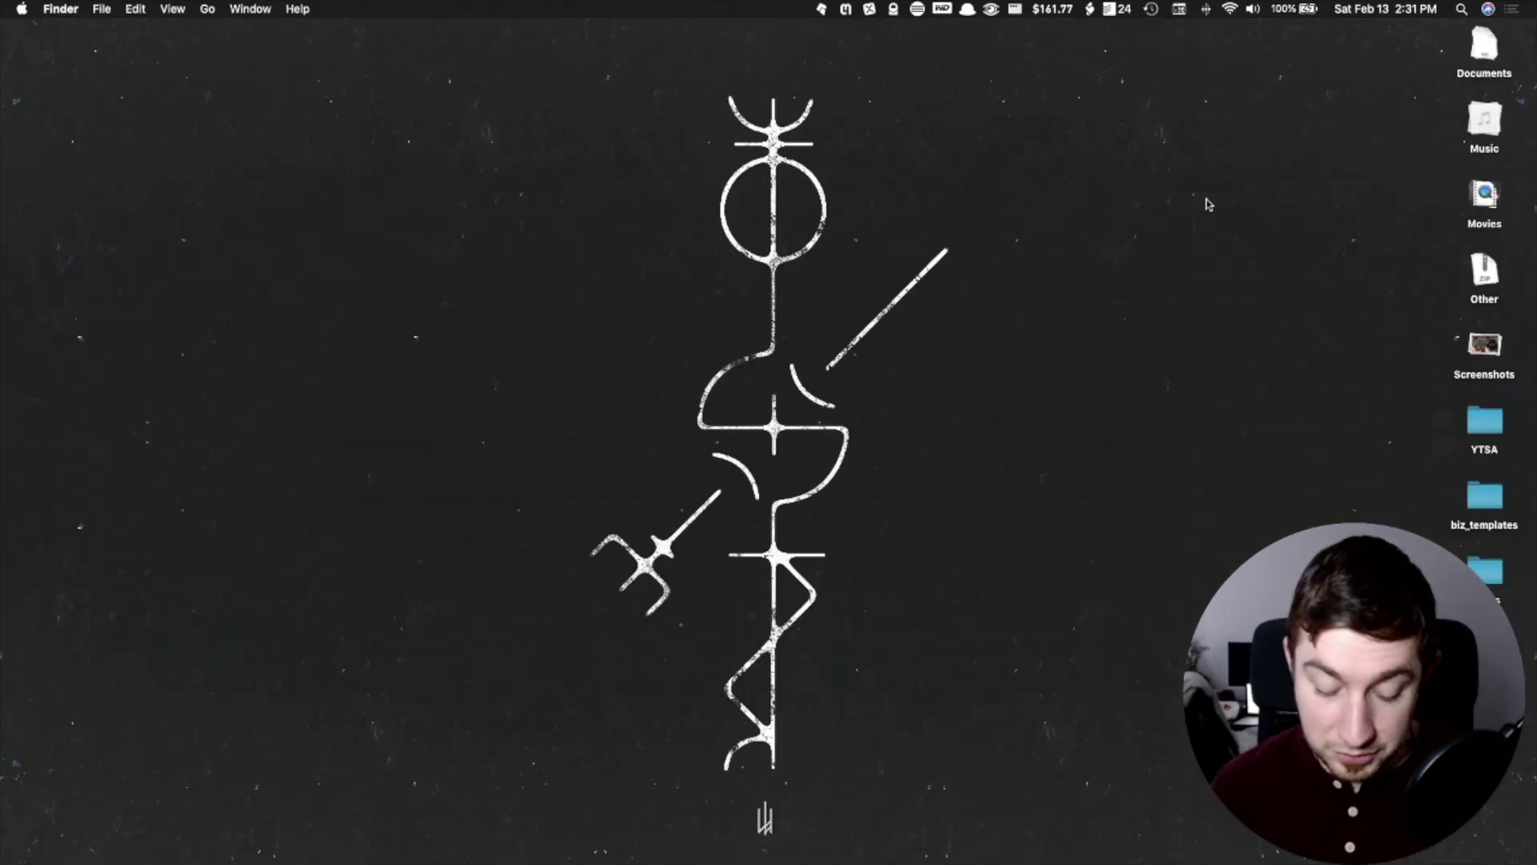
key("alt+space")
type("ob")
key("Return")
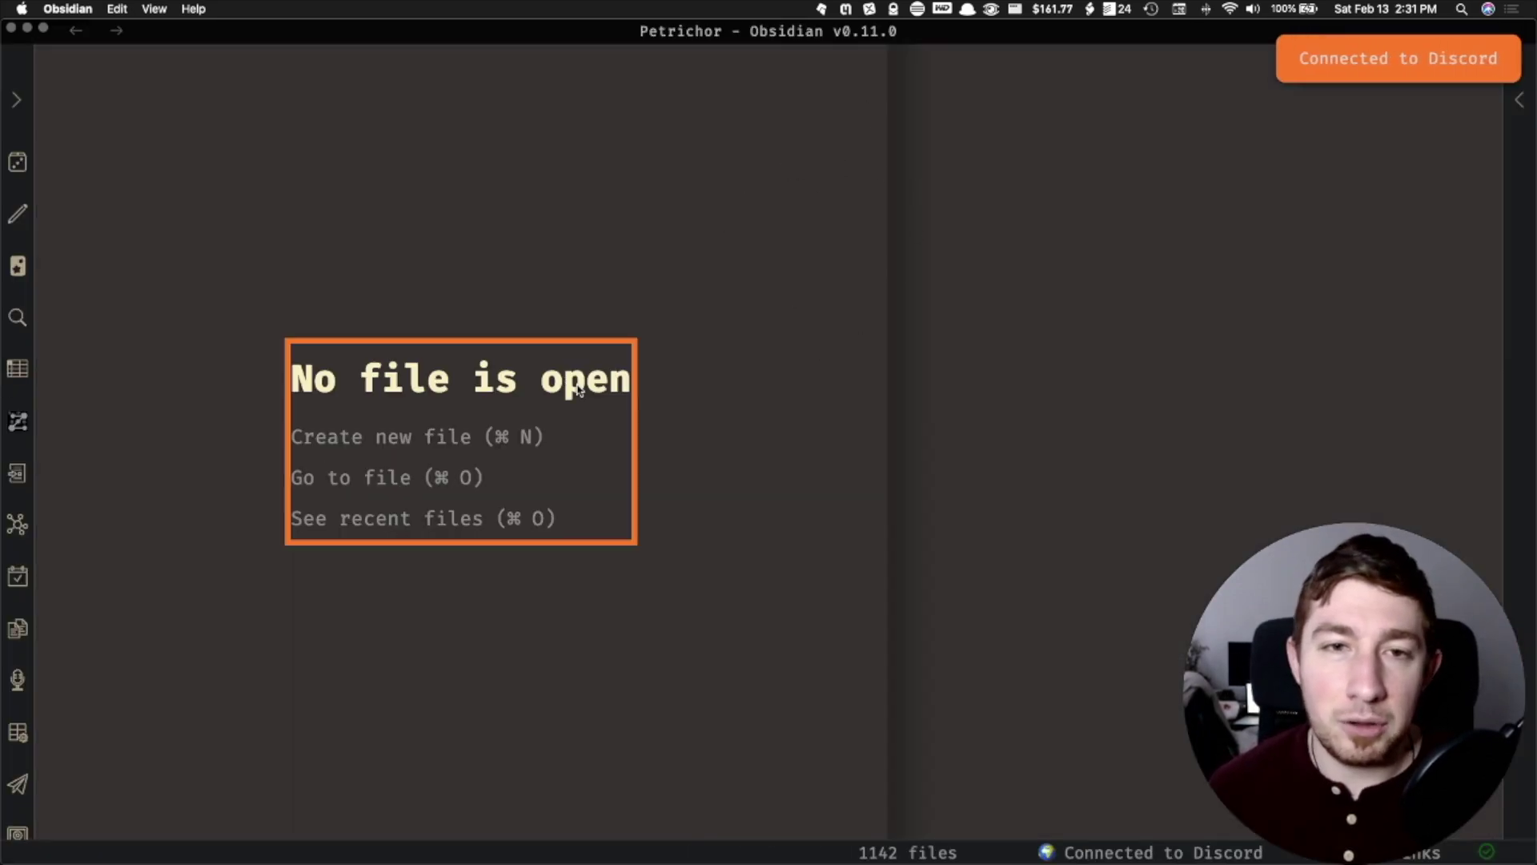
Reload the Graph workspace, now counting 1142 files, and collapse the color groups.
key("super+shift+w")
type("gr")
key("Return")
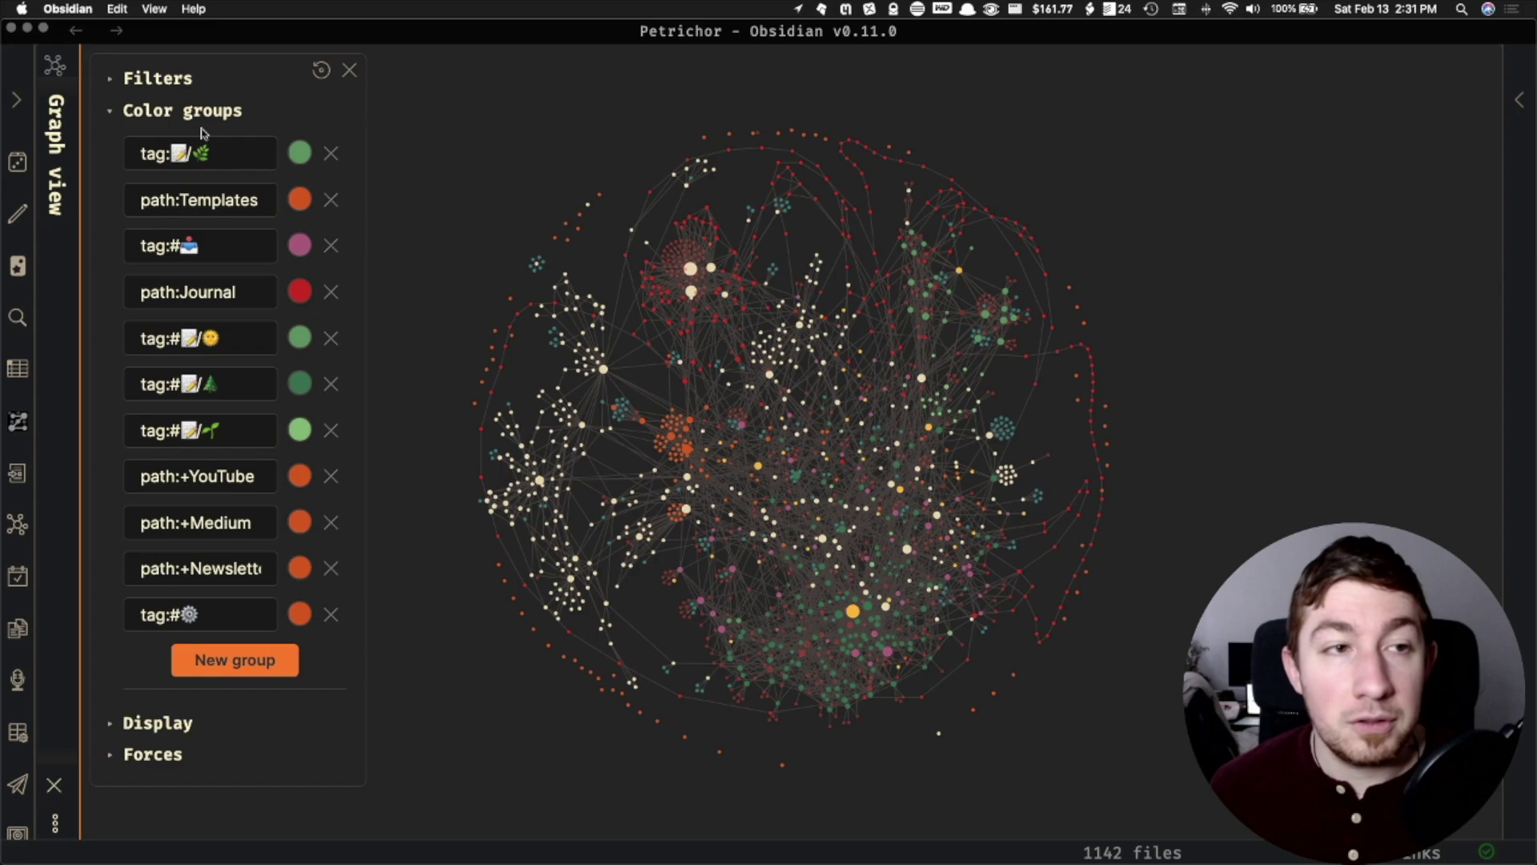
left_click(113, 112)
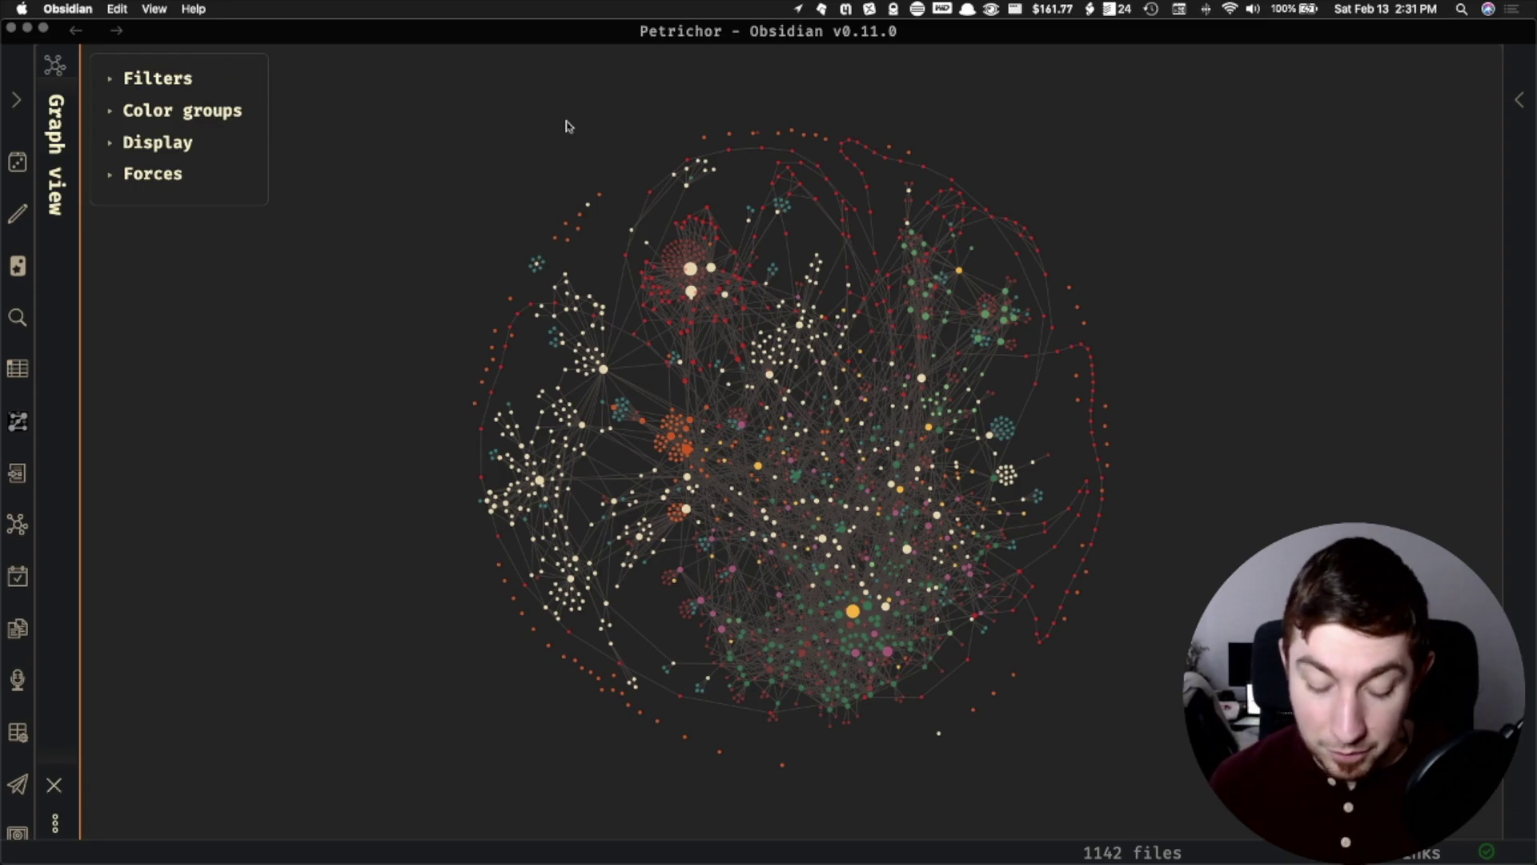
Open the ADHD hyperfocus note, then the Color Coding note, with the quick switcher.
key("super+o")
type("adhd")
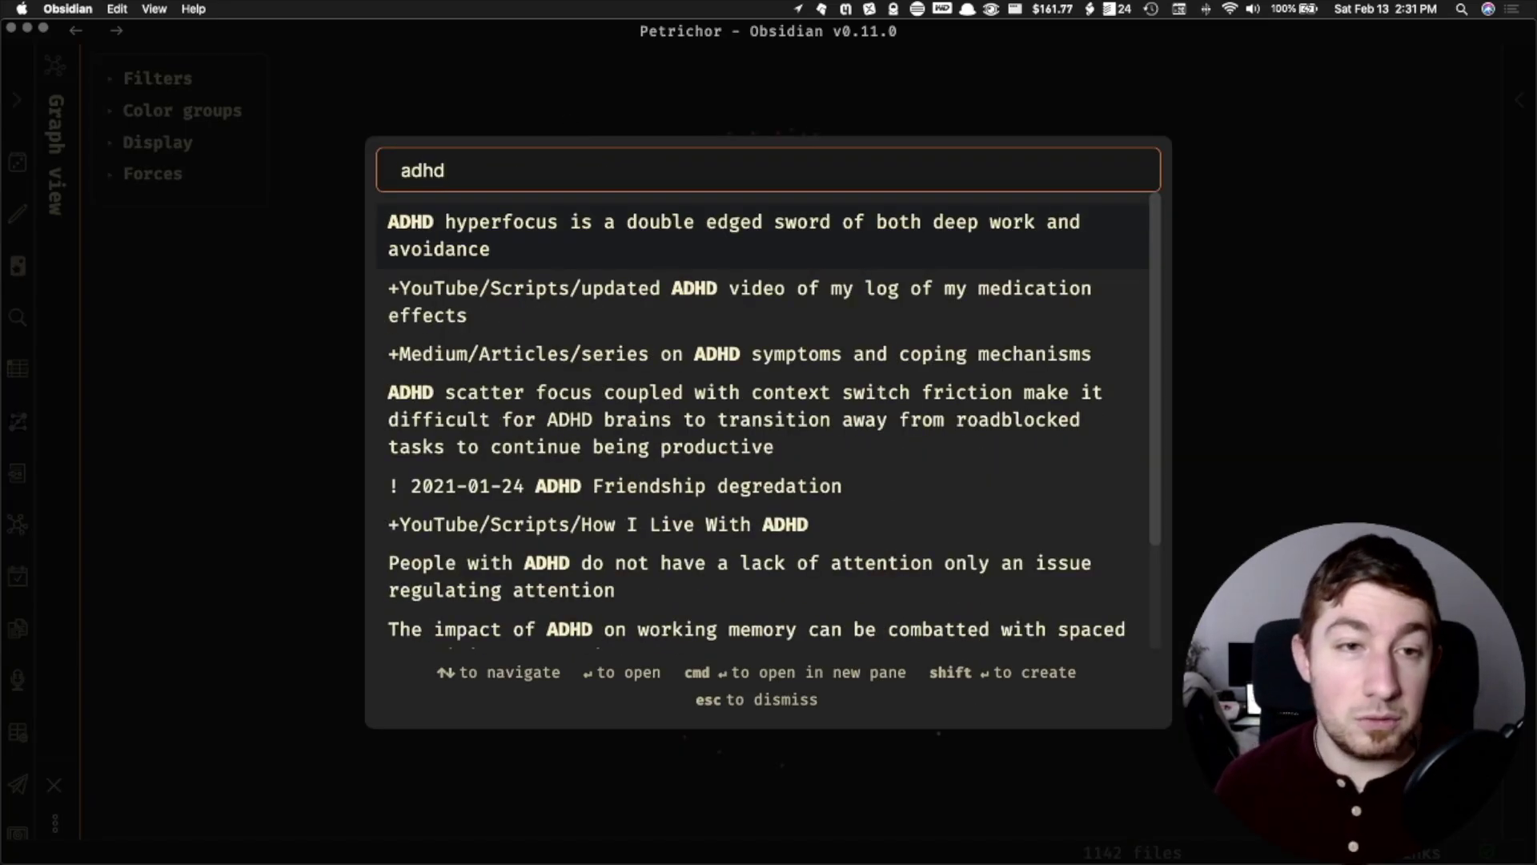
key("Return")
scroll(400, 230, "up", 5)
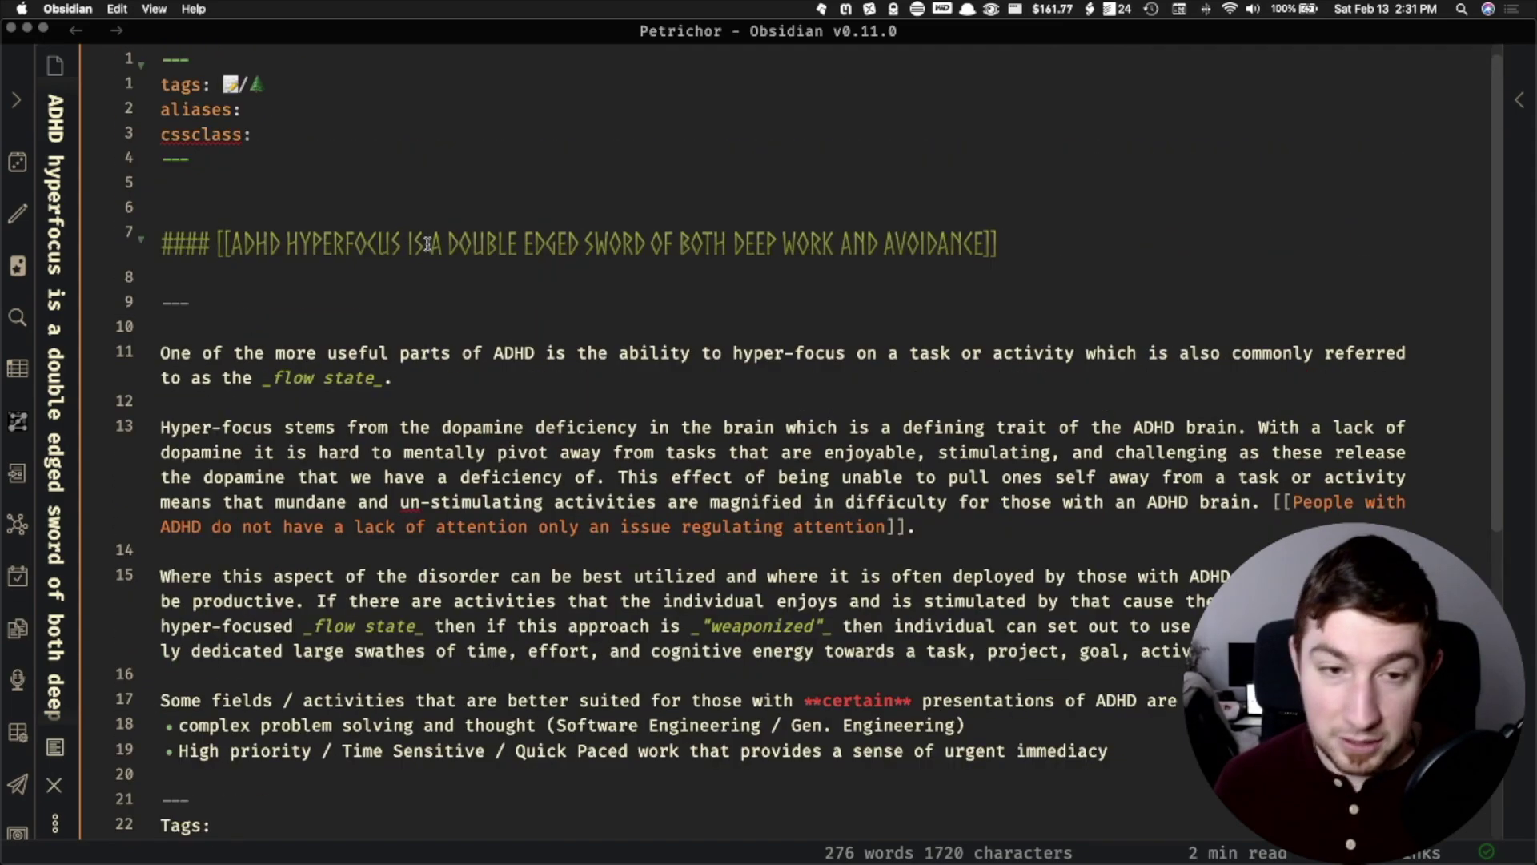
key("super+o")
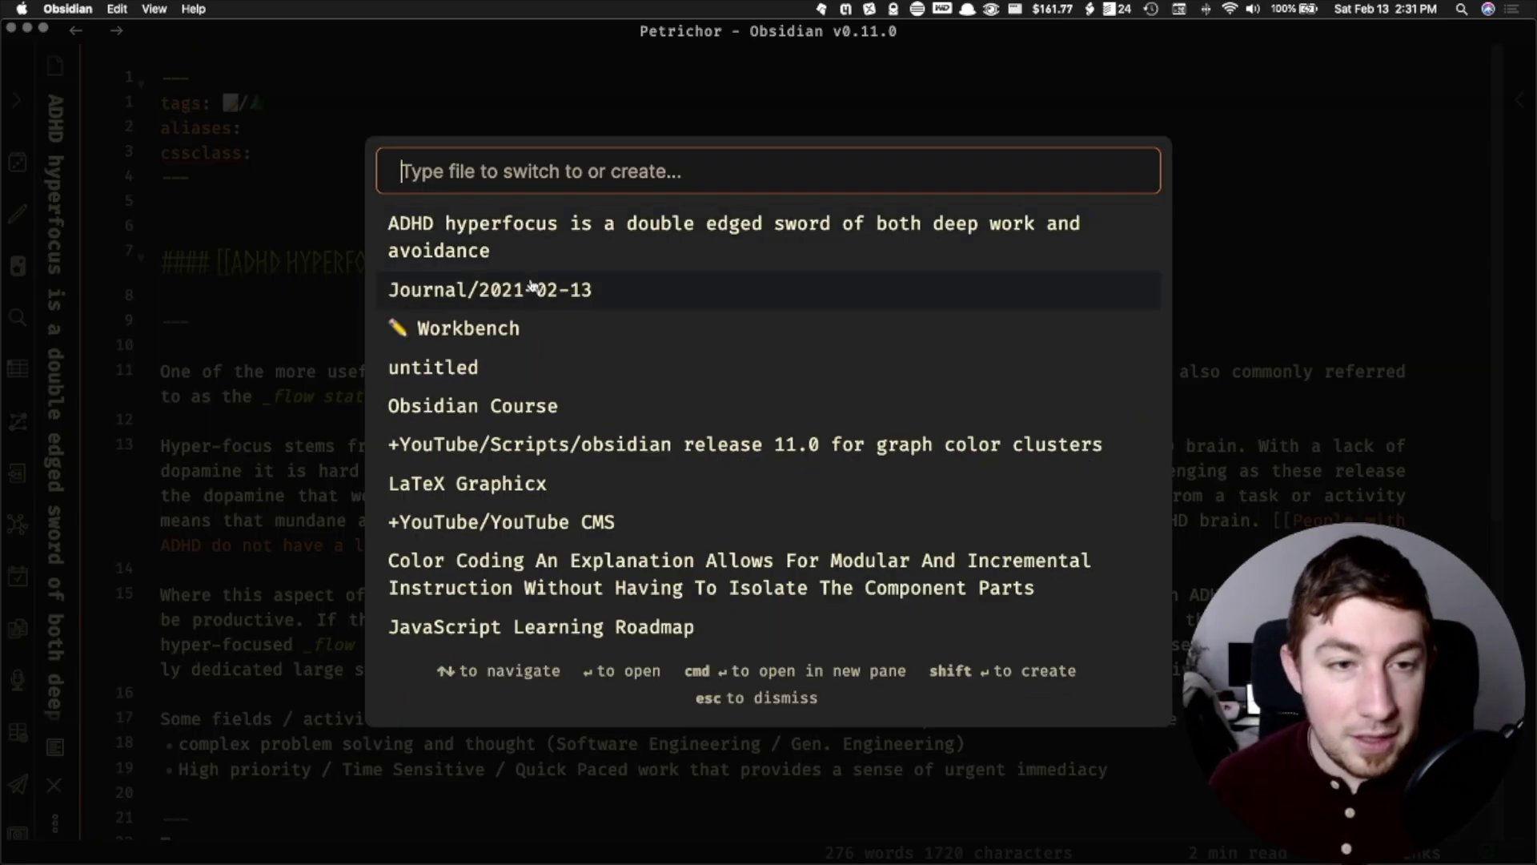
key("Up")
key("Up")
key("Return")
Open the C++ Classes note and scroll through its content.
key("super+o")
type("c++")
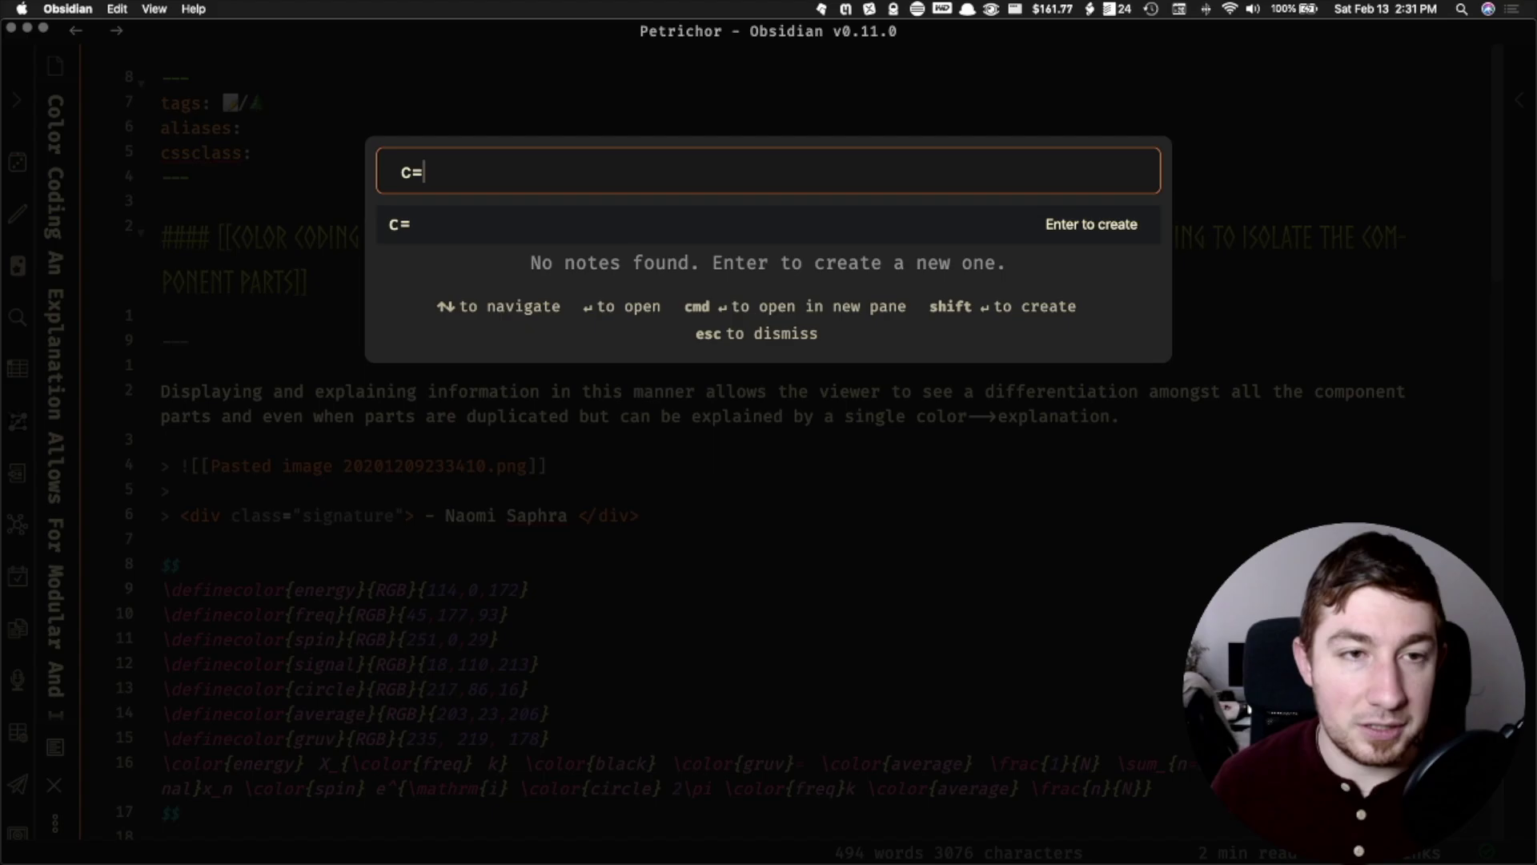
type(" cl")
key("Return")
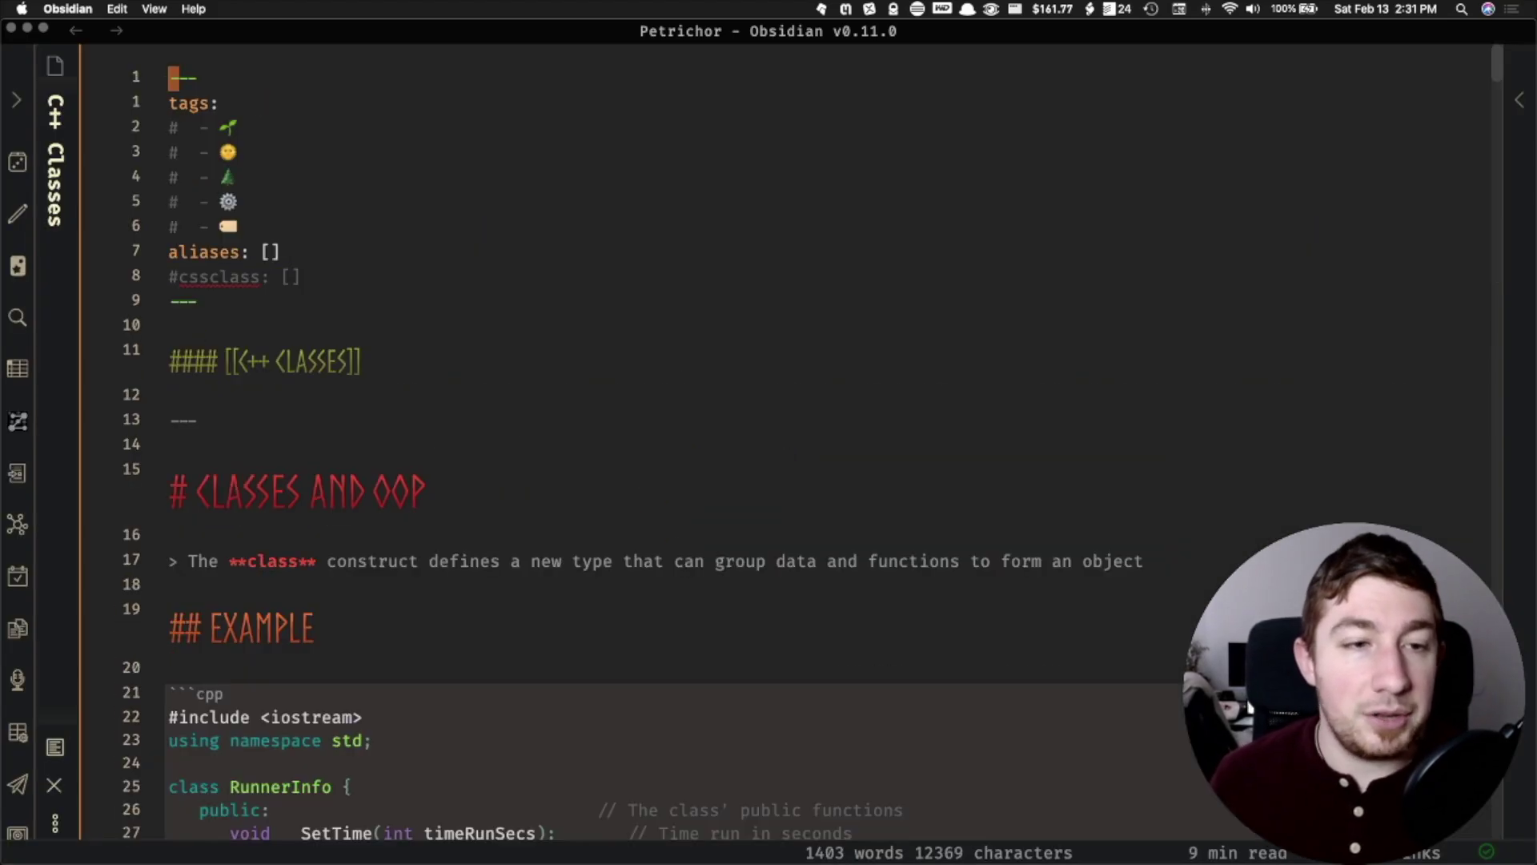
scroll(245, 282, "down", 5)
scroll(245, 282, "down", 10)
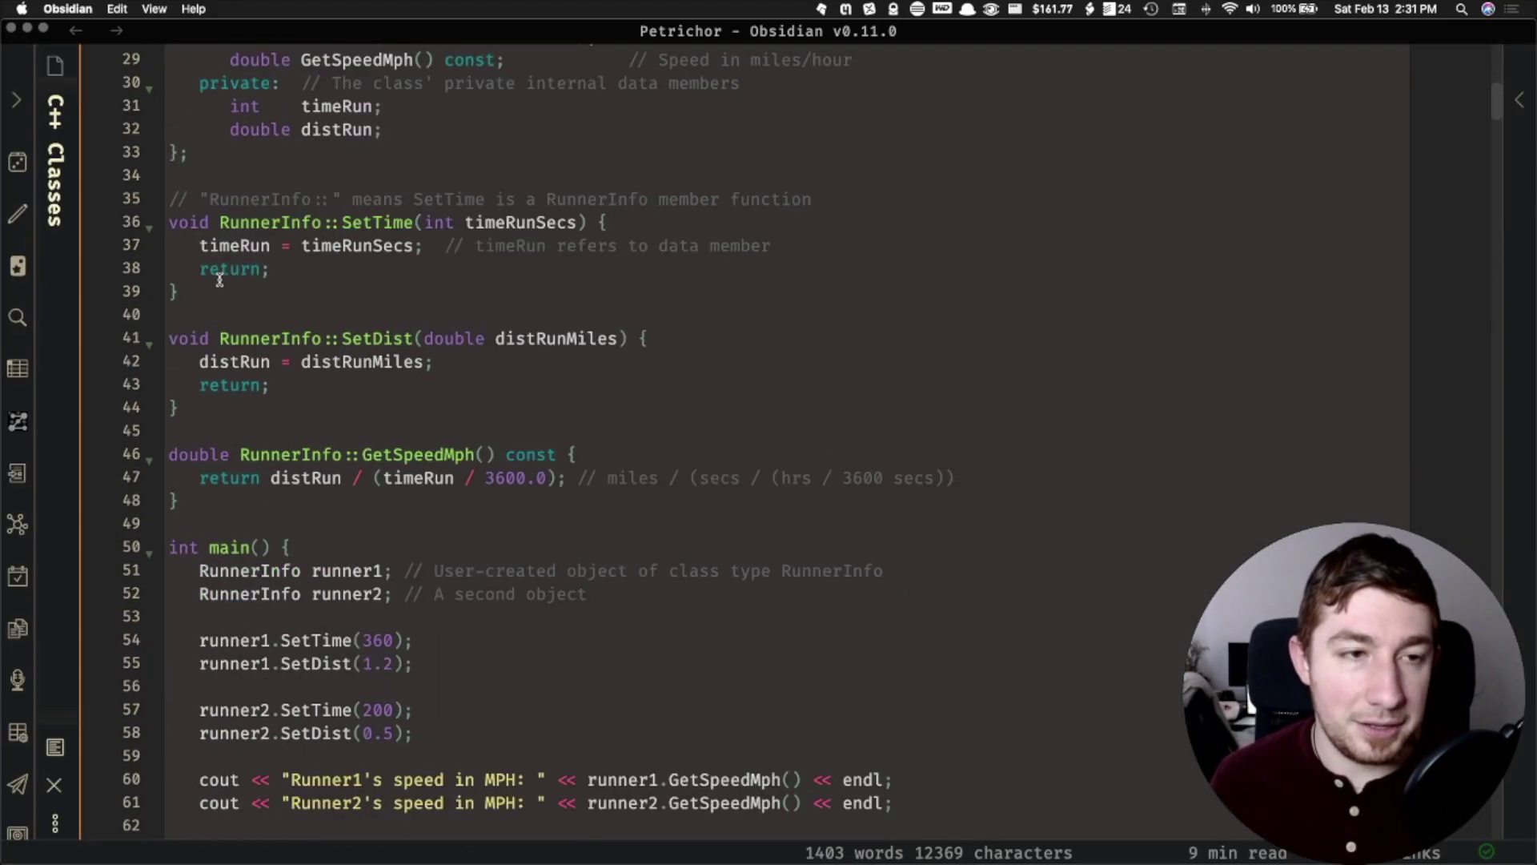
scroll(539, 408, "down", 8)
scroll(538, 409, "up", 20)
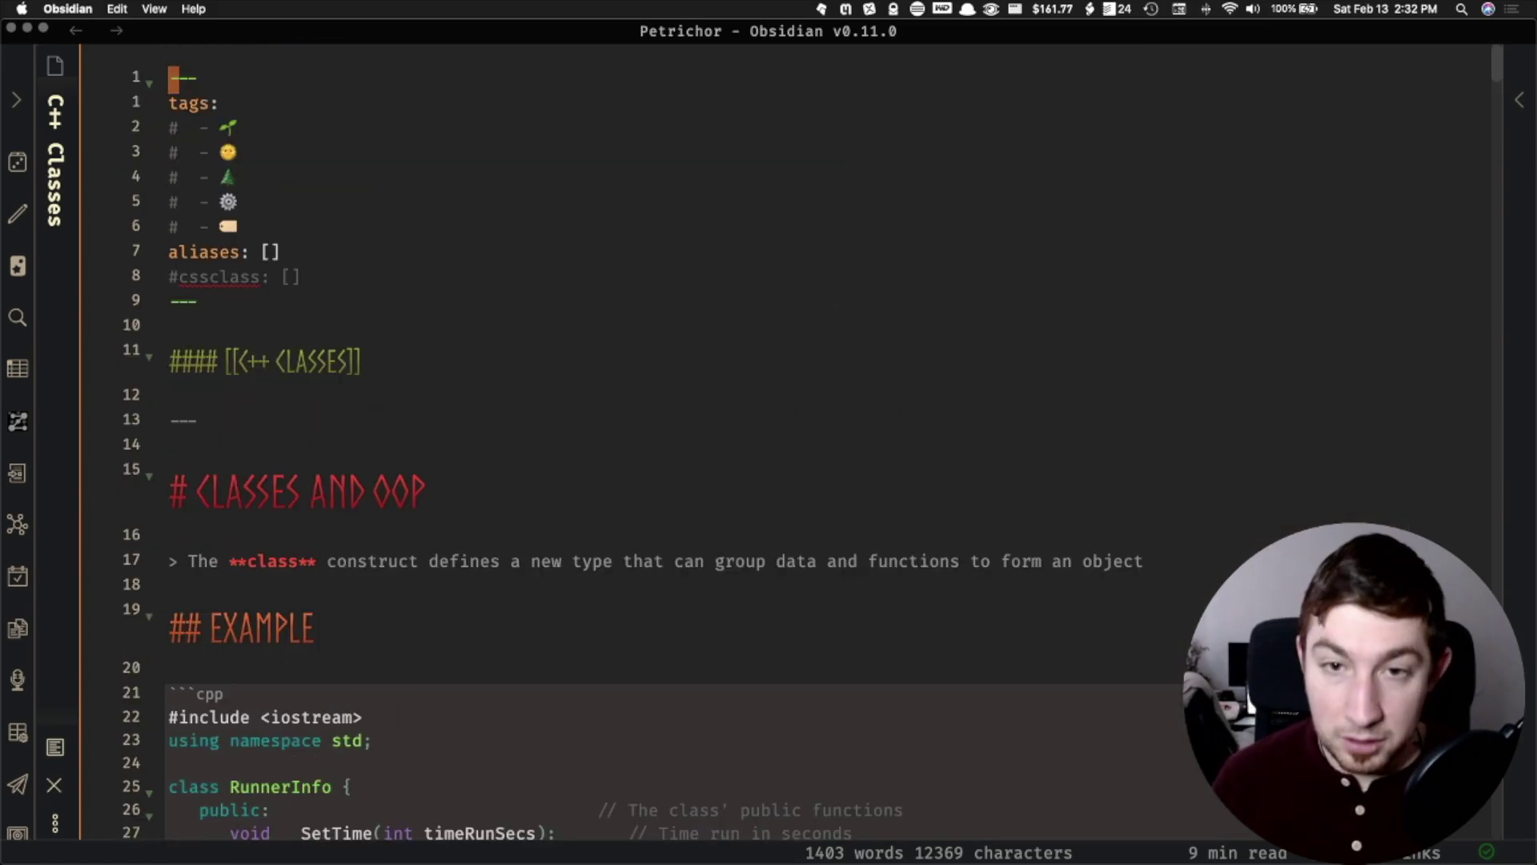
View the note's heading Outline in the right sidebar, enlarged, then collapse the sidebar.
left_click(1519, 100)
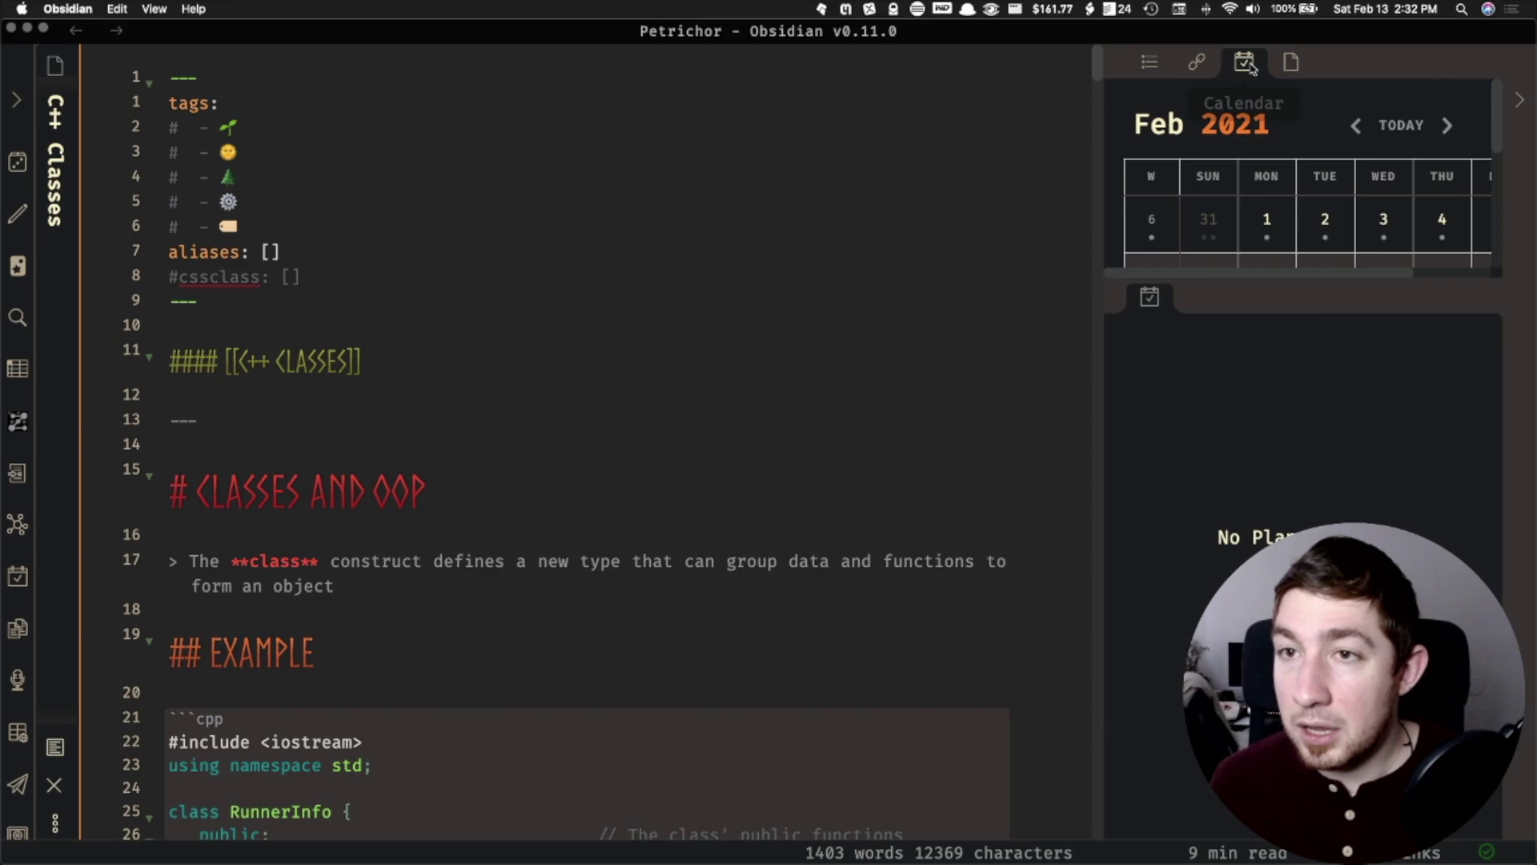
left_click(1153, 64)
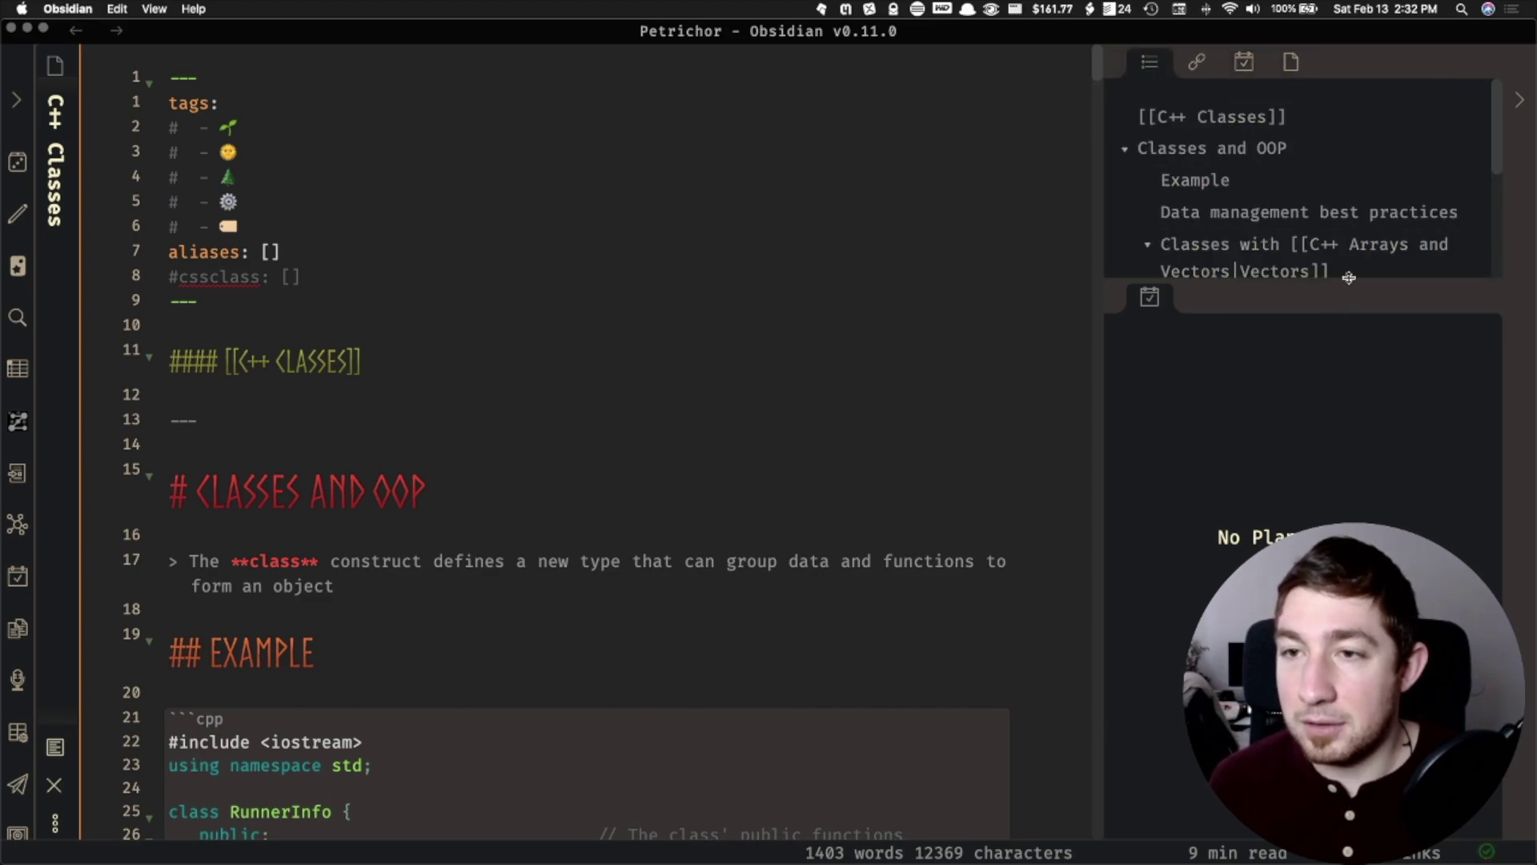
left_click_drag(1349, 278, 1349, 610)
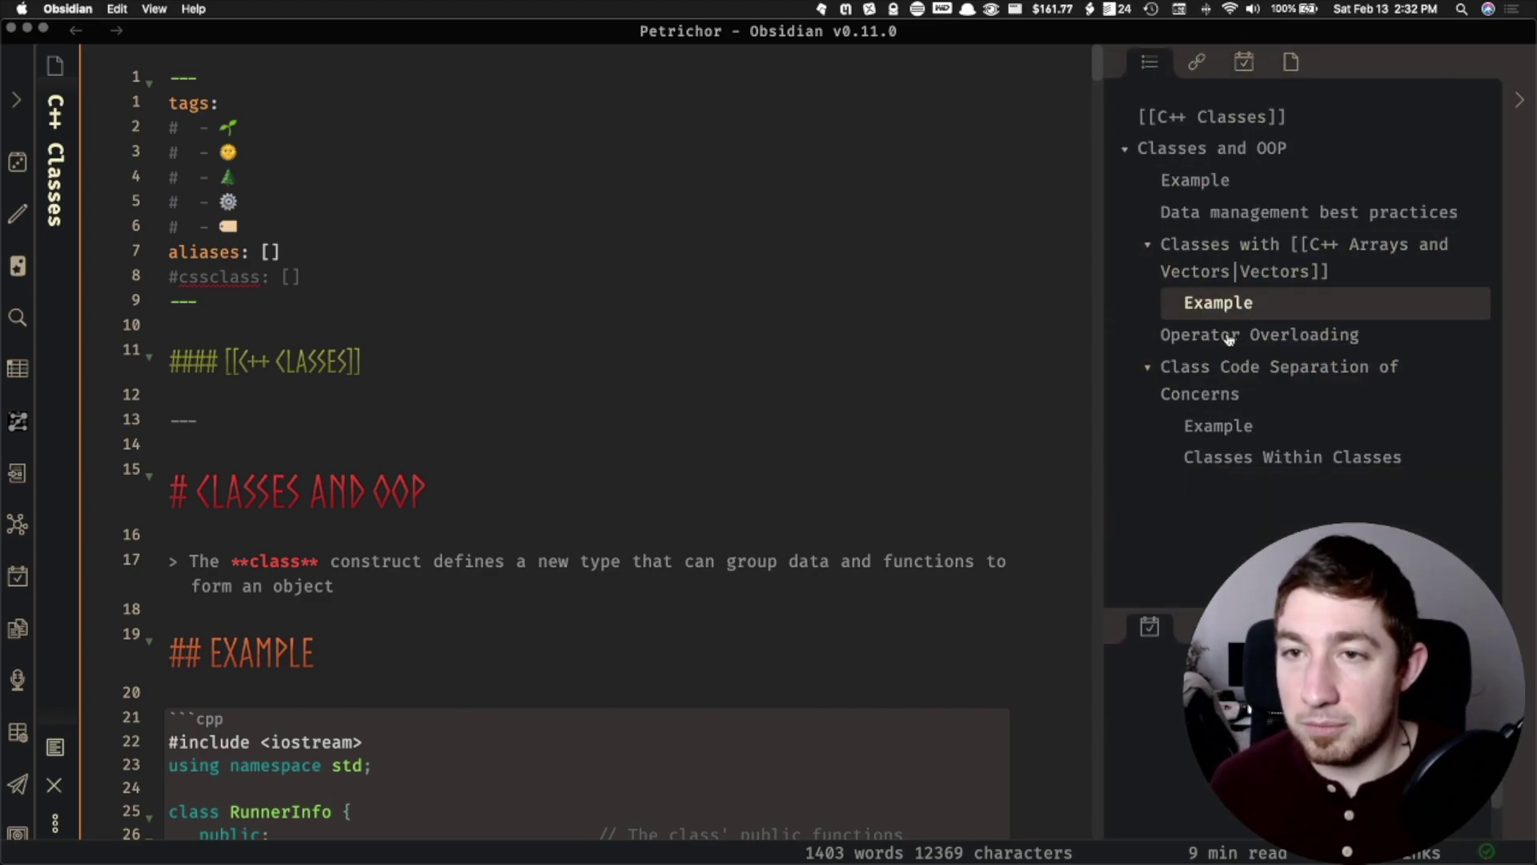
left_click(1514, 106)
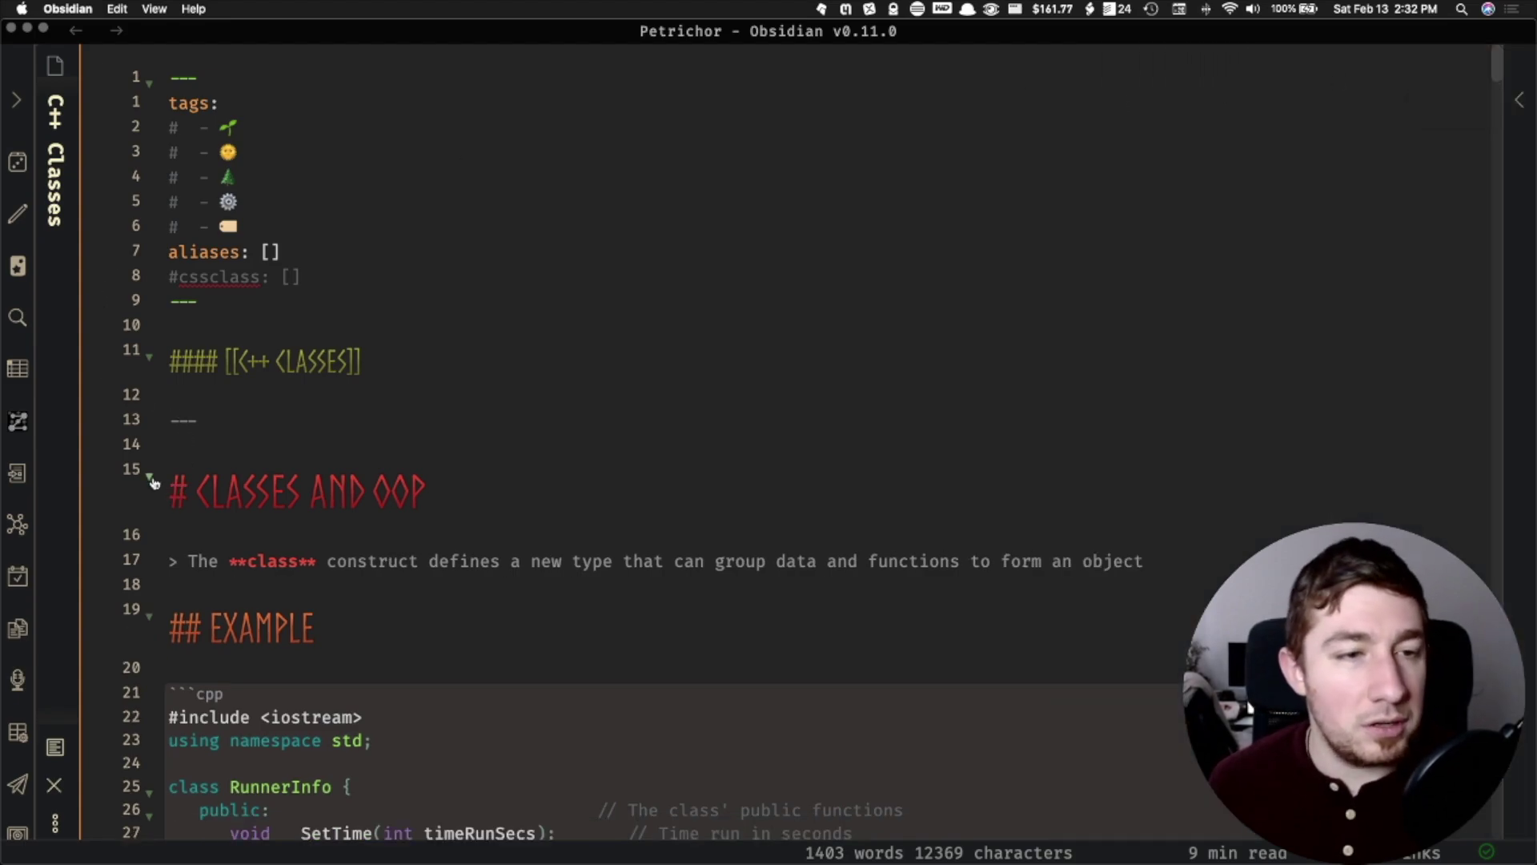
Fold Example, Data Management Best Practices, Arrays and Vectors, Operator Overloading, Separation of Concerns.
left_click(147, 615)
scroll(148, 640, "down", 1)
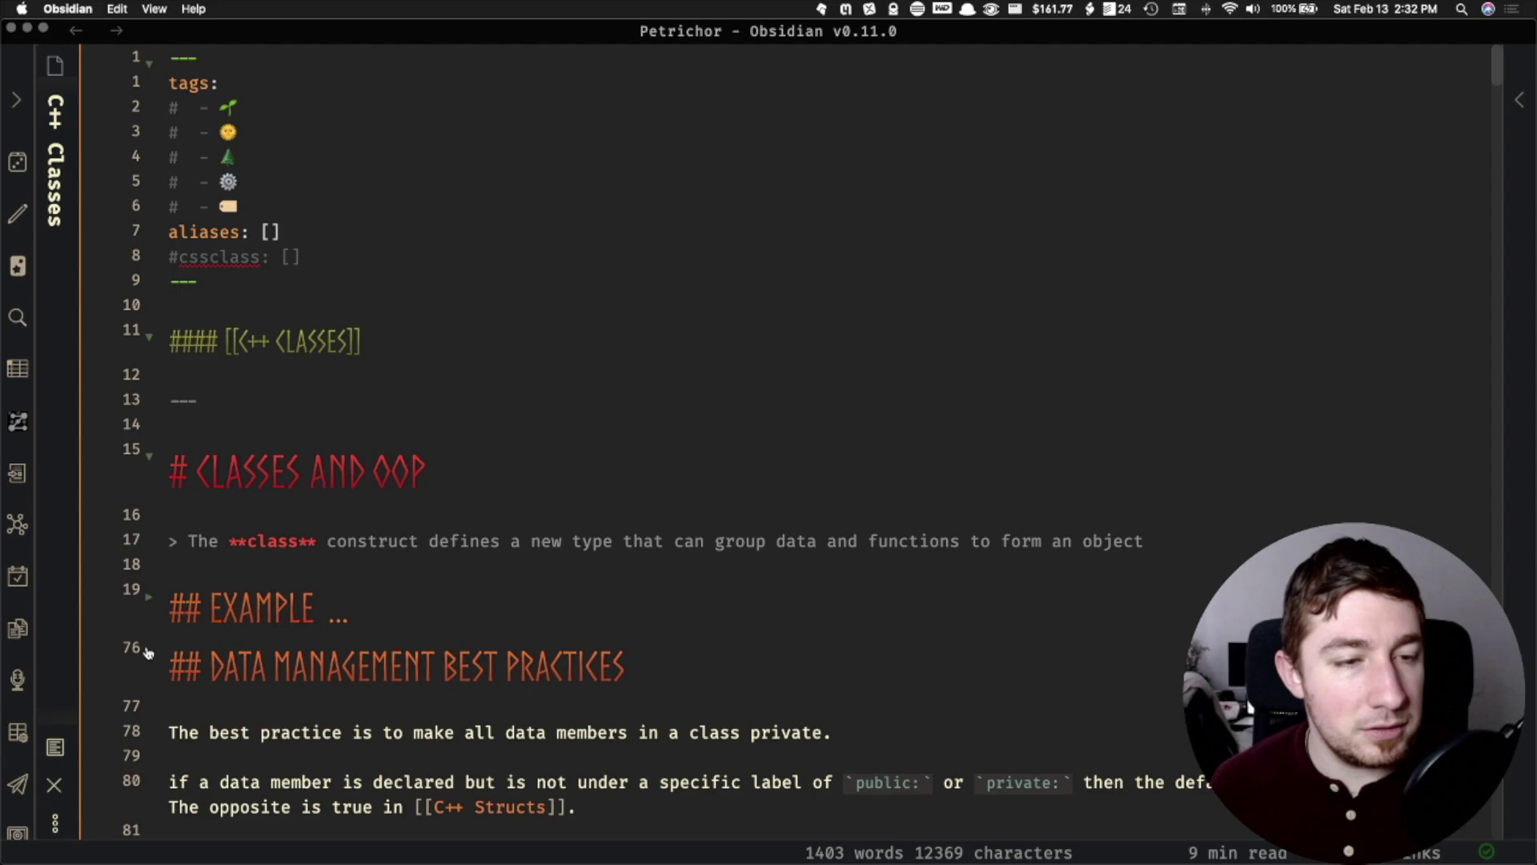
left_click(149, 654)
left_click(149, 714)
left_click(152, 771)
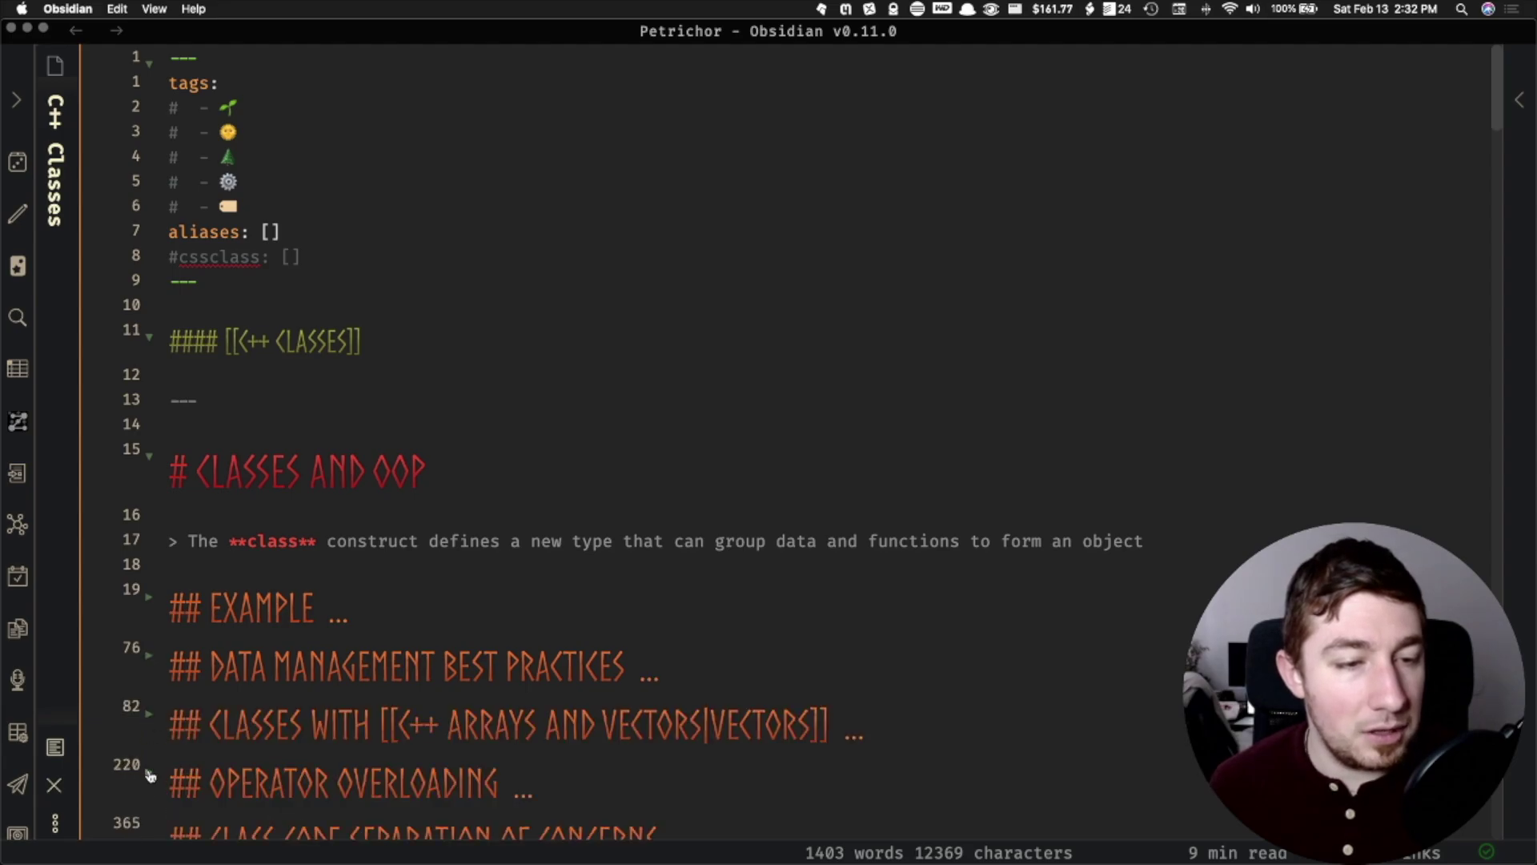
scroll(203, 621, "down", 5)
left_click(149, 594)
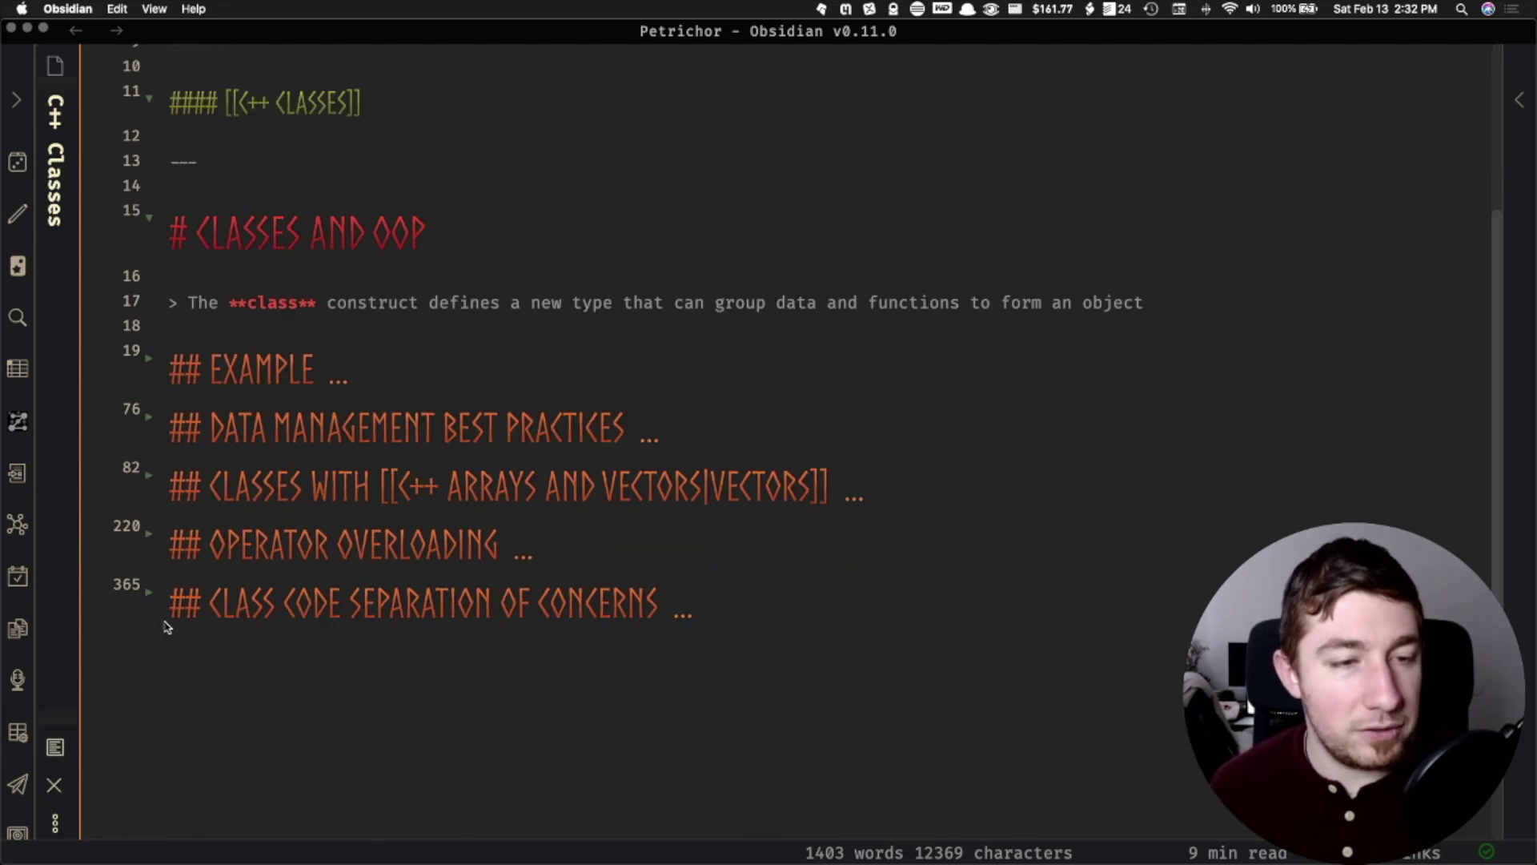
scroll(504, 419, "up", 3)
left_click(468, 240)
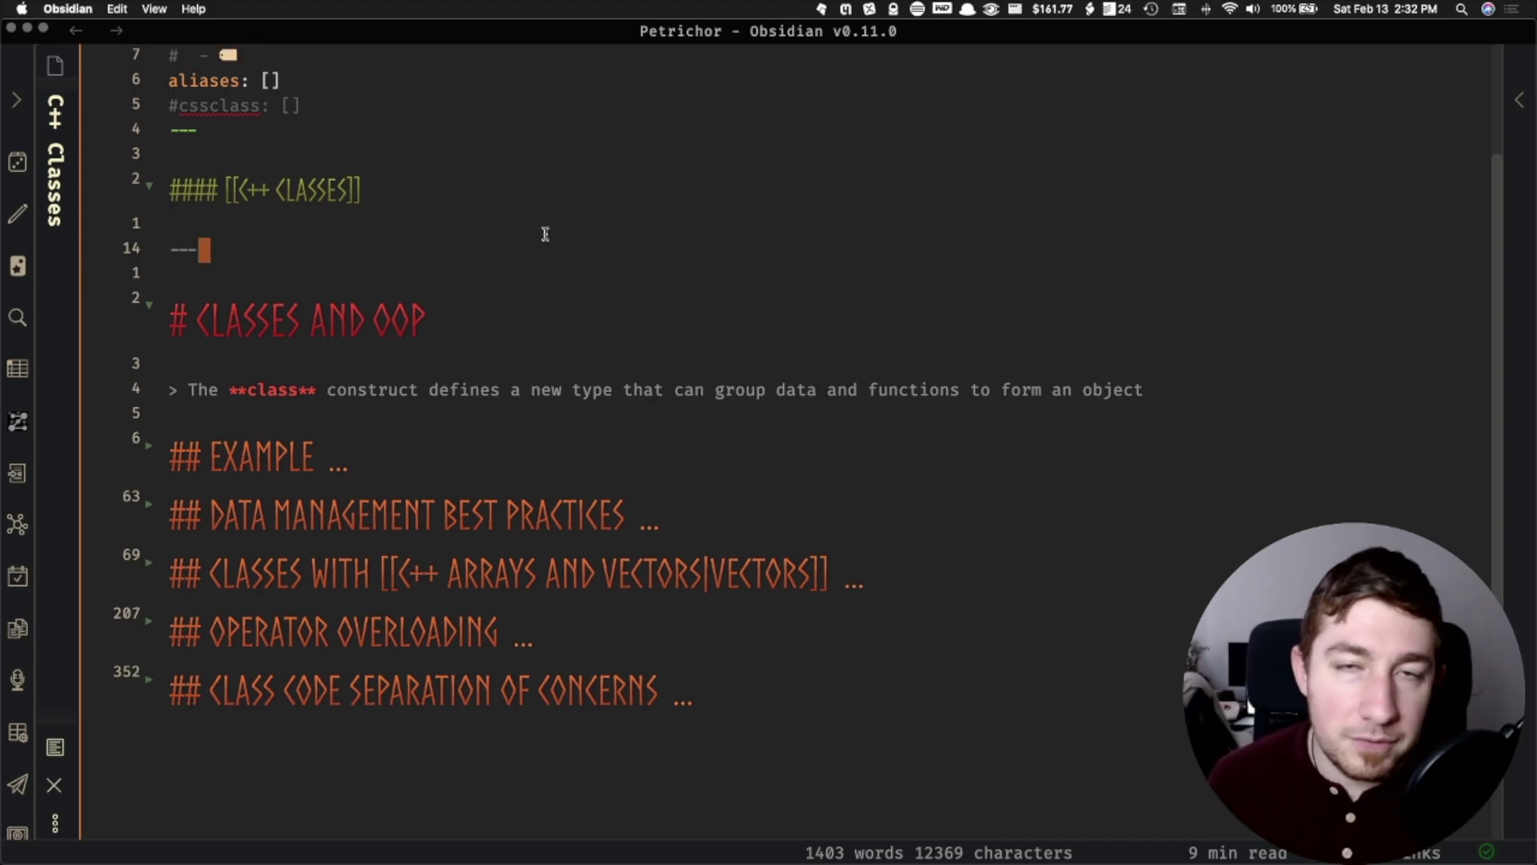
Switch to the ADHD hyperfocus note by typing 'adhd' in the quick switcher.
key("super+o")
type("adhd")
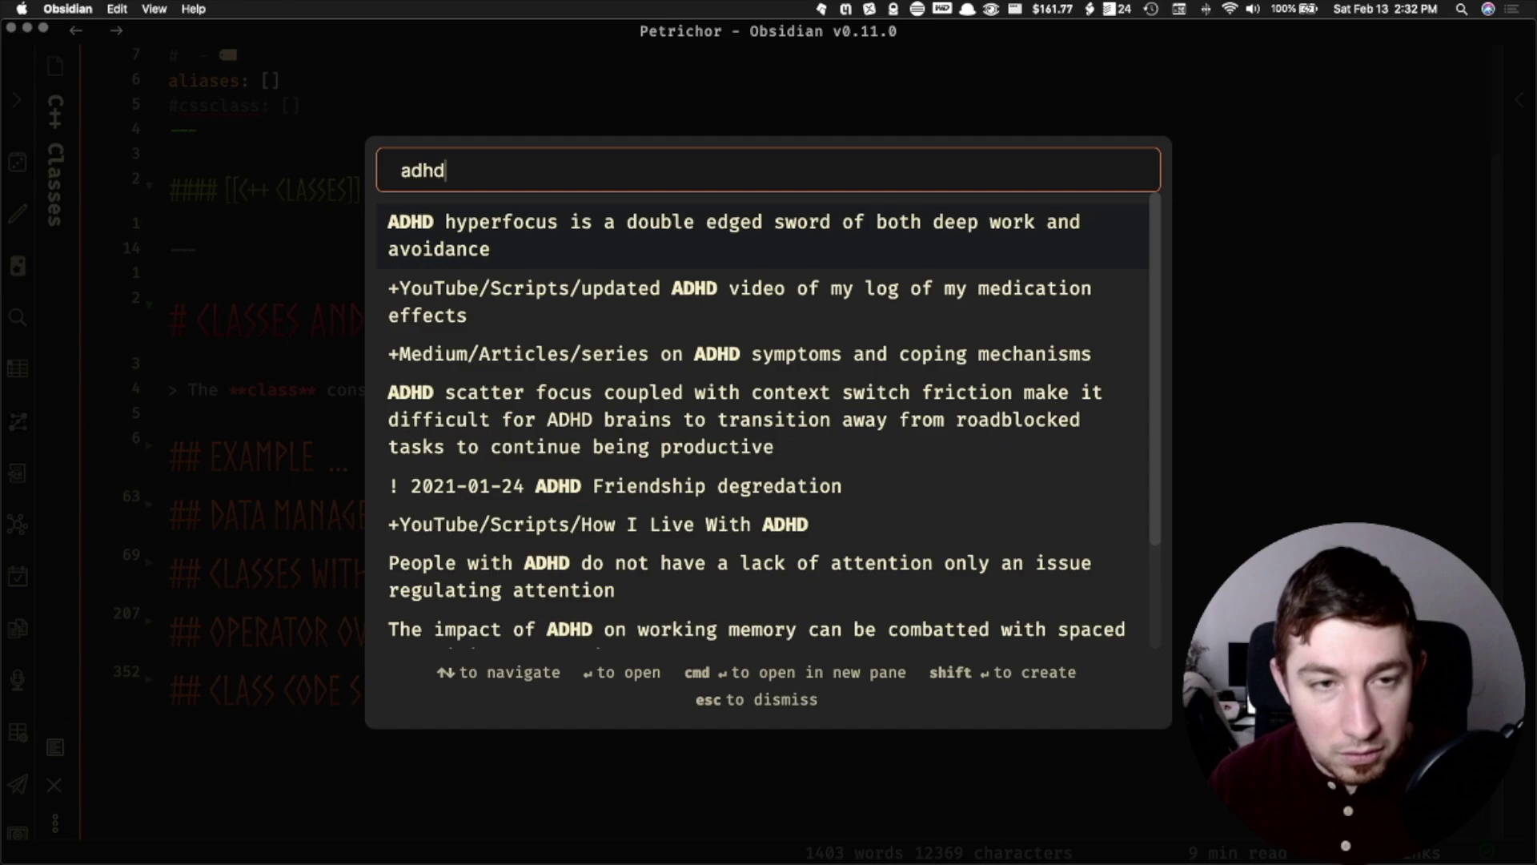
key("Return")
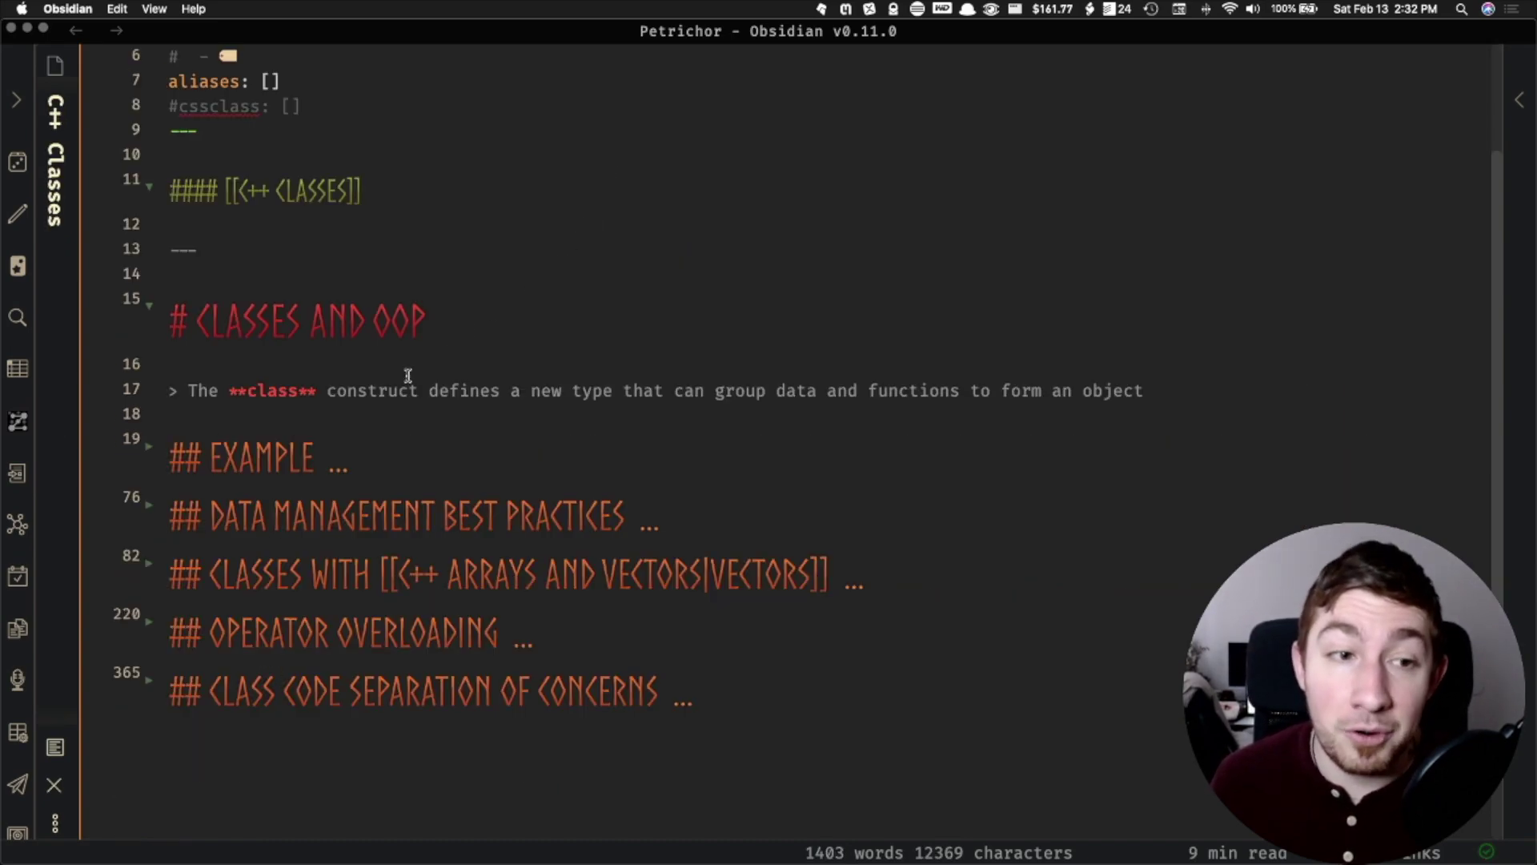
Unfold all five level-two sections of C++ Classes, from Separation of Concerns back to Example.
left_click(150, 681)
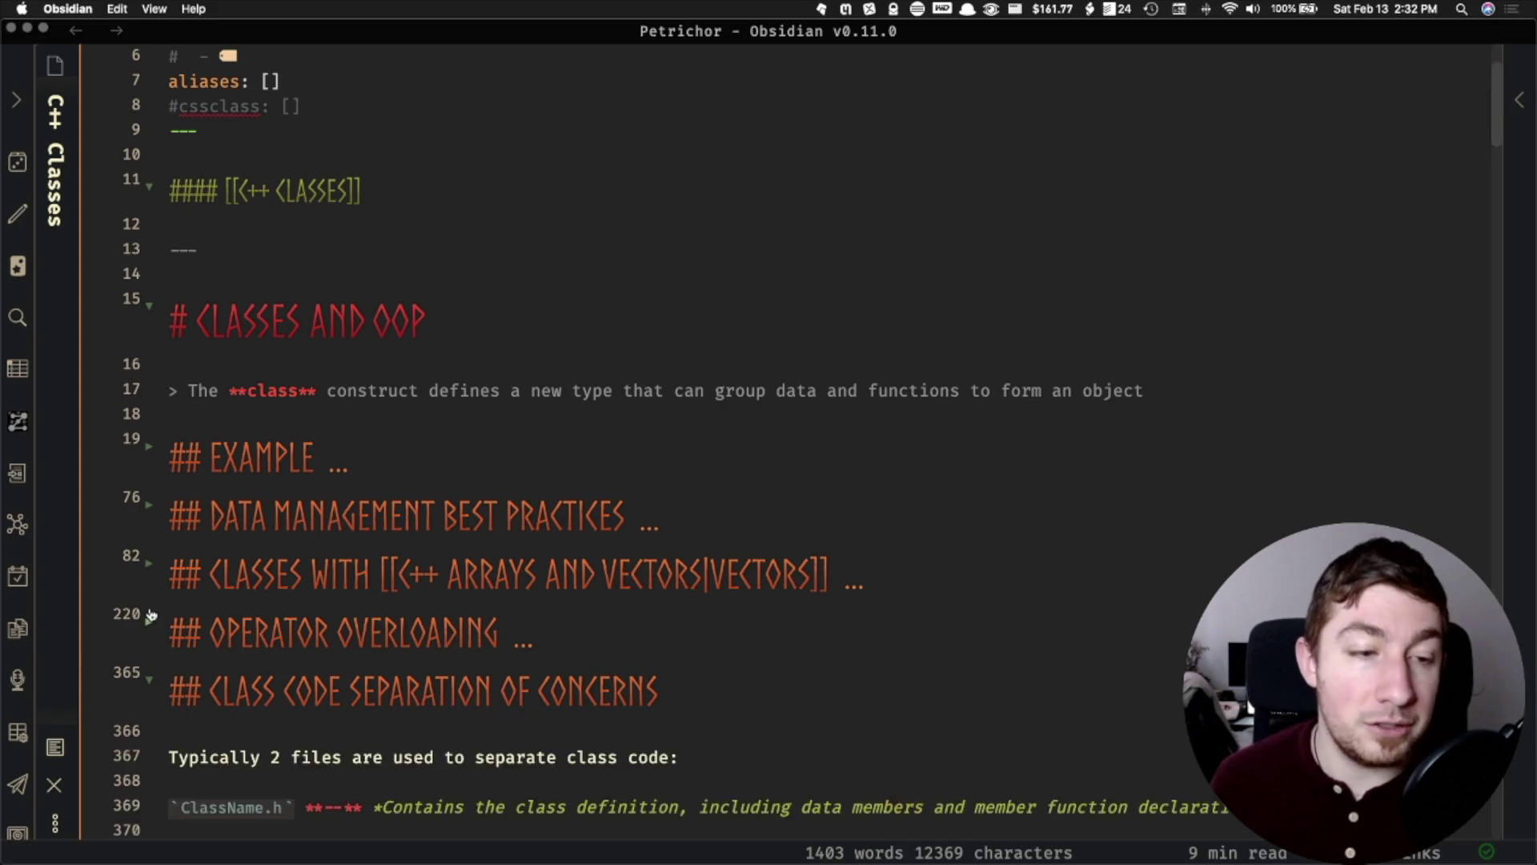
left_click(149, 622)
left_click(149, 564)
left_click(150, 504)
left_click(150, 449)
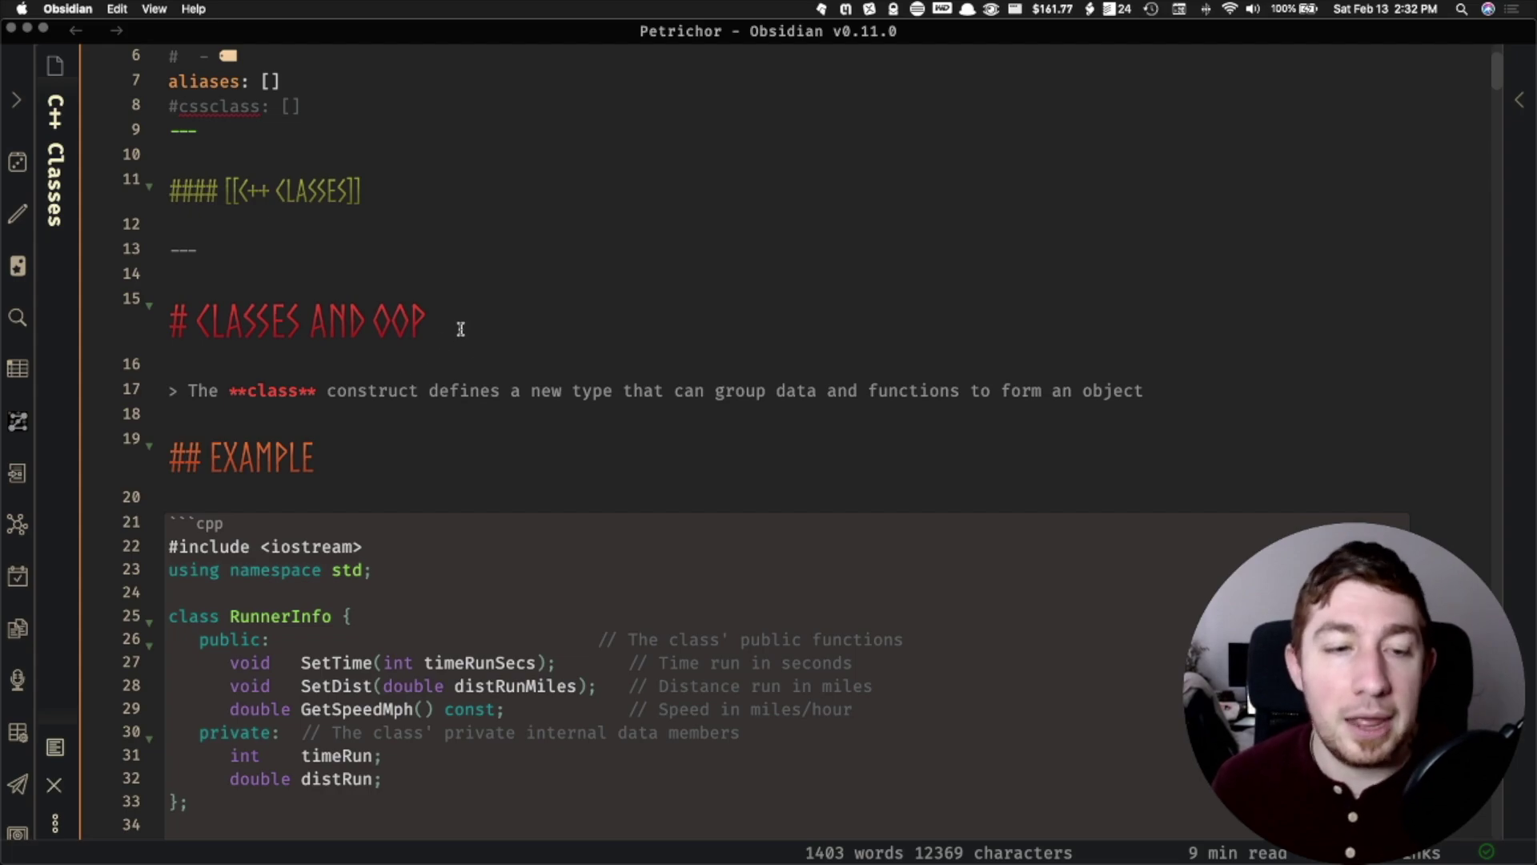
Fold the EXAMPLE section to hide its code, then unfold it again.
scroll(460, 329, "down", 1)
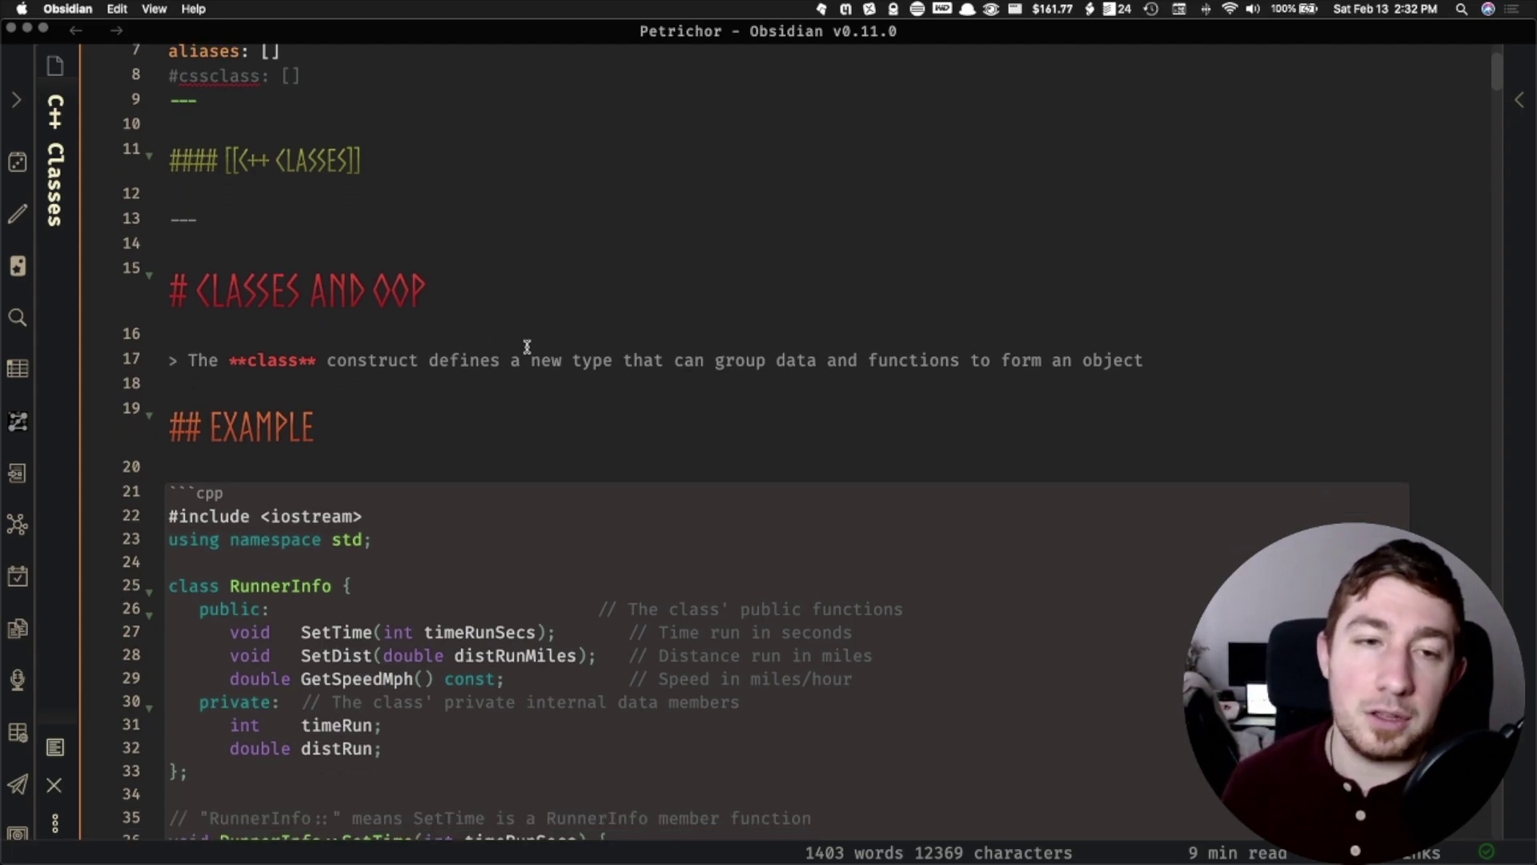
left_click(514, 376)
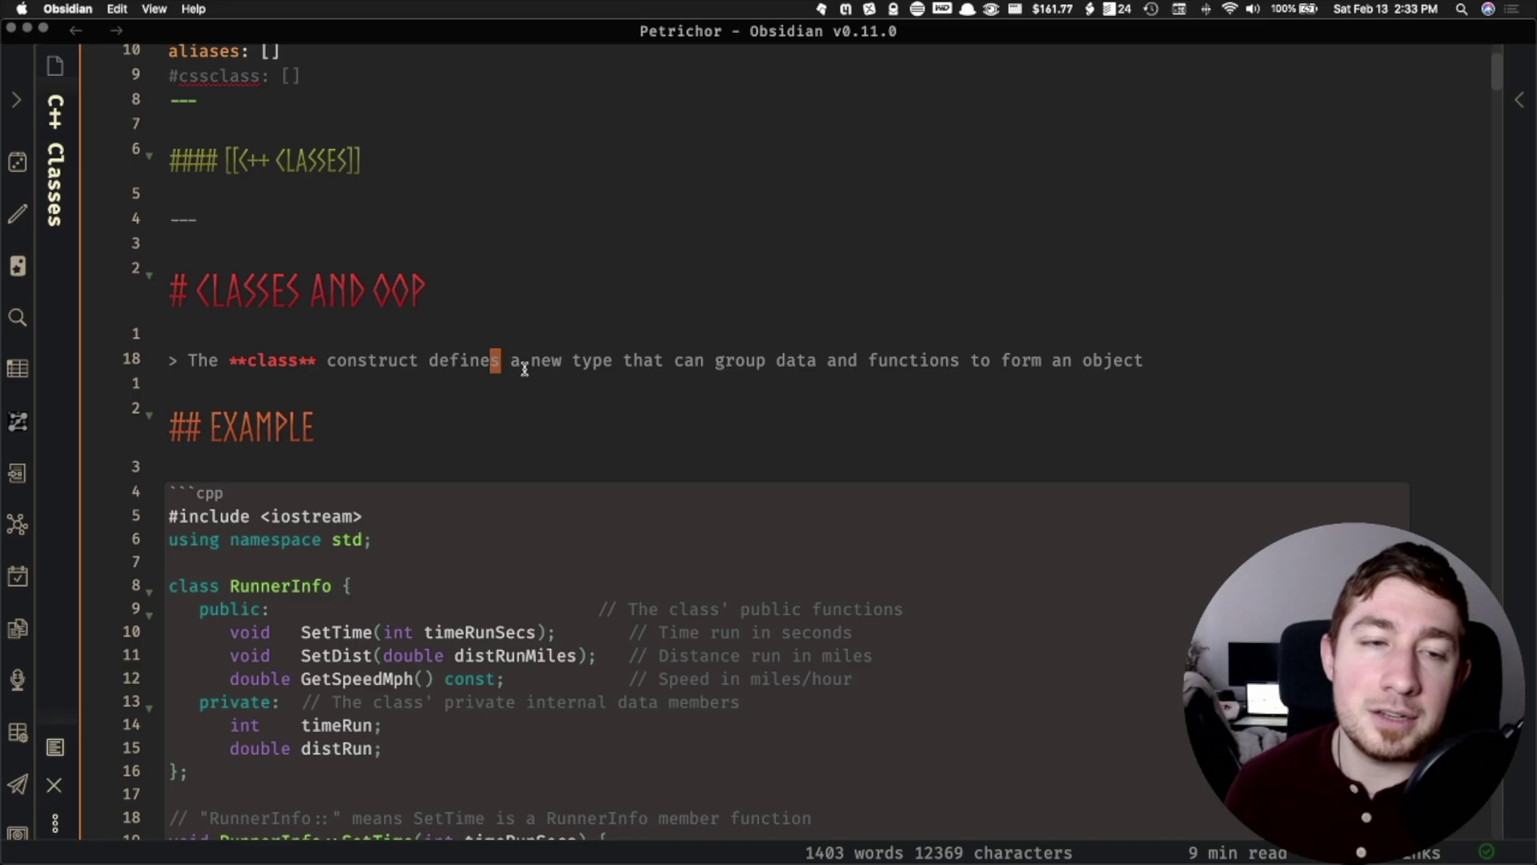
left_click(149, 417)
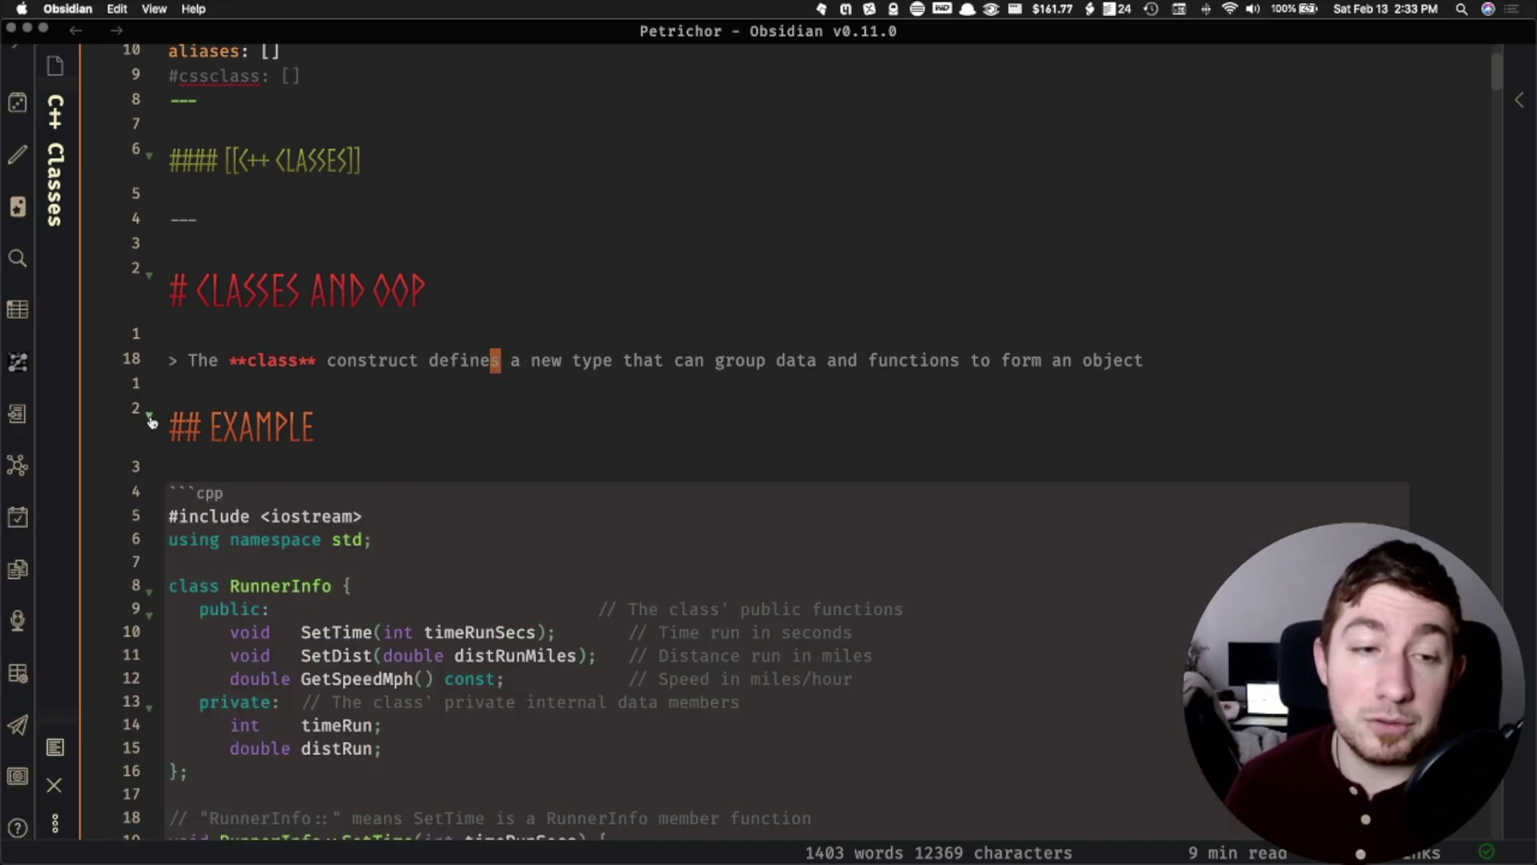
left_click(148, 416)
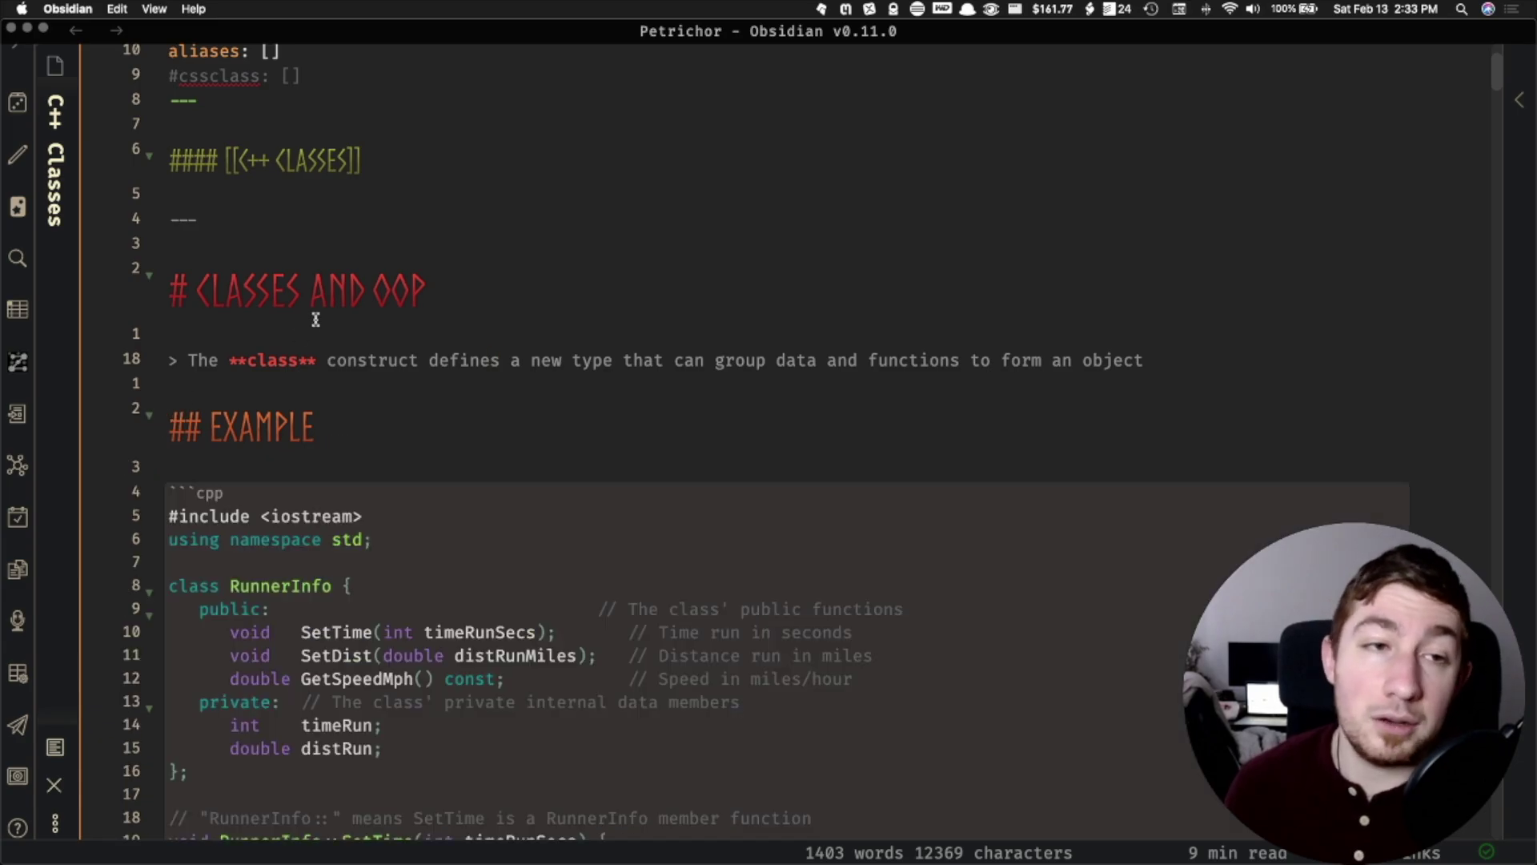
scroll(296, 308, "up", 3)
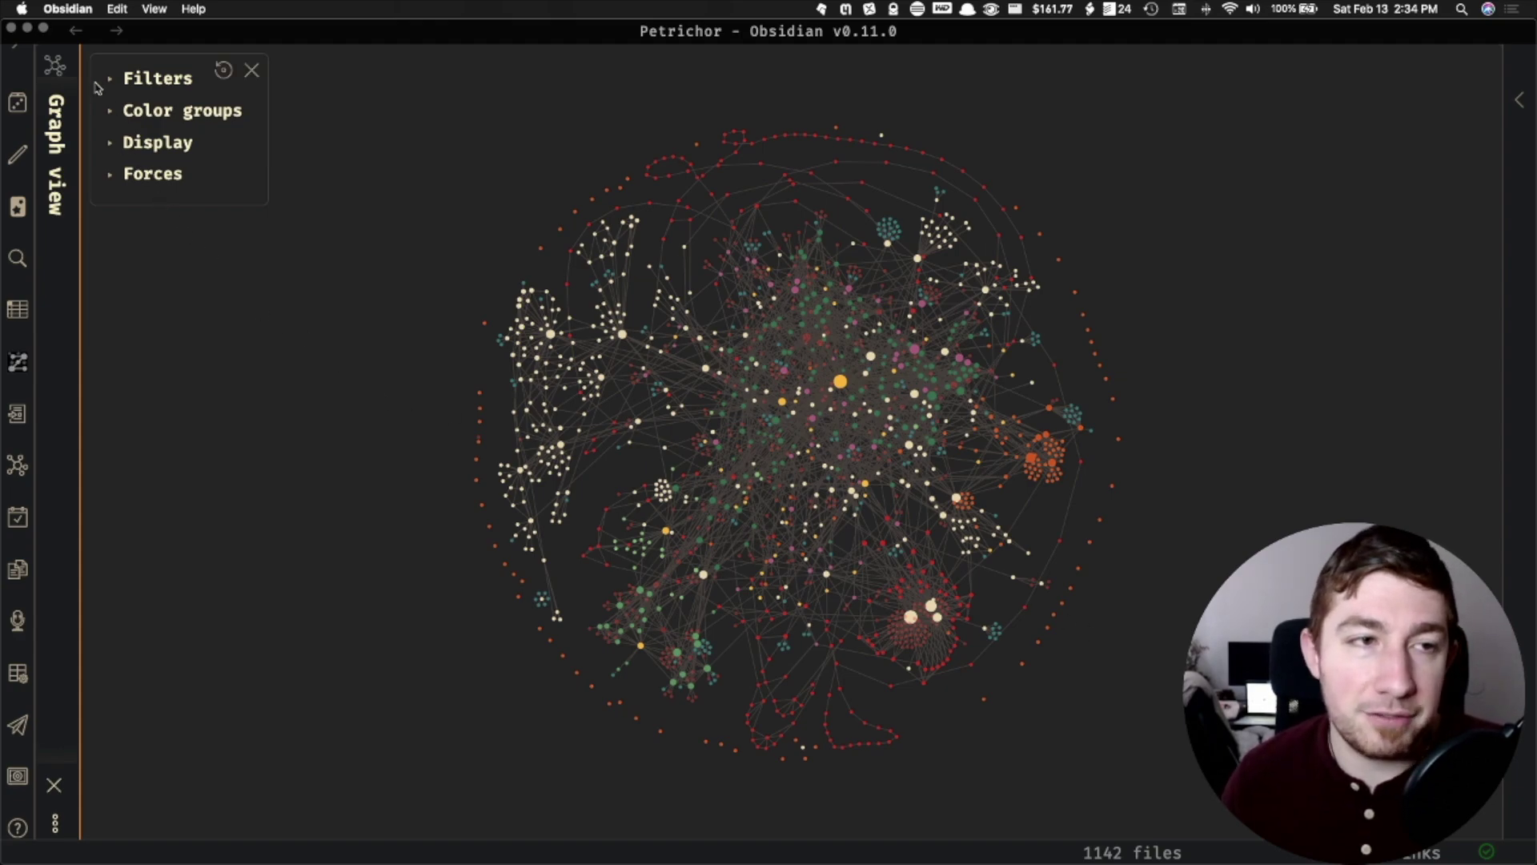
Expand Color groups and Filters, and filter the graph to tag:#📥.
left_click(111, 111)
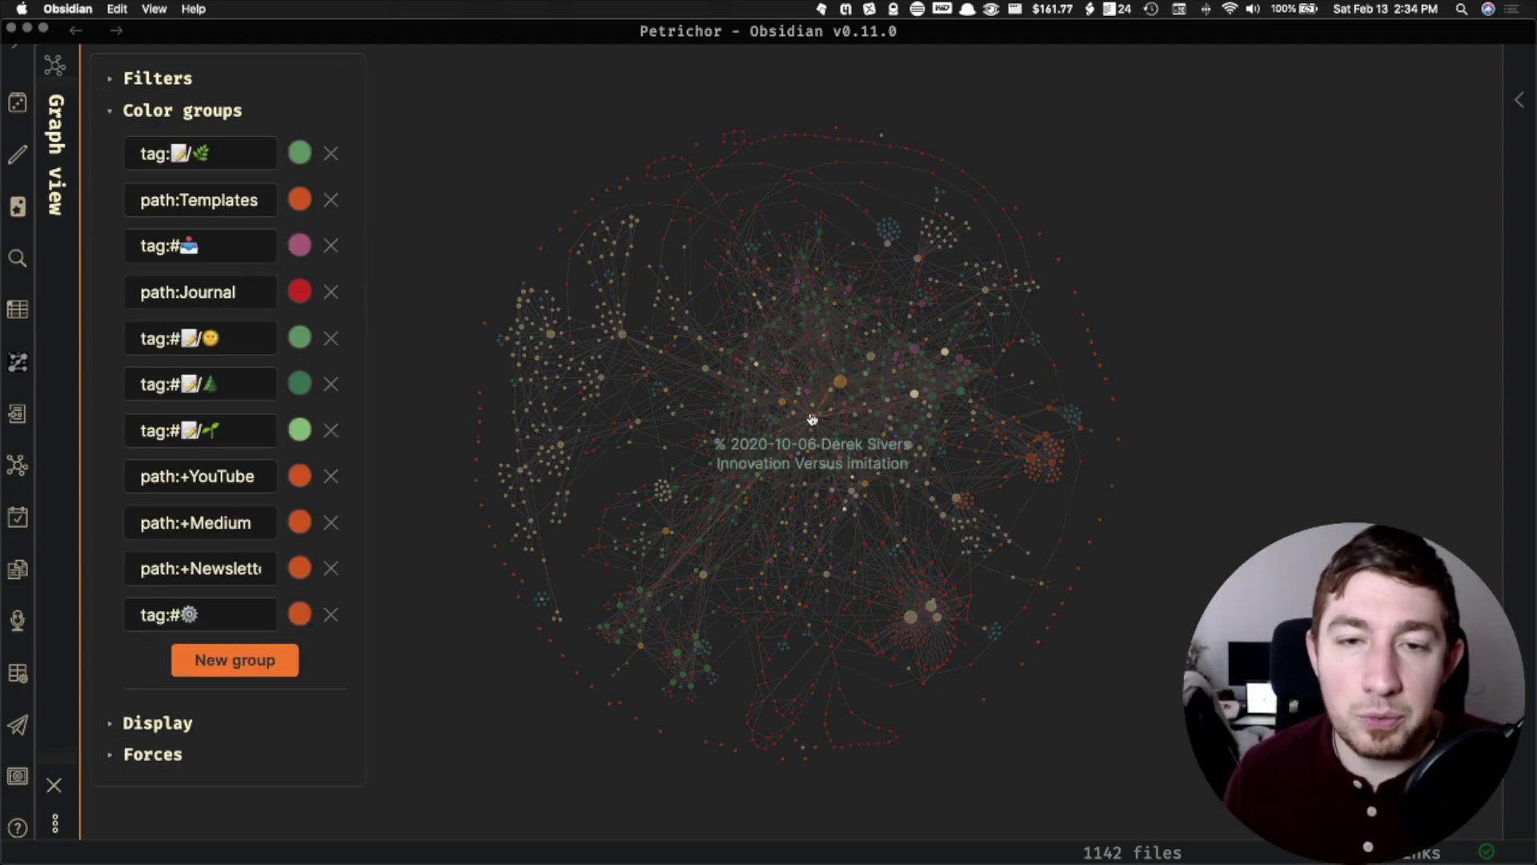
left_click(111, 79)
left_click(175, 125)
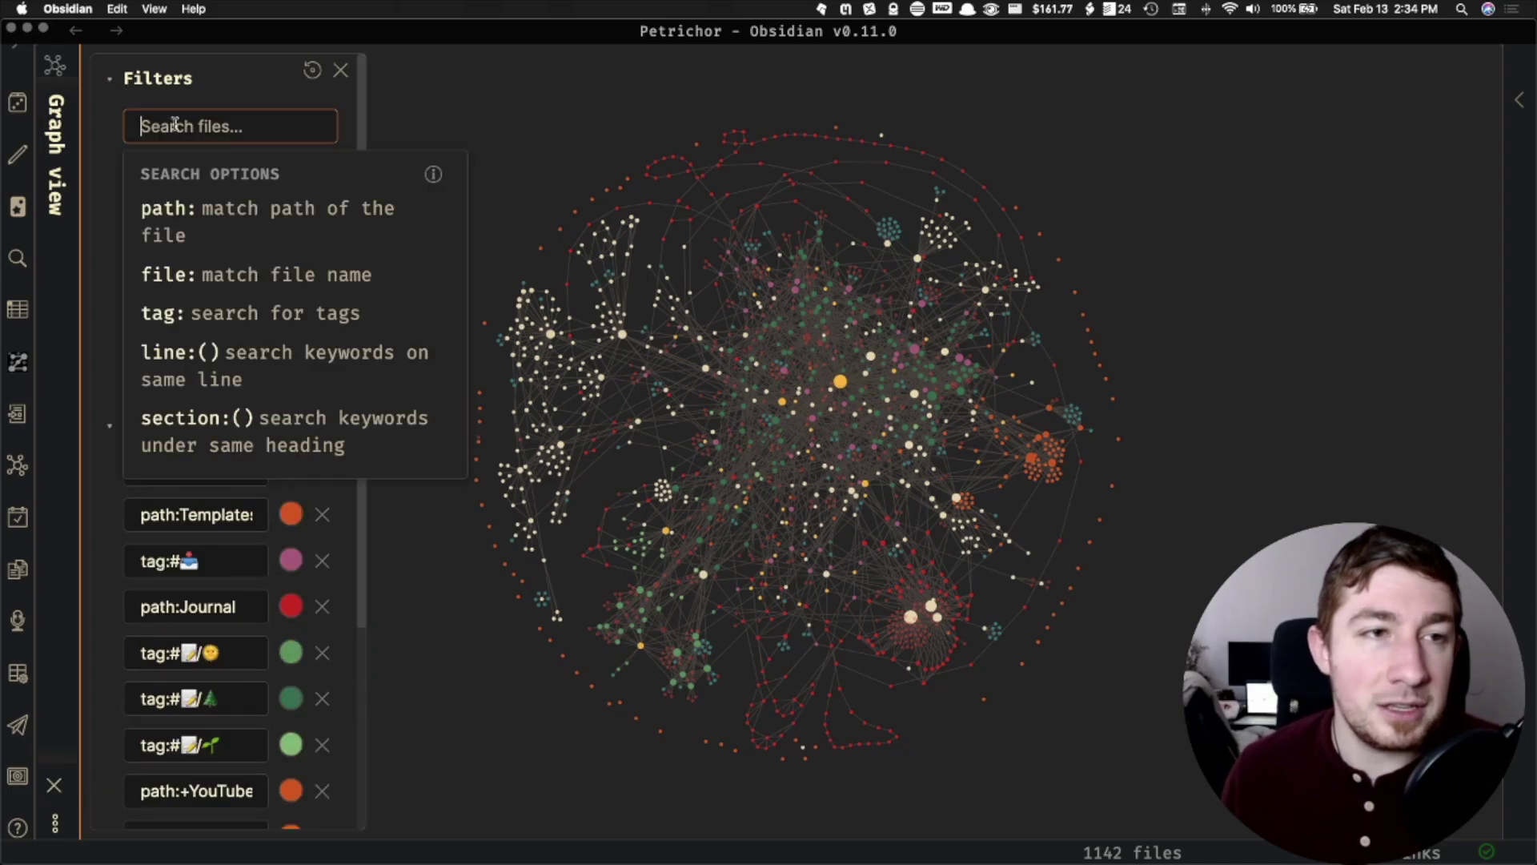
left_click(209, 323)
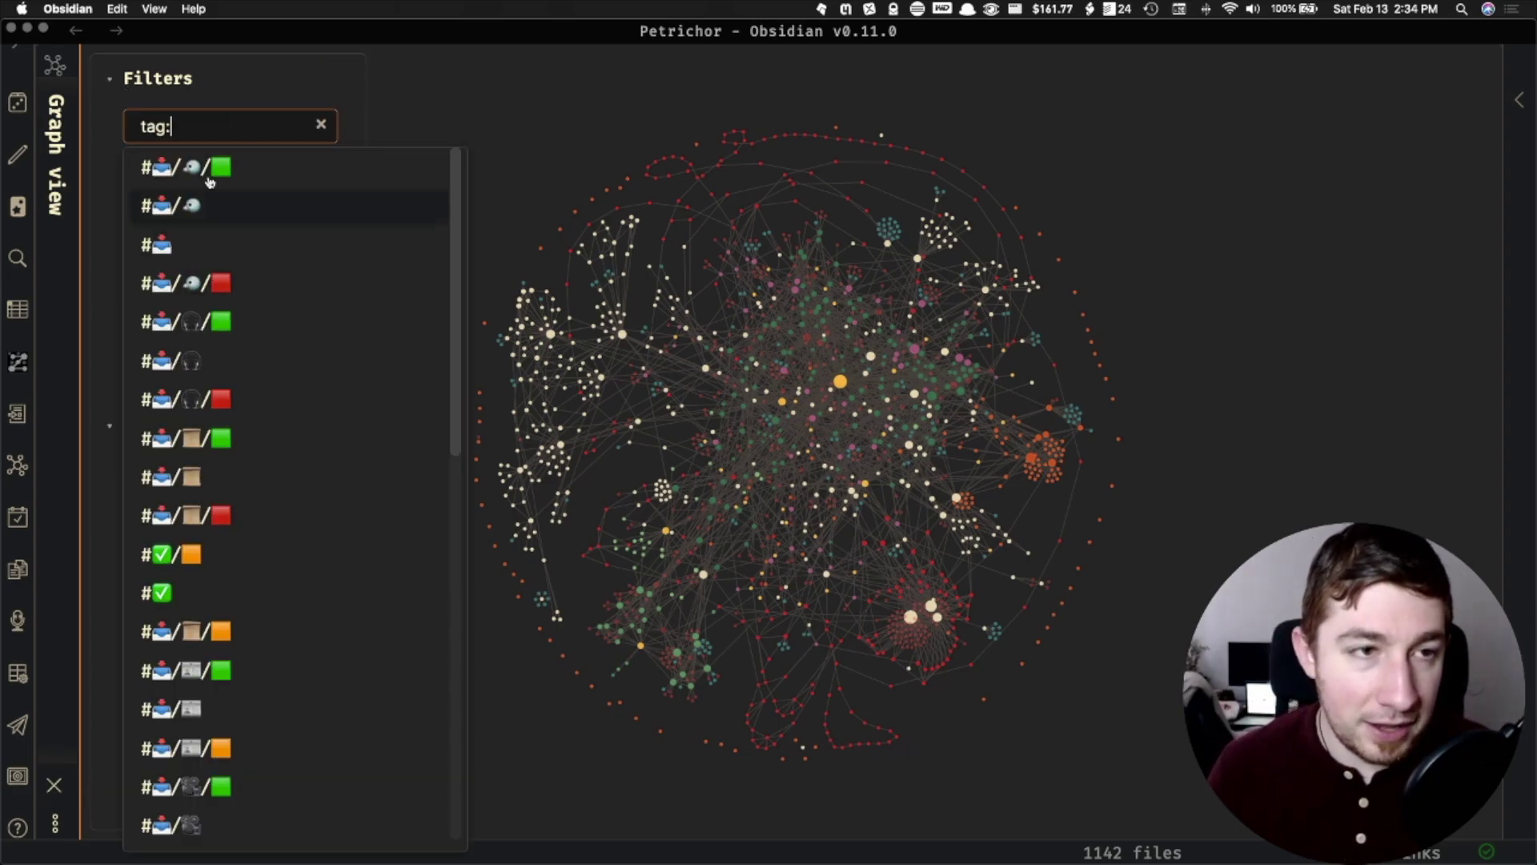
left_click(203, 252)
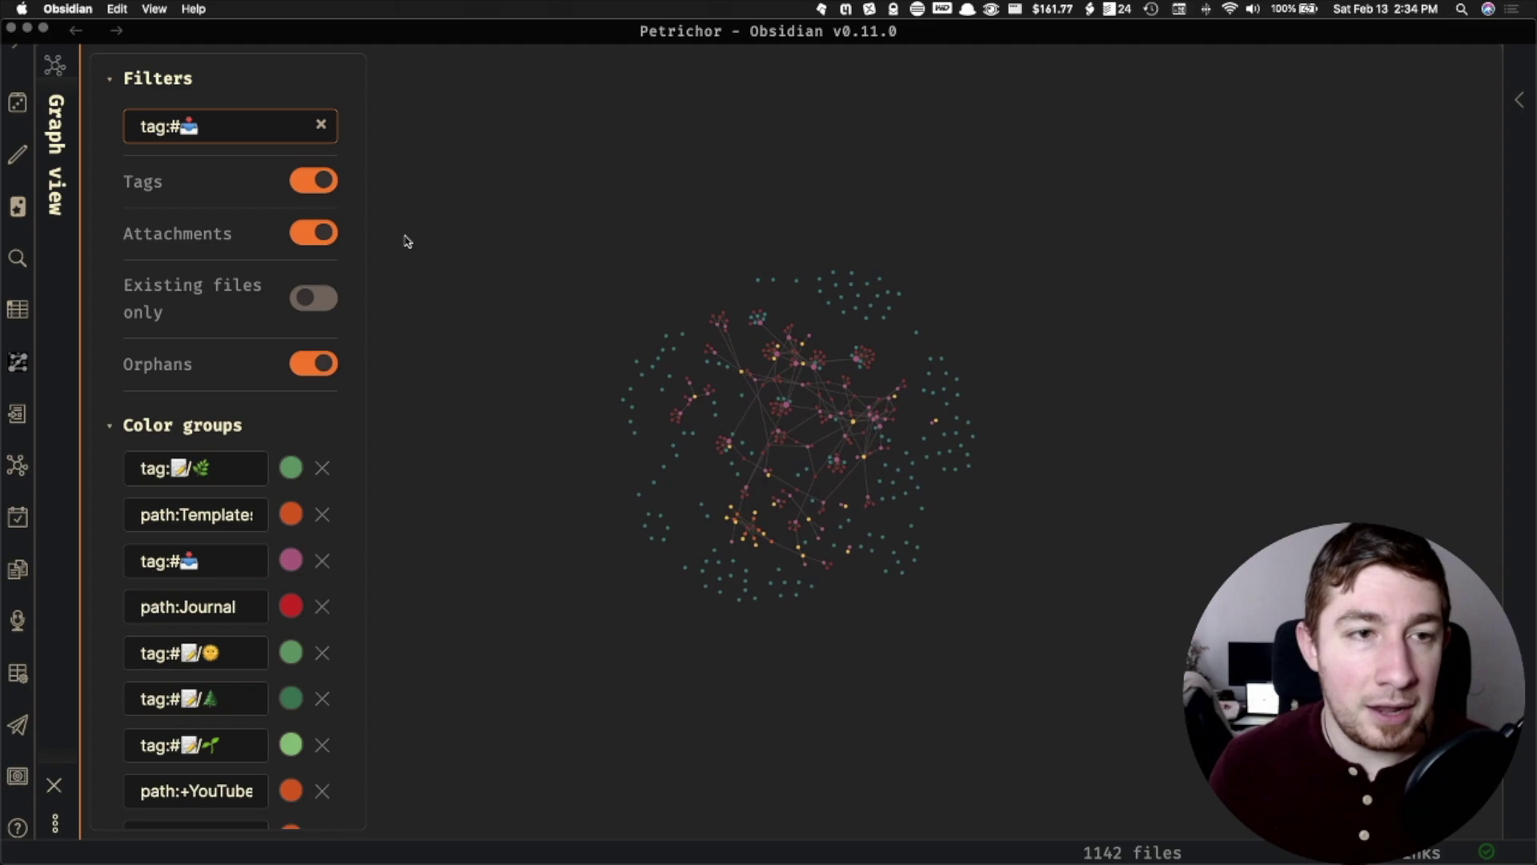
scroll(810, 450, "up", 5)
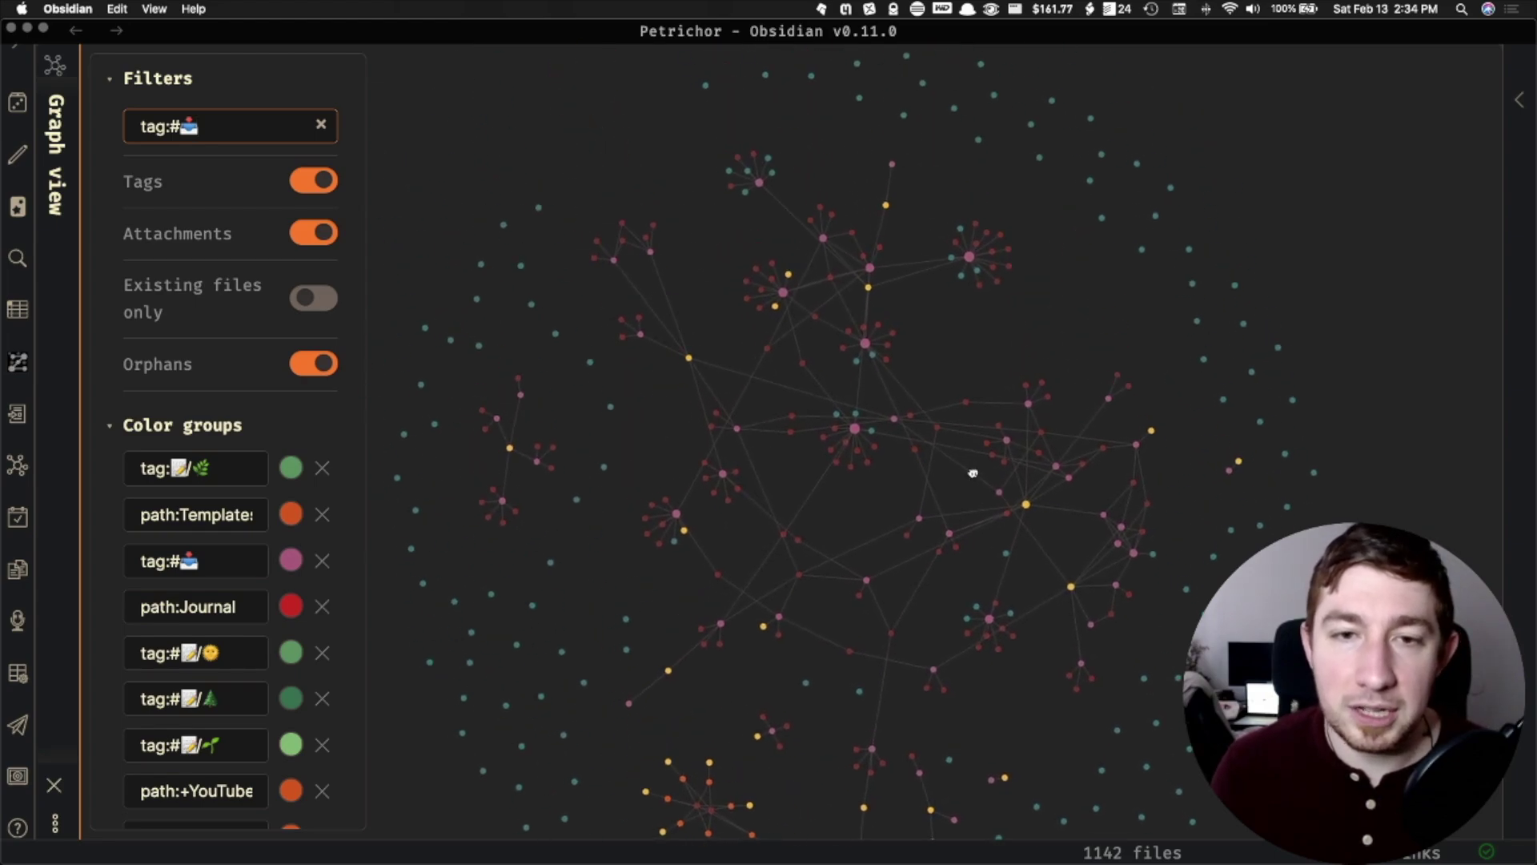
Clear the tag filter so all notes show, and collapse the Filters panel.
left_click(321, 124)
left_click(106, 81)
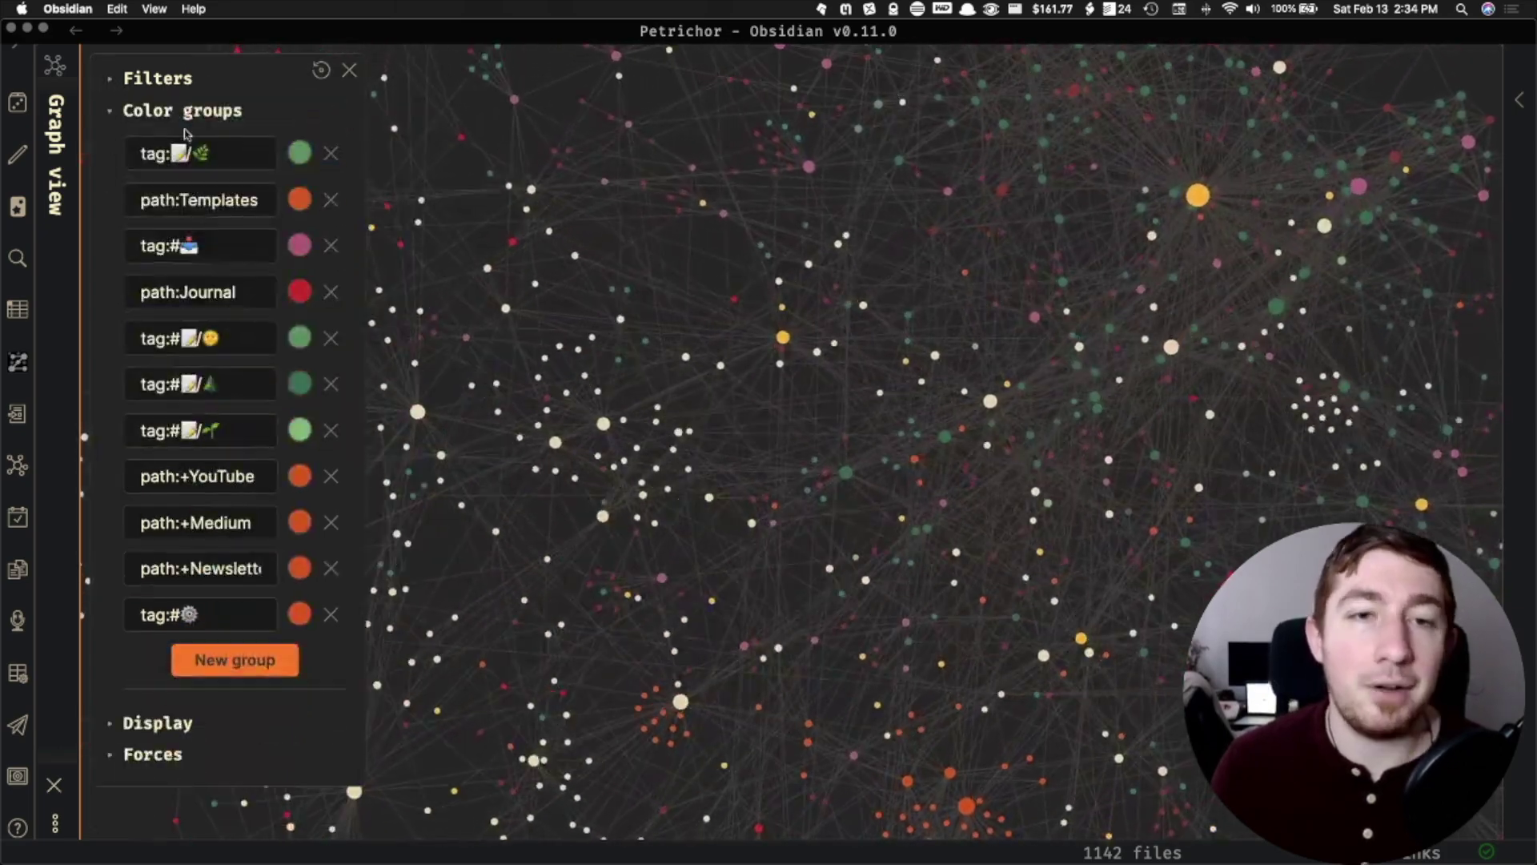
scroll(816, 446, "down", 5)
scroll(816, 446, "up", 4)
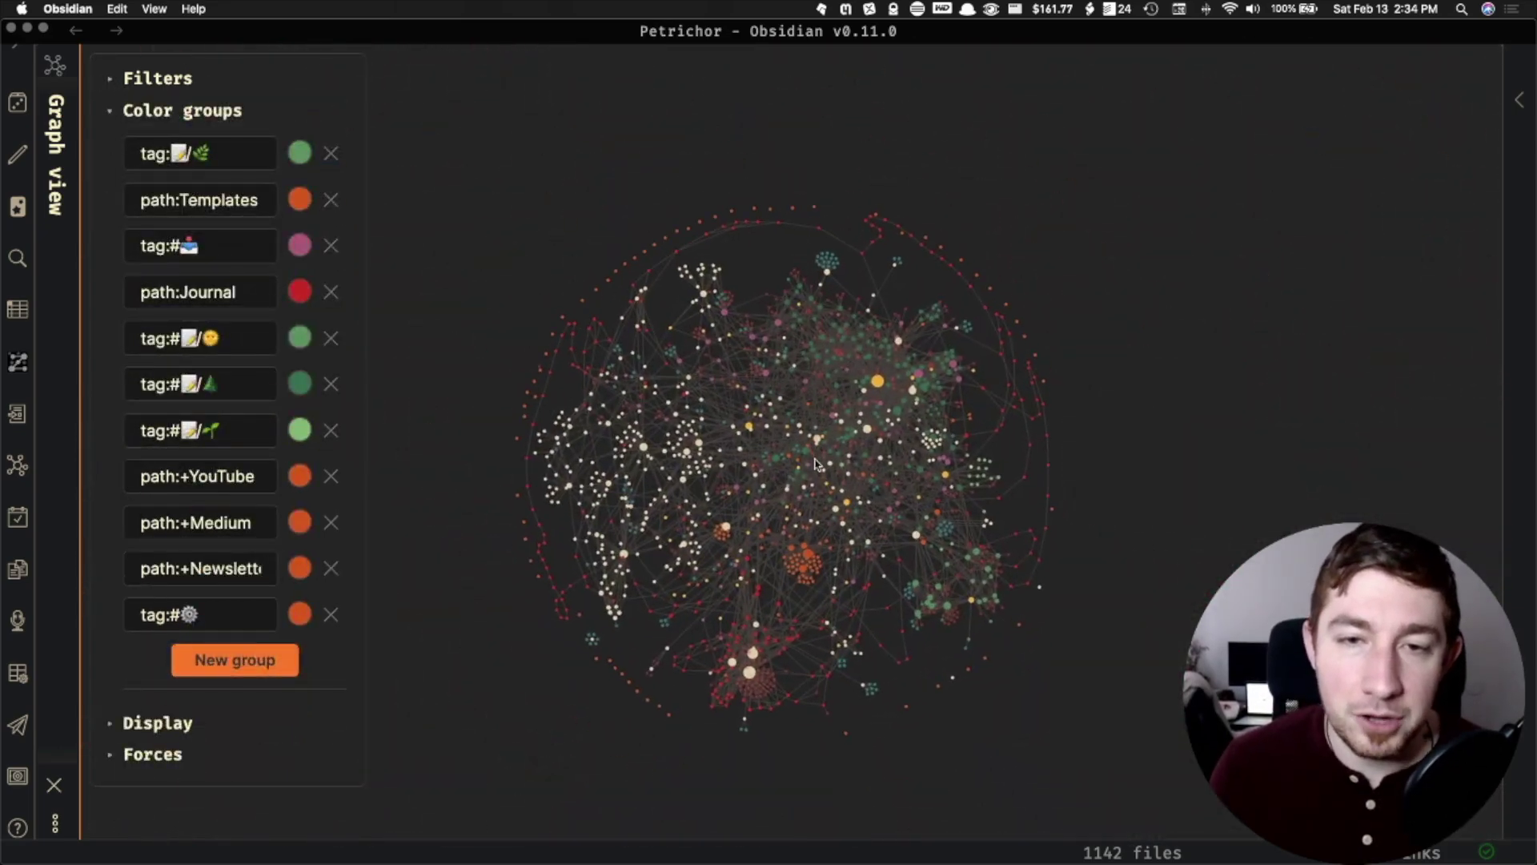
scroll(824, 486, "up", 2)
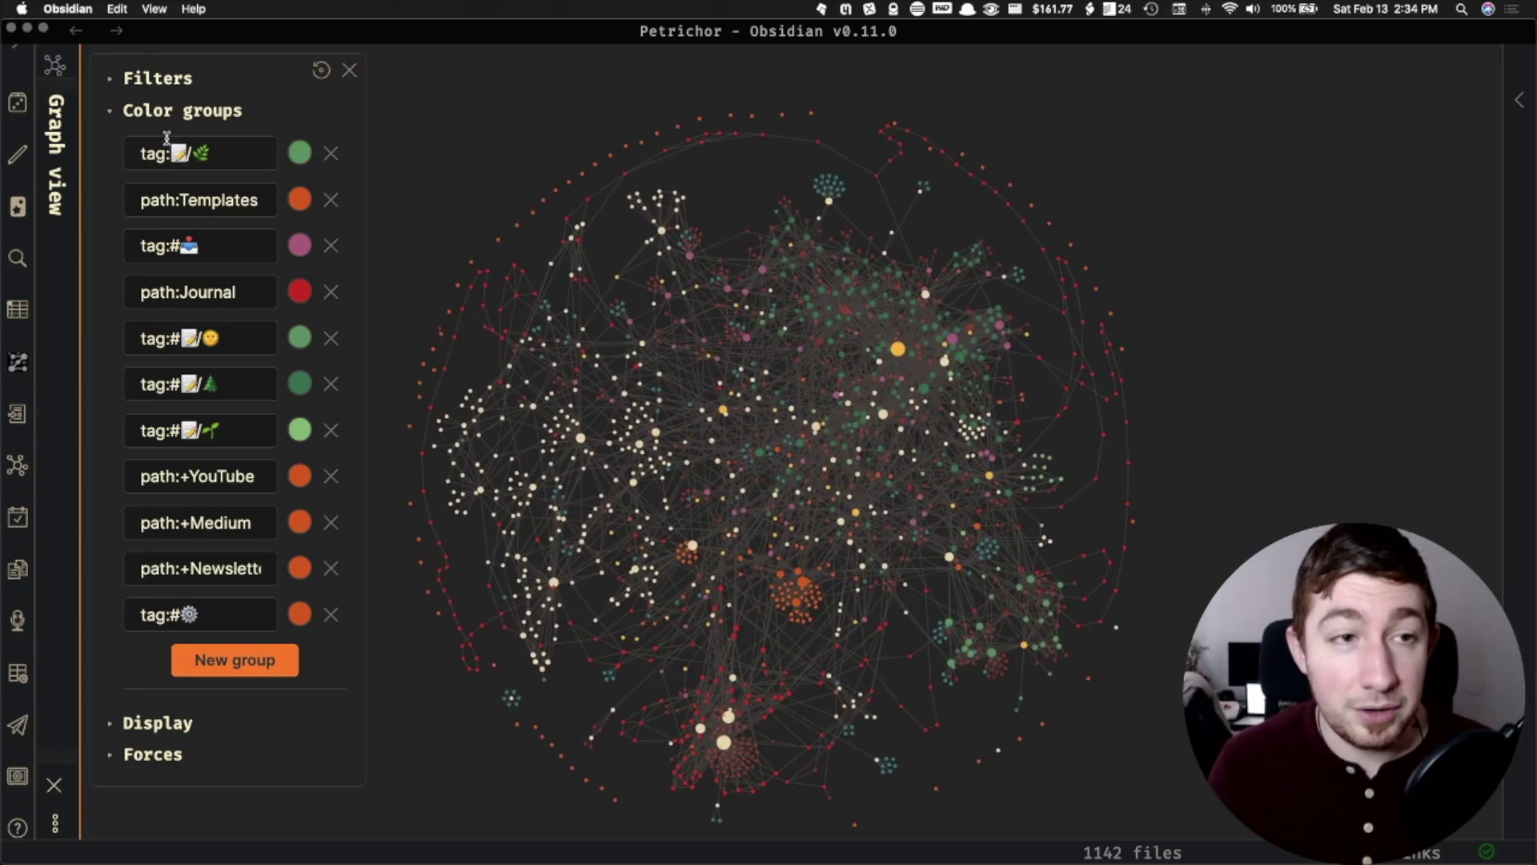
Add a colour group with query 'ADHD', shorten it to 'AD', then delete it.
left_click(261, 661)
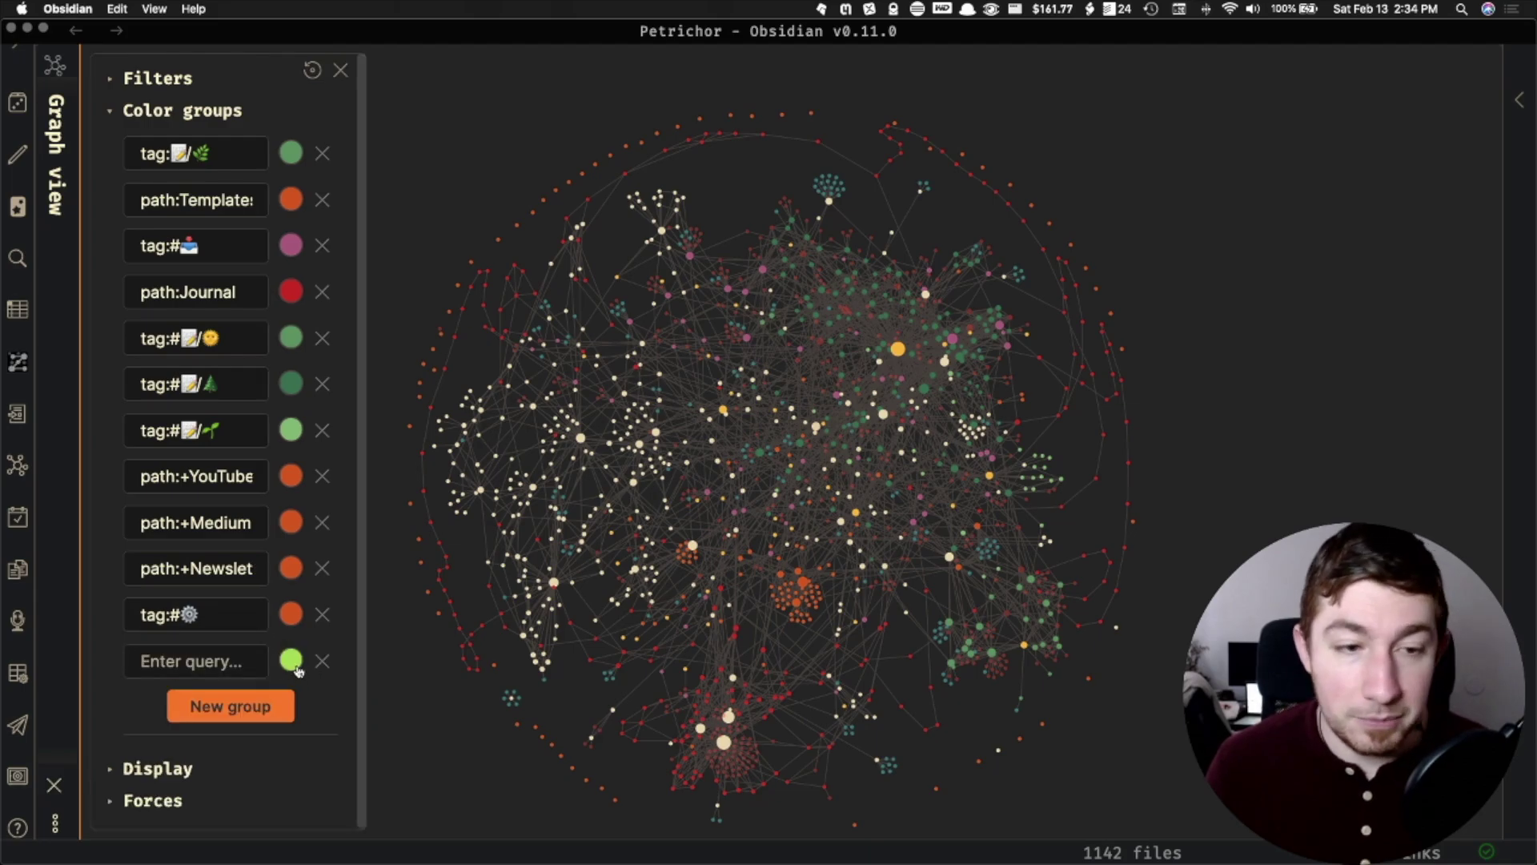
left_click(246, 662)
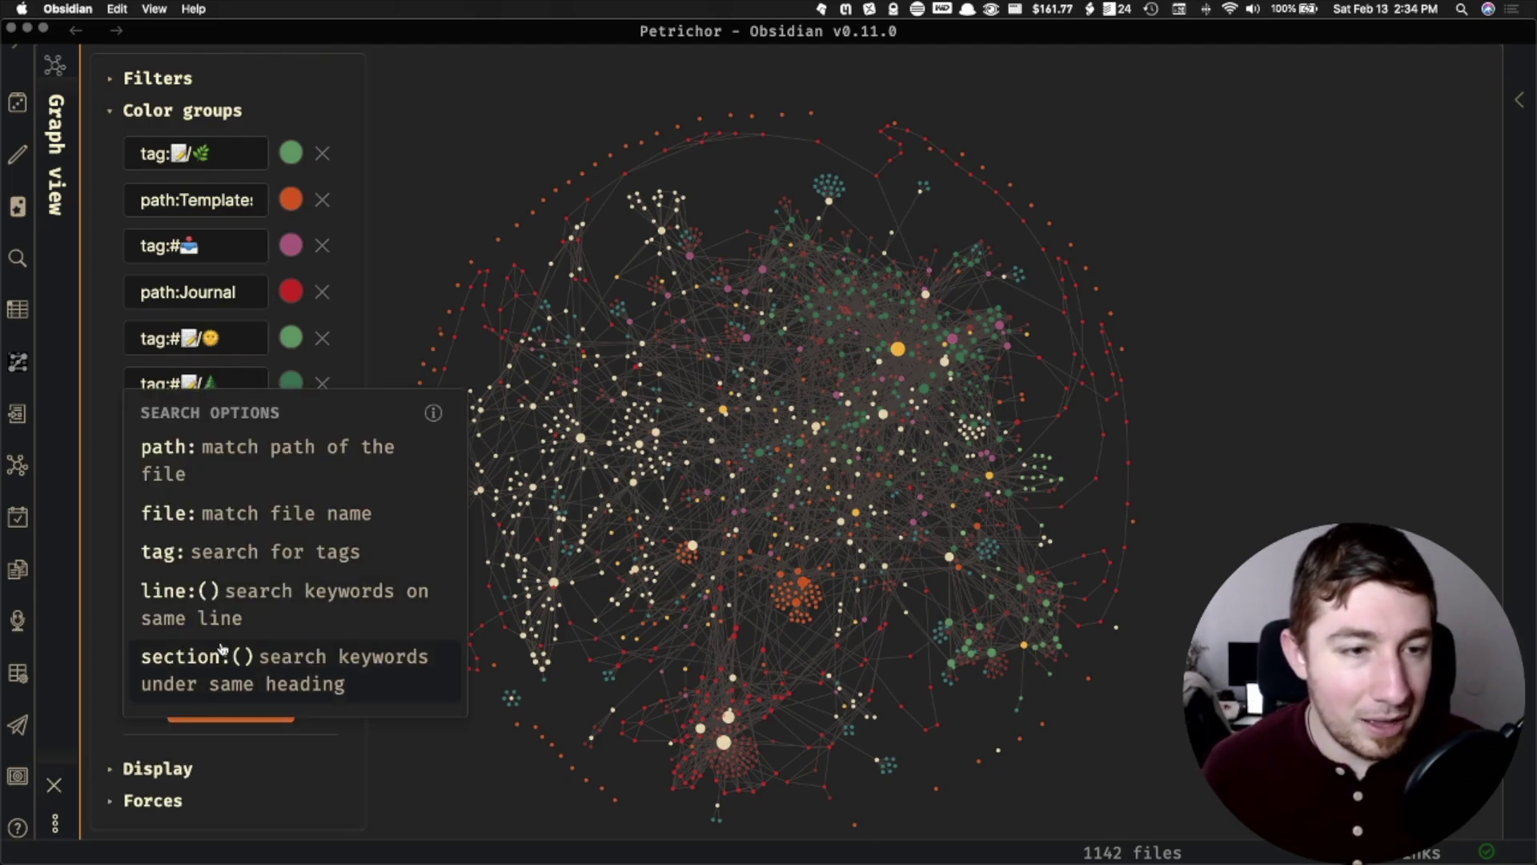
type("A")
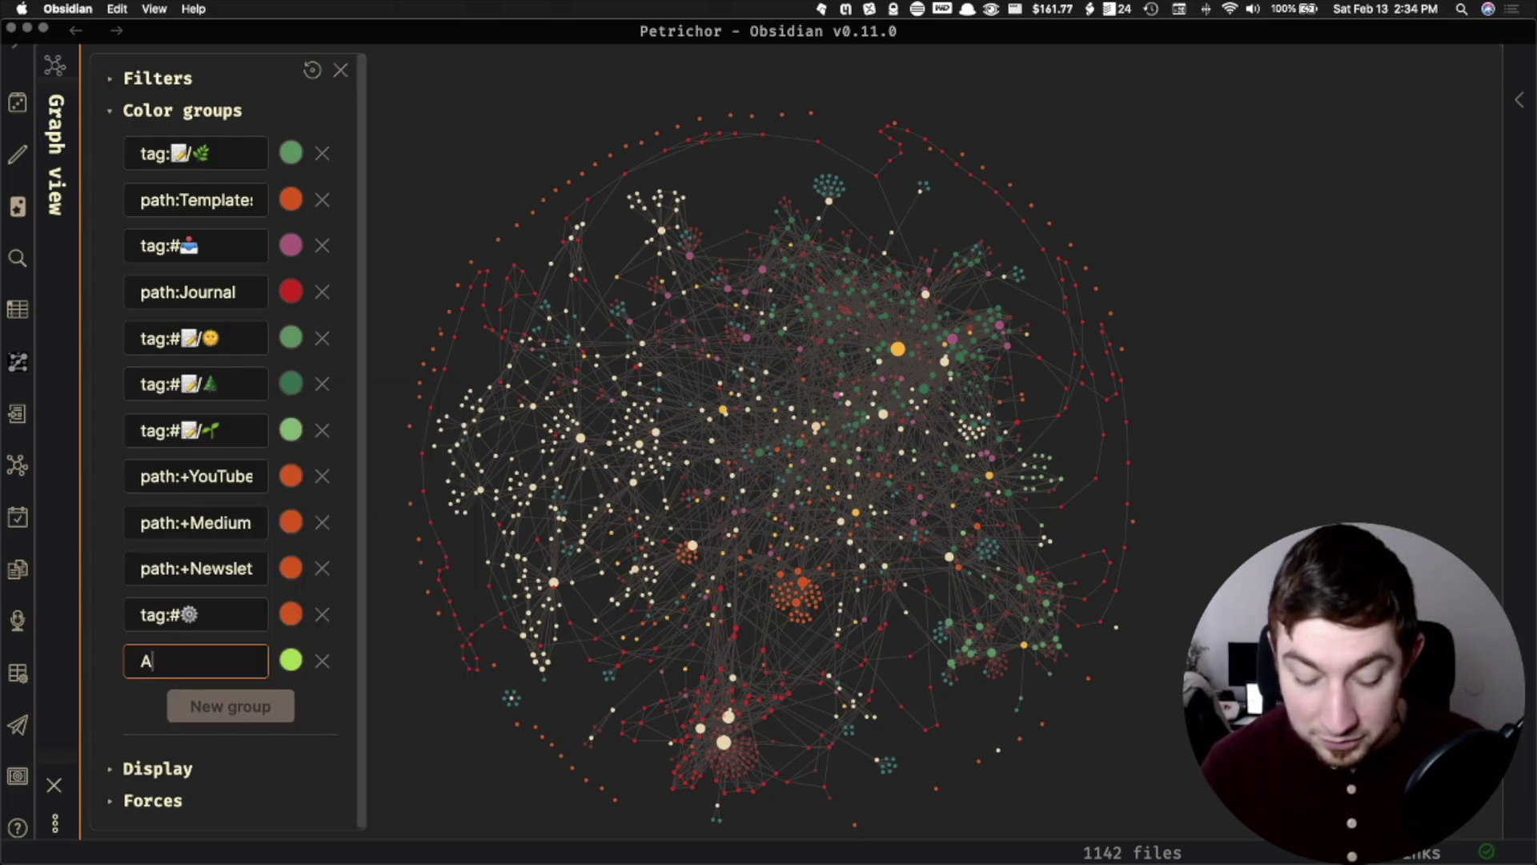
type("DHD")
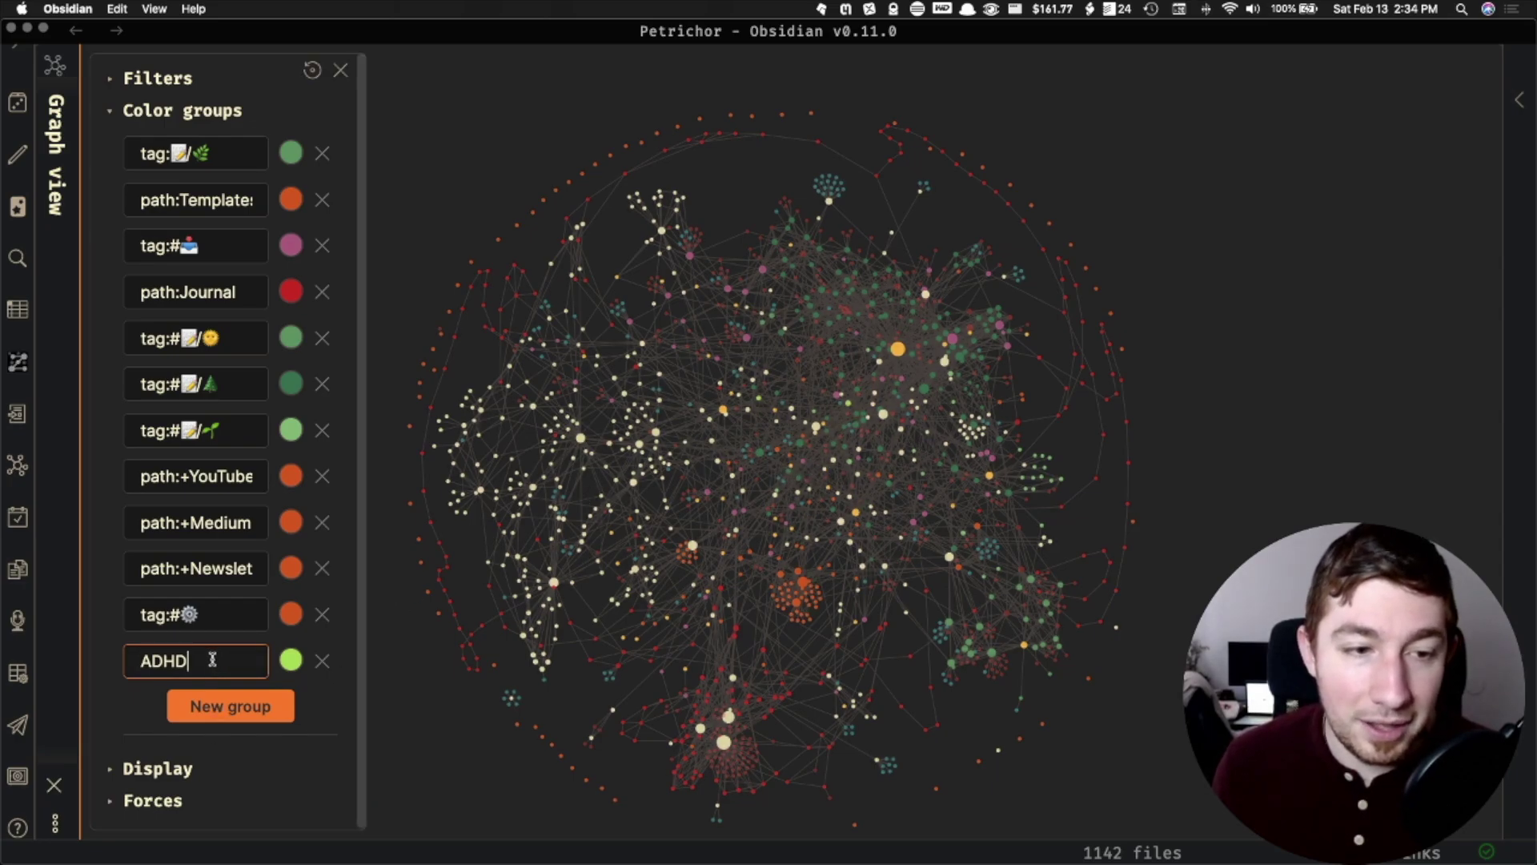
scroll(854, 646, "up", 3)
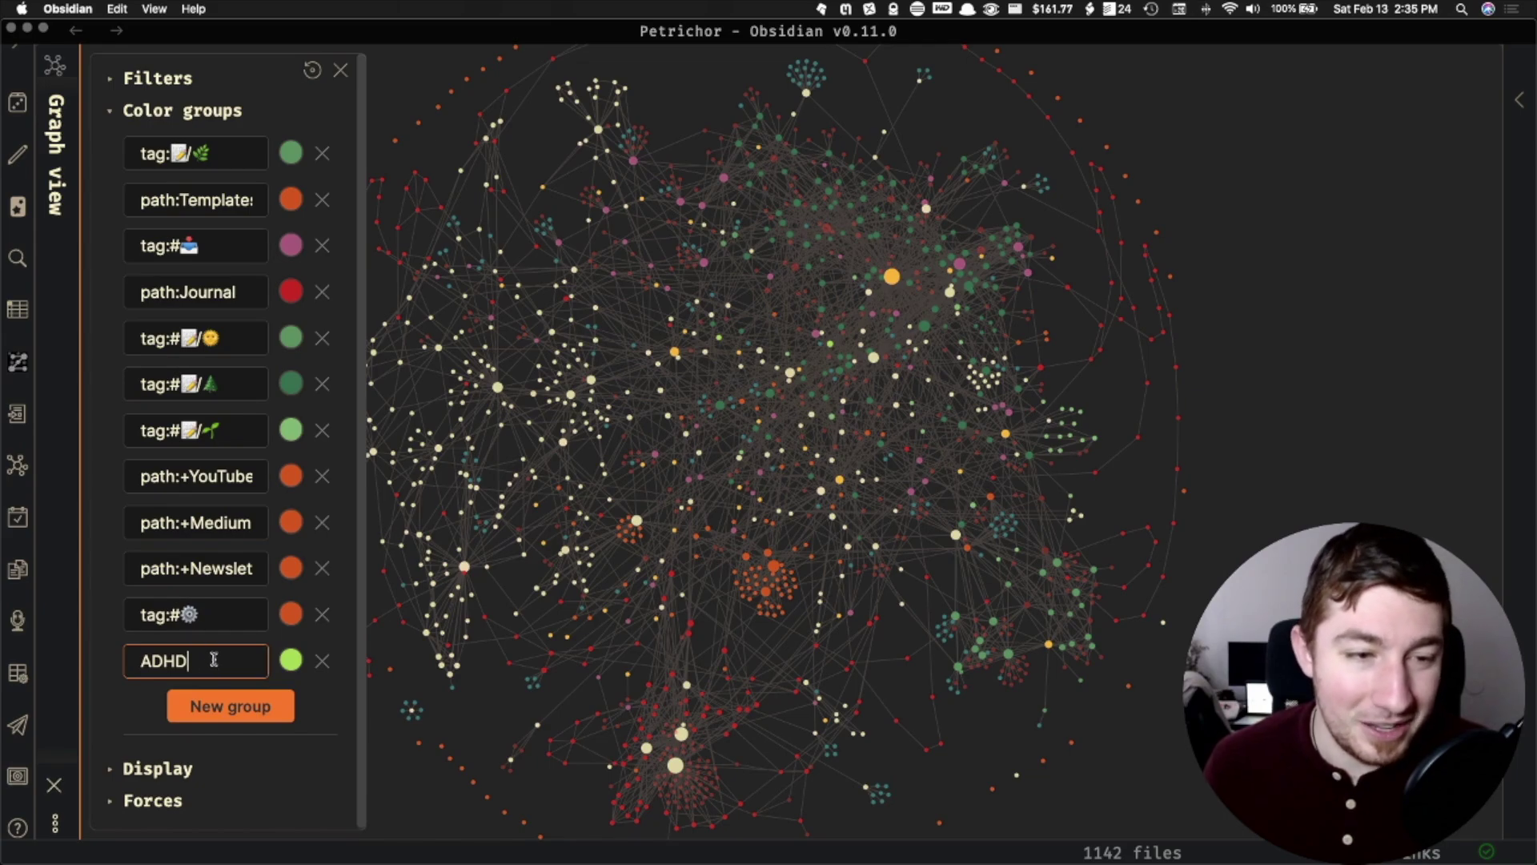
key("BackSpace")
key("BackSpace")
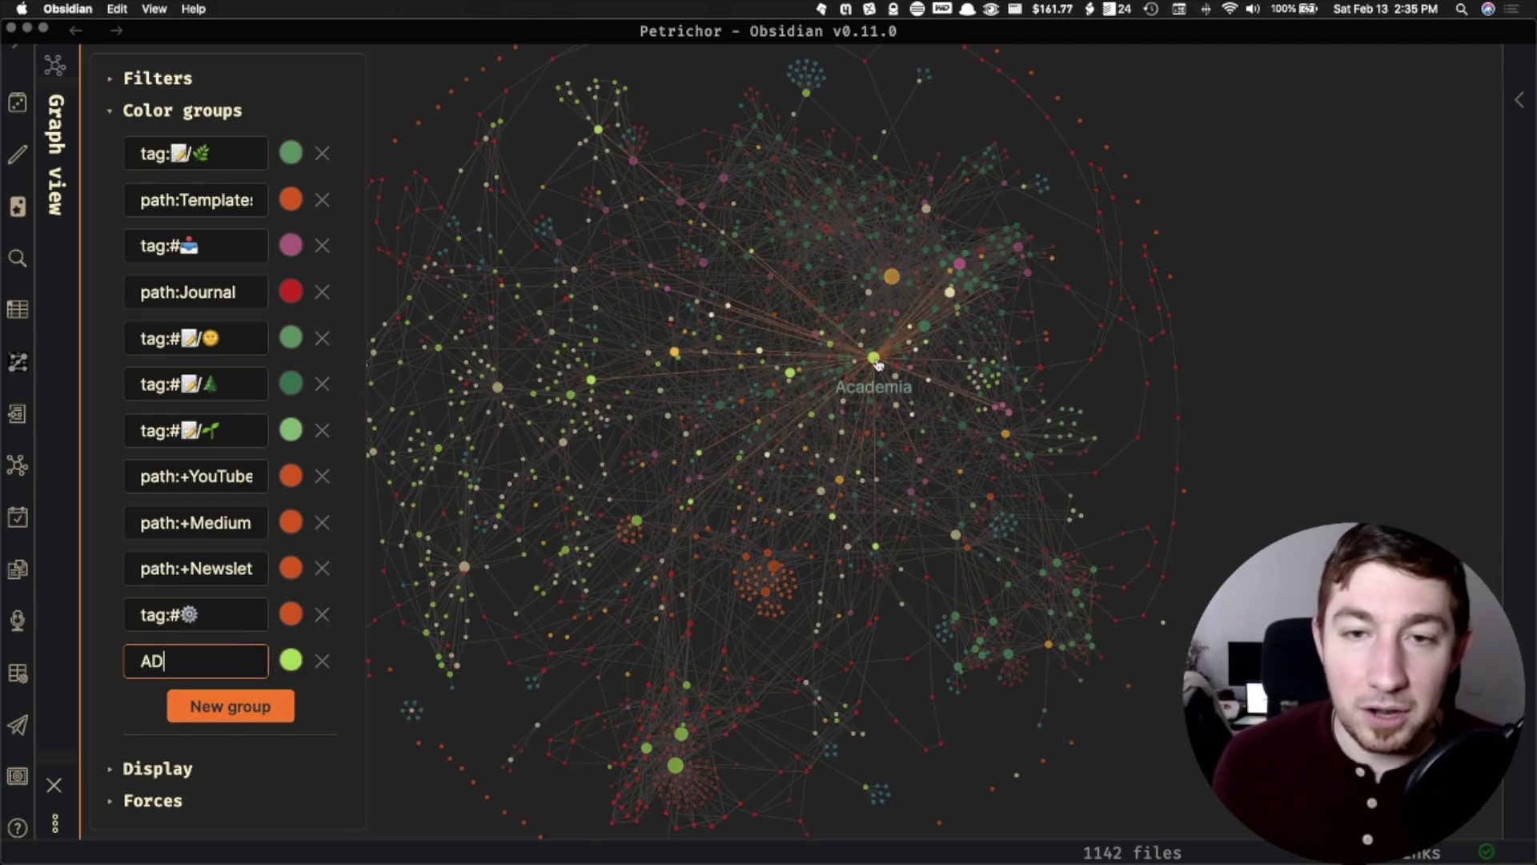
left_click_drag(464, 433, 582, 424)
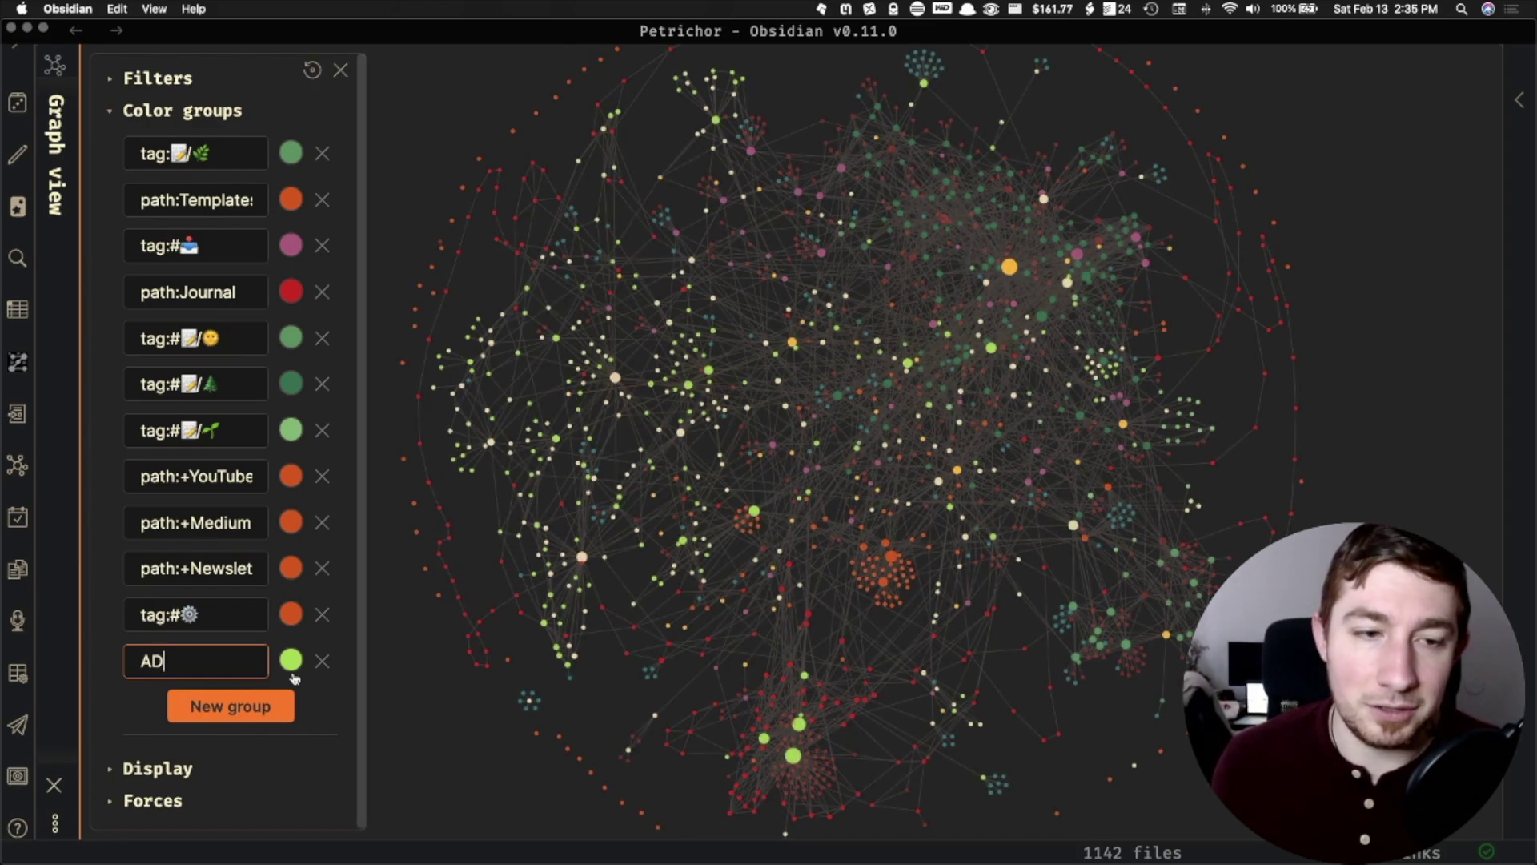
left_click(322, 662)
Collapse the colour groups list and zoom the graph out and back in.
left_click(112, 112)
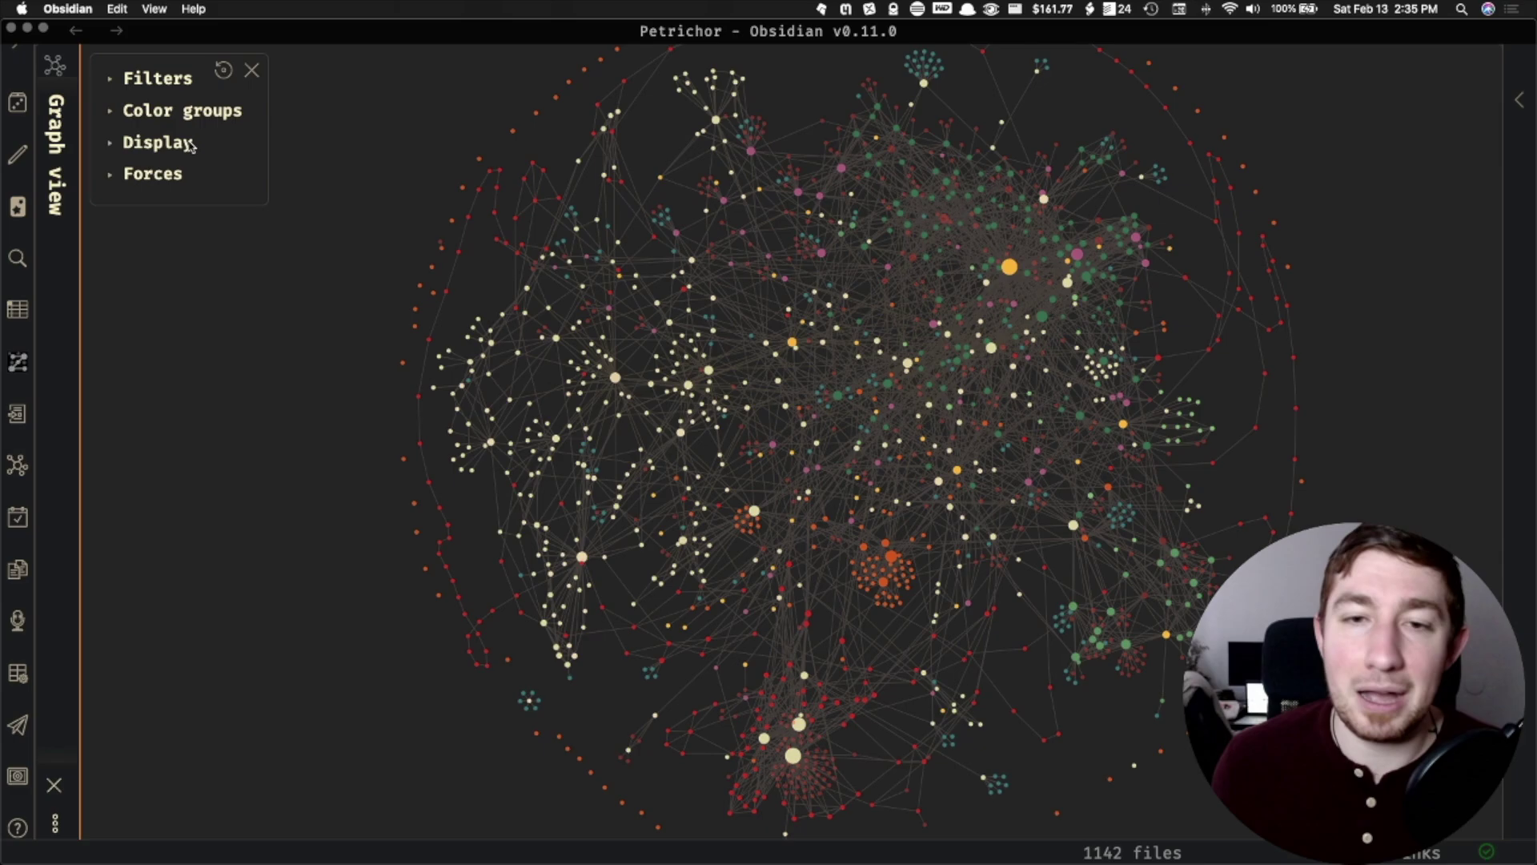
scroll(804, 340, "down", 10)
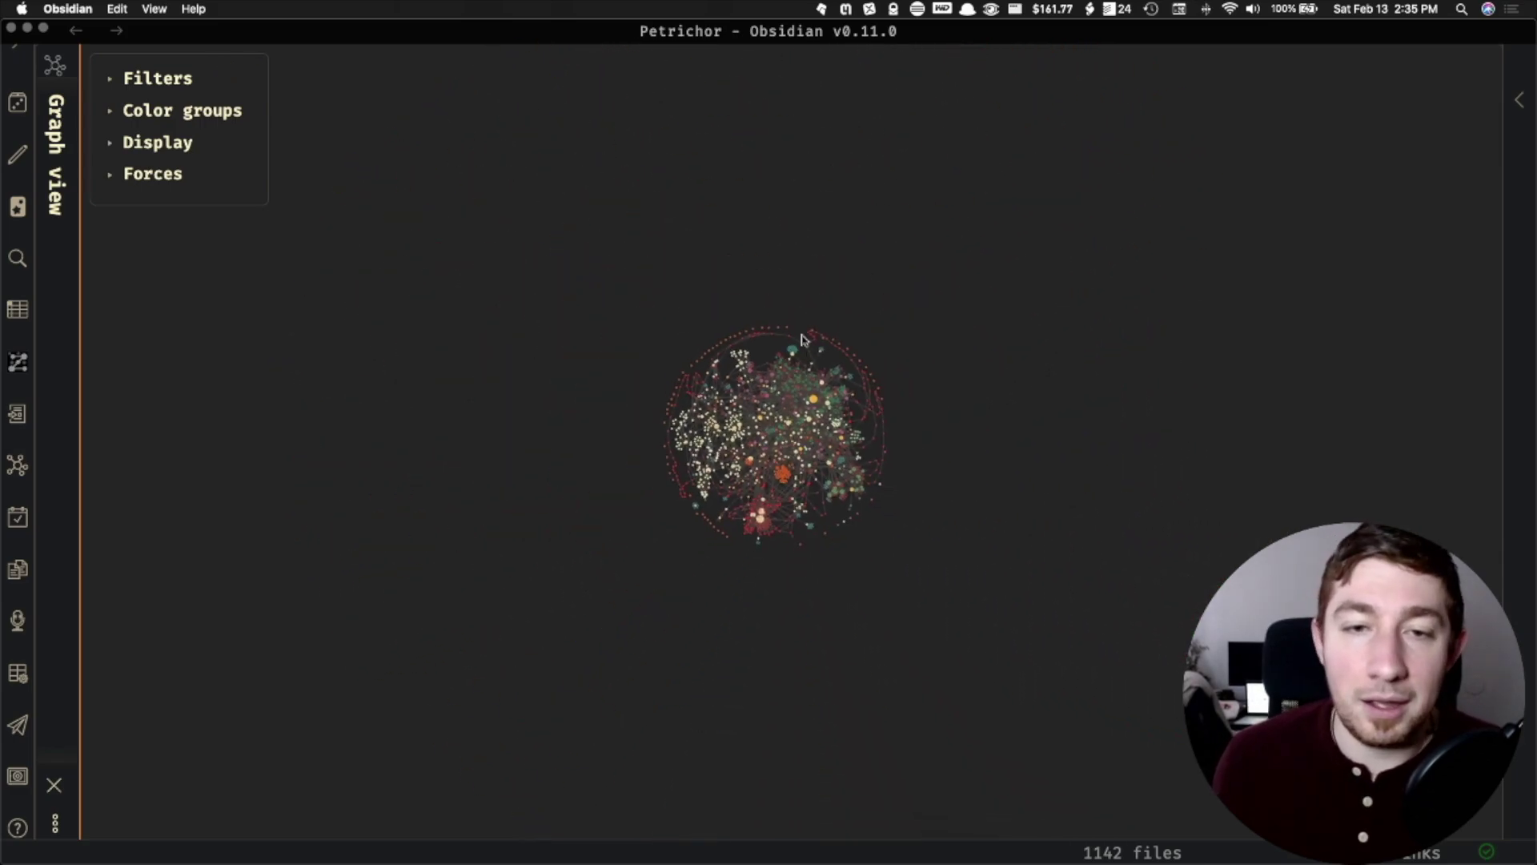
scroll(783, 510, "up", 5)
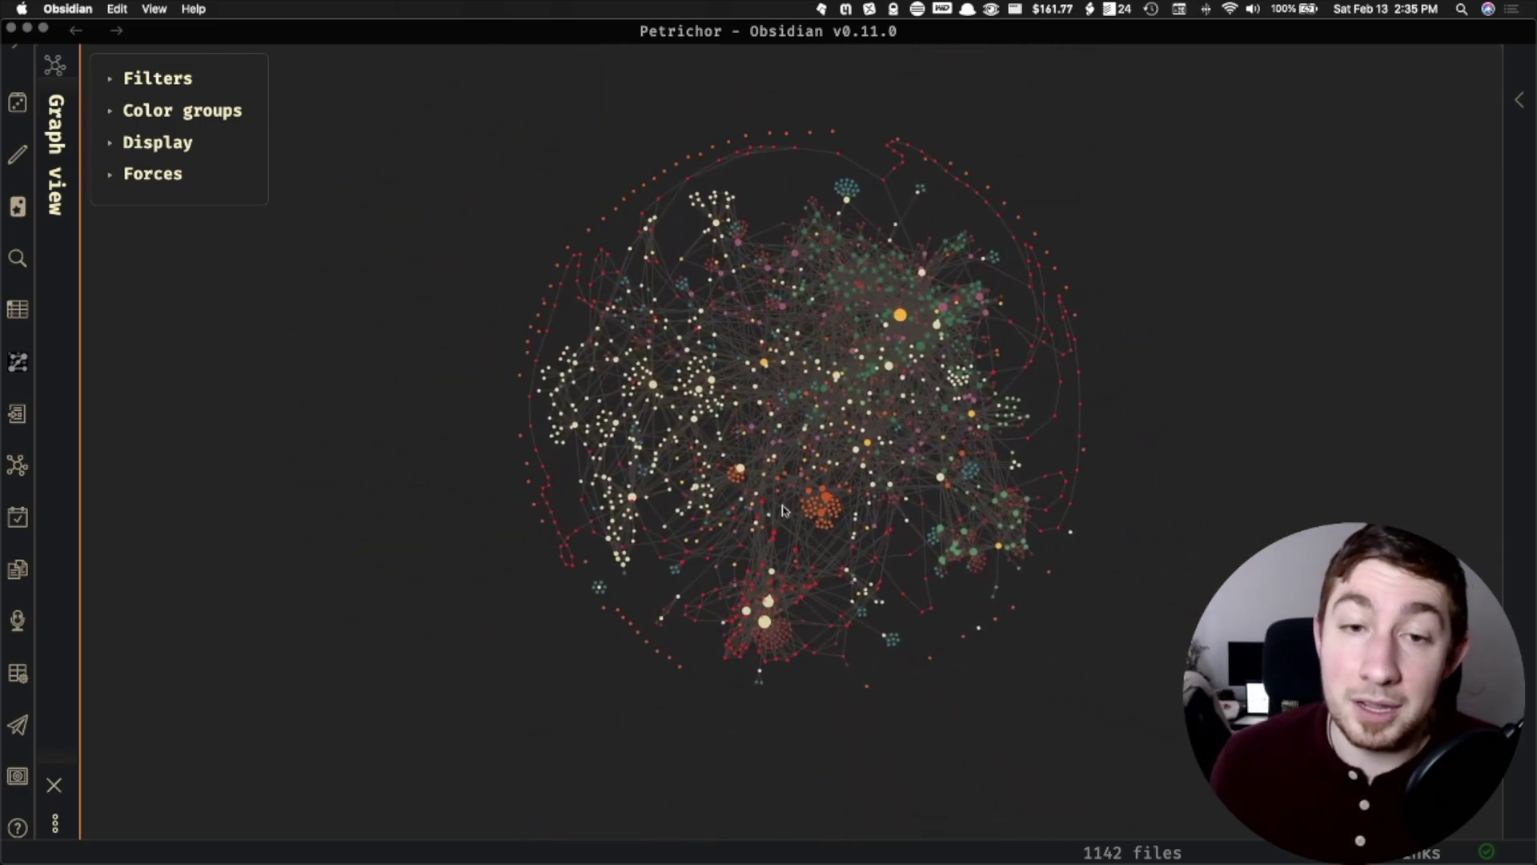
scroll(783, 510, "up", 2)
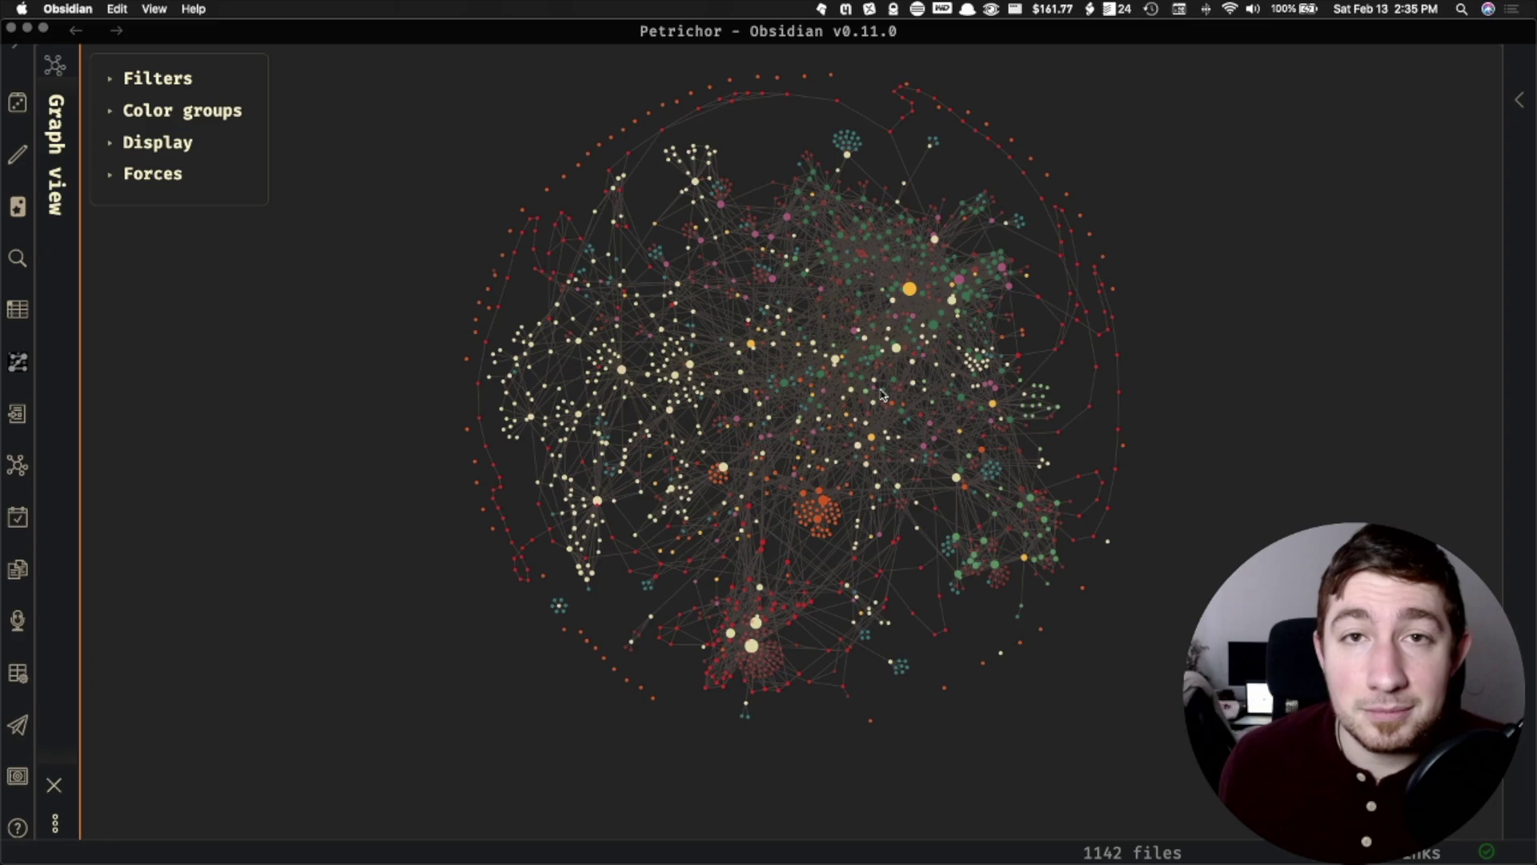
Load the Patrons workspace via the workspace switcher and scroll down its supporters table.
key("super+shift+w")
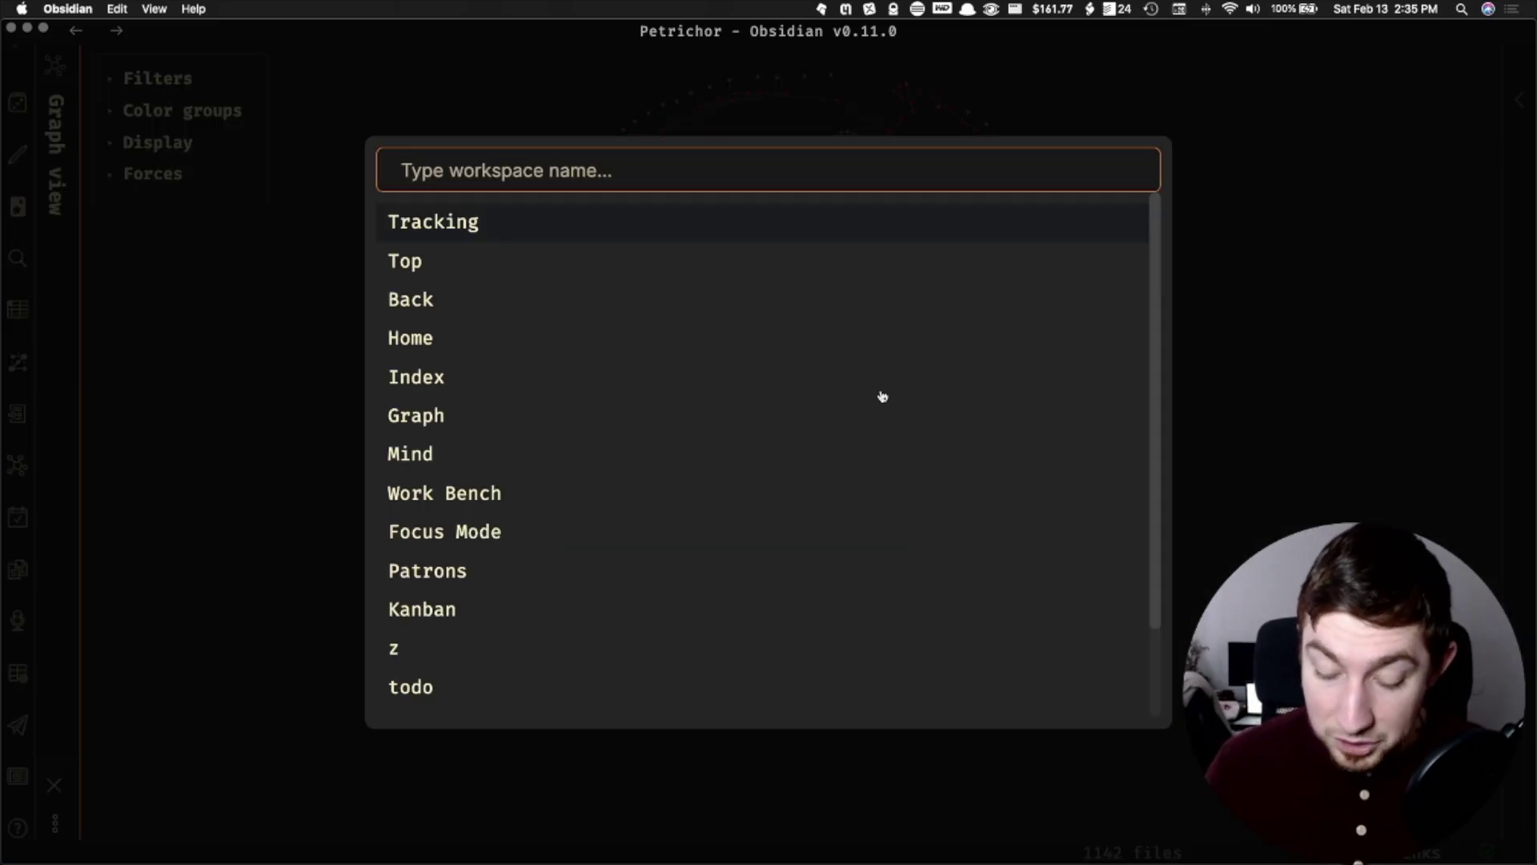
type("pa")
key("Return")
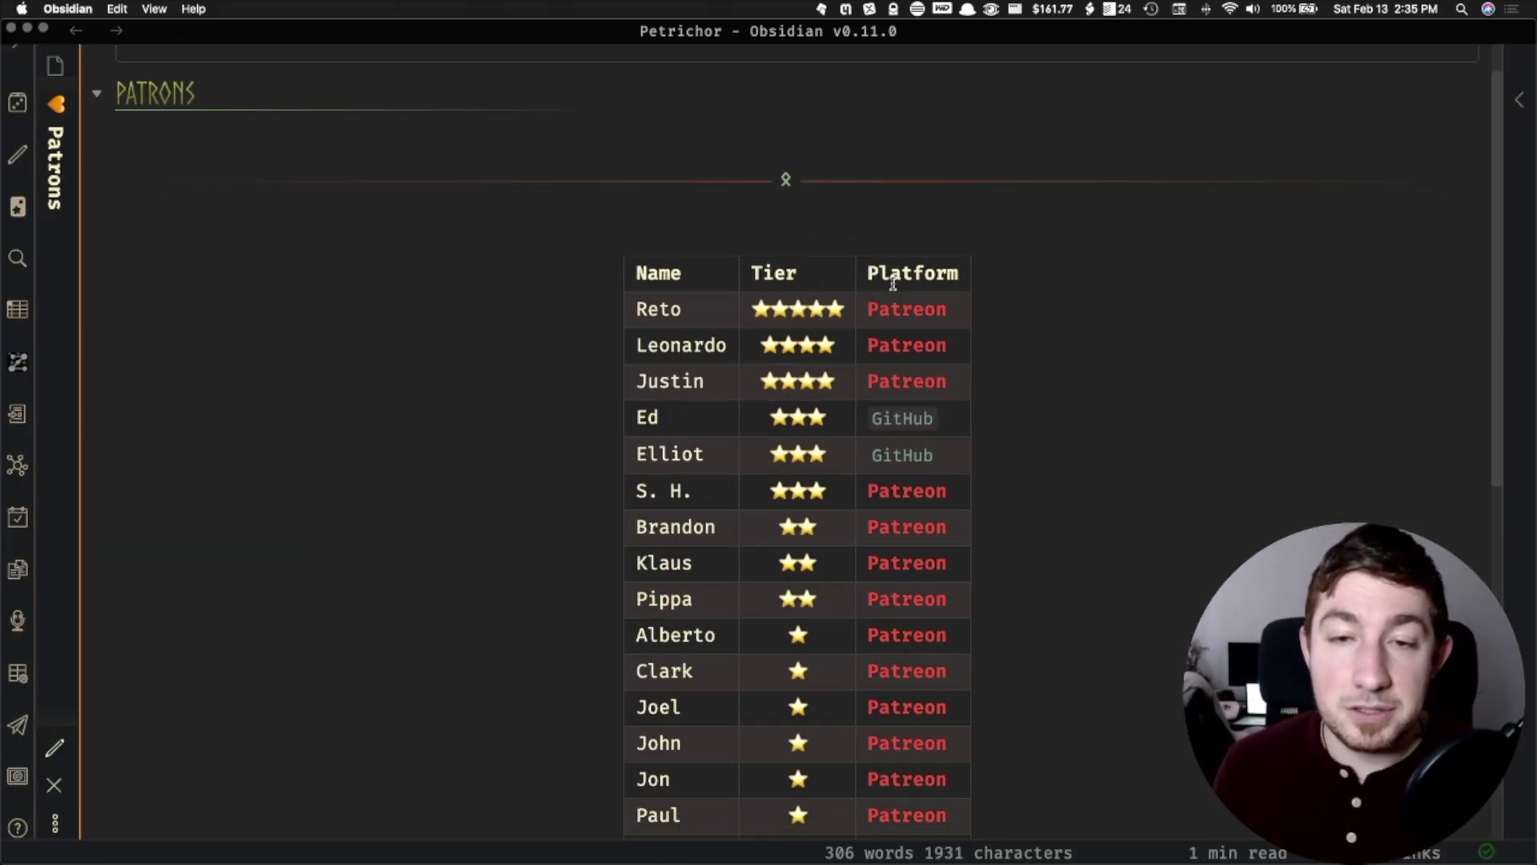
scroll(893, 284, "down", 4)
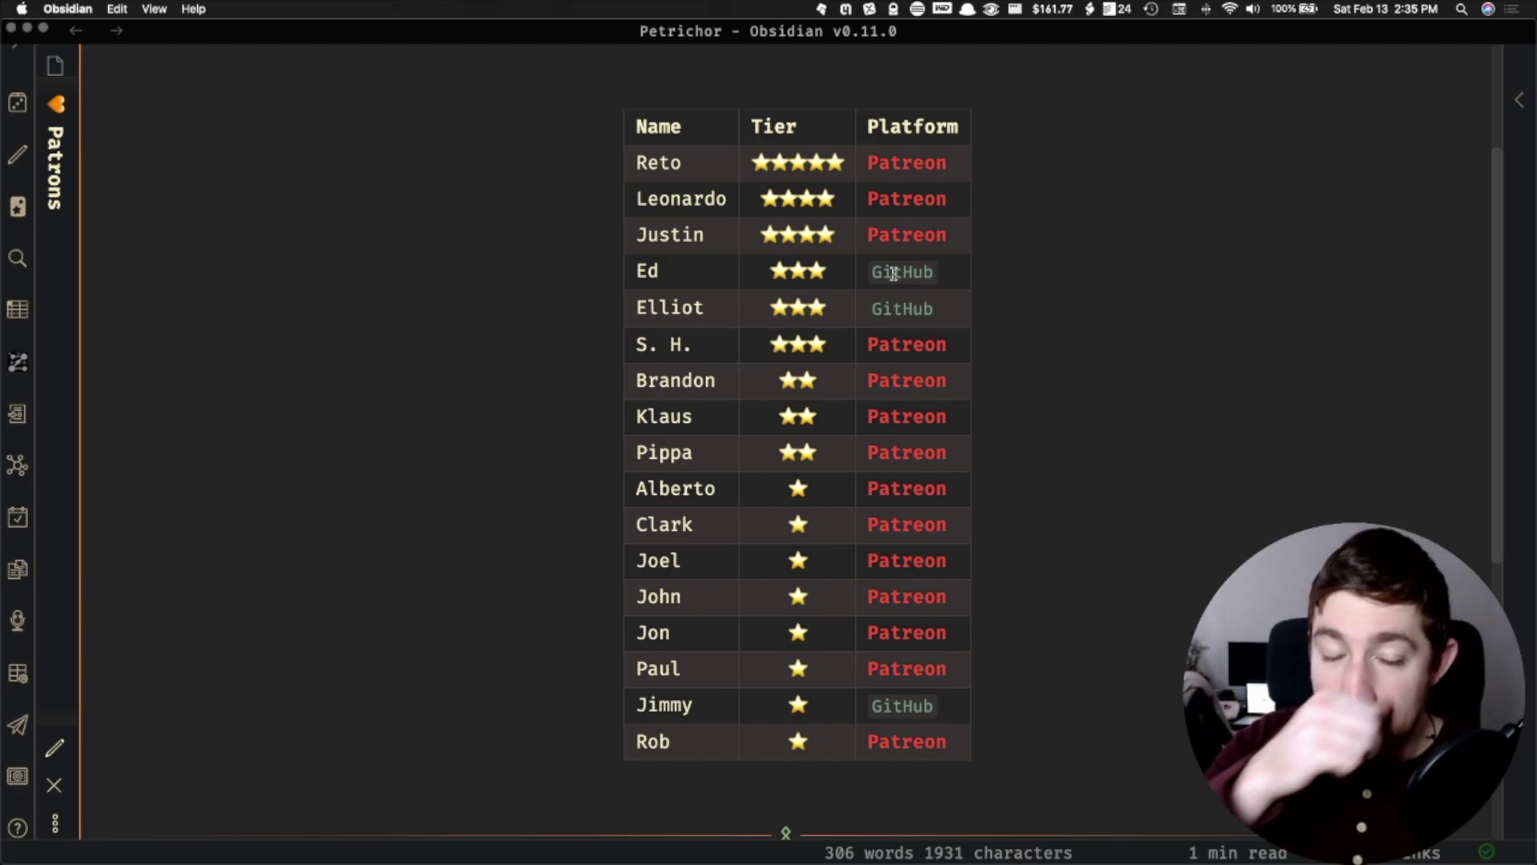